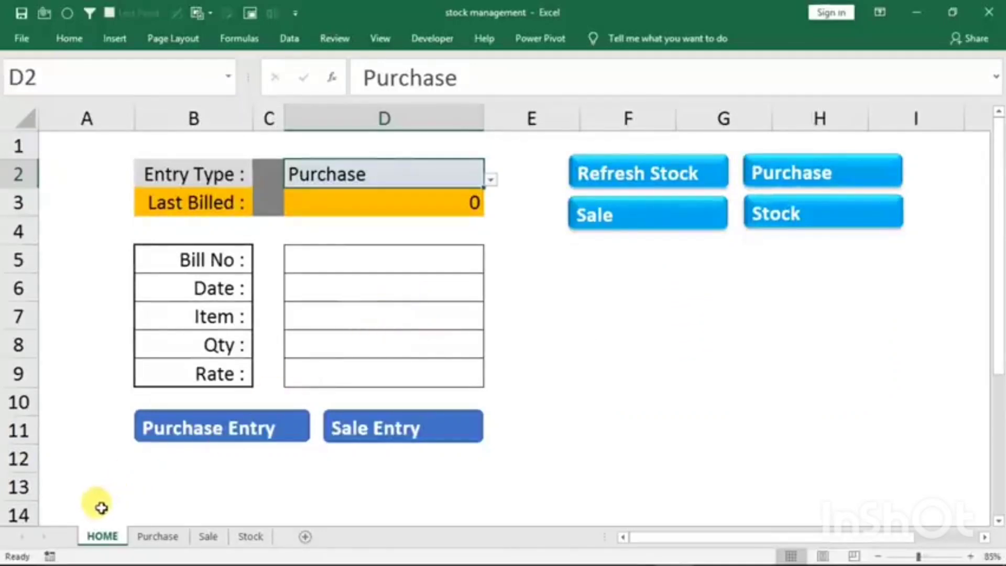
- Look over the Purchase, Sale and Stock sheets and return to the HOME entry form
left_click(158, 538)
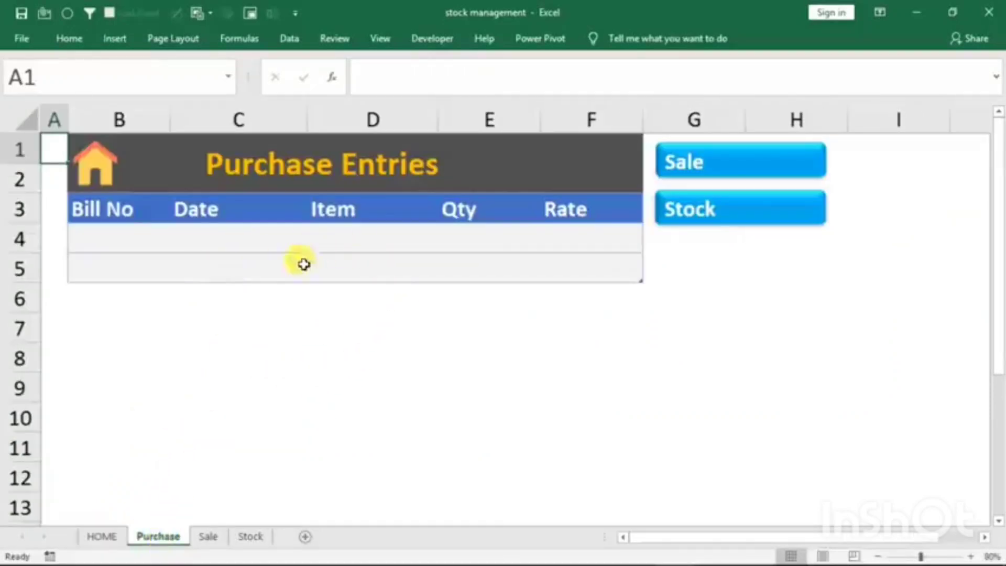
left_click(208, 537)
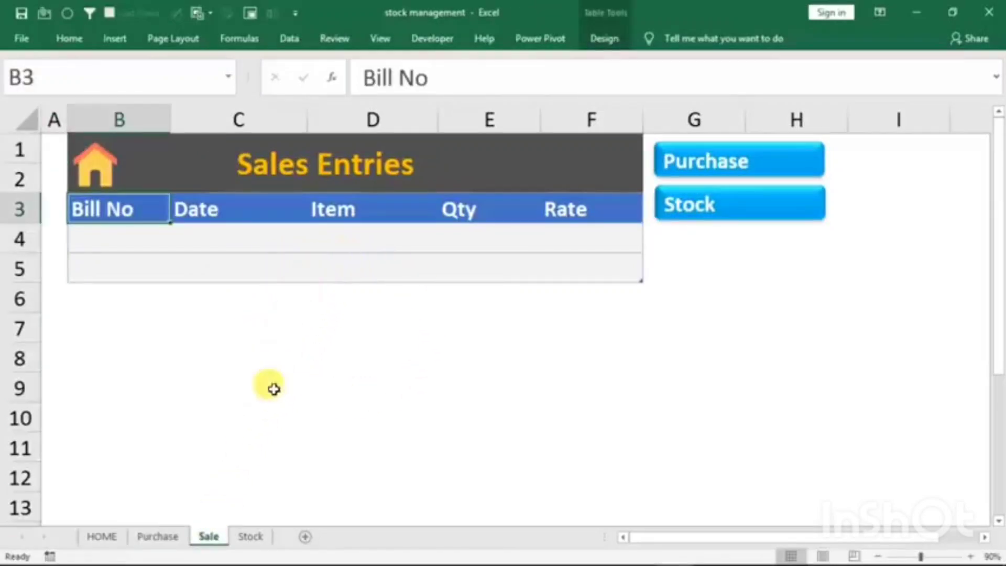
left_click(246, 538)
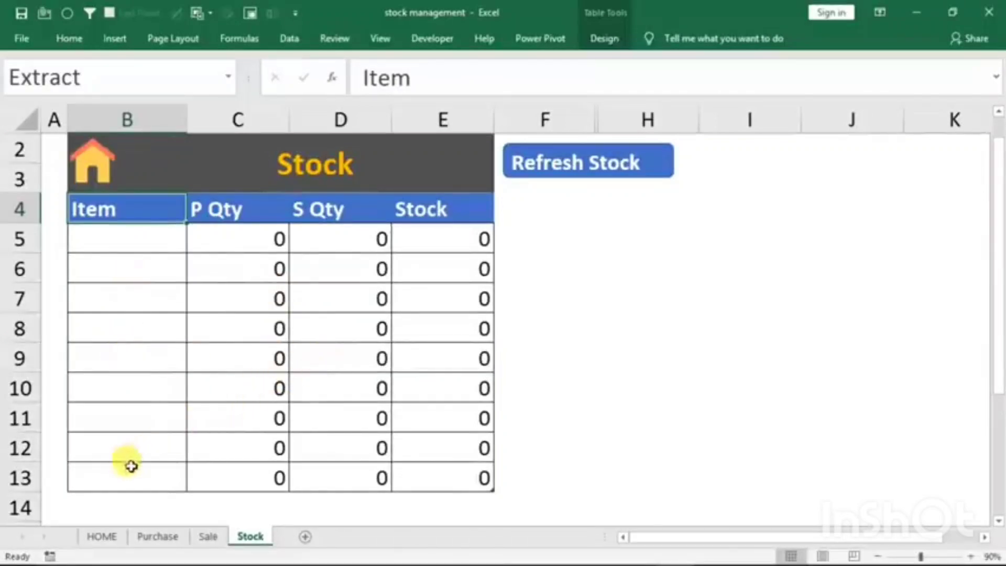
left_click(100, 536)
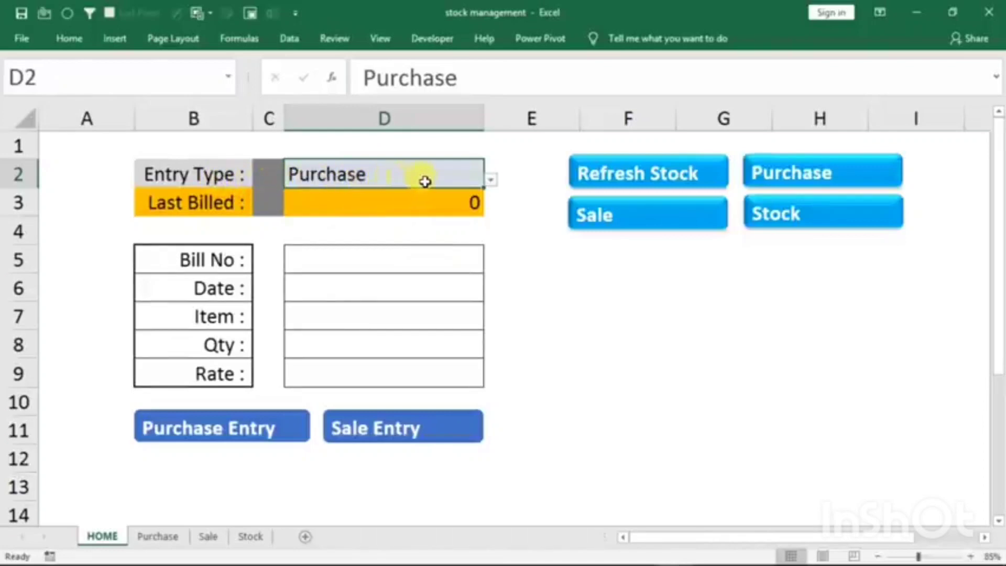
- Try Sale as the entry type on the HOME sheet and switch it back to Purchase
left_click(491, 183)
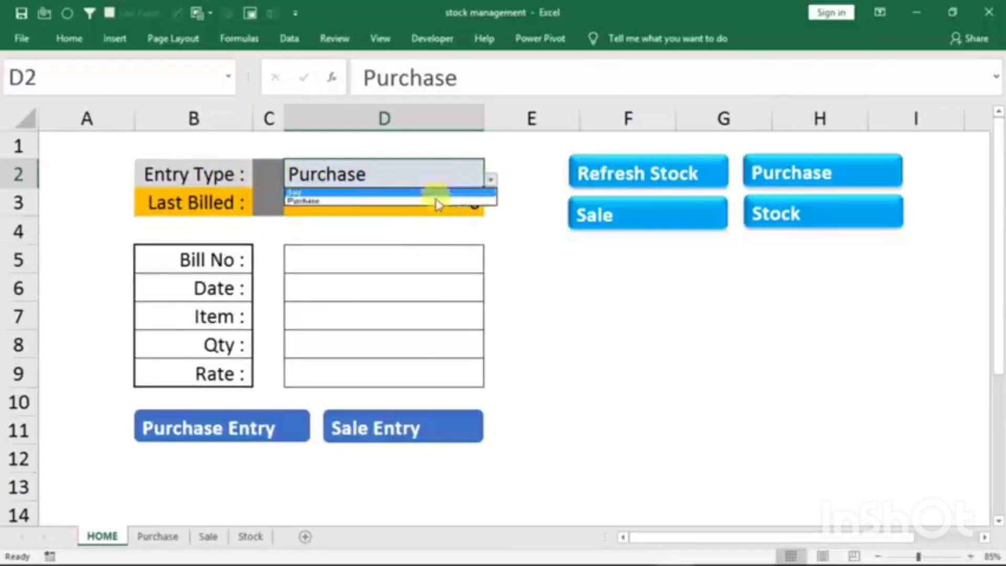
left_click(338, 193)
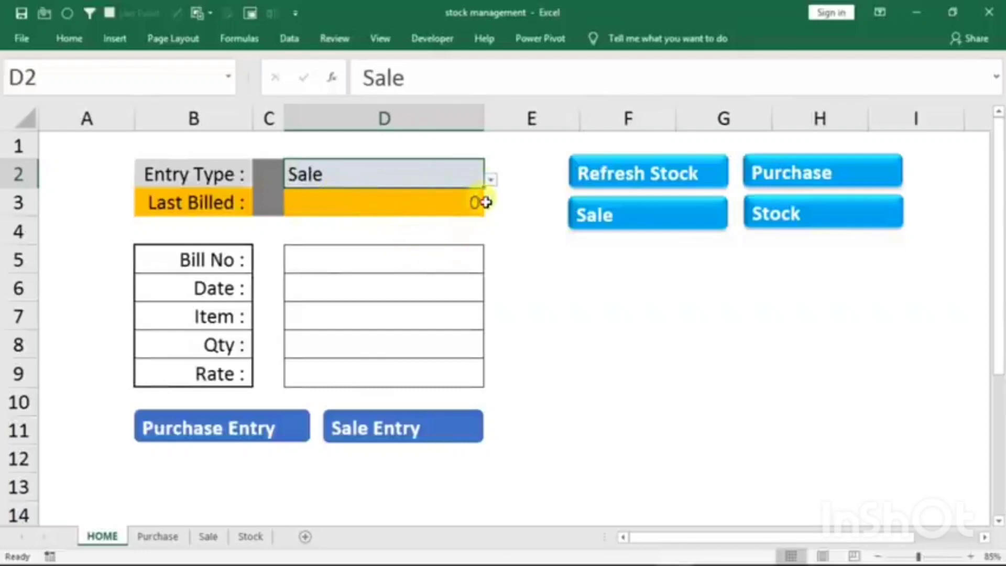
left_click(490, 184)
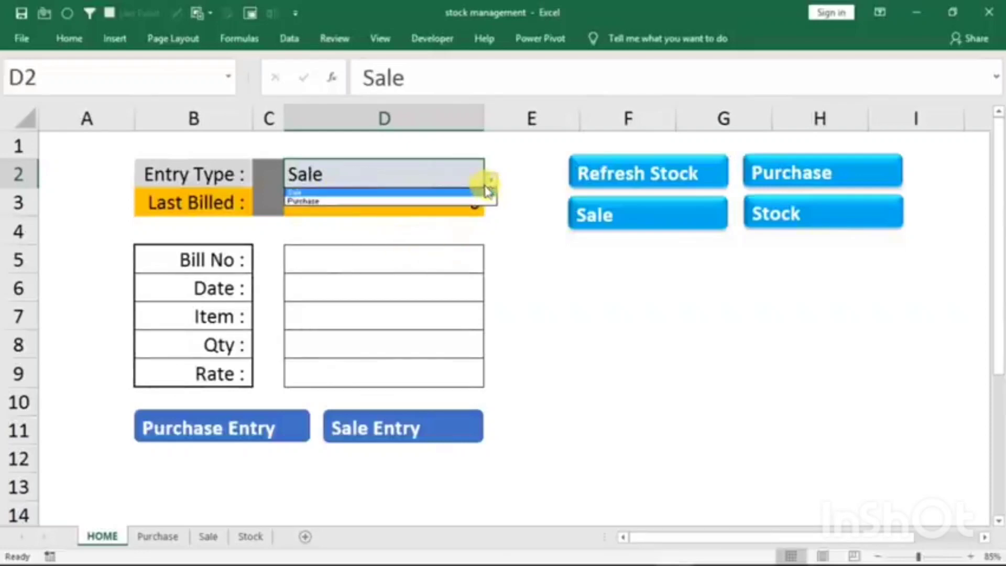
left_click(372, 202)
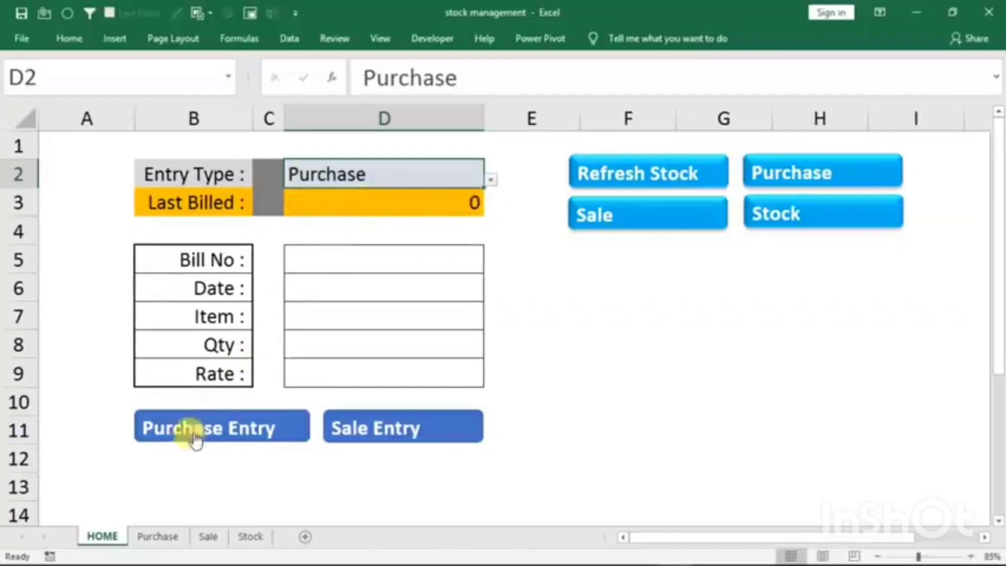
- Compare the column layouts of the Purchase, Sale and Stock tables and go back to the HOME sheet
left_click(158, 537)
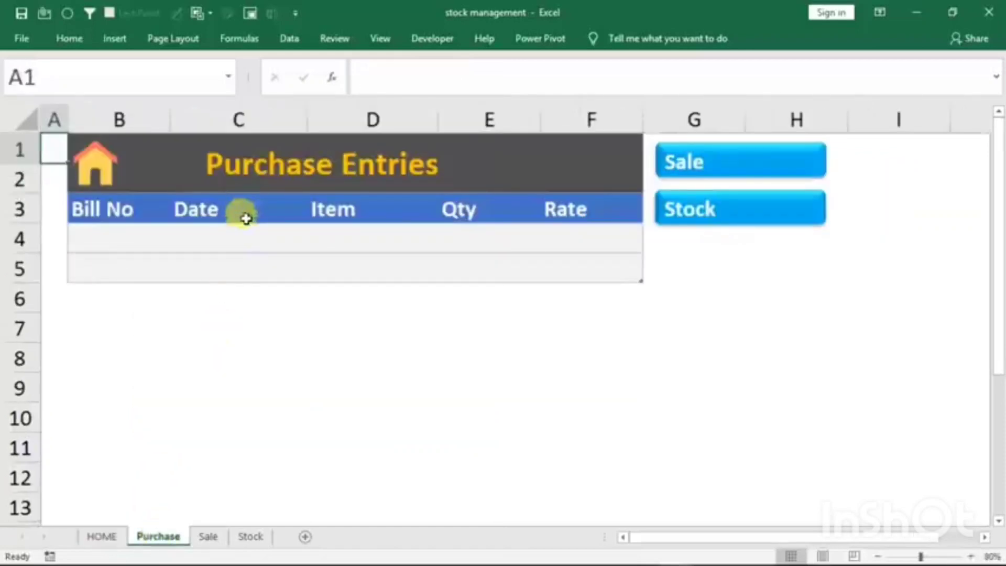
left_click(210, 537)
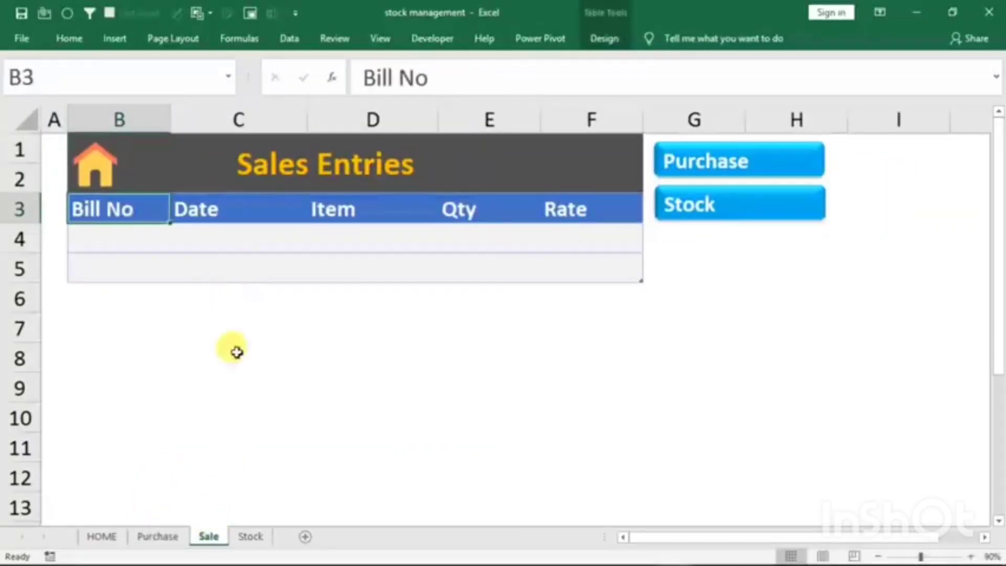
left_click(249, 538)
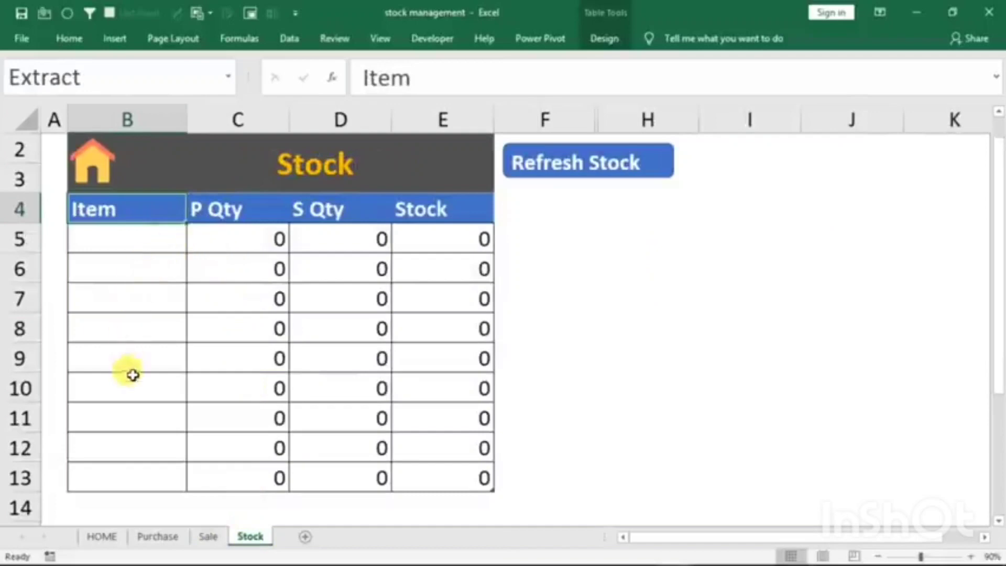
left_click(102, 536)
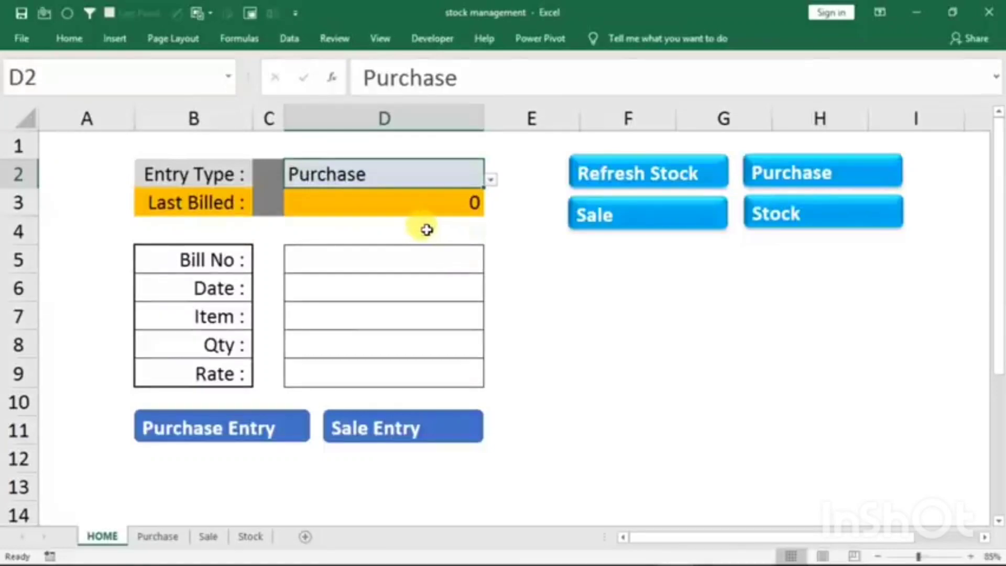
- Enter bill number 1 and the date 1/1/2021 in the HOME purchase form
left_click(355, 263)
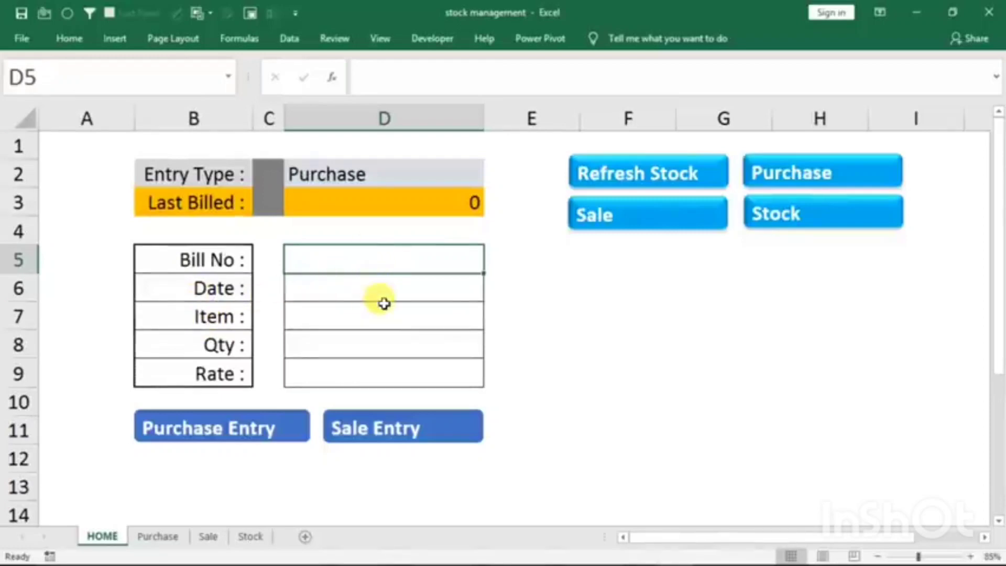
type("1")
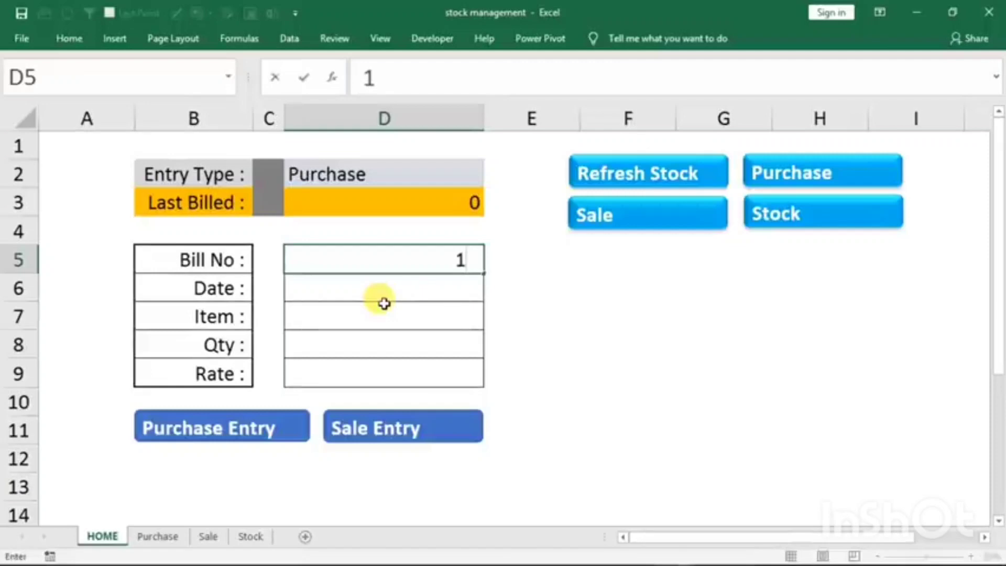
key("Return")
type("1")
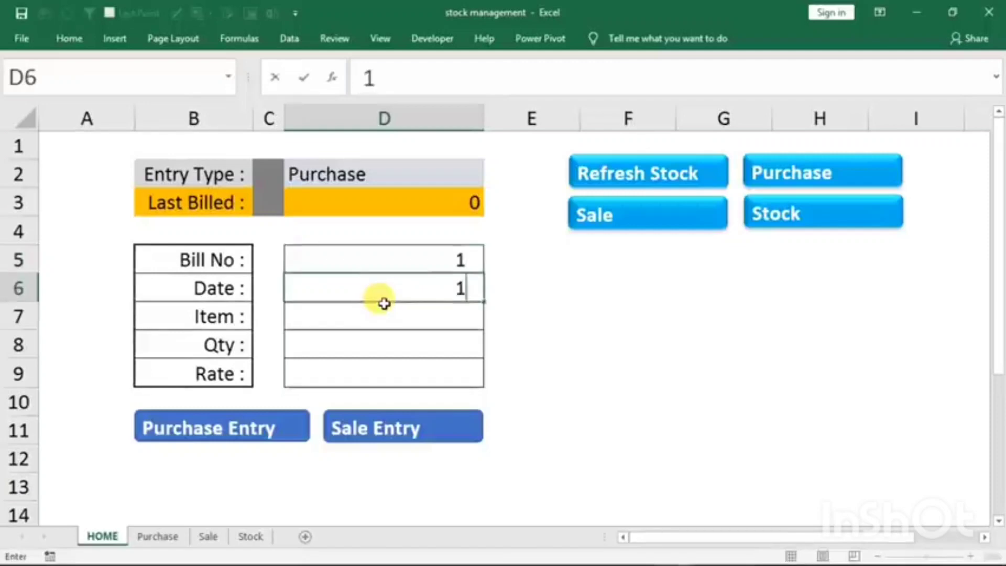
type("/1/20")
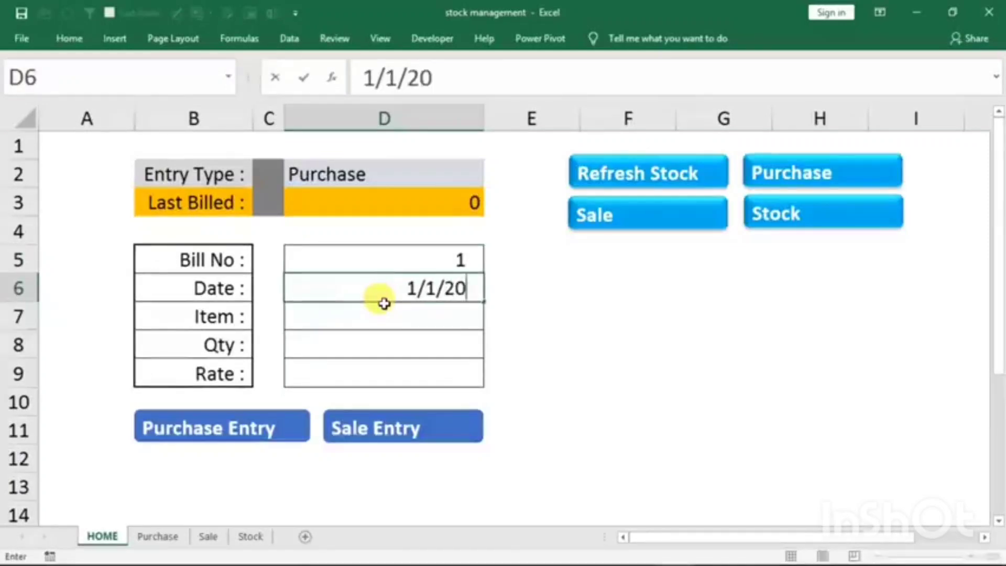
type("21")
key("Return")
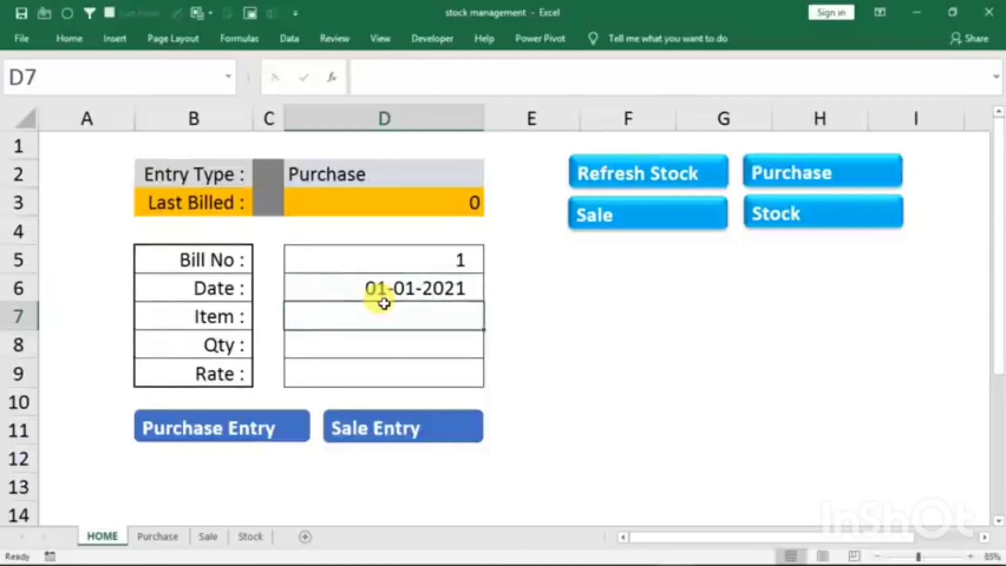
- Fill in item mouse, quantity 20 and rate 210, and submit the record as a purchase entry
type("m")
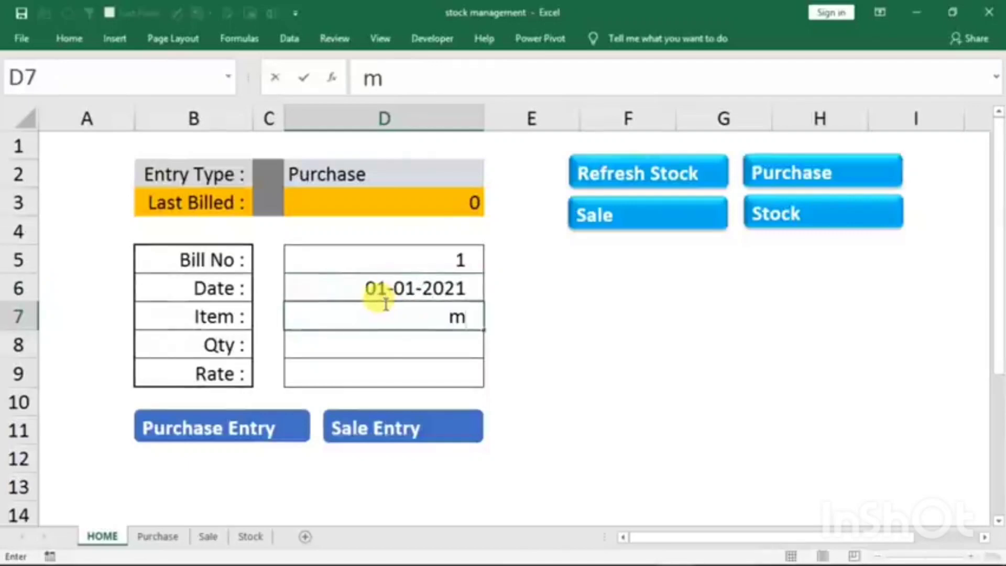
type("ouse")
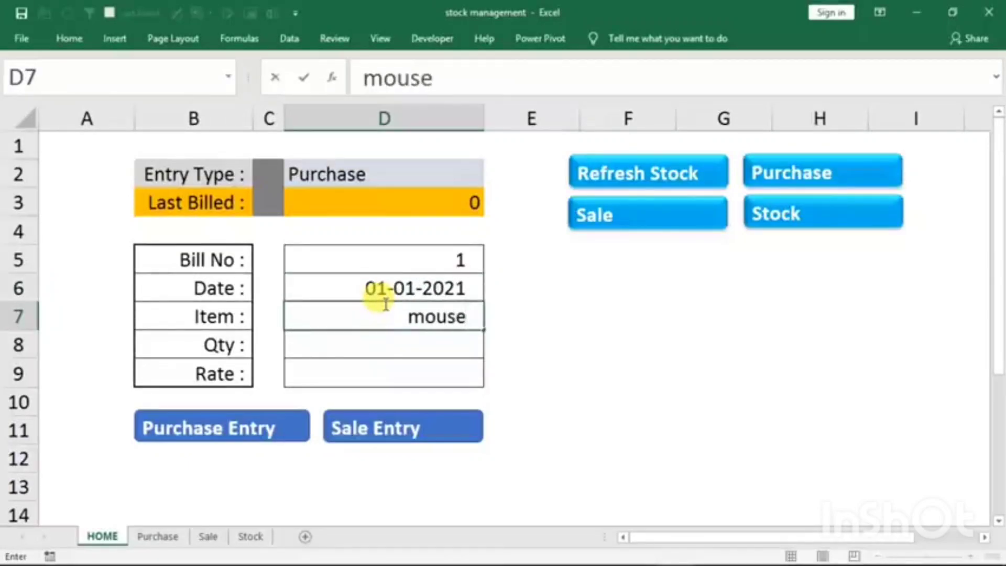
key("Return")
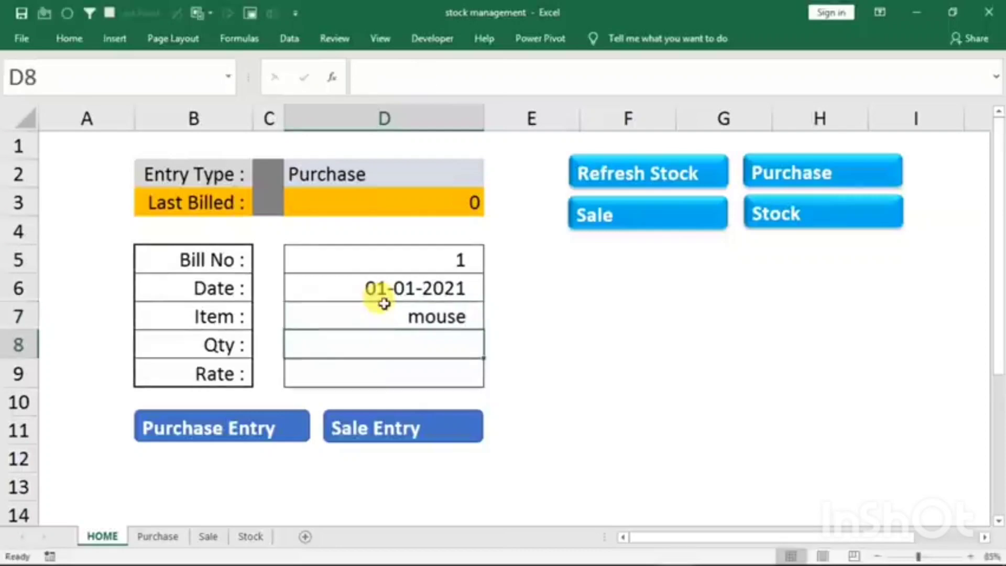
type("20")
key("Return")
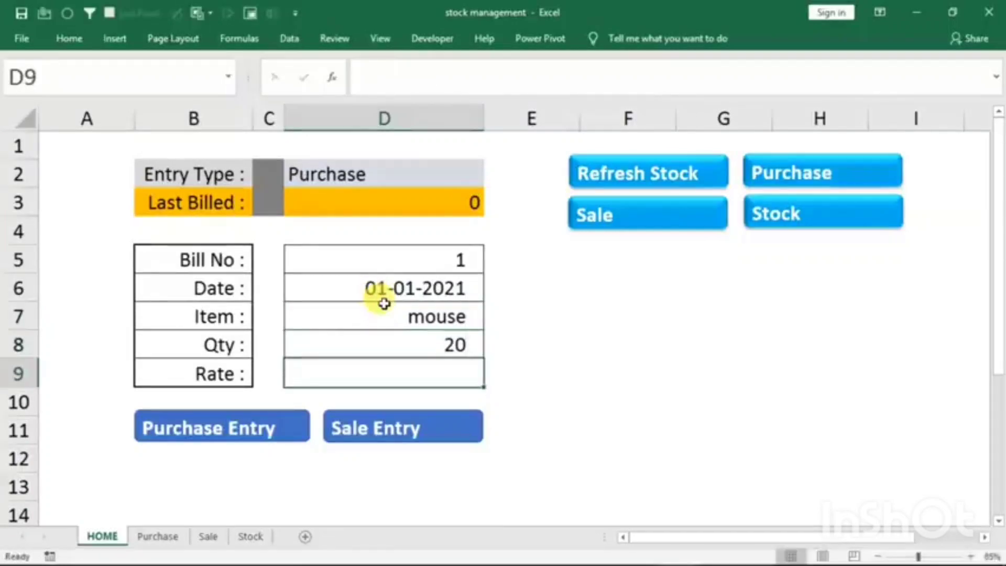
type("210")
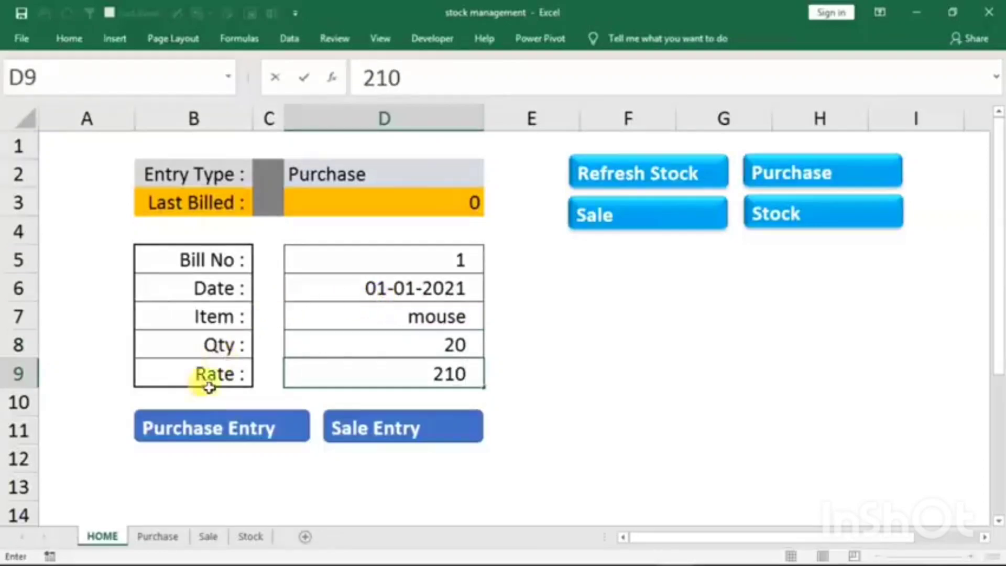
left_click(200, 429)
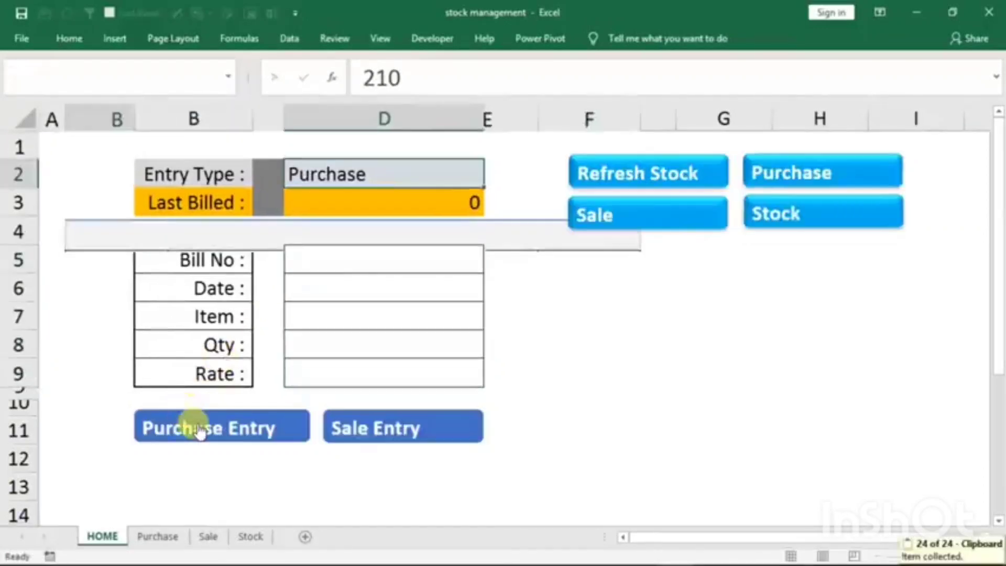
- Check the recorded bill on the Purchase sheet and refresh the stock table on the Stock sheet
left_click(159, 538)
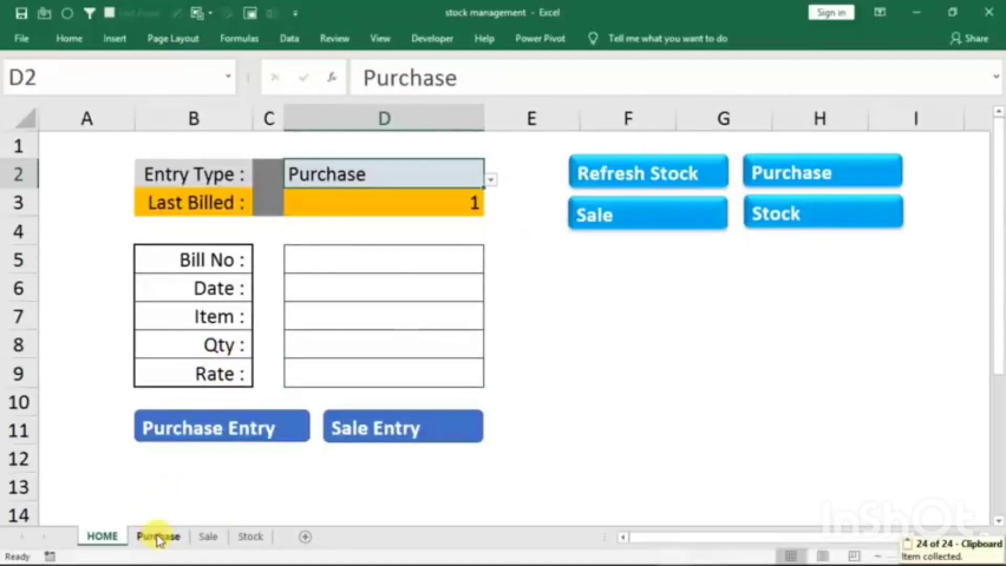
left_click(778, 177)
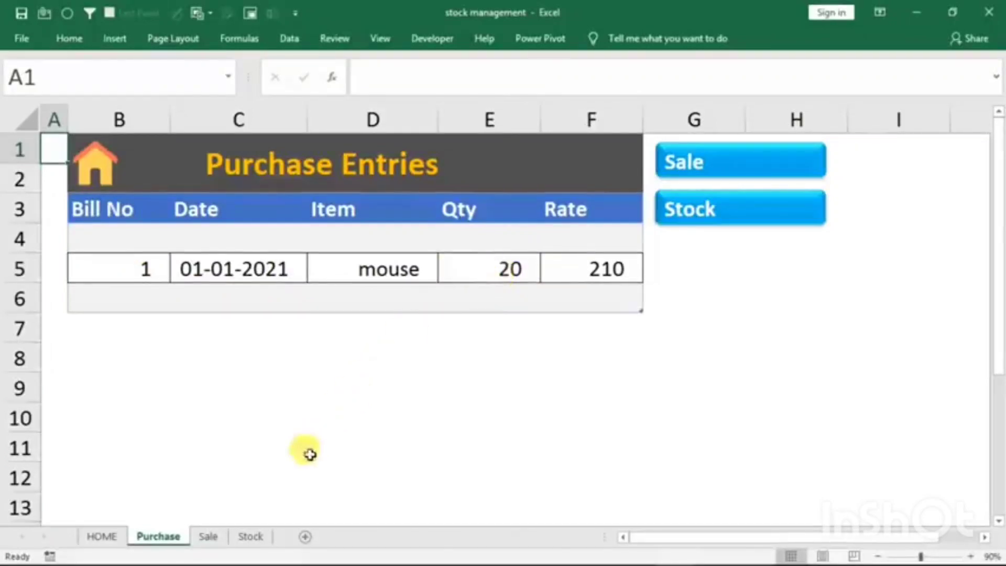
left_click(251, 536)
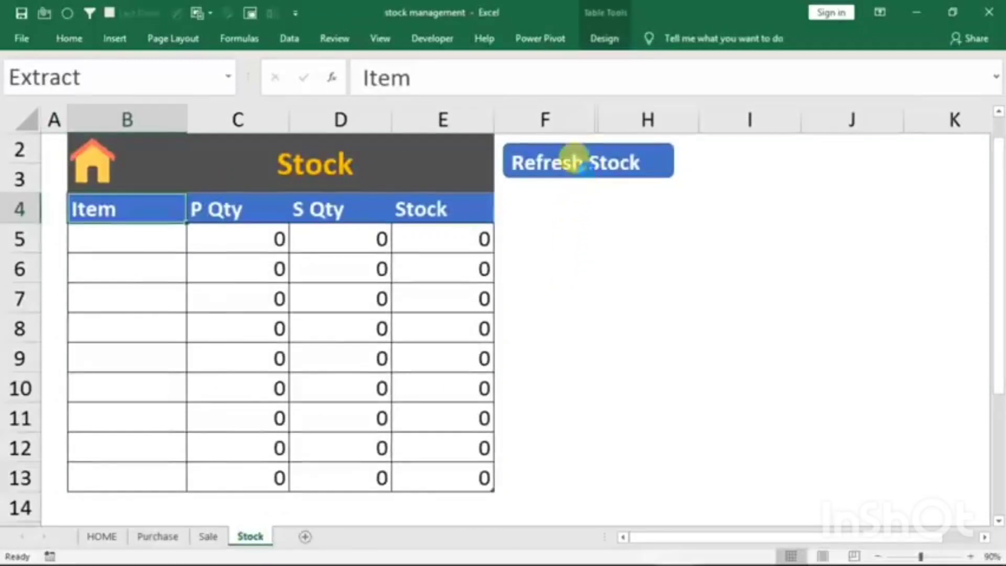
left_click(577, 163)
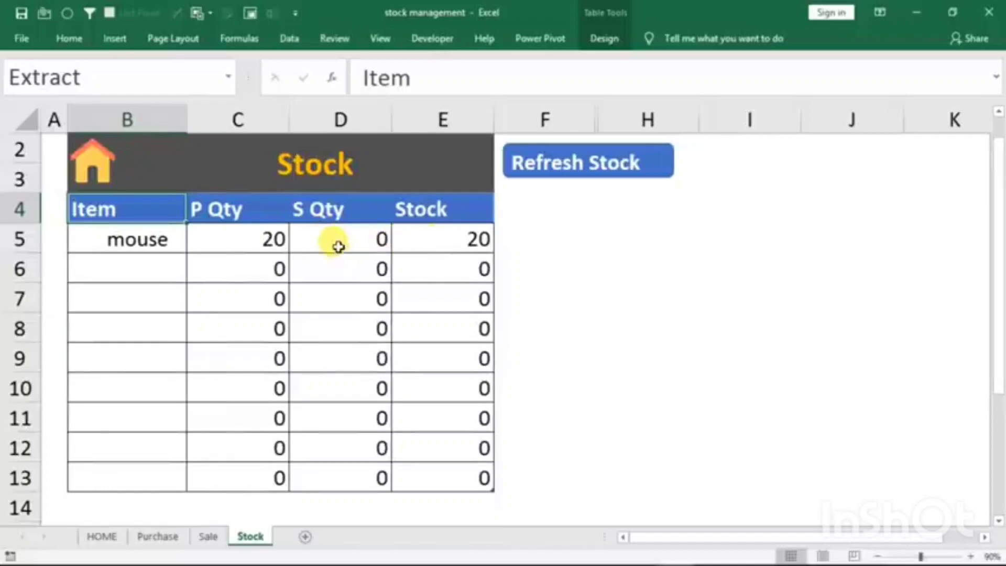
- Start a second purchase on the HOME sheet with bill number 2 and the date 1/1/2021
left_click(102, 538)
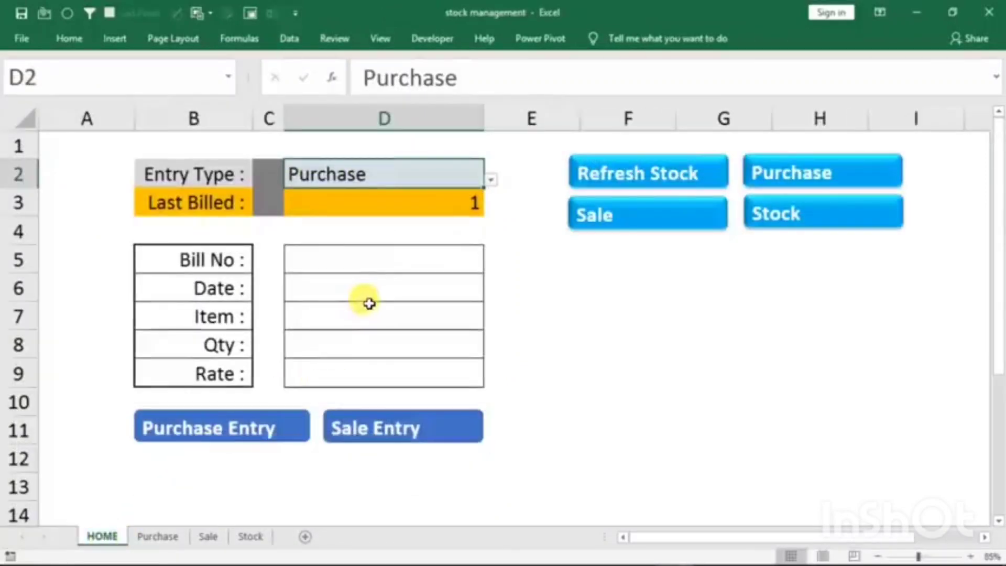
left_click(352, 260)
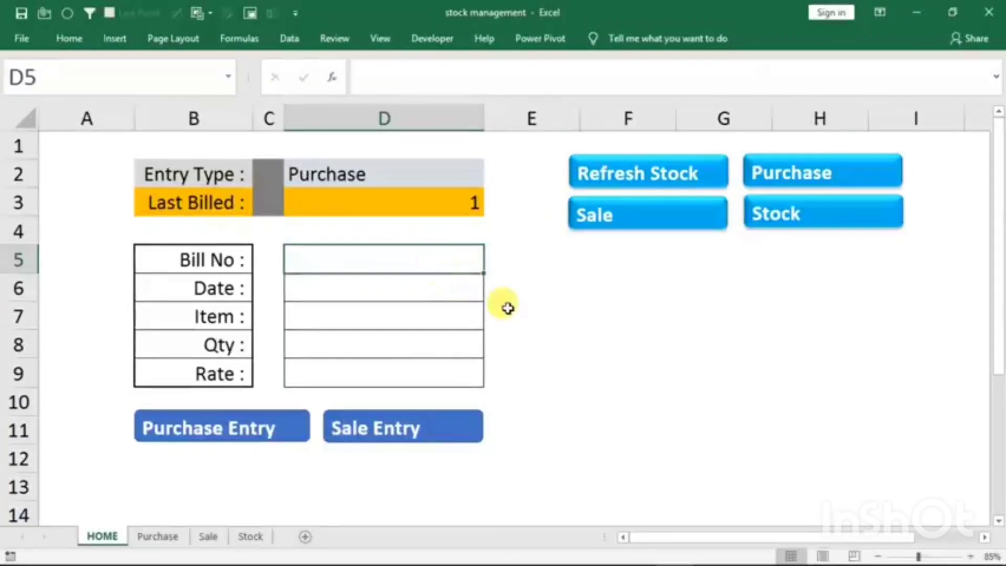
type("2")
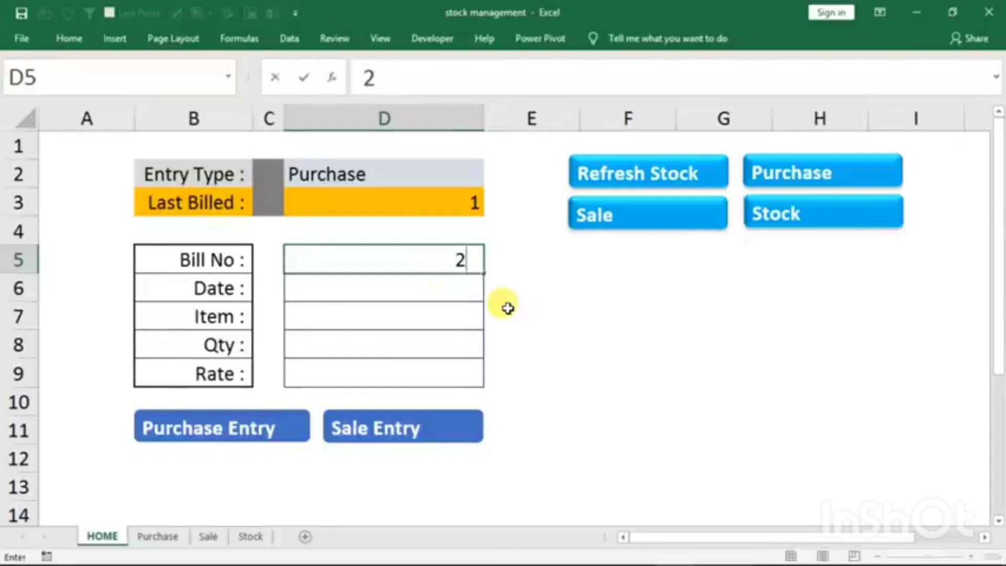
key("Return")
type("1/1/2021")
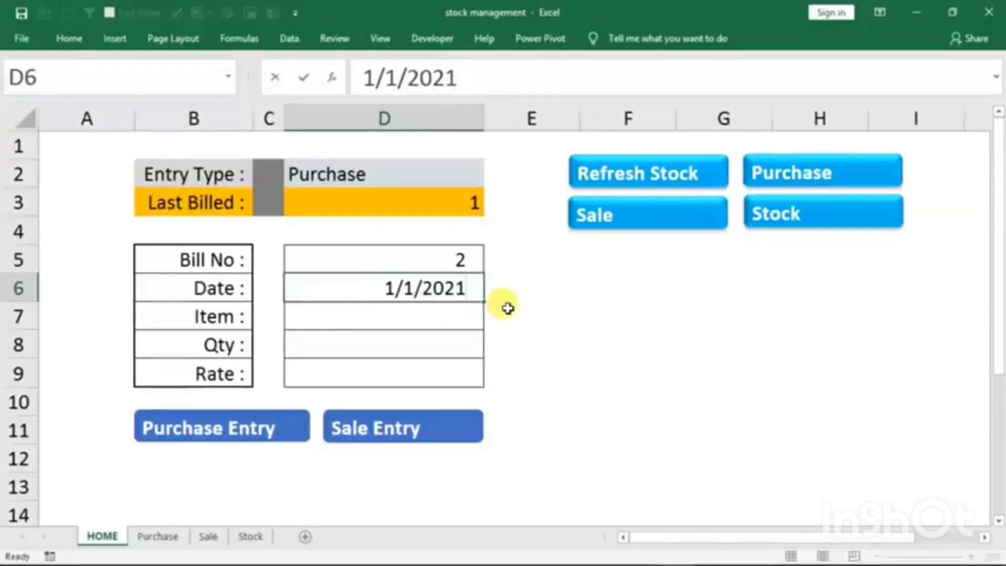
key("Return")
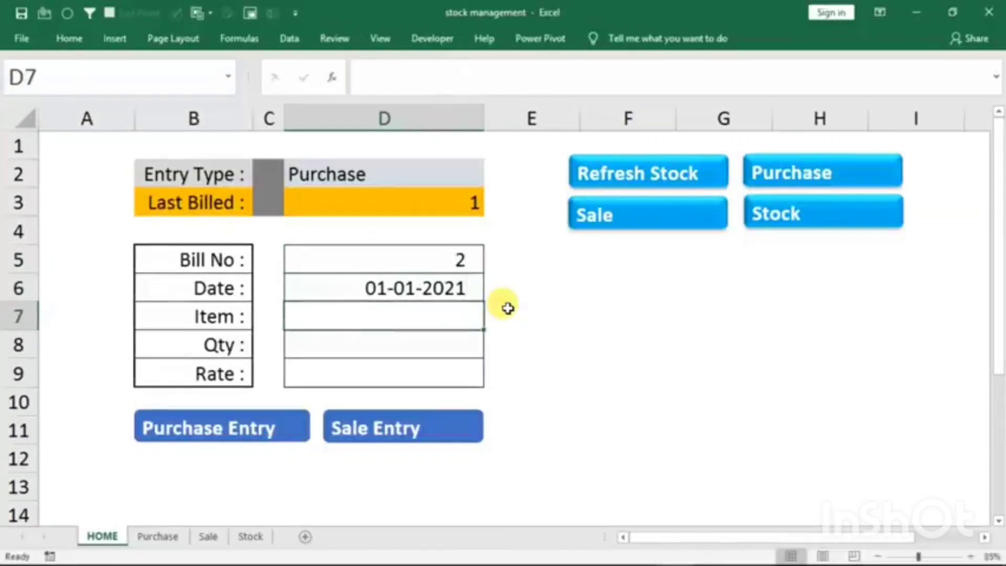
- Fill in item keyboard, quantity 40 and rate 170 for the second bill, and submit it as a purchase entry
type("keybo")
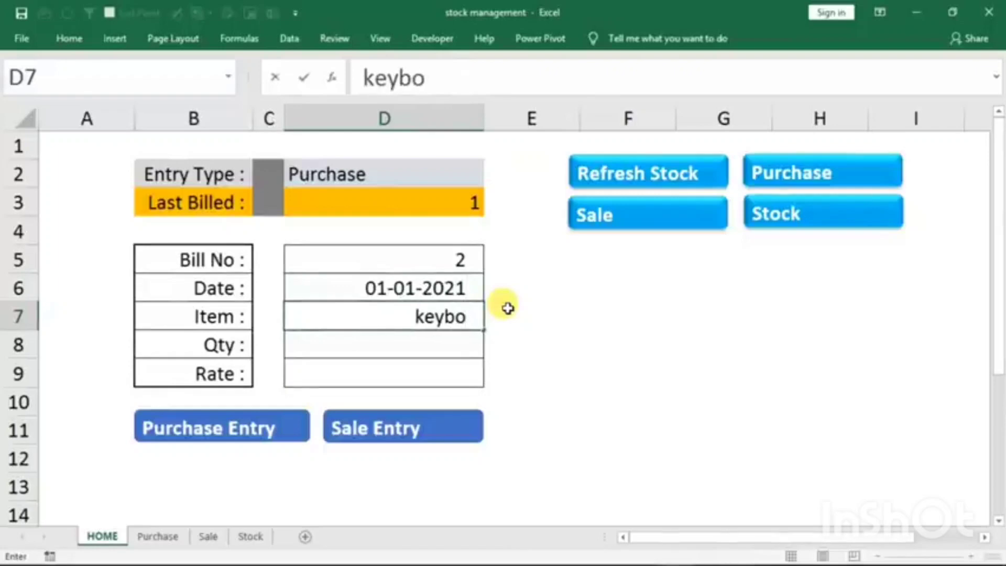
type("ard")
key("Return")
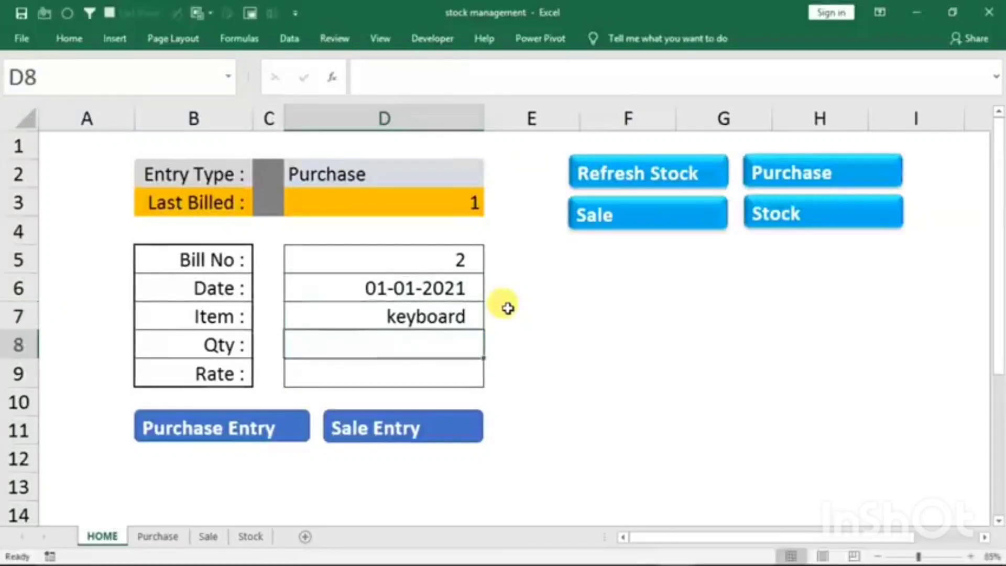
type("40")
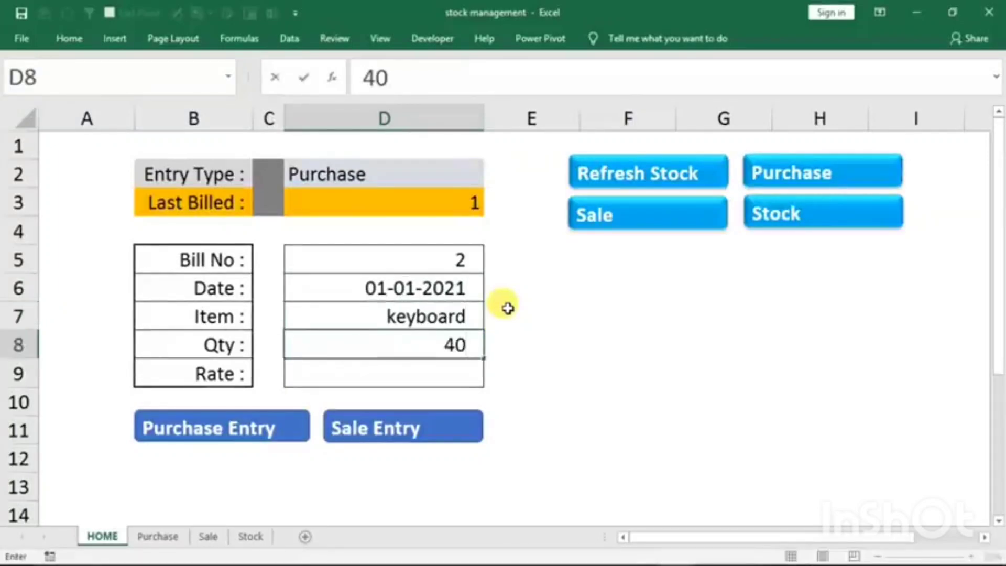
key("Return")
type("170")
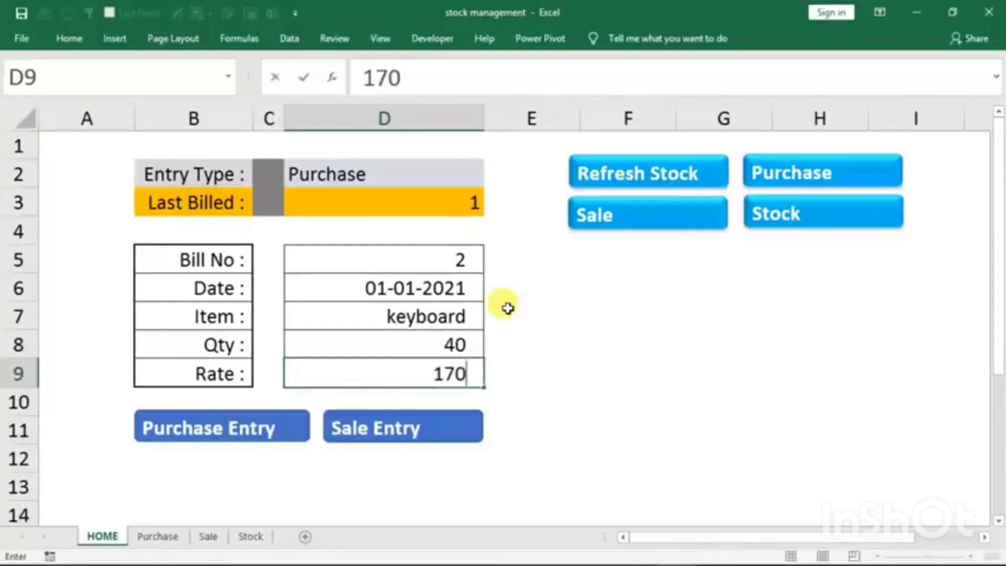
left_click(234, 427)
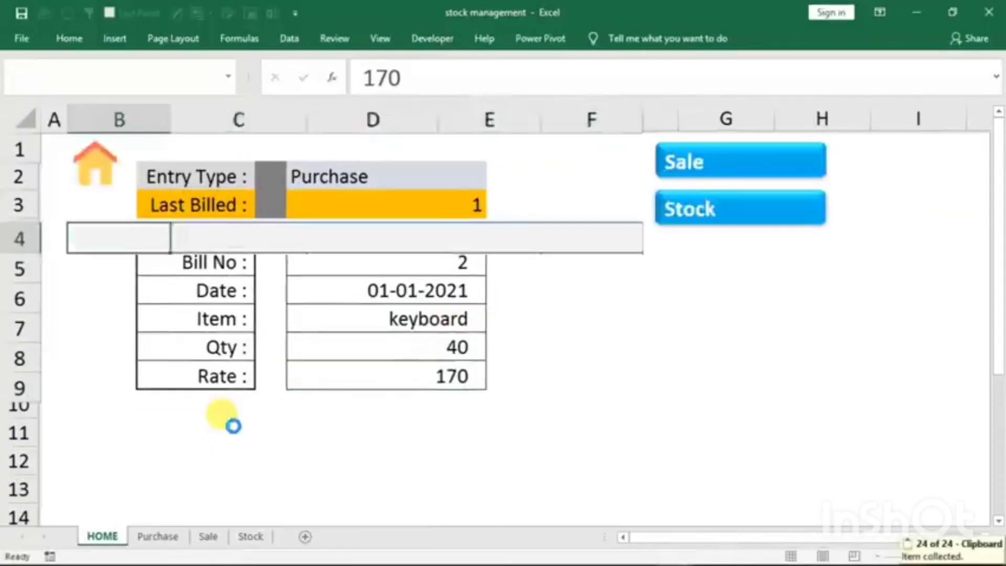
- Review the entries on the Purchase and Sale sheets, and refresh the stock table on the Stock sheet
left_click(154, 537)
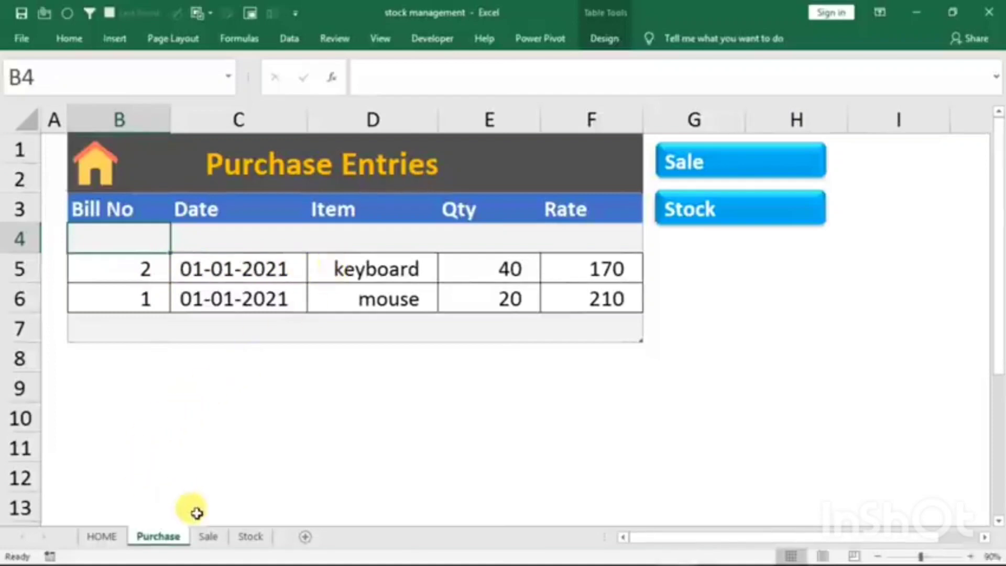
left_click(206, 538)
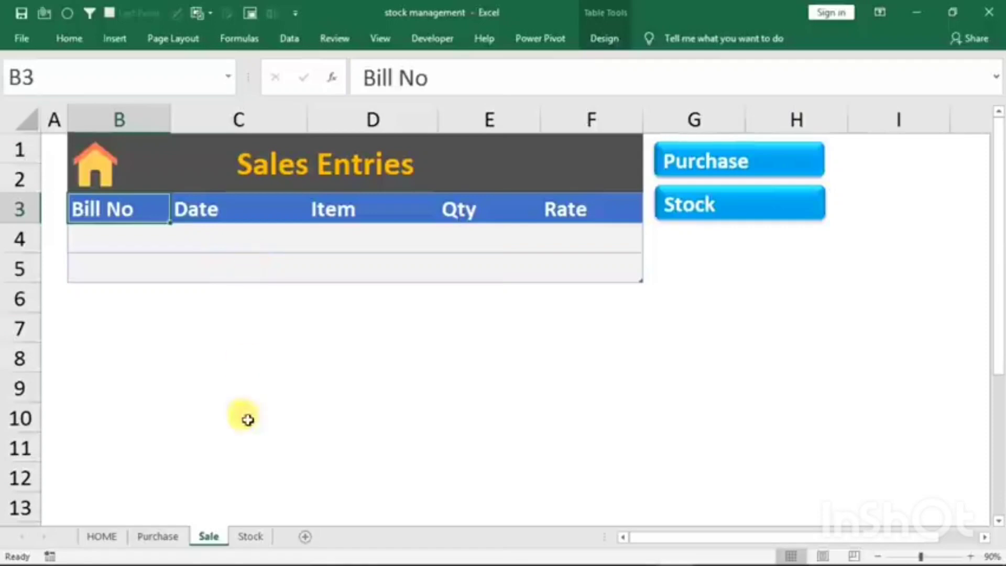
left_click(250, 537)
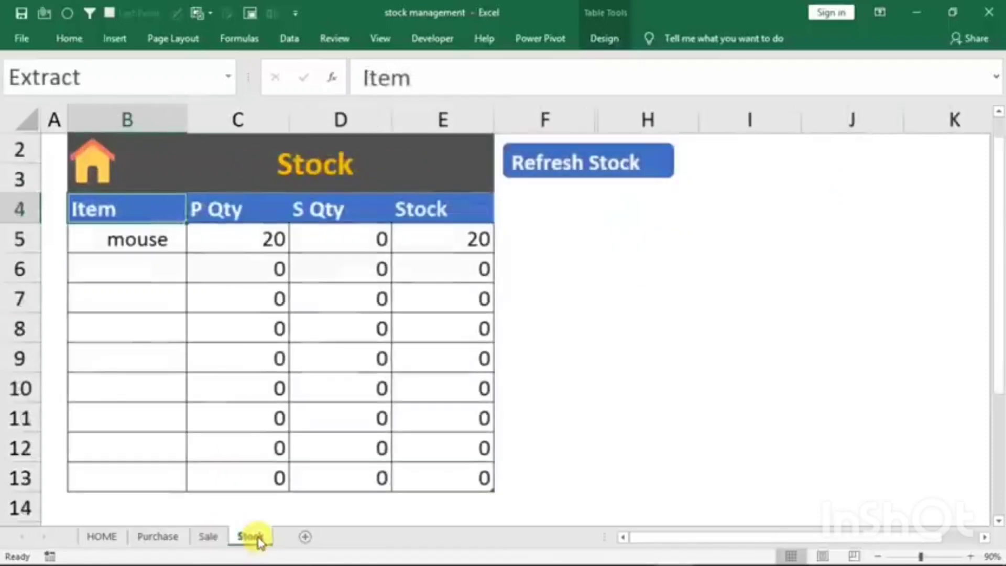
left_click(545, 176)
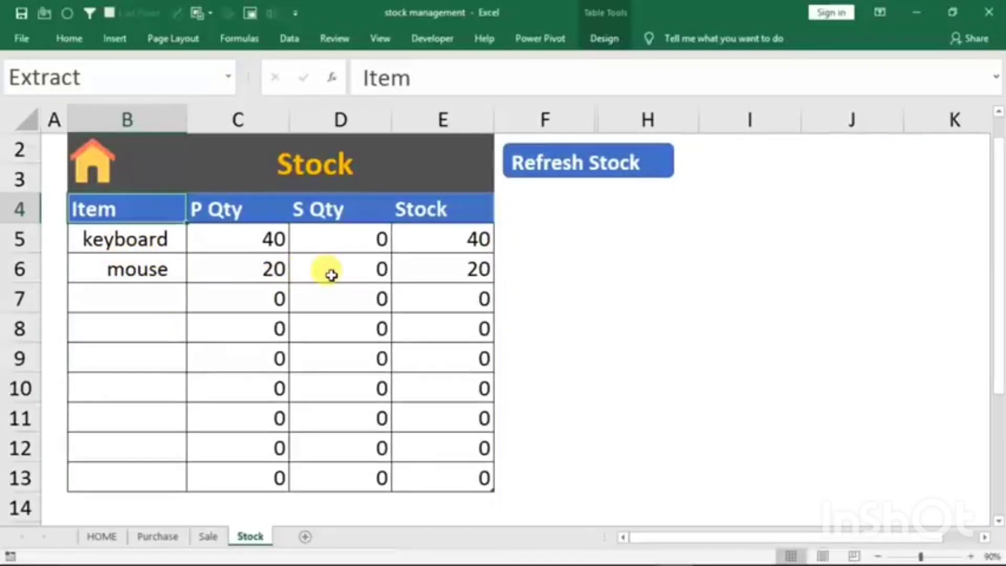
- Set the HOME form's entry type to Sale and enter bill number 1 with the date 1/1/2021
left_click(102, 536)
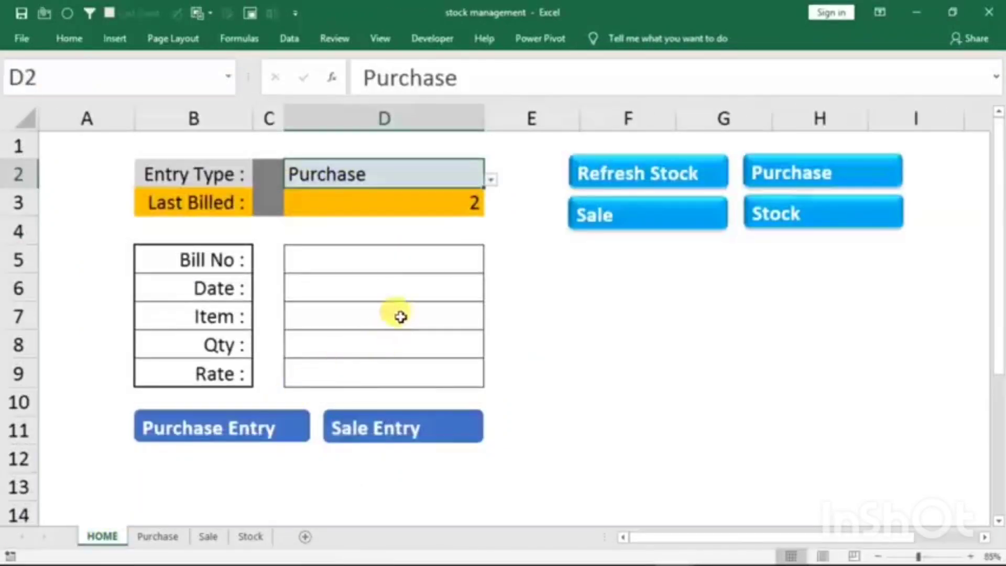
left_click(490, 180)
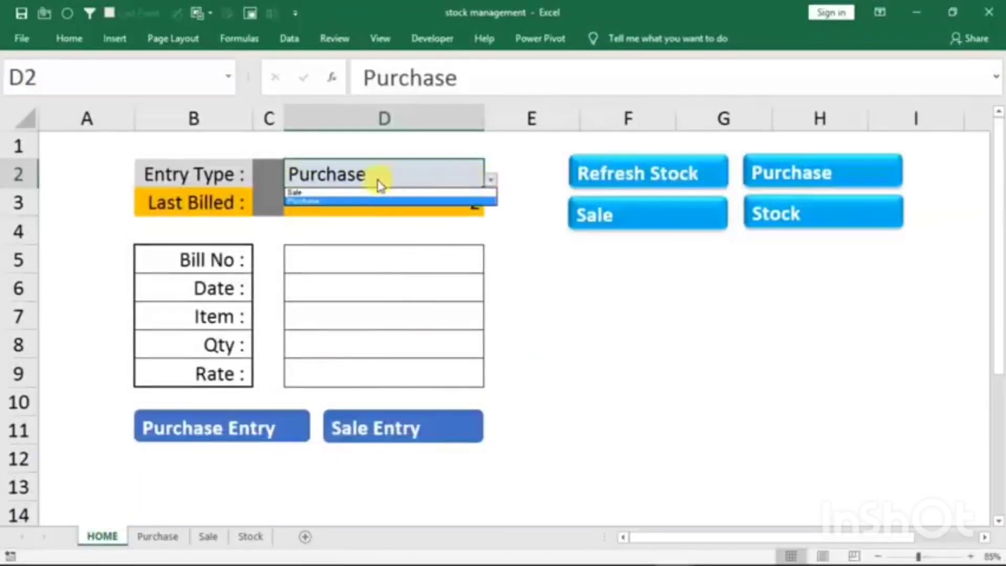
left_click(294, 193)
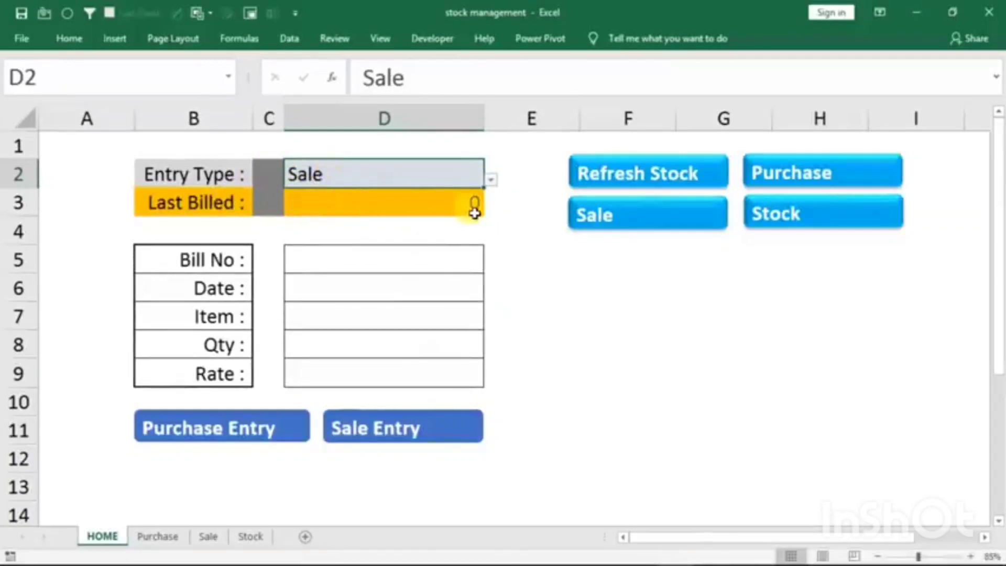
left_click(328, 260)
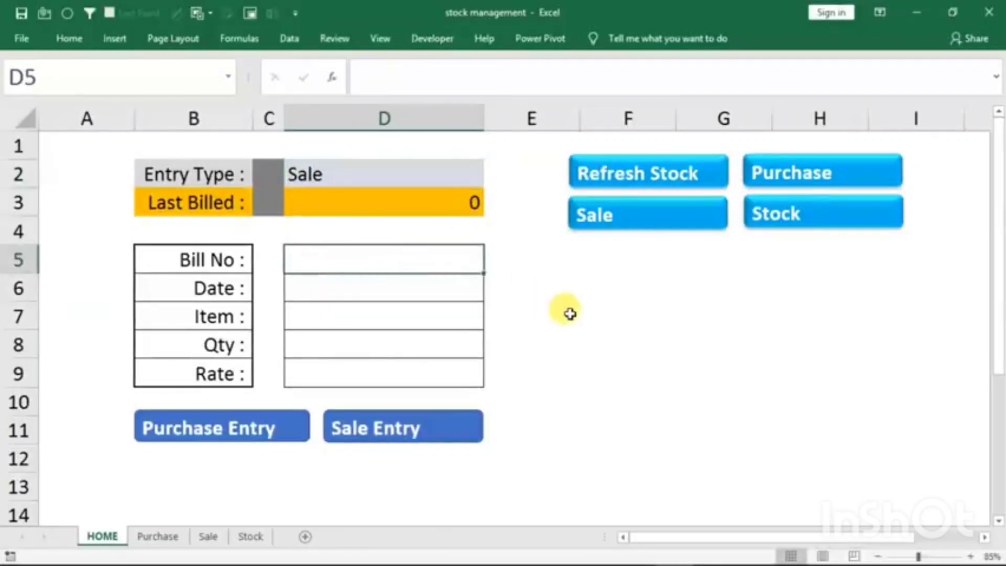
type("1")
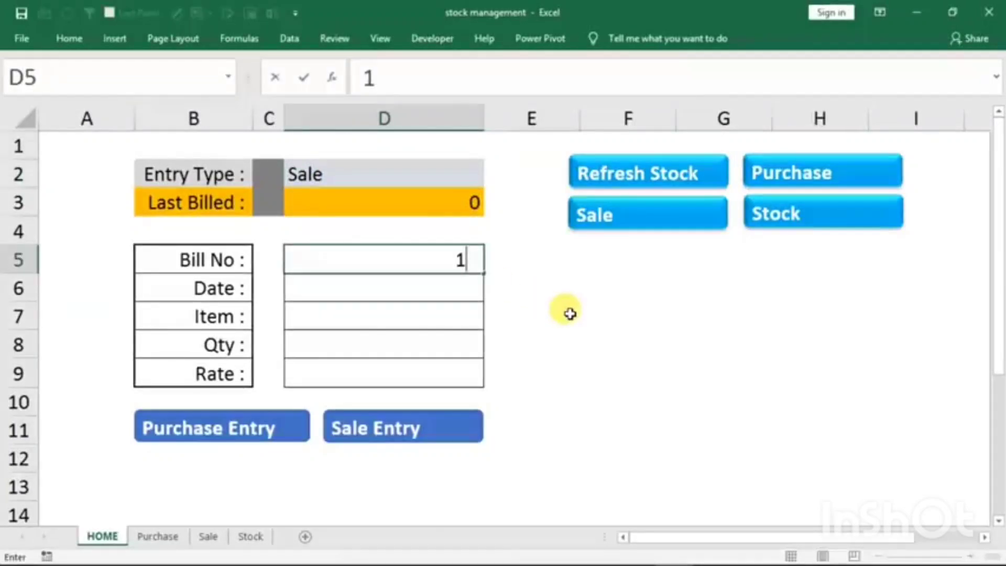
key("Return")
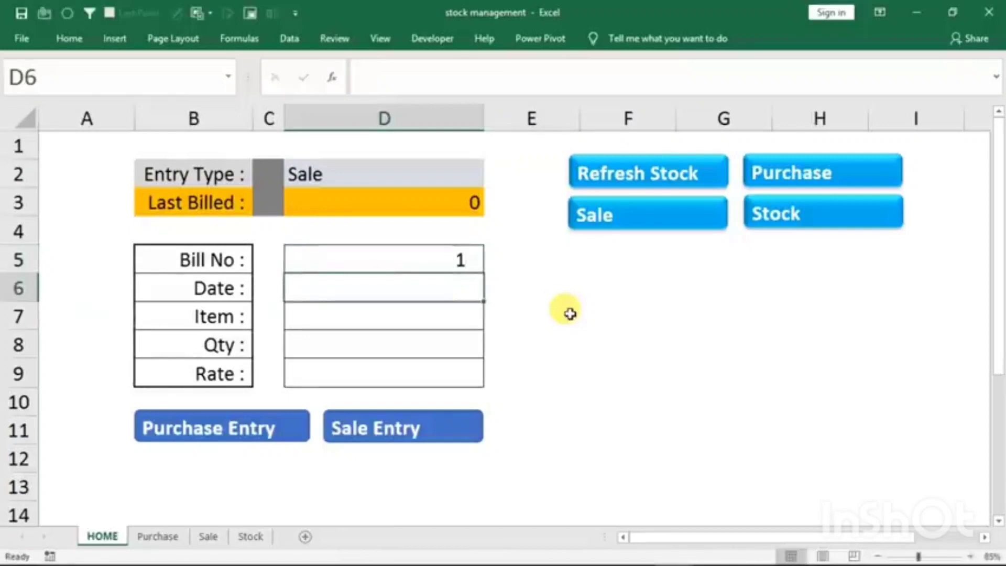
type("1/1/2021")
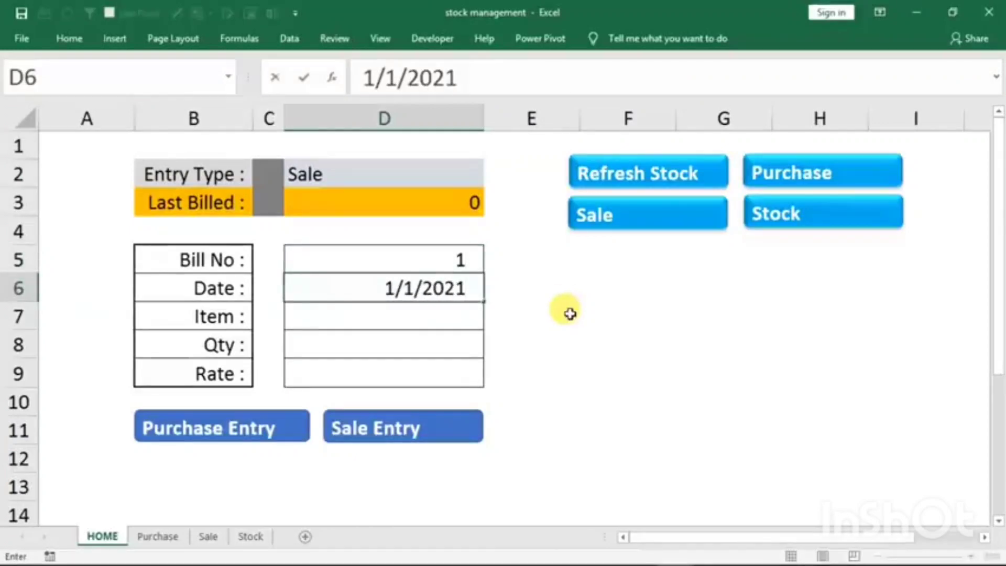
key("Return")
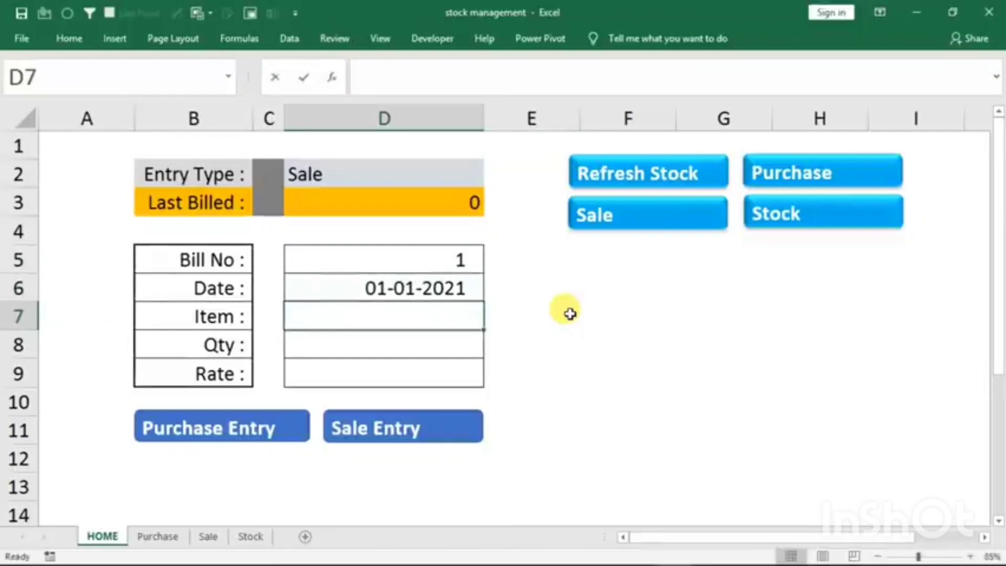
- Enter item mouse with quantity 50 in the sale form and check its available stock on the Stock sheet
type("mouse")
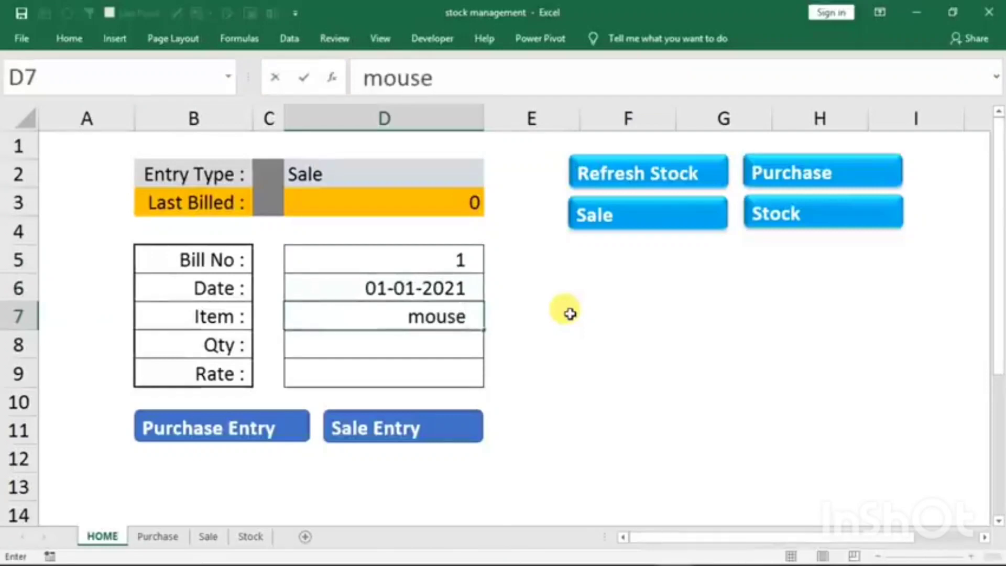
key("Return")
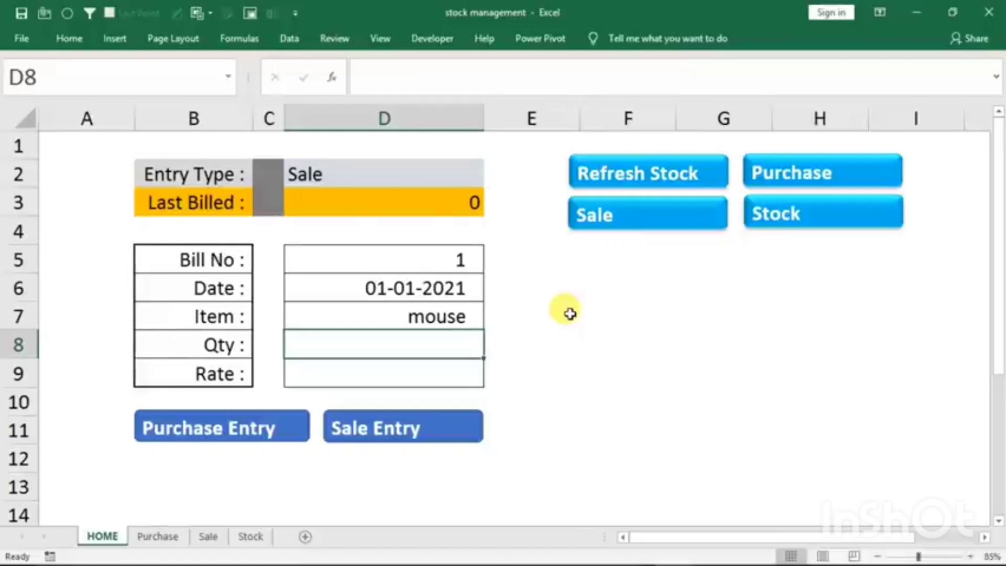
type("50")
key("Return")
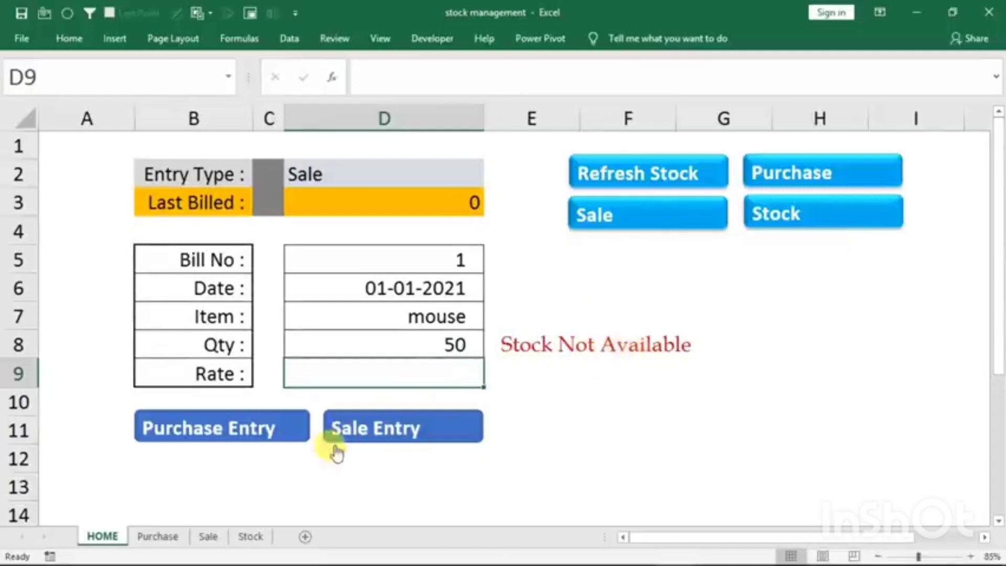
left_click(767, 222)
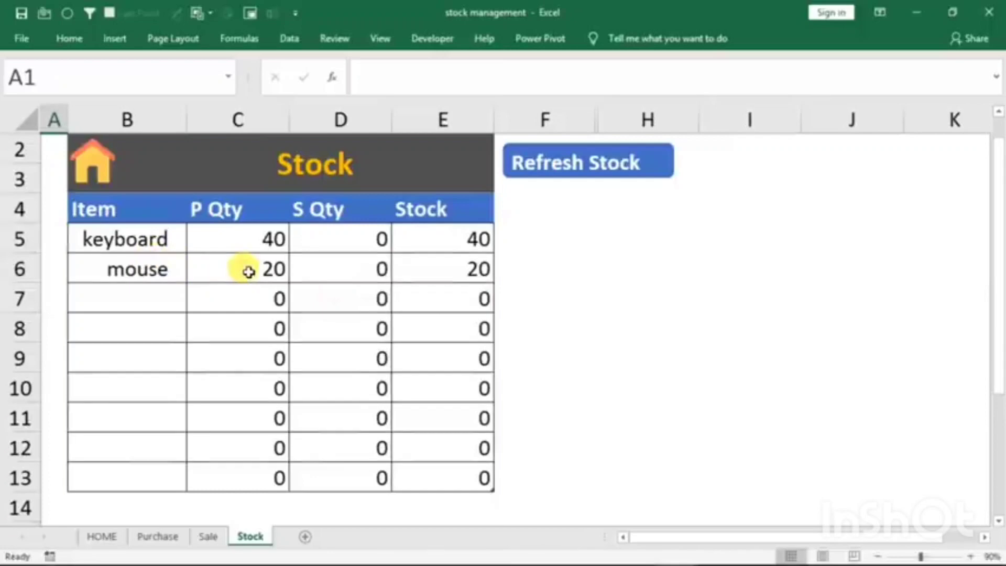
left_click(103, 536)
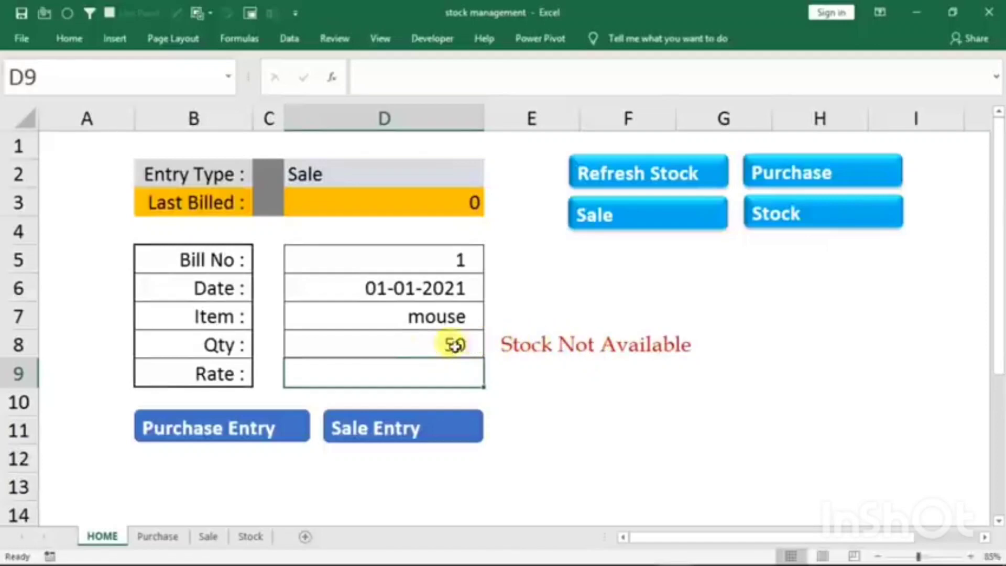
- Set the mouse sale's quantity to 17 and its rate to 180, and submit it as a sale entry
left_click(429, 351)
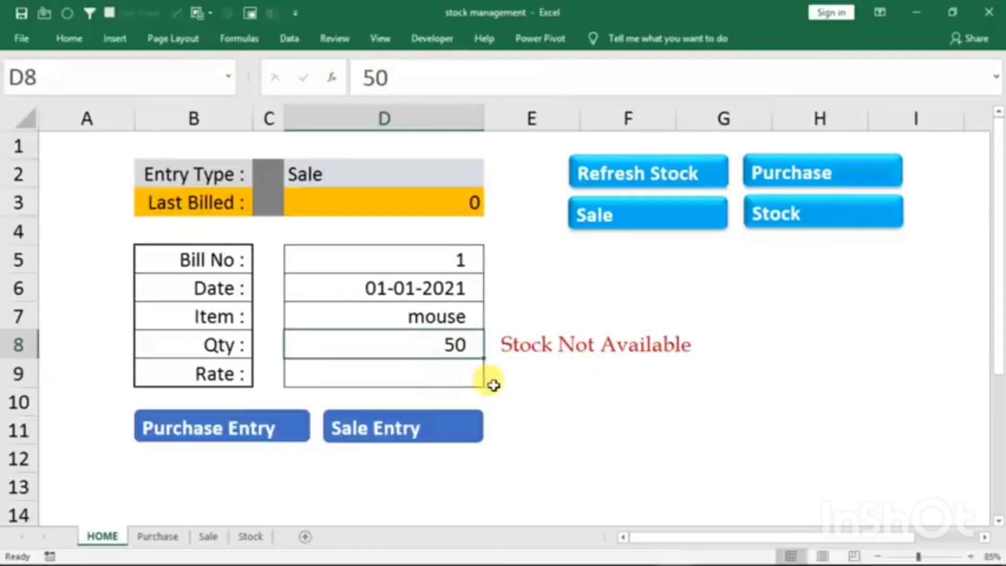
type("17")
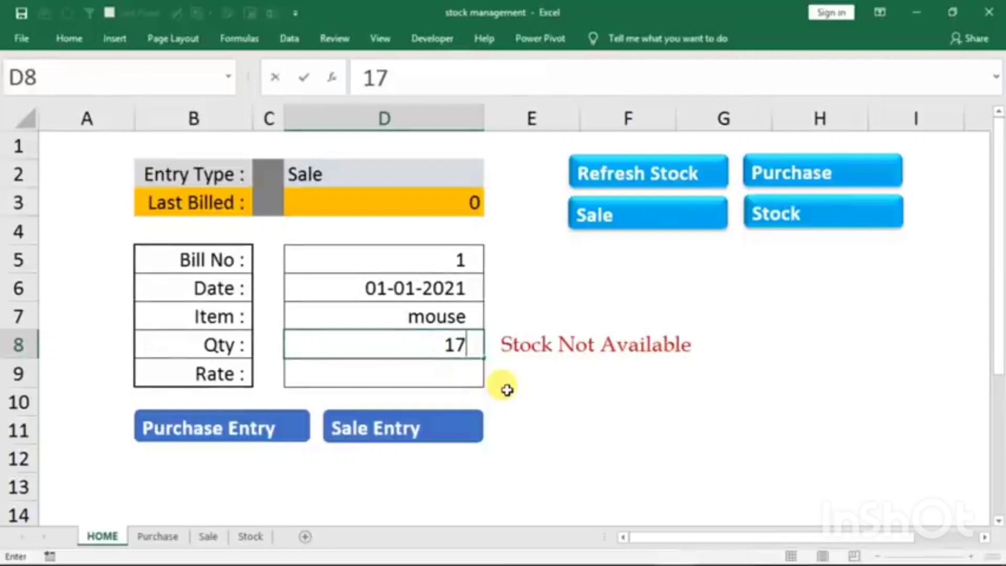
key("Return")
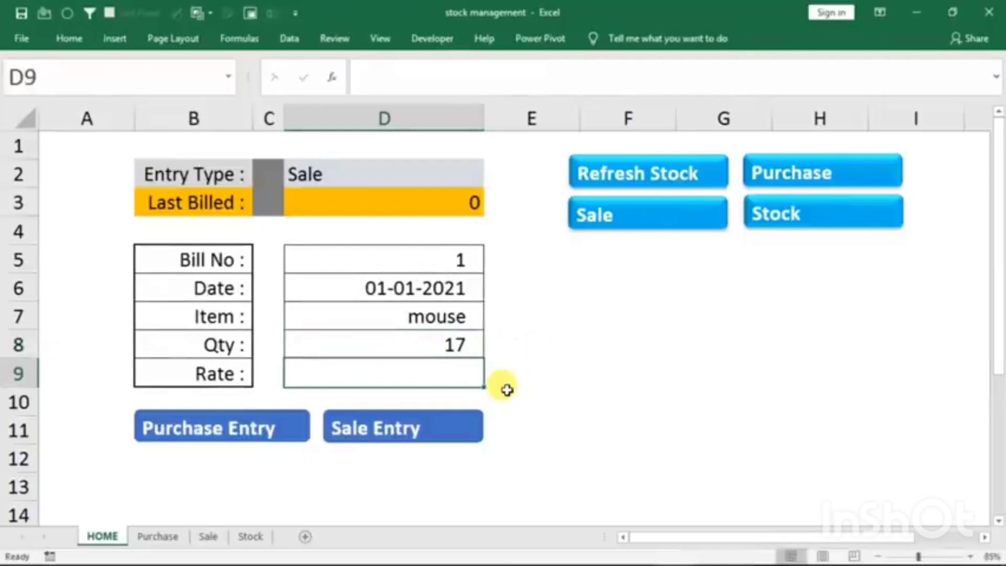
type("180")
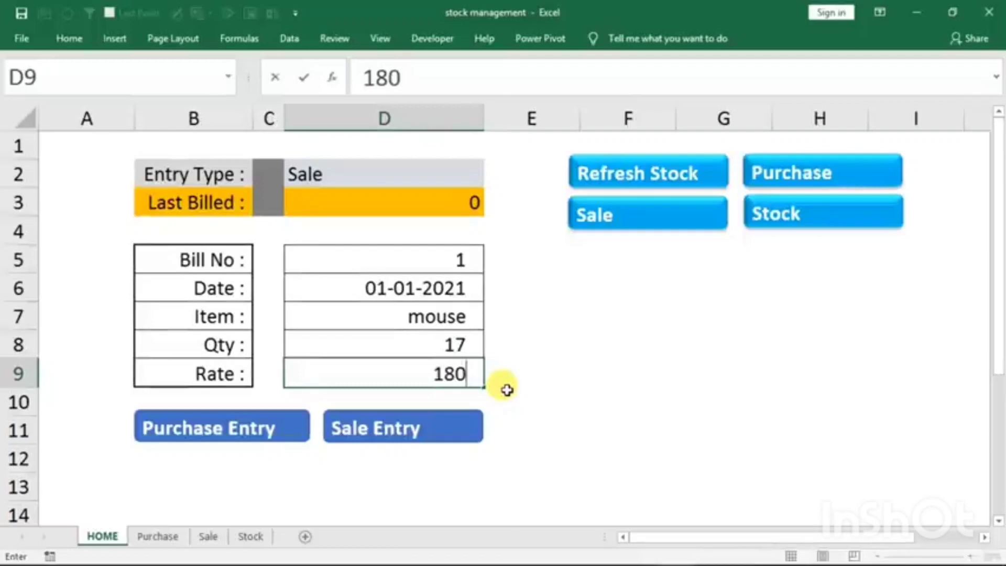
left_click(423, 430)
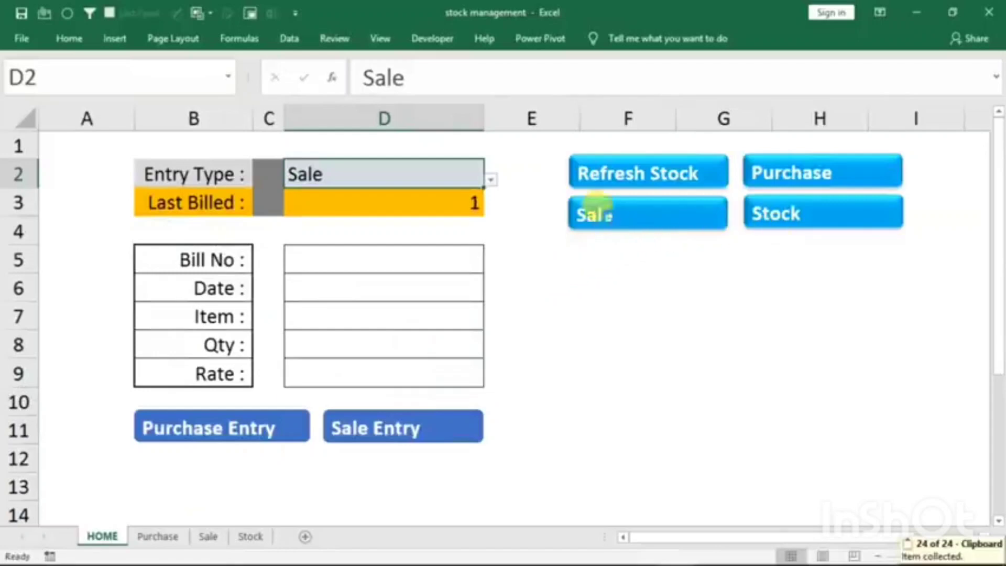
- Check the recorded bill on the Sale sheet and the mouse's sold quantity on the Stock sheet
left_click(606, 216)
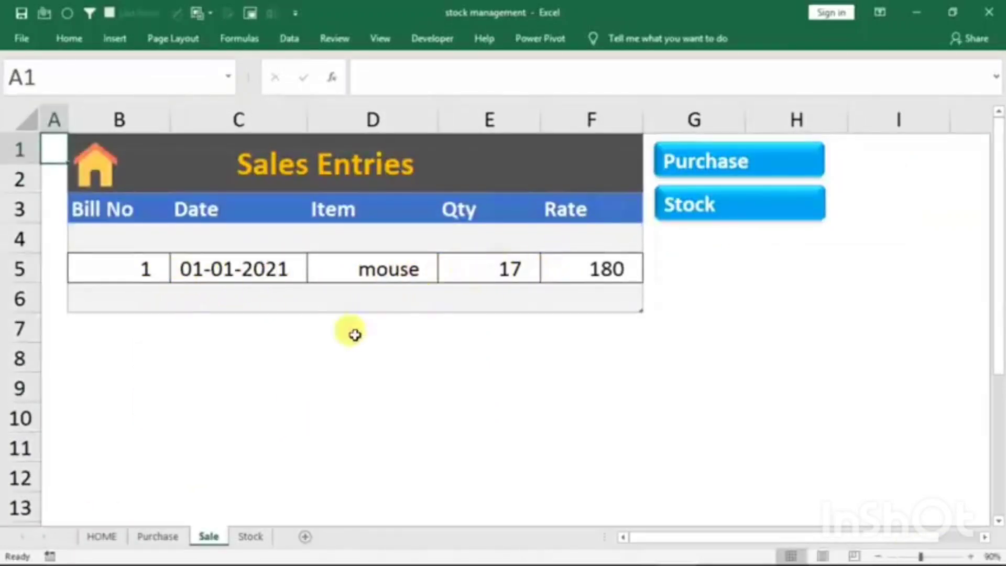
left_click(709, 207)
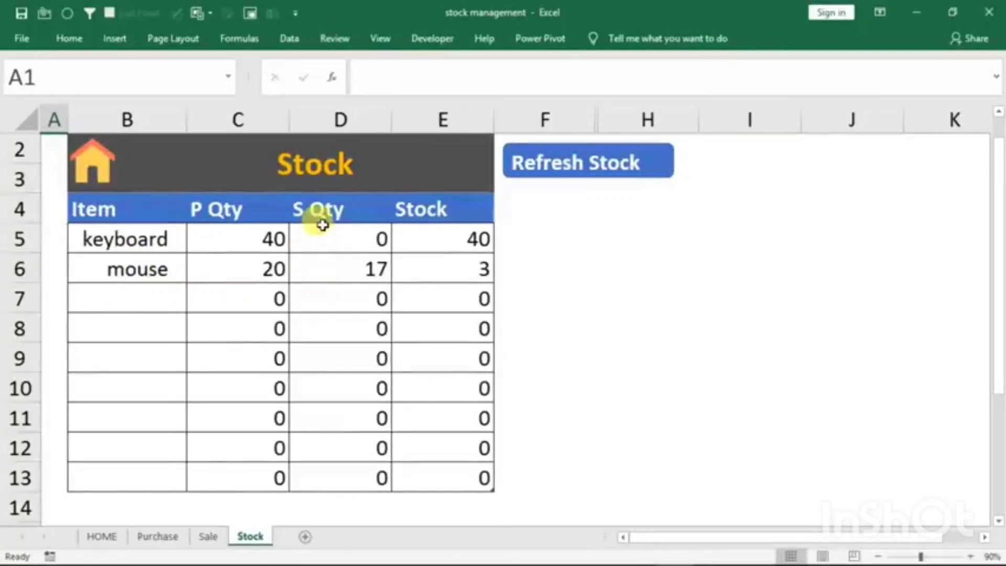
left_click(321, 272)
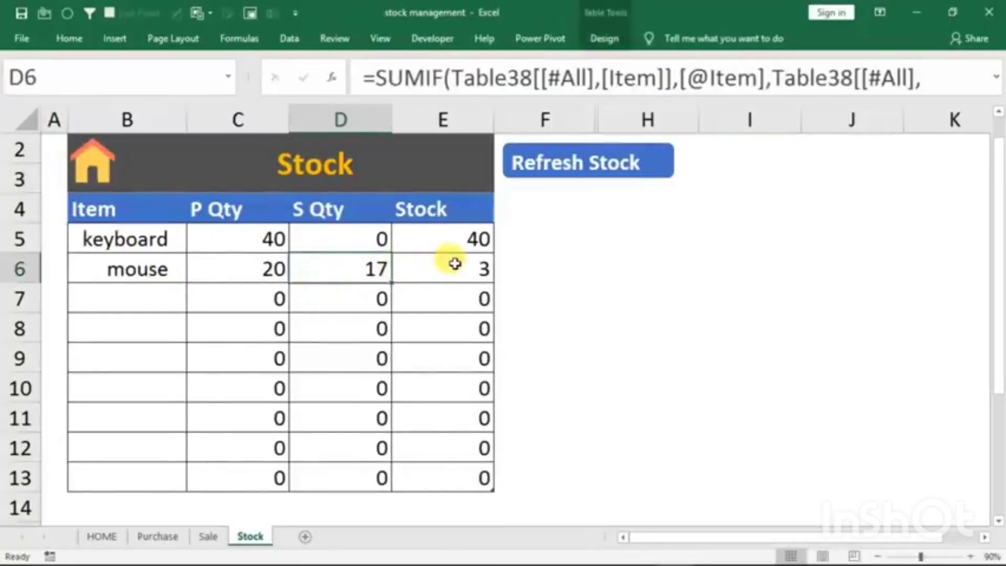
- Start another sale entry on the HOME form with bill number 2 and the date 1/1/2021
left_click(100, 536)
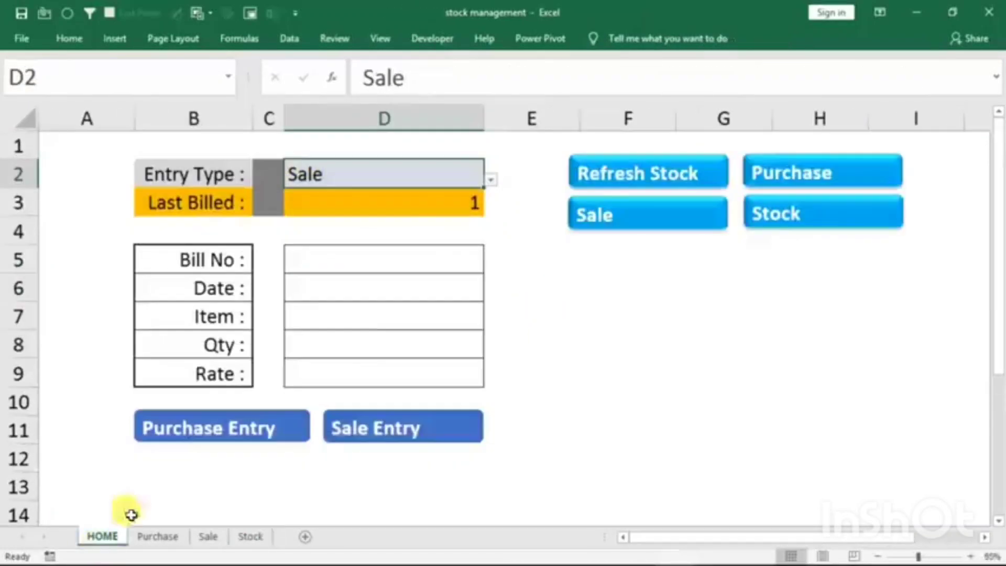
left_click(334, 258)
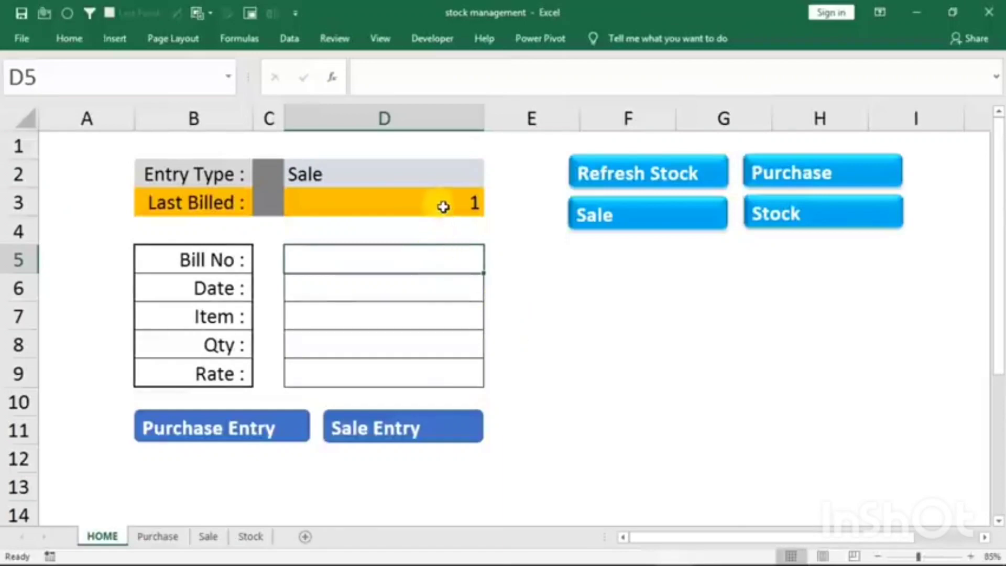
type("2")
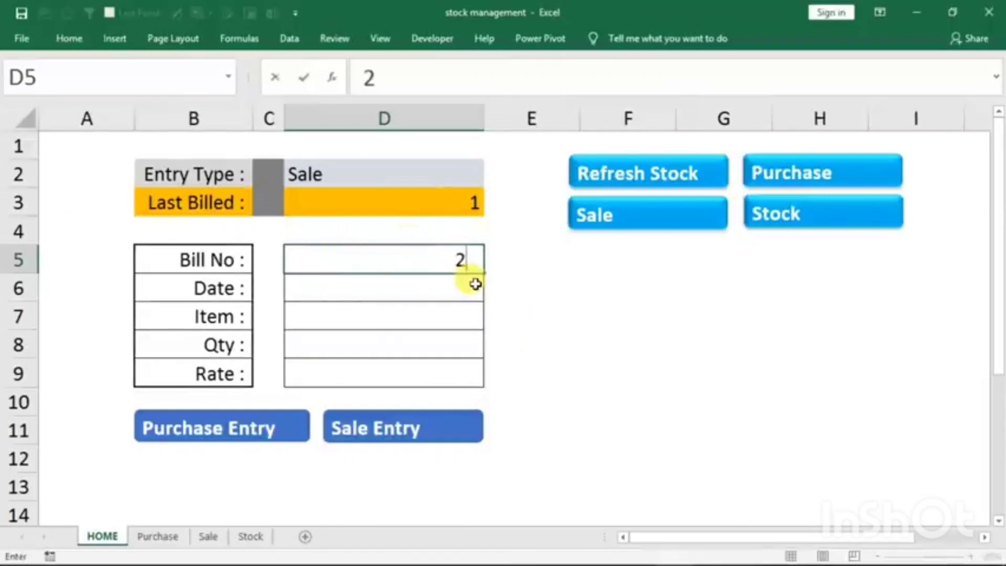
key("Return")
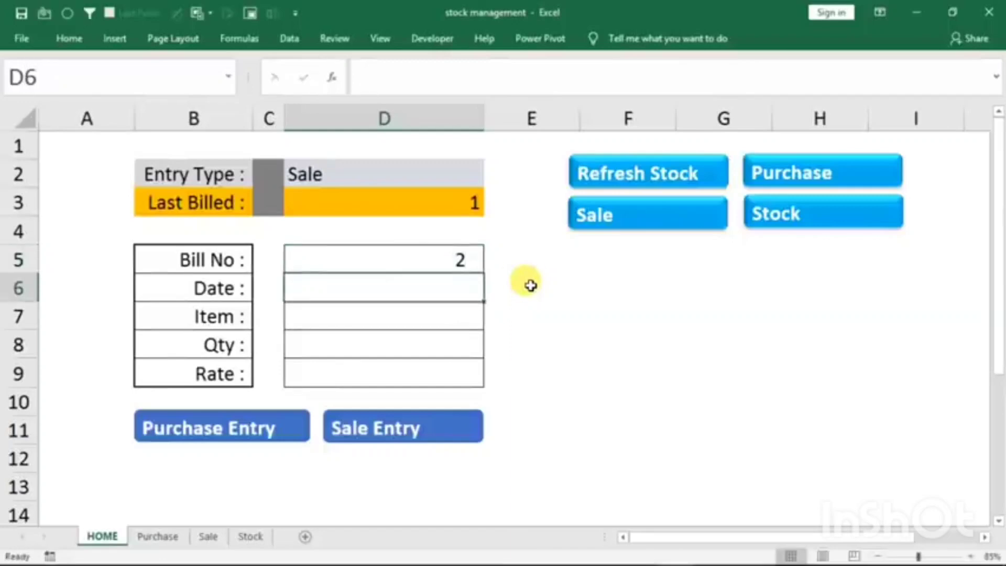
type("1/1/2021")
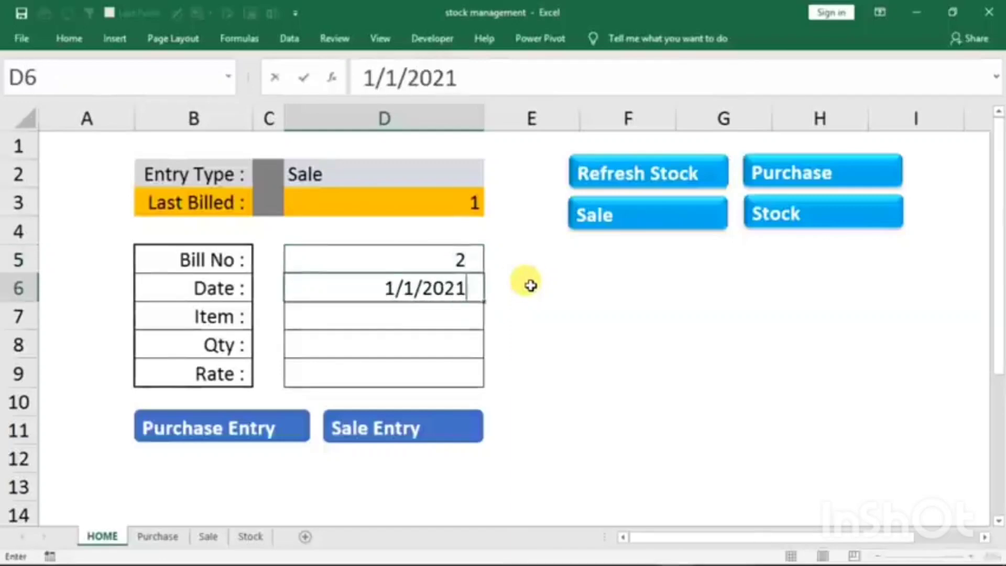
key("Return")
- Enter item mouse with quantity 5 in the sale form and check its remaining stock on the Stock sheet
type("mouse")
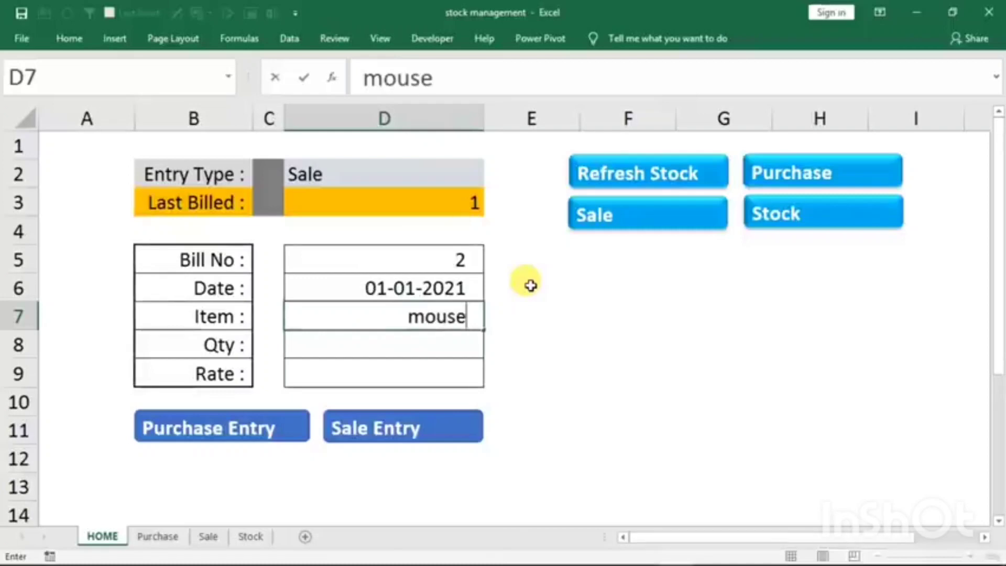
key("Return")
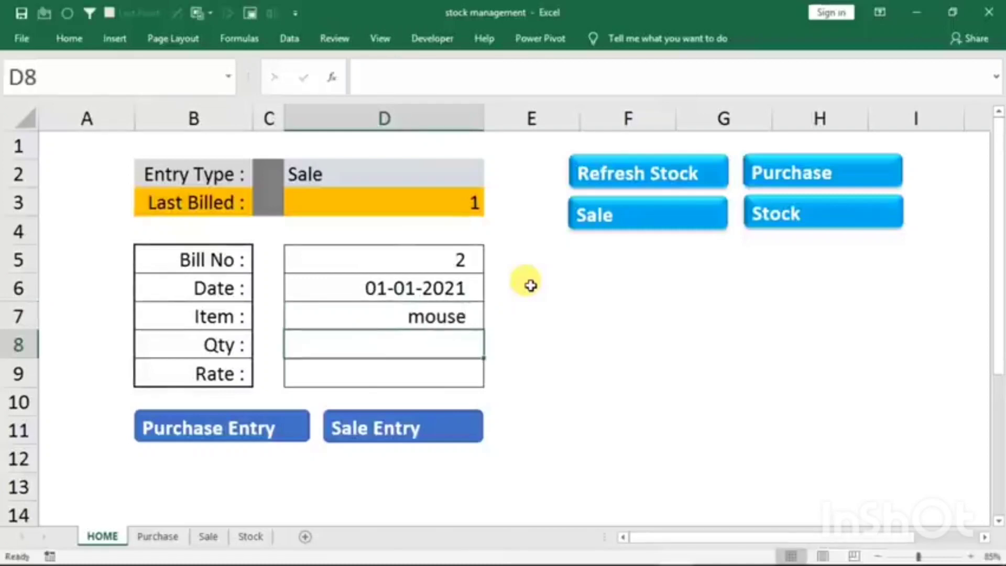
type("5")
key("Return")
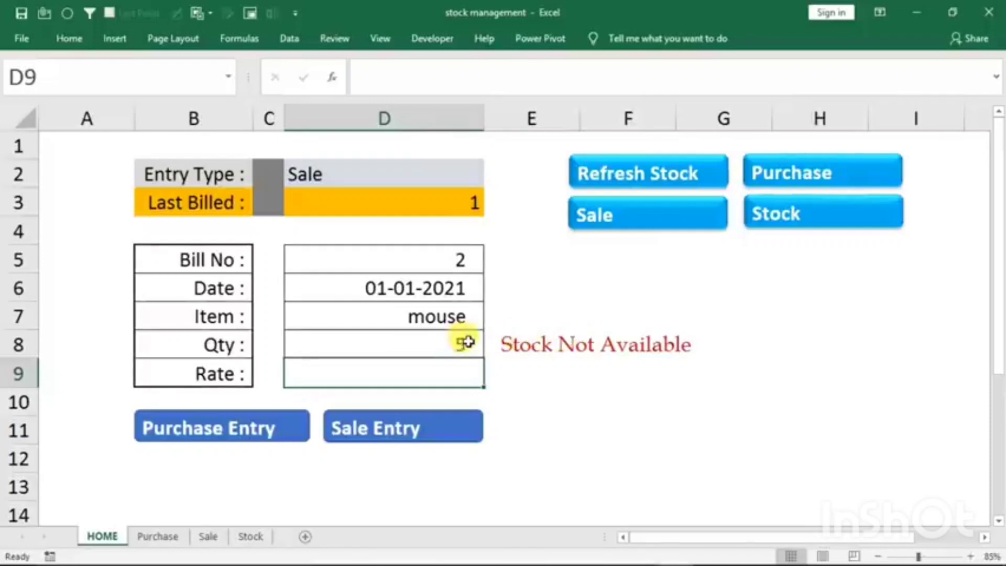
left_click(751, 222)
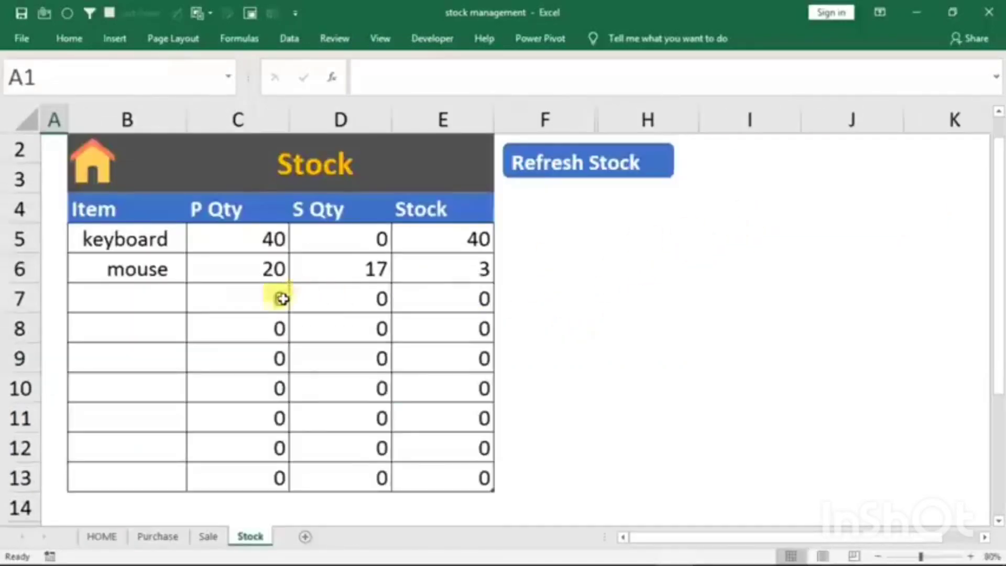
left_click(464, 267)
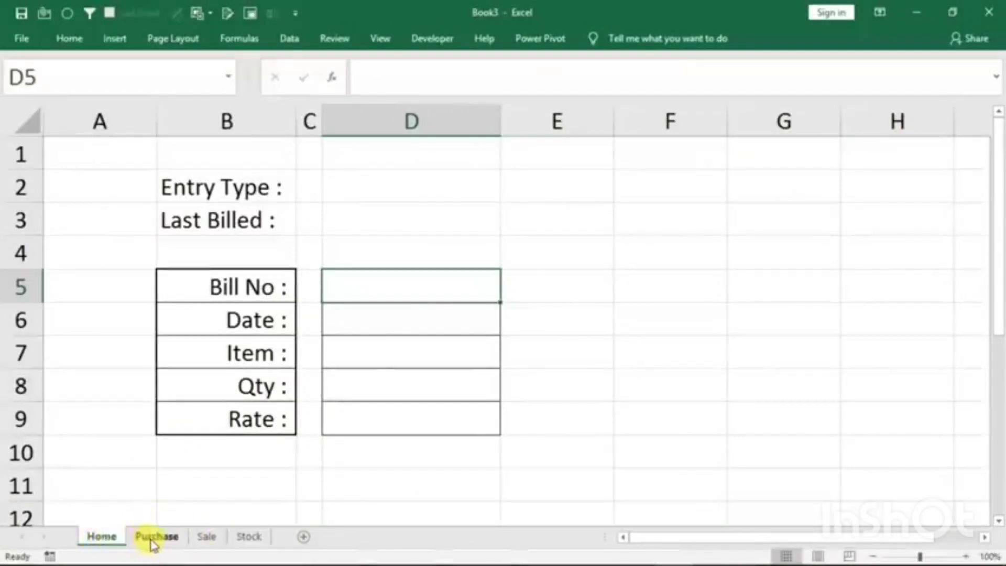
- In the Book3 workbook, examine the headings on the Purchase, Sale and Stock sheets and the labels and entry cells on the Home sheet
left_click(153, 540)
left_click(209, 538)
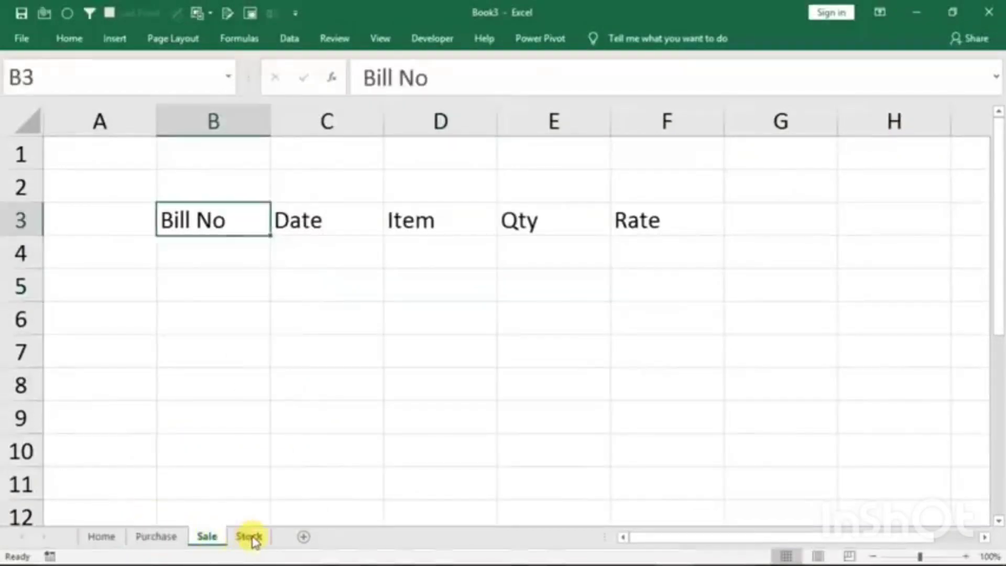
left_click(251, 540)
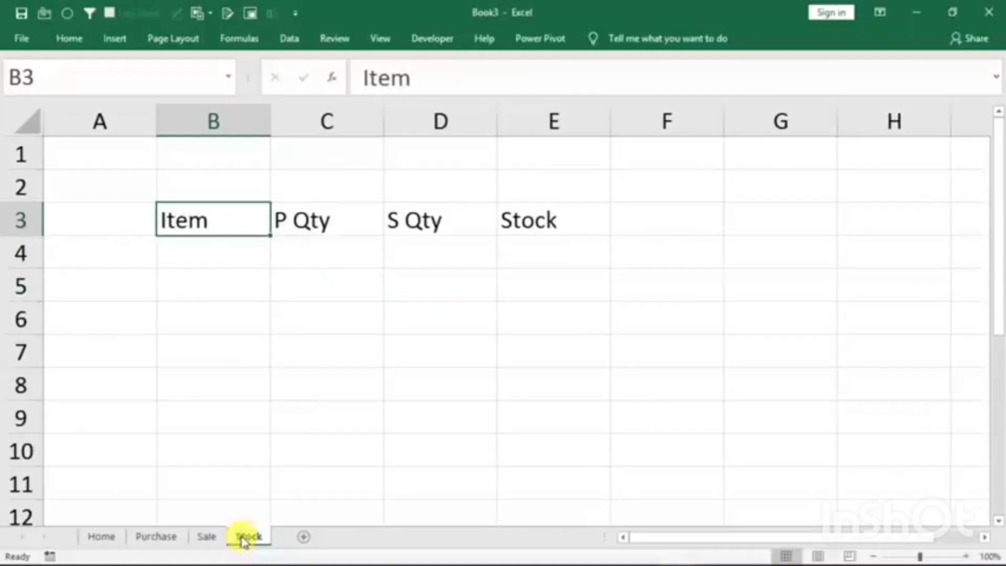
left_click(100, 538)
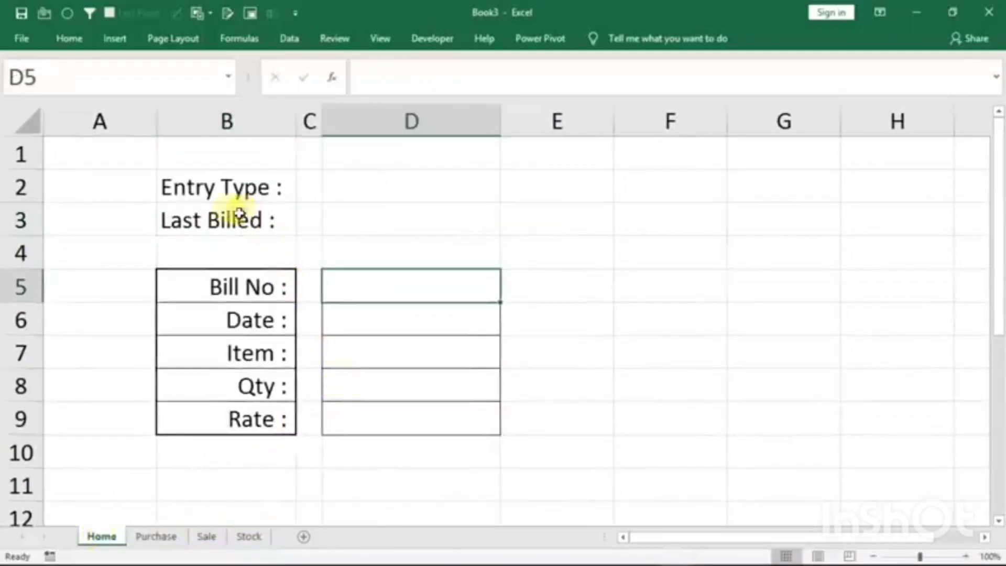
left_click(194, 192)
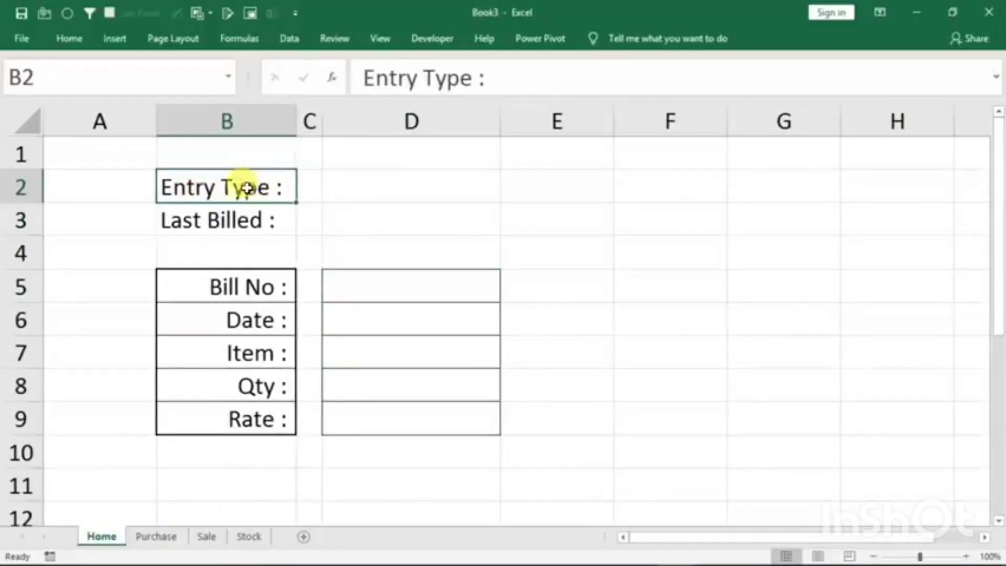
left_click(195, 219)
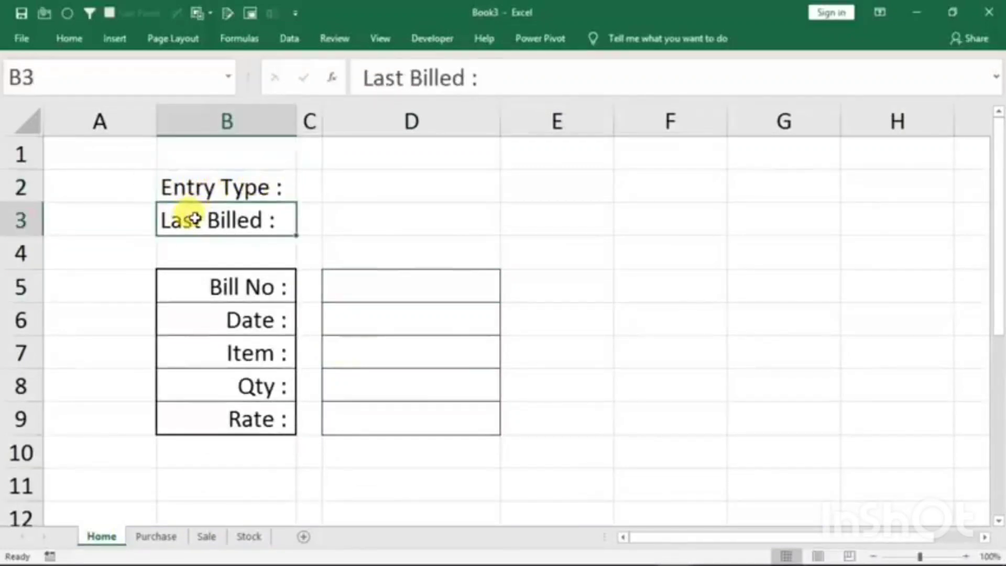
left_click(187, 289)
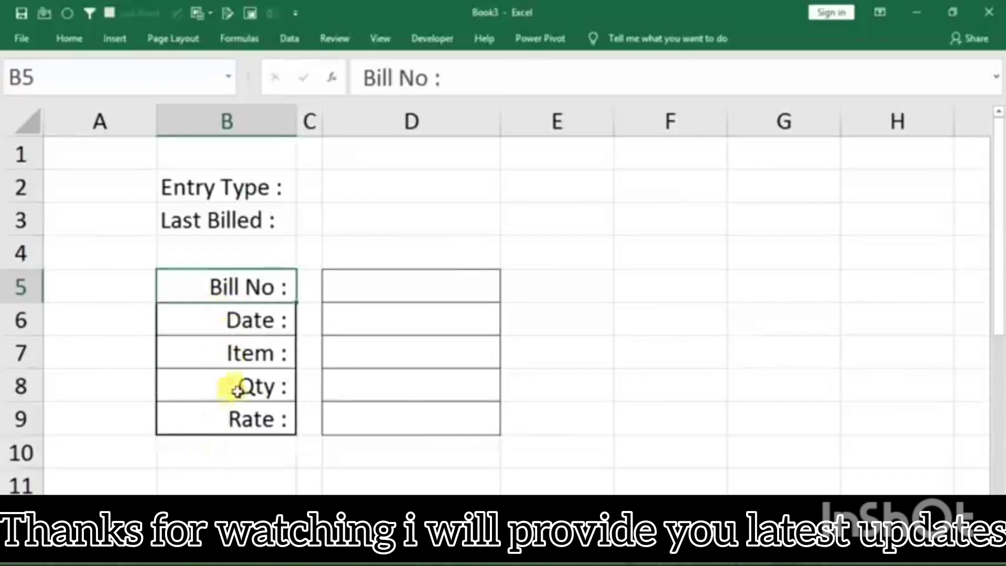
left_click(395, 286)
left_click(375, 315)
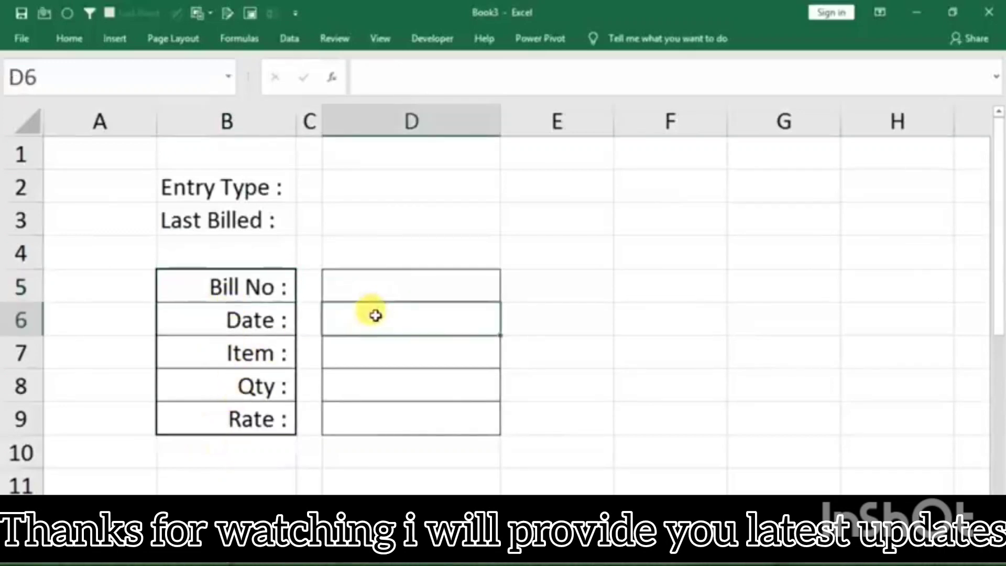
left_click(369, 348)
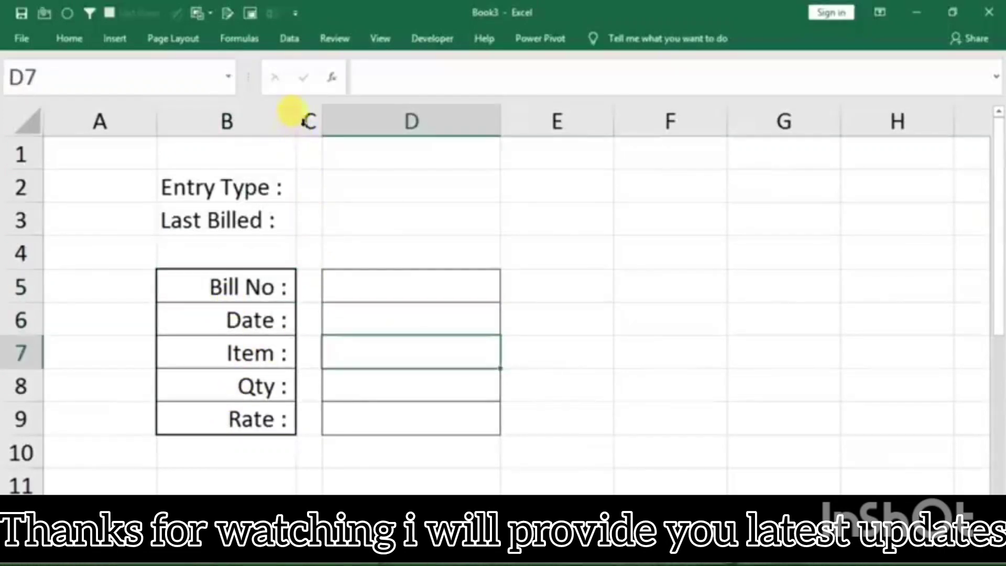
- Narrow spacer column C slightly between the labels and the entry cells on the Home sheet
left_click(308, 117)
mouse_move(322, 118)
left_mouse_down()
mouse_move(355, 135)
mouse_move(315, 128)
left_mouse_up()
left_click(348, 283)
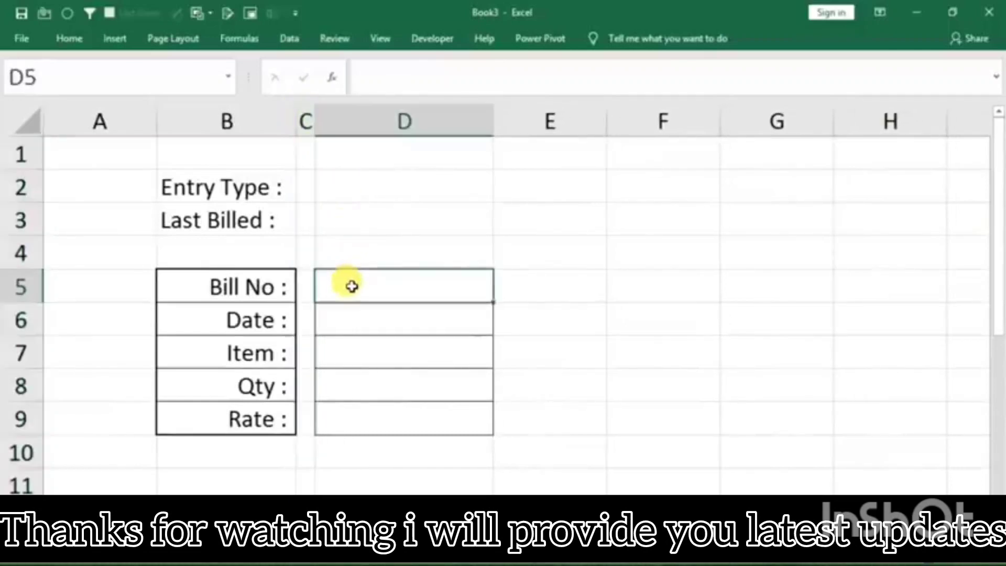
- Add a list data validation with the options sale,purchase to the Entry Type cell D2 and check its choices
left_click(355, 187)
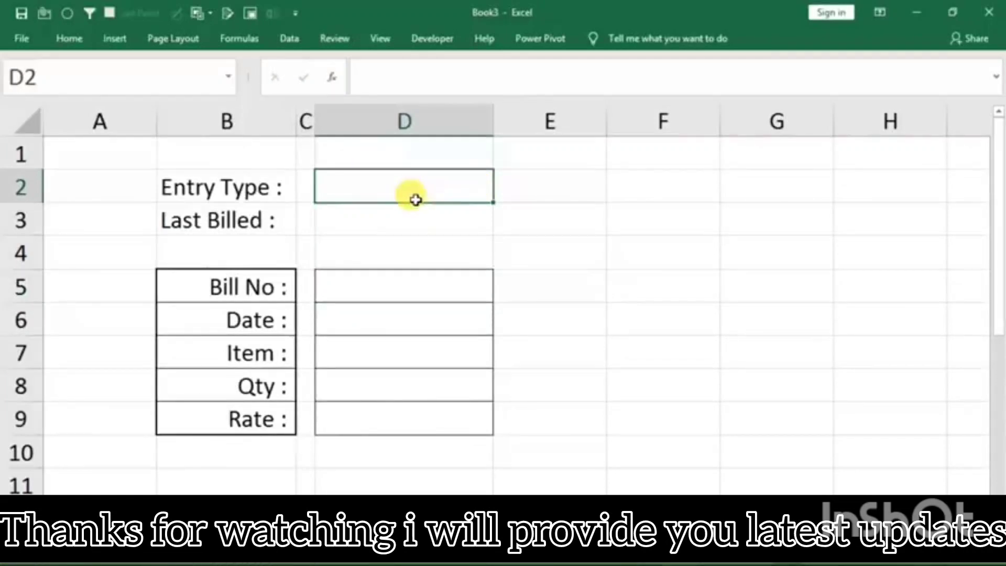
left_click(291, 38)
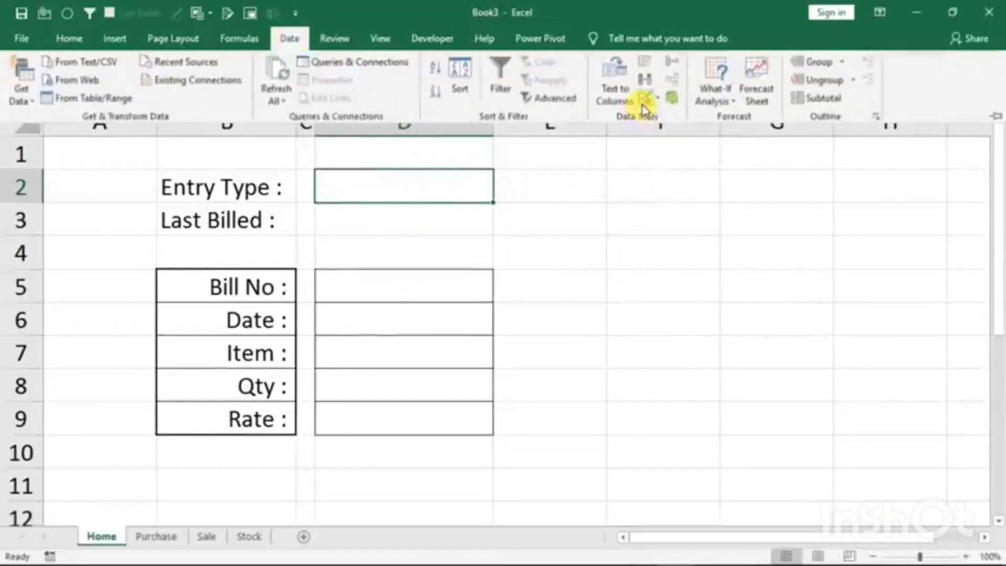
left_click(644, 105)
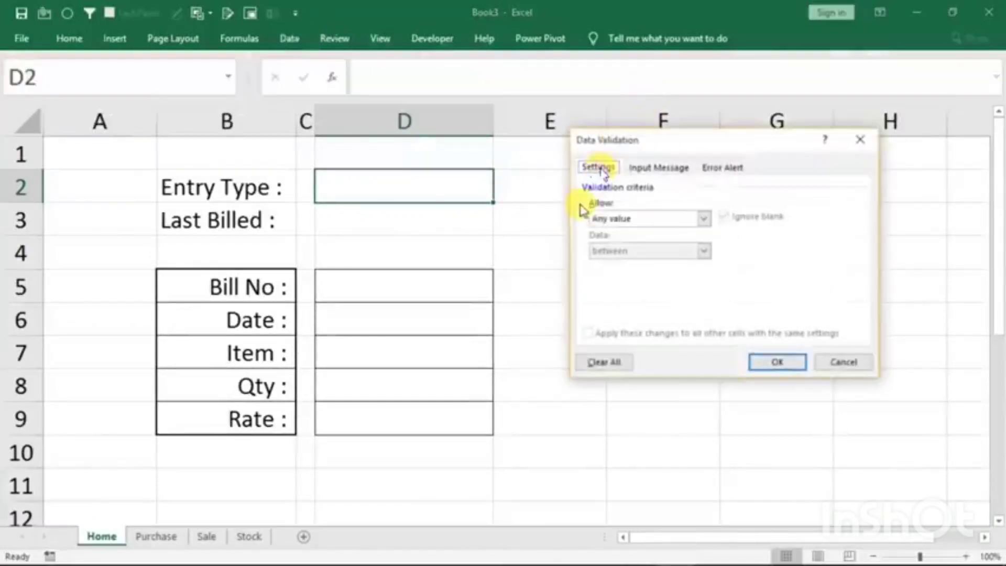
left_click(613, 226)
left_click(600, 263)
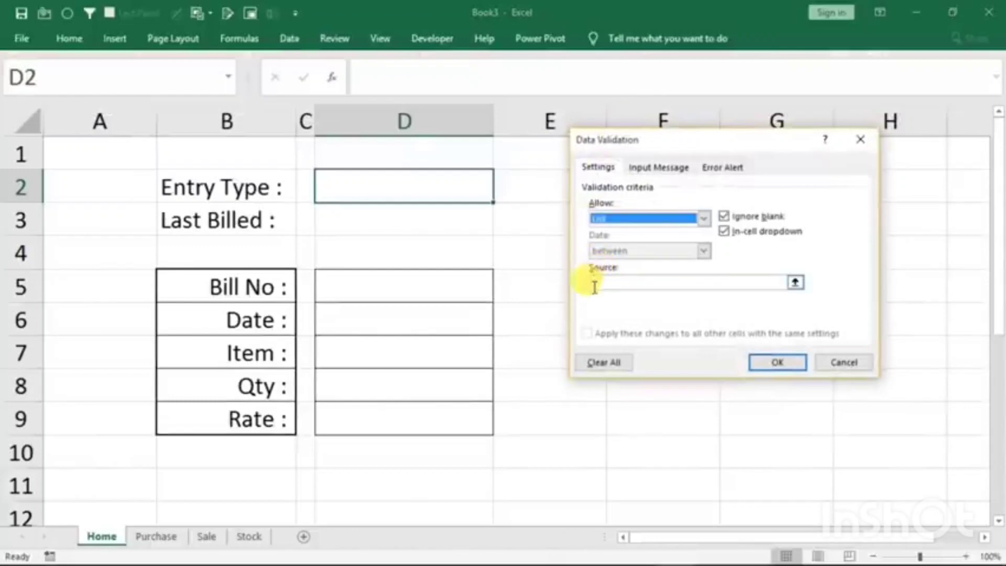
left_click(594, 282)
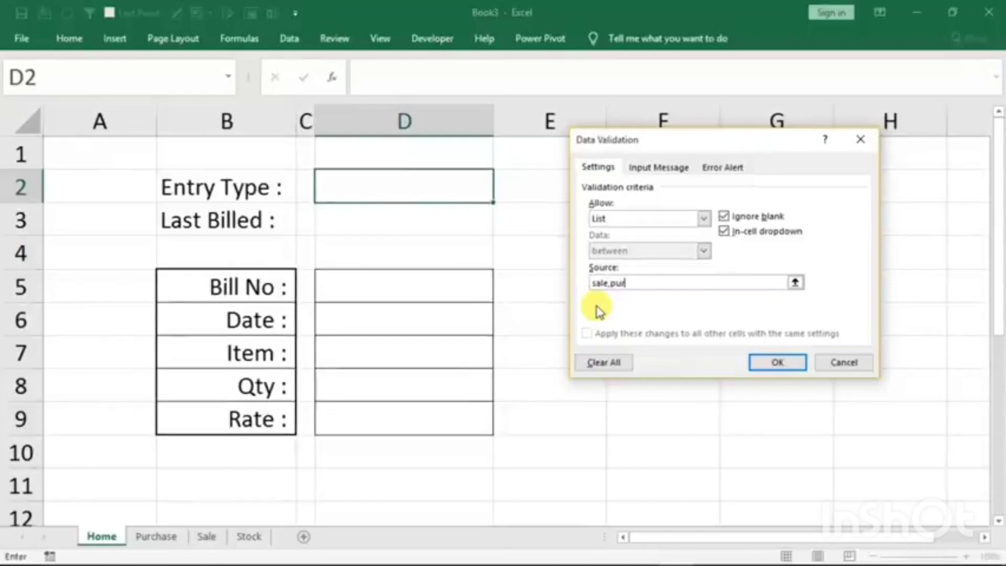
type("sale,purchase")
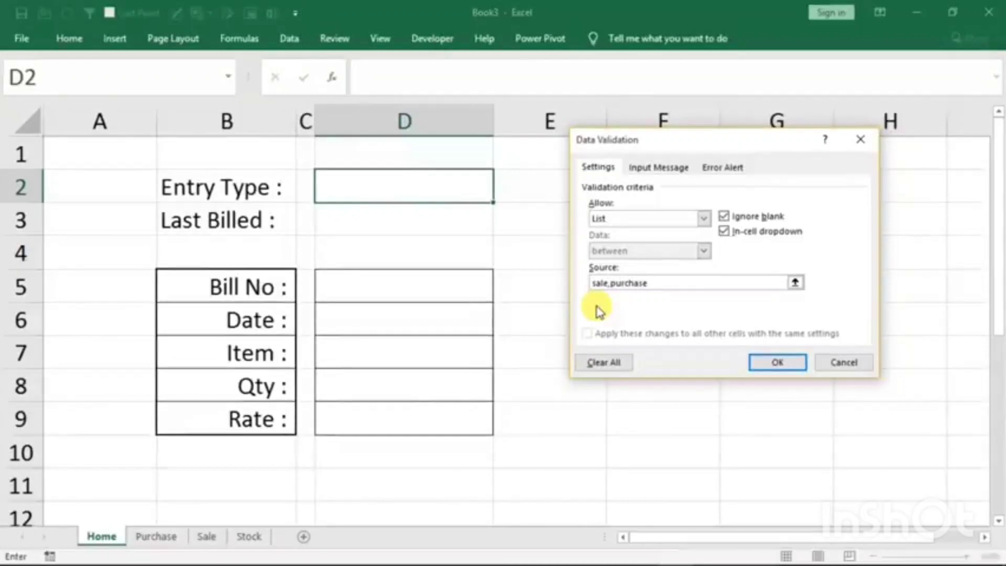
left_click(763, 364)
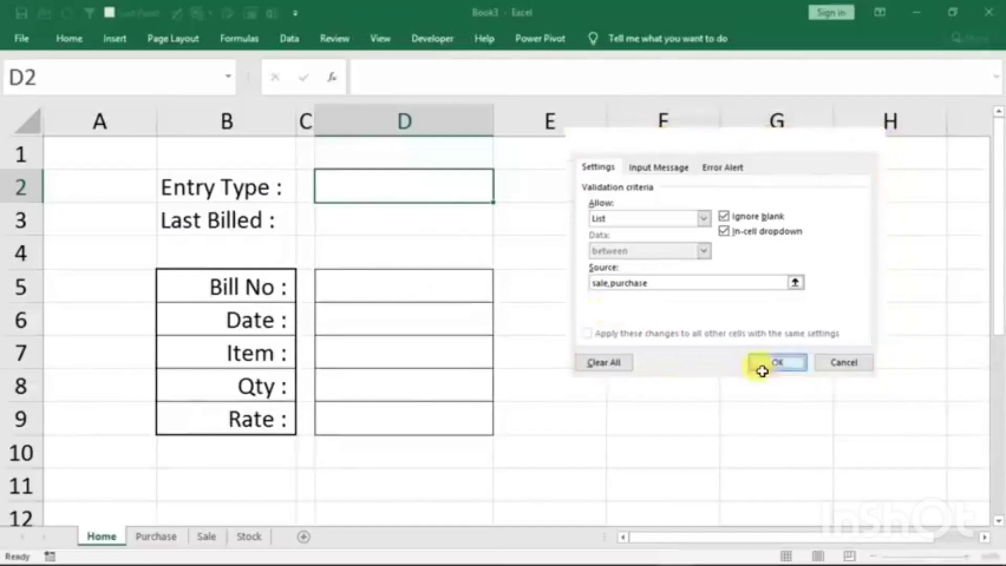
left_click(501, 197)
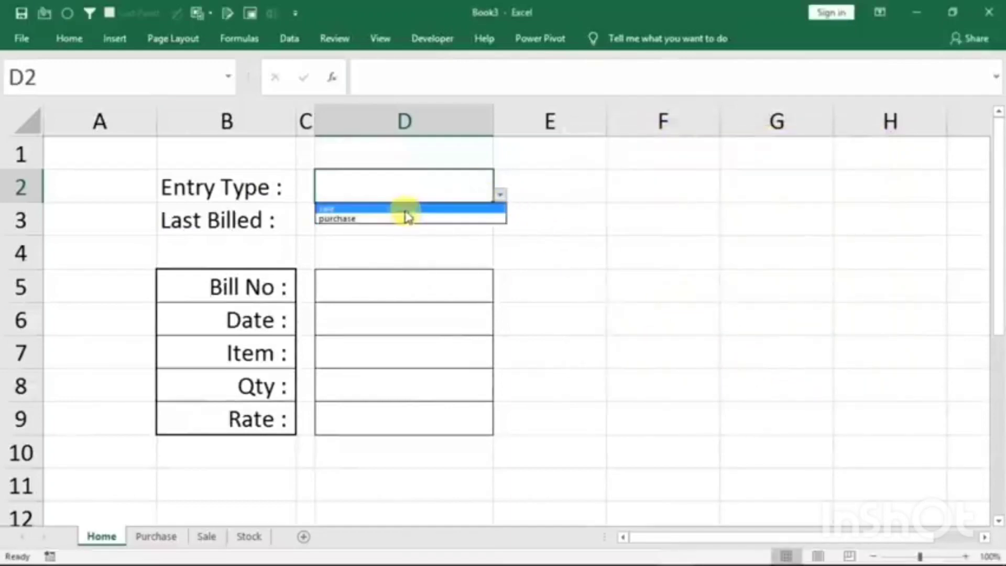
left_click(385, 185)
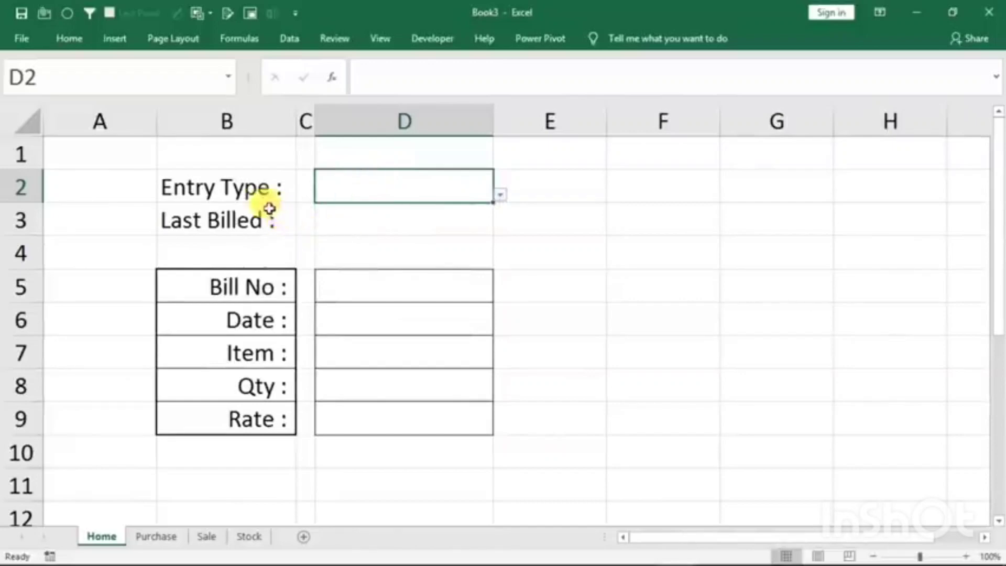
- Fill the Entry Type label in B2 and its entry cell D2 with orange
left_click(249, 187)
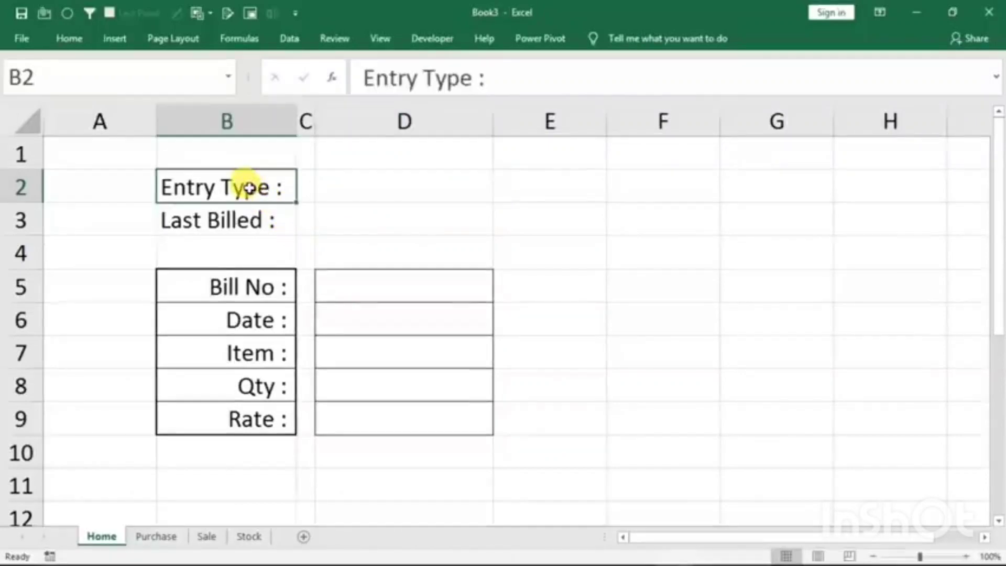
left_click(359, 189)
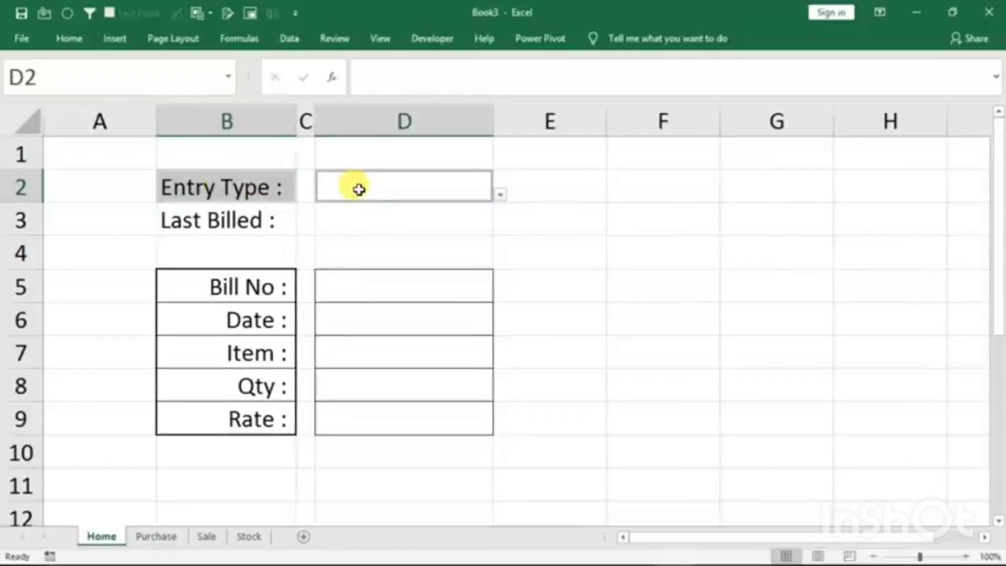
left_click(68, 39)
left_click(202, 93)
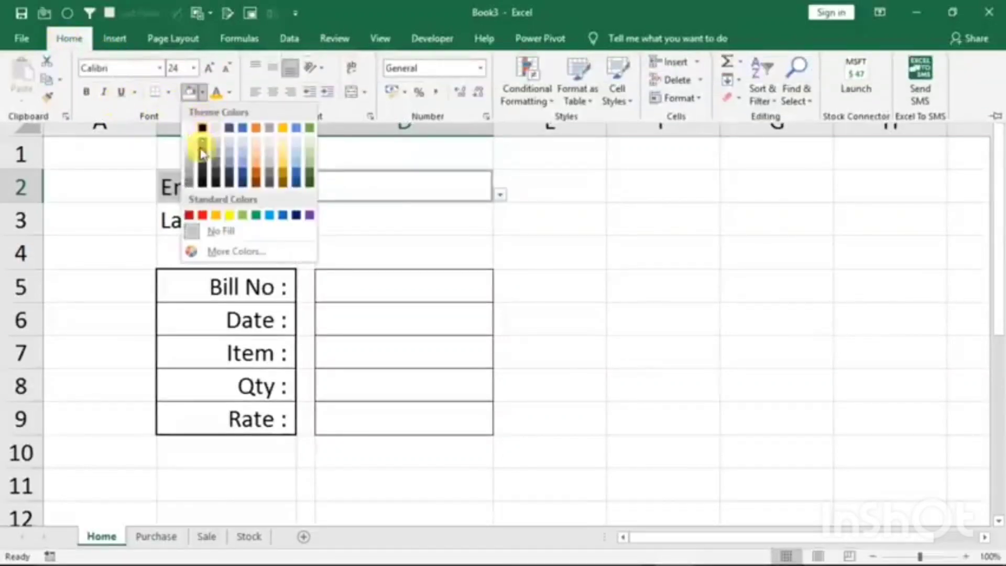
left_click(220, 216)
- Fill the spacer cells C2:C3 between the Entry Type and Last Billed labels and their entry cells with black
left_click(305, 189)
left_click(302, 193)
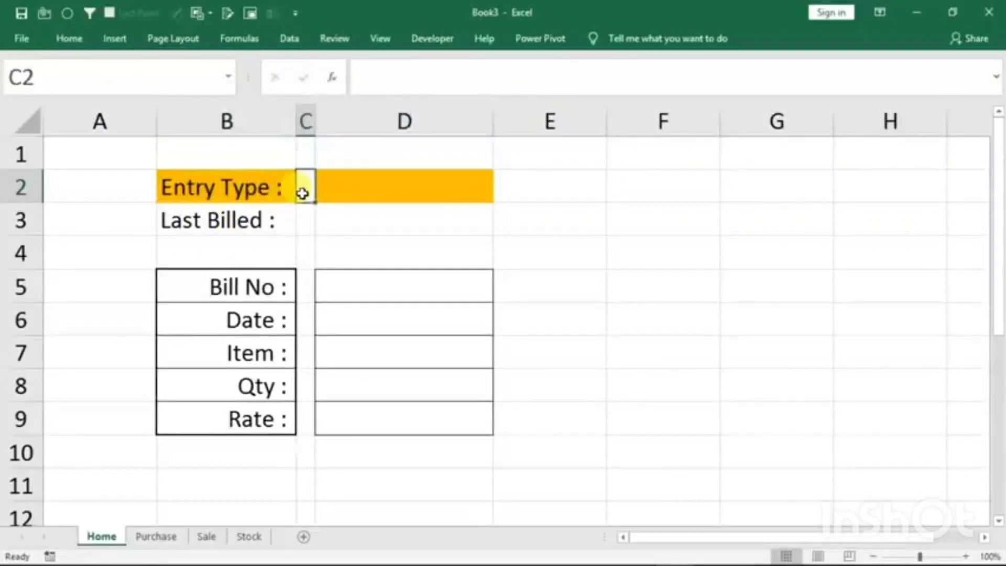
left_click_drag(308, 186, 304, 219)
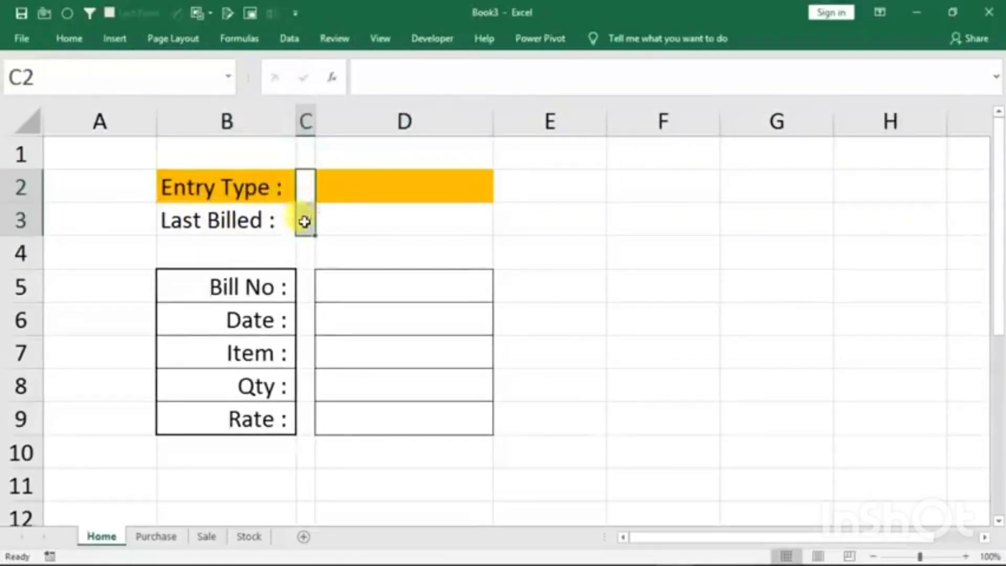
left_click(65, 39)
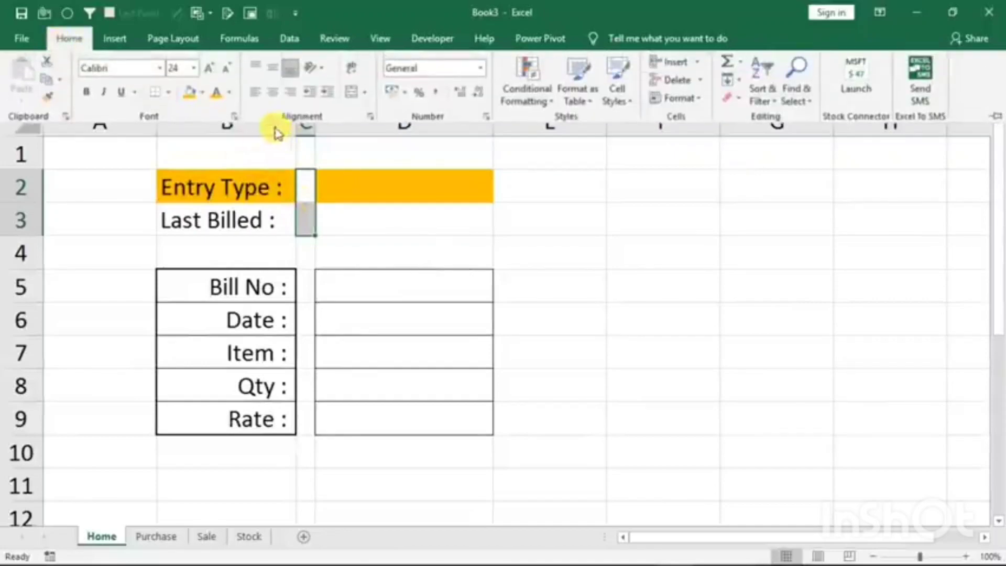
left_click(202, 93)
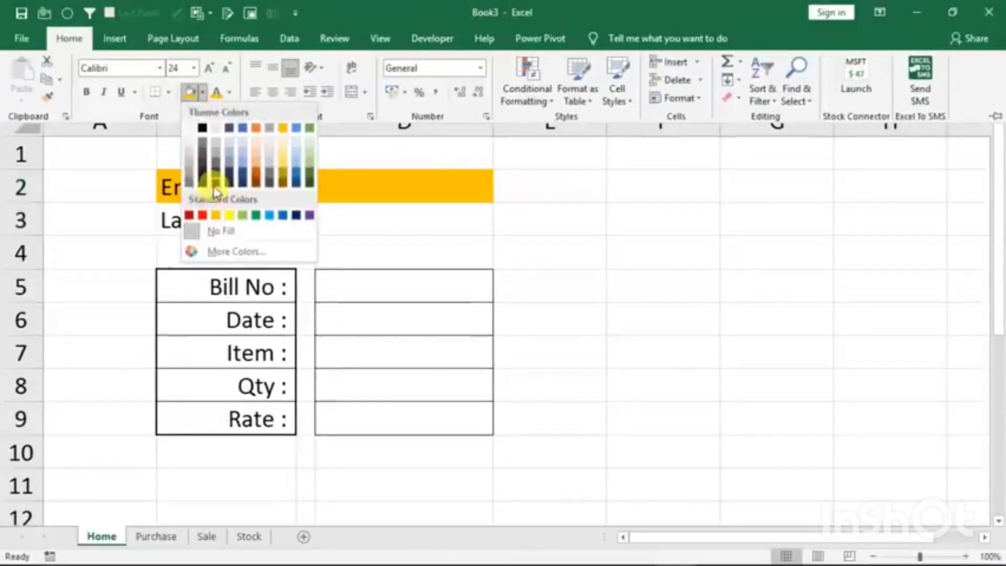
left_click(205, 180)
- Fill the Last Billed label in B3 and its entry cell D3 with light blue
left_click(256, 219)
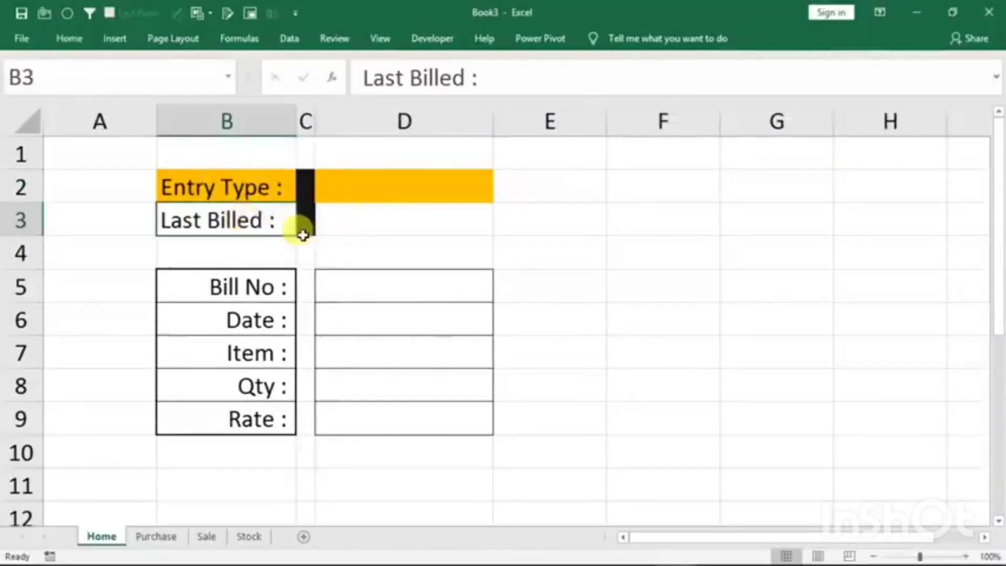
left_click(348, 219)
left_click(227, 219)
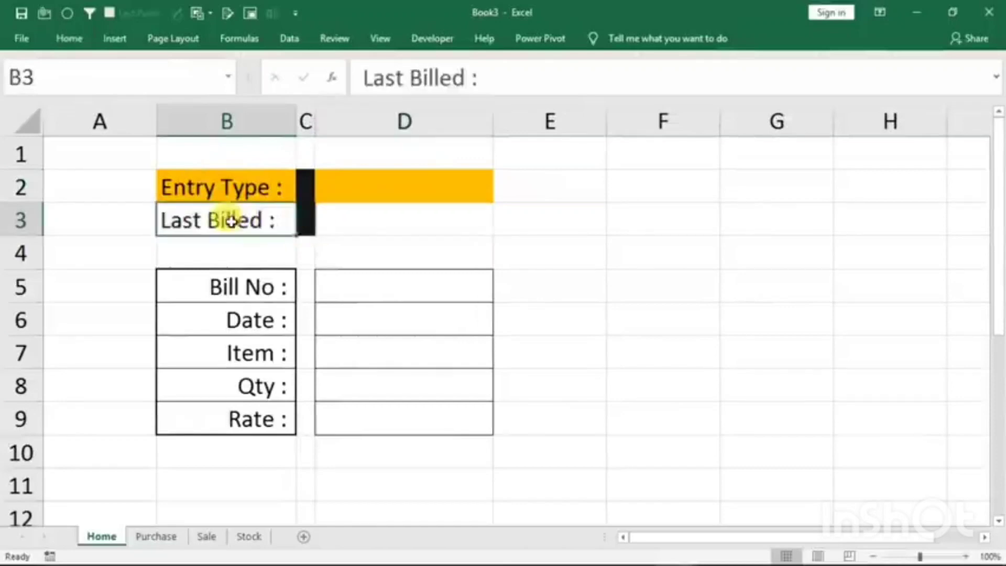
left_click(371, 222, "ctrl")
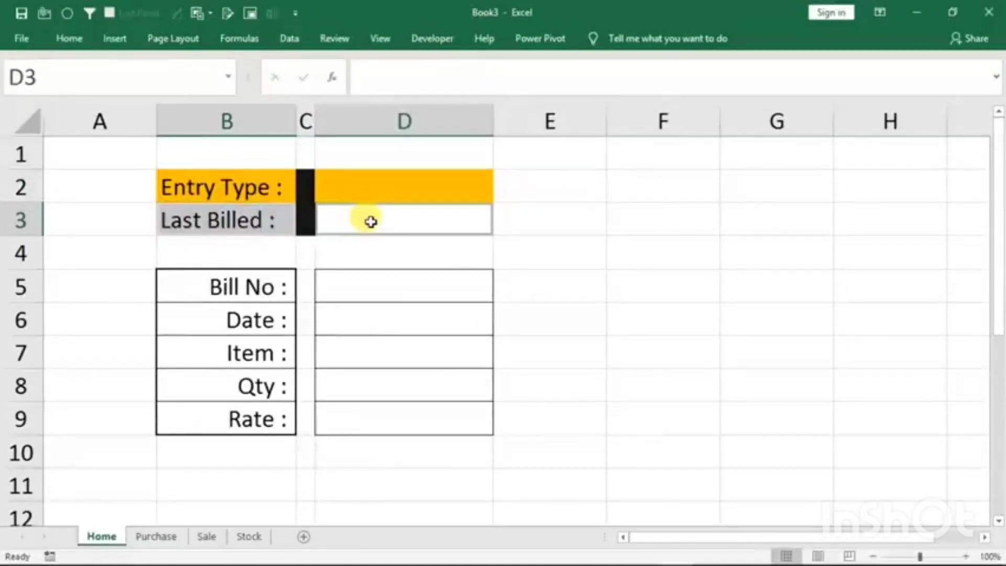
left_click(70, 38)
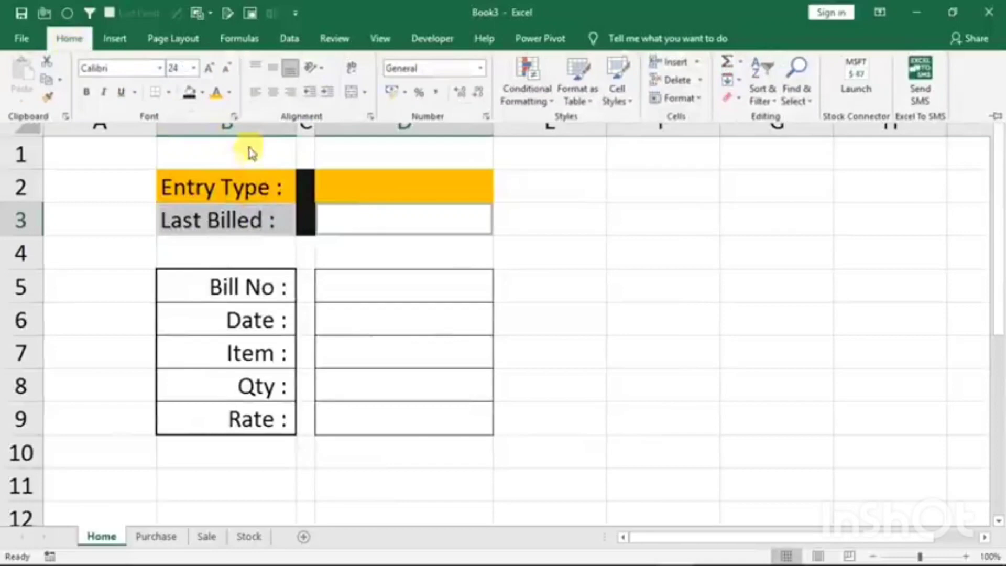
left_click(202, 93)
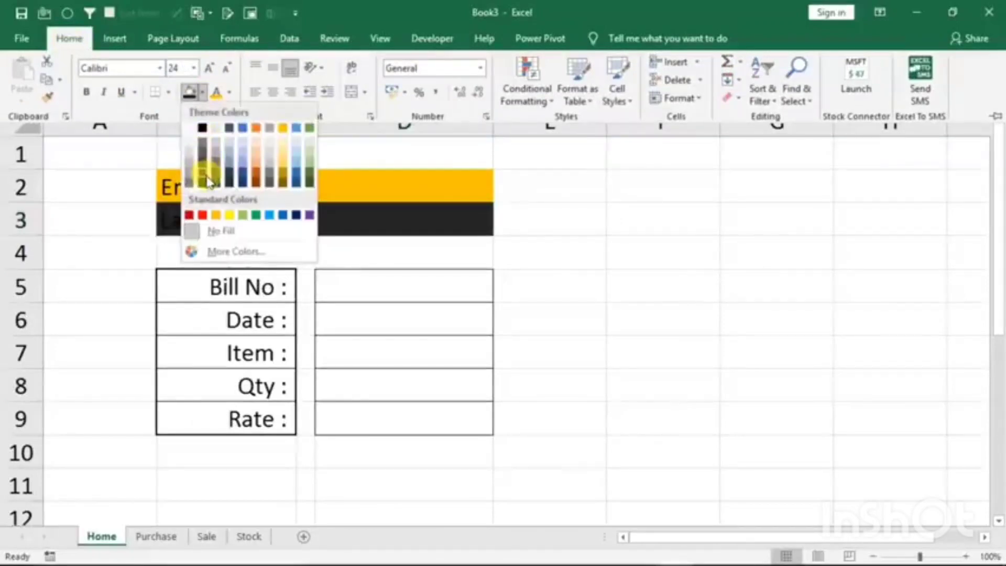
left_click(241, 153)
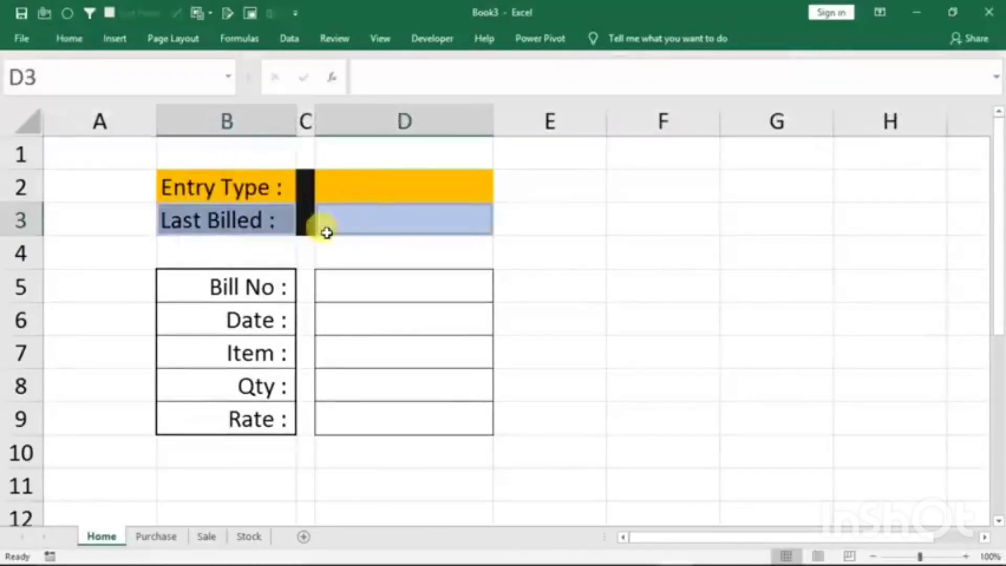
- Check the Entry Type list in D2 and review the Last Billed and Item entry cells of the form
left_click(330, 218)
left_click(469, 191)
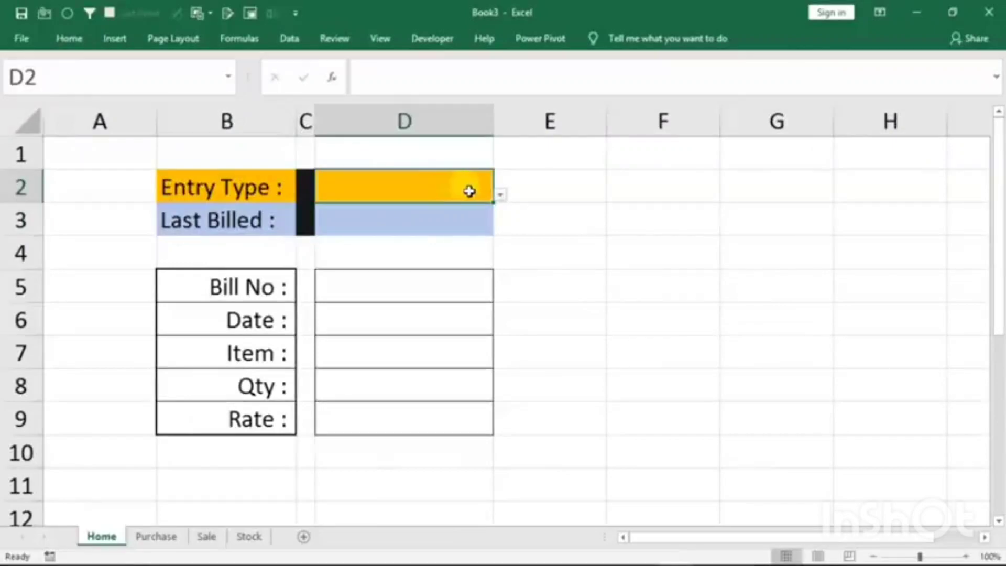
left_click(501, 195)
left_click(421, 230)
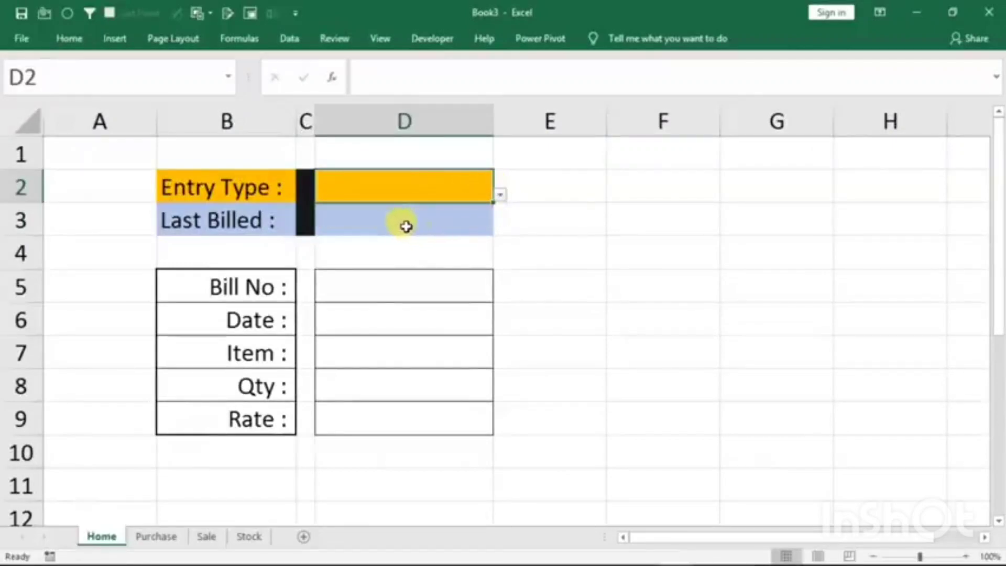
left_click(387, 226)
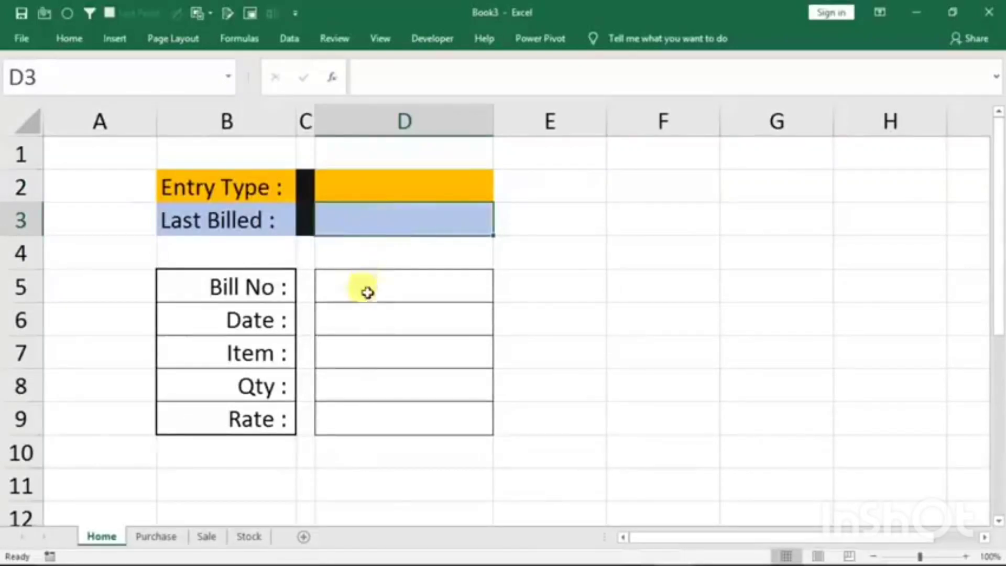
left_click(342, 361)
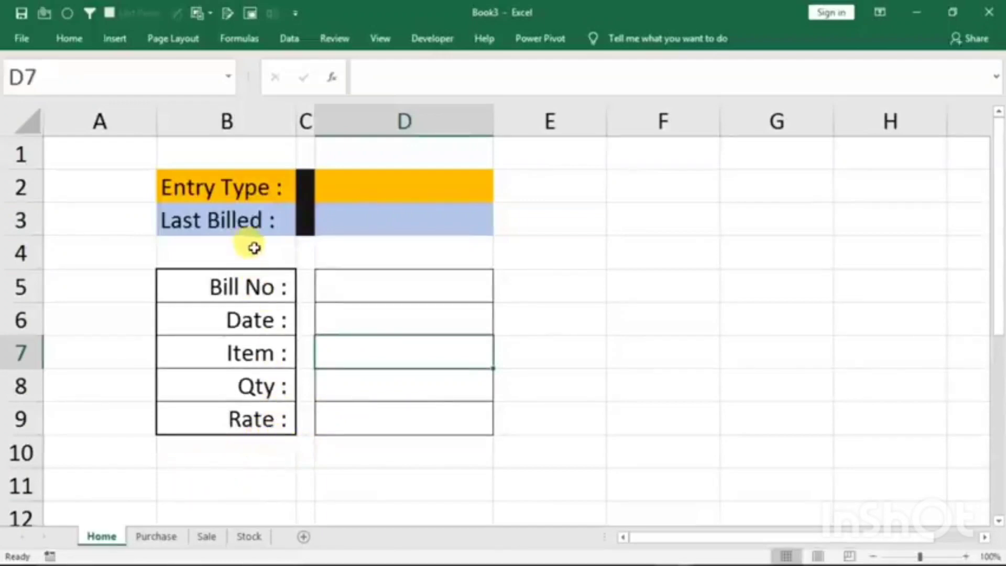
left_click(385, 191)
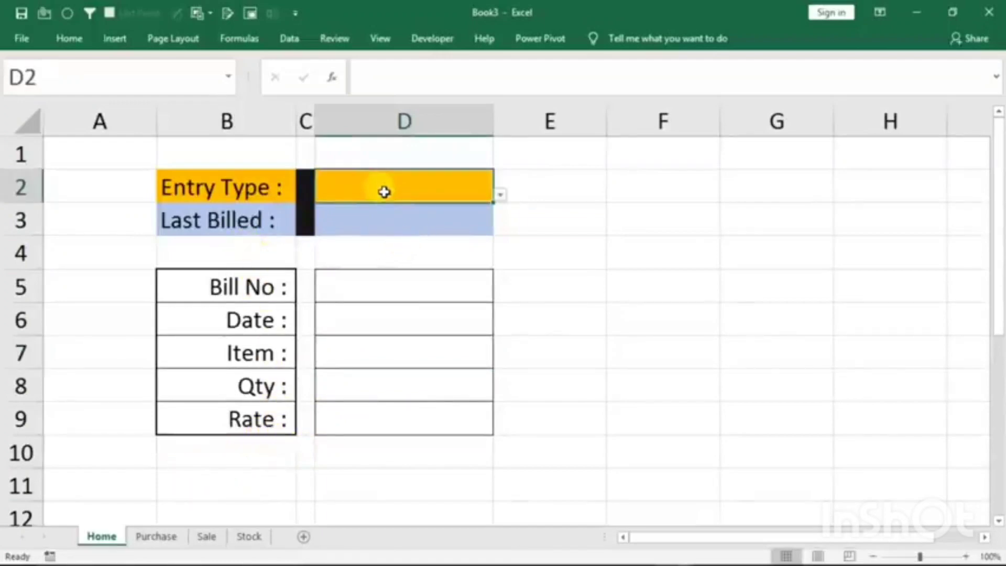
- Draw a rounded rectangle beside the form across columns E to G at rows 5 and 6, and label it Purchase Entry
left_click(115, 38)
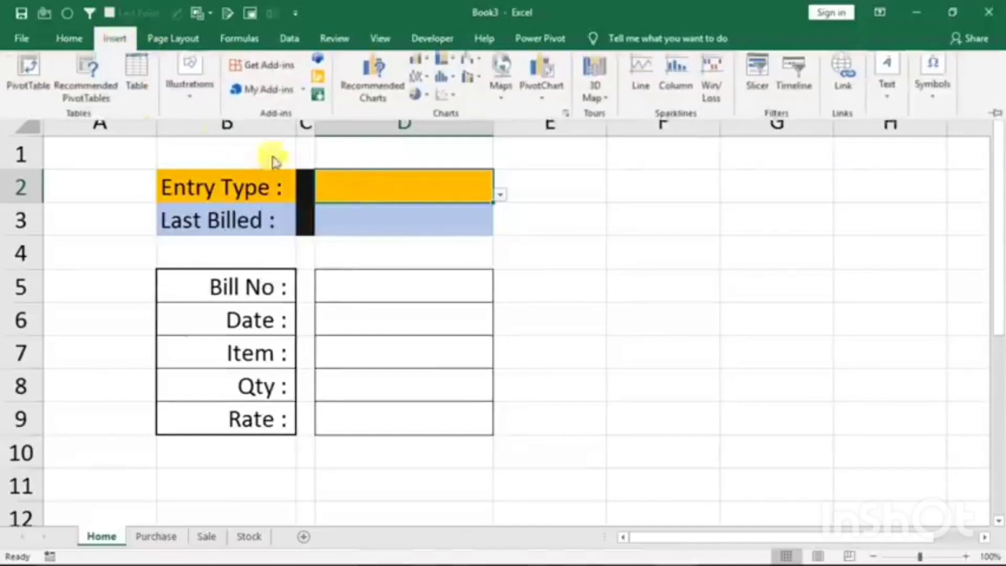
left_click(189, 100)
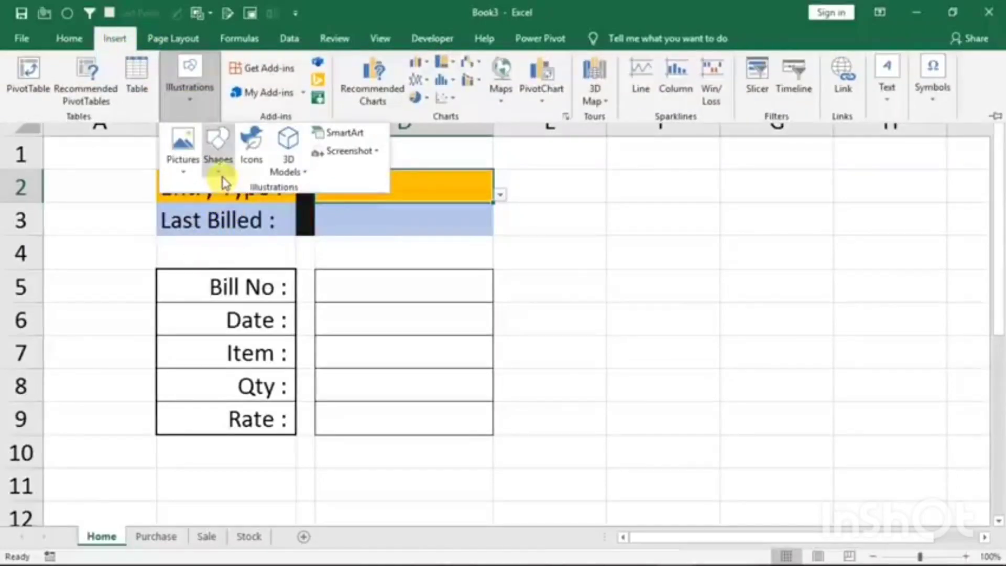
left_click(218, 141)
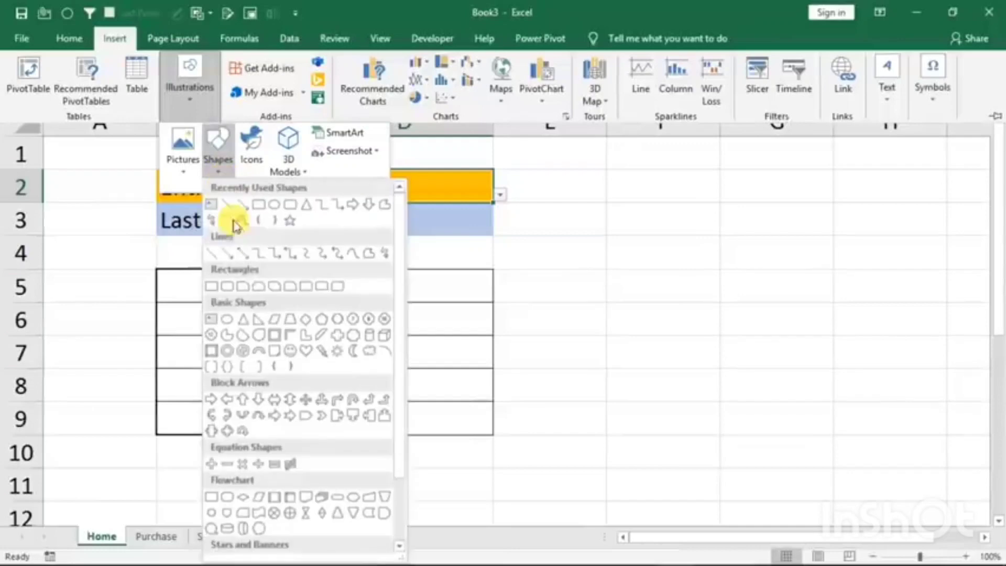
left_click(291, 211)
left_click_drag(581, 285, 759, 332)
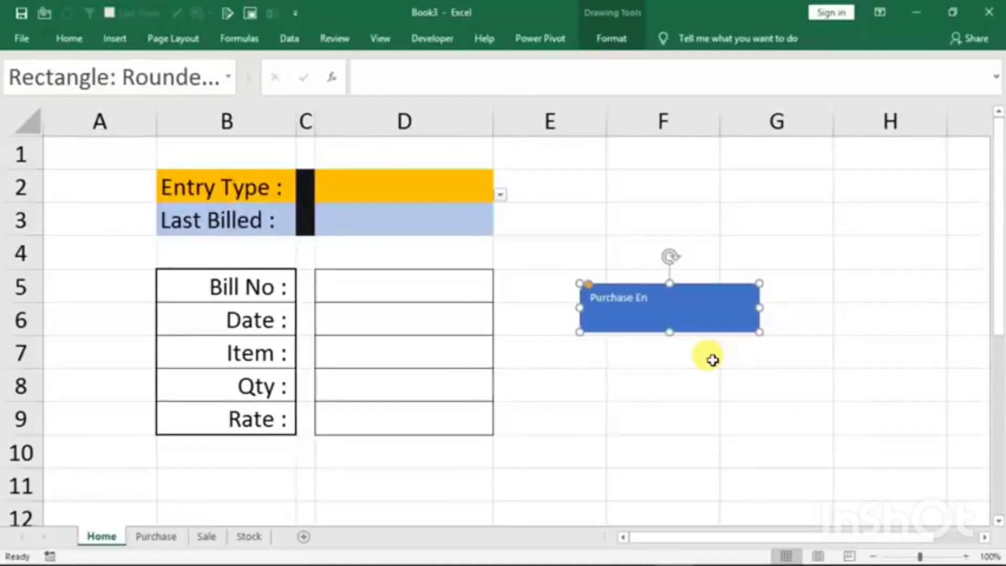
- Enlarge the Purchase Entry text and shrink the rounded rectangle to fit more closely around it
key("ctrl+a")
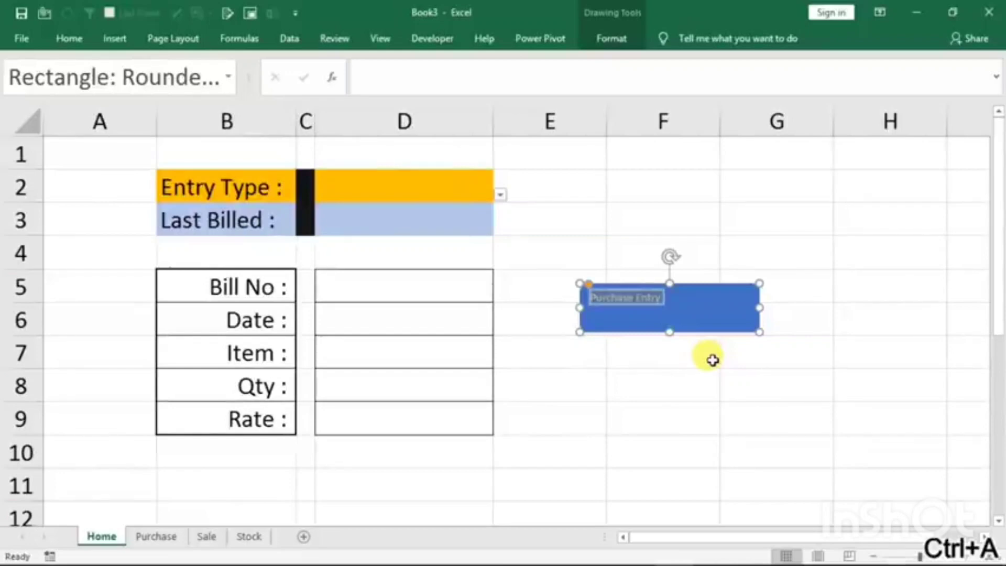
key("ctrl+shift+period")
key("ctrl+shift+period")
key("ctrl+shift+period")
key("ctrl+shift+period")
key("ctrl+shift+period")
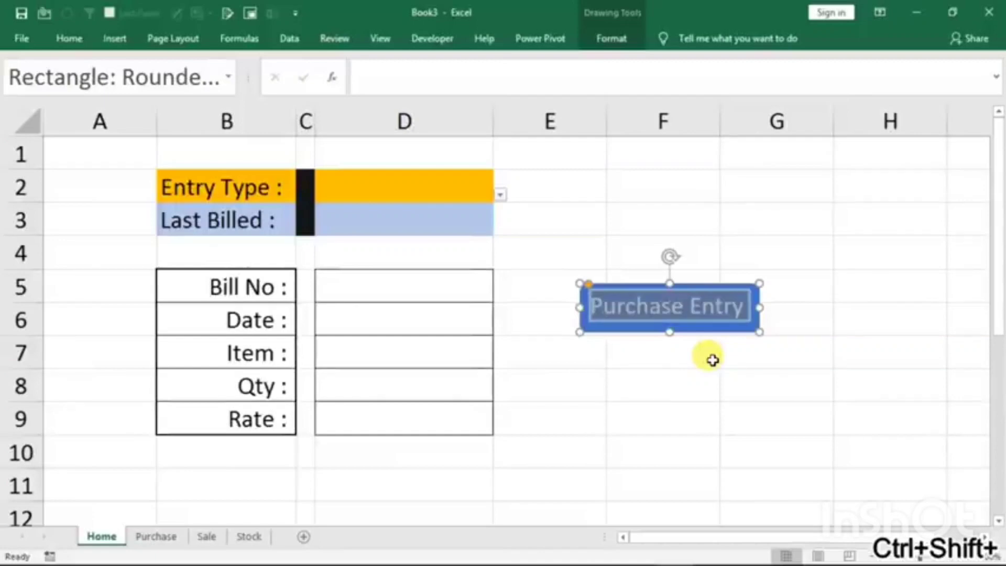
key("ctrl+shift+comma")
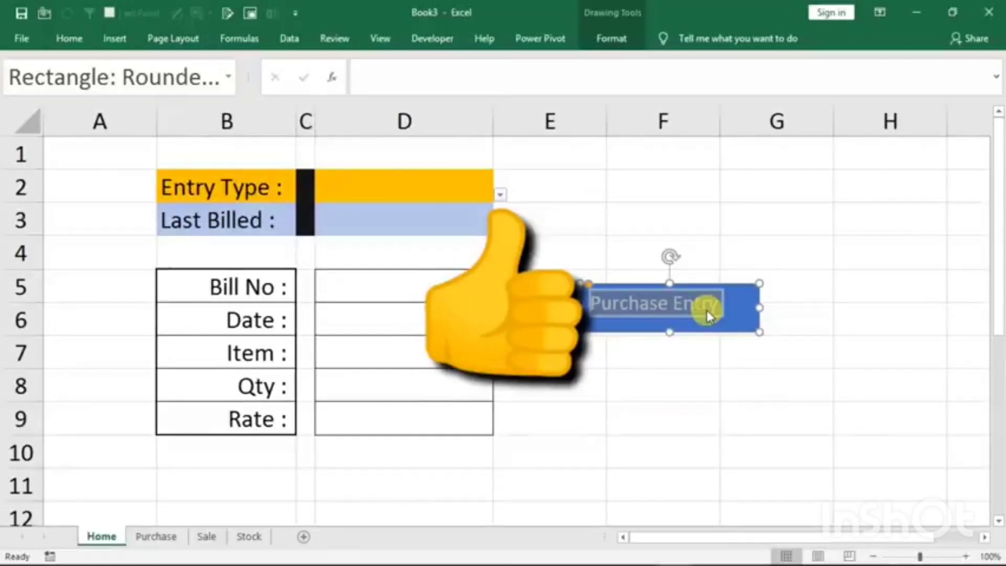
left_click(693, 303)
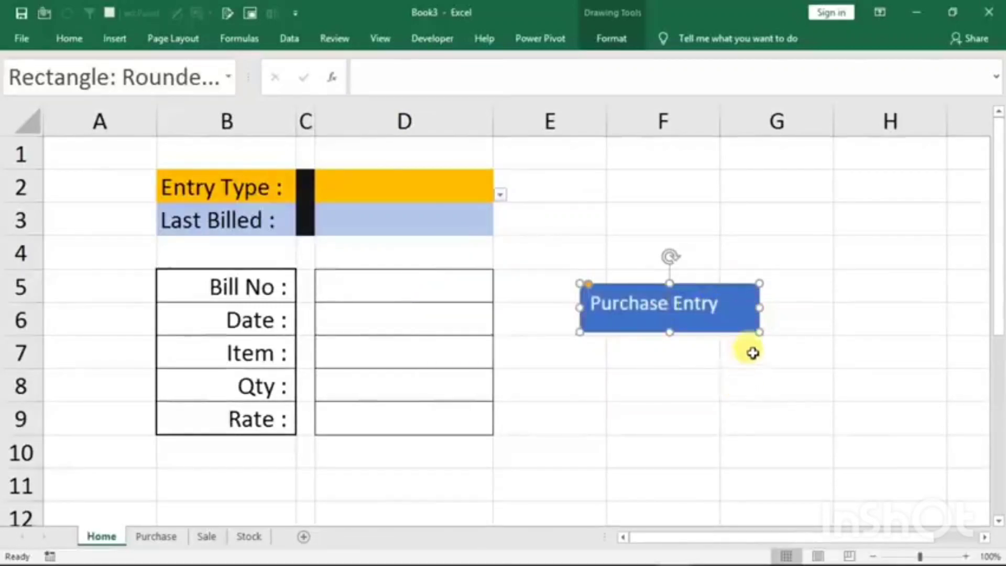
left_click_drag(760, 329, 740, 321)
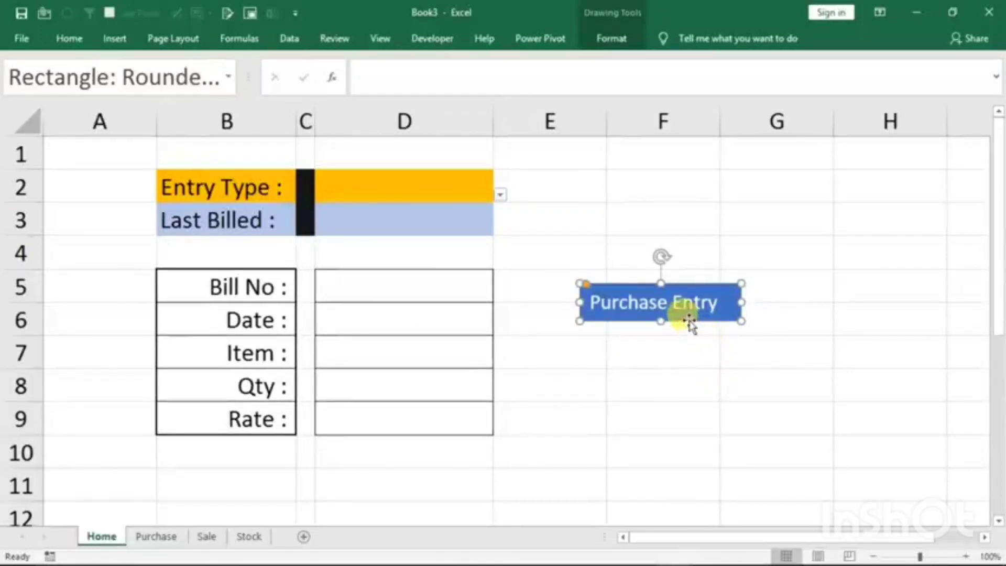
- Duplicate the Purchase Entry button directly below the original and change the copy's label to Sale Entry
key("ctrl+c")
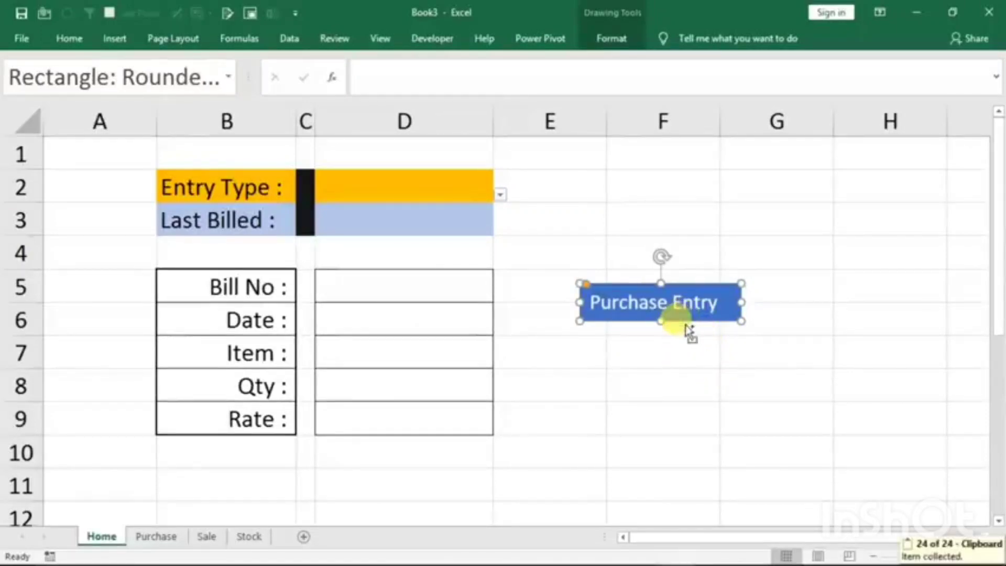
key("ctrl+v")
left_click_drag(688, 342, 586, 353)
type("S")
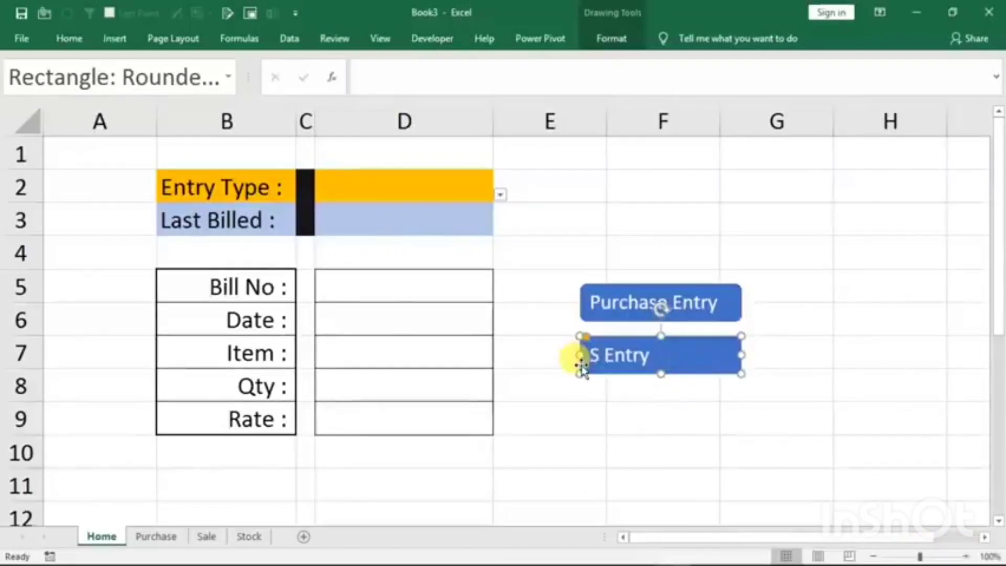
type("ale")
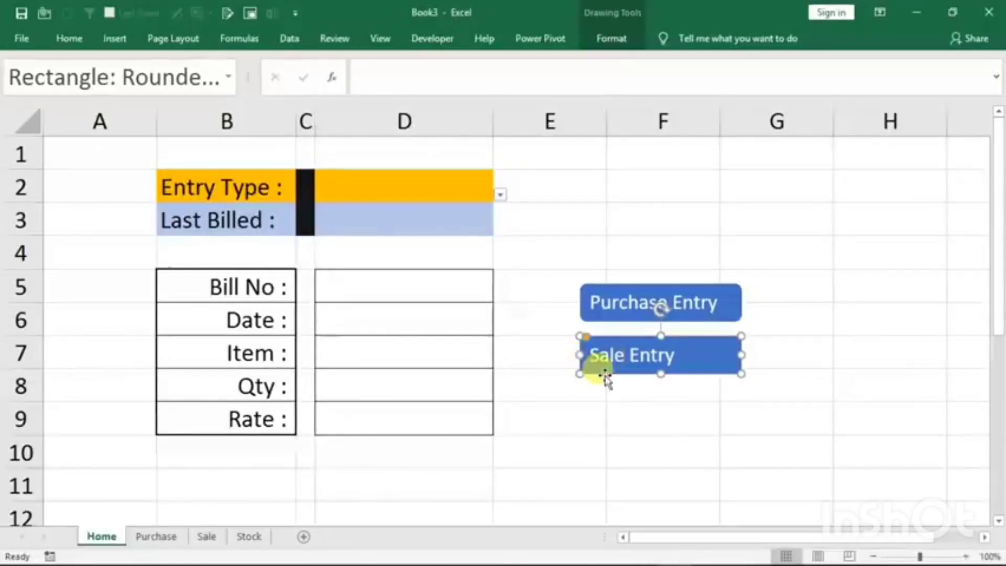
left_click(771, 412)
- Move the Purchase Entry button below the Rate label and the Sale Entry button beside it, below the entry cells
left_click(686, 309, "ctrl")
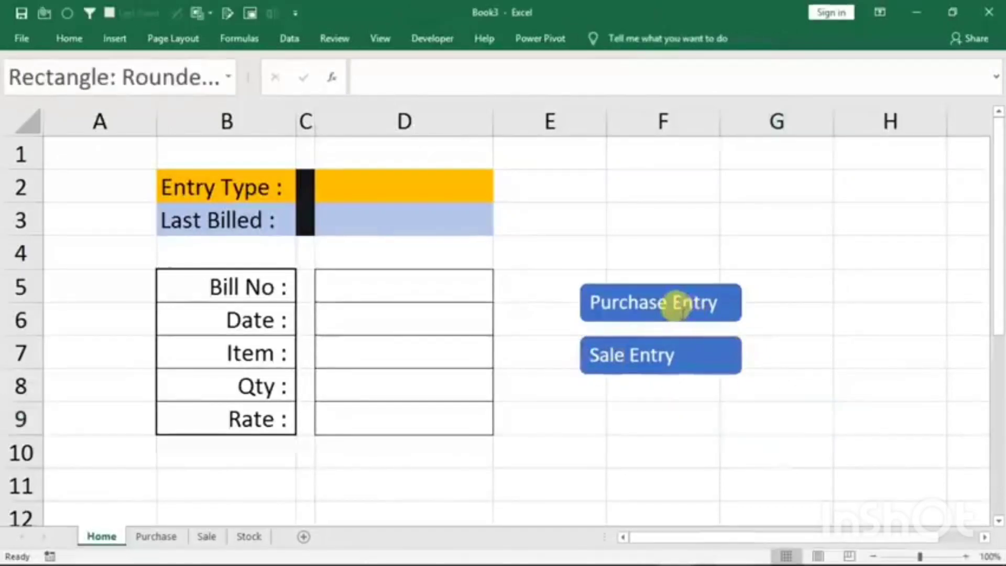
mouse_move(669, 321)
left_mouse_down()
mouse_move(444, 435)
mouse_move(253, 496)
mouse_move(247, 480)
left_mouse_up()
left_click(641, 371)
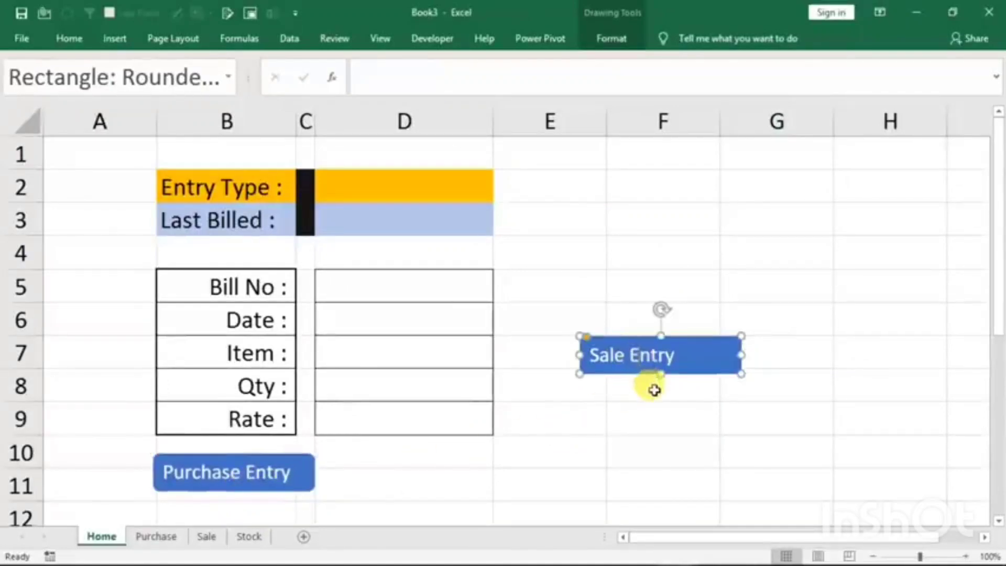
left_click_drag(634, 377, 431, 482)
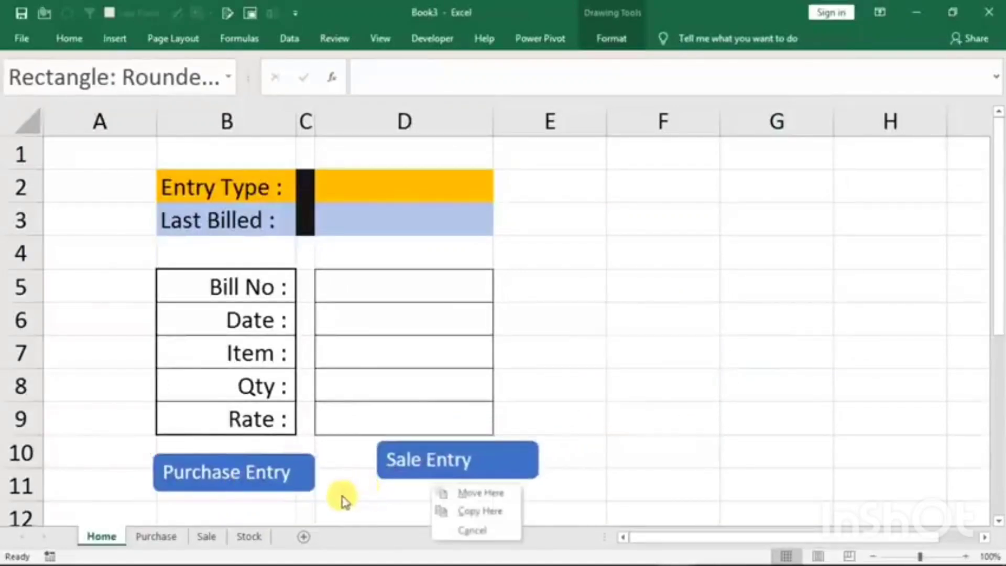
left_click(479, 493)
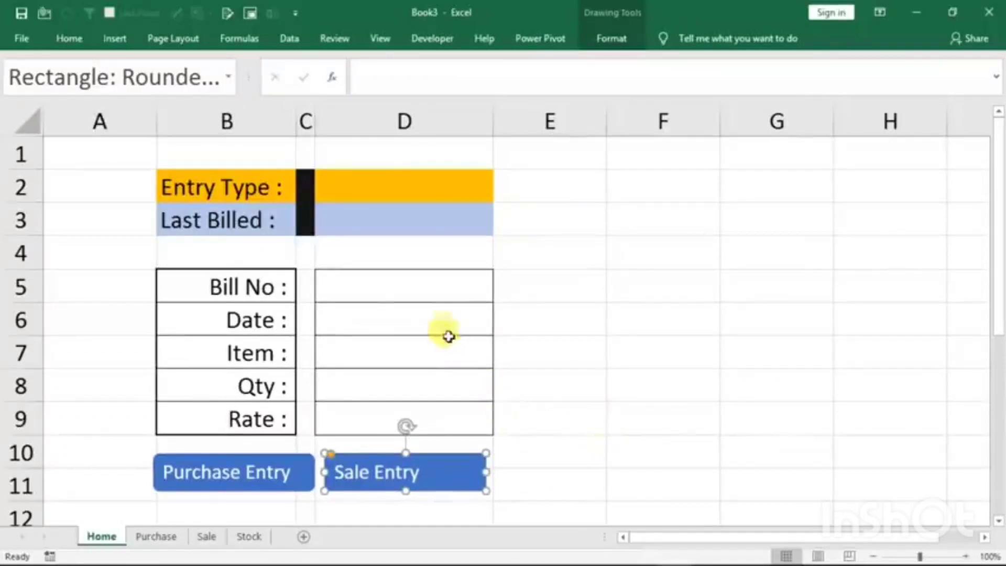
- Compare the Home form's entry cells from D5 down with the Bill No to Rate headings on the Purchase sheet
left_click(357, 303)
left_click_drag(356, 303, 337, 392)
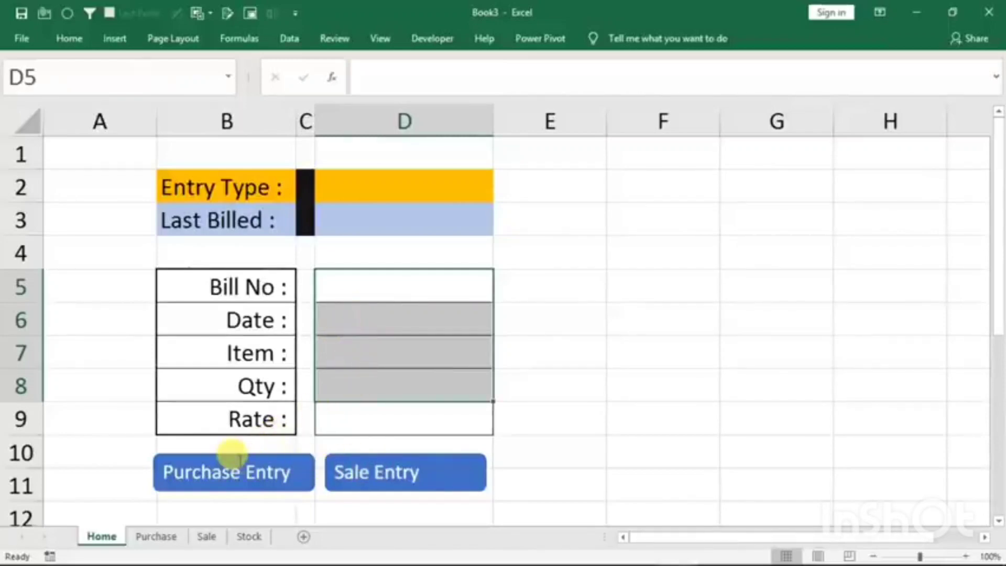
left_click(158, 536)
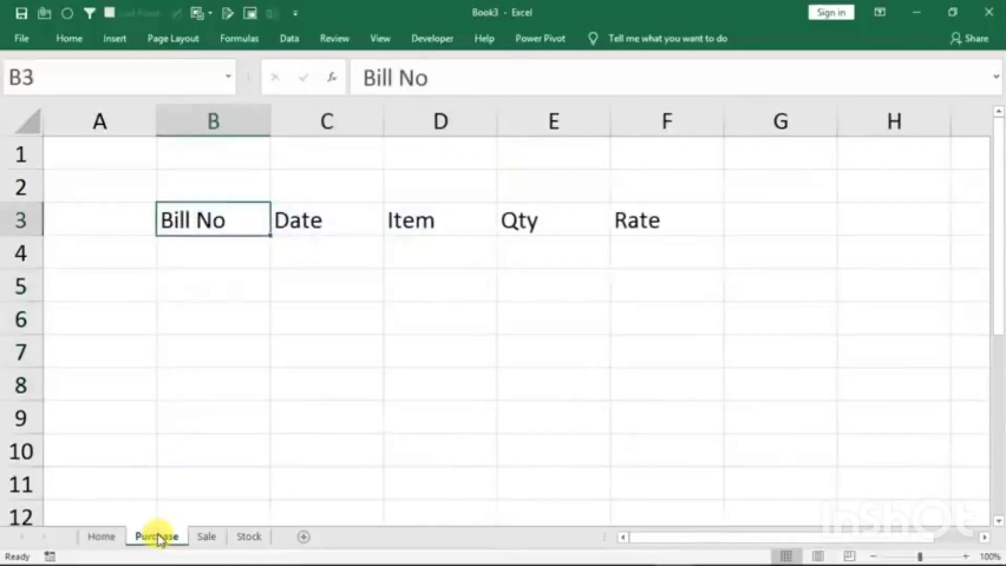
left_click_drag(207, 220, 639, 217)
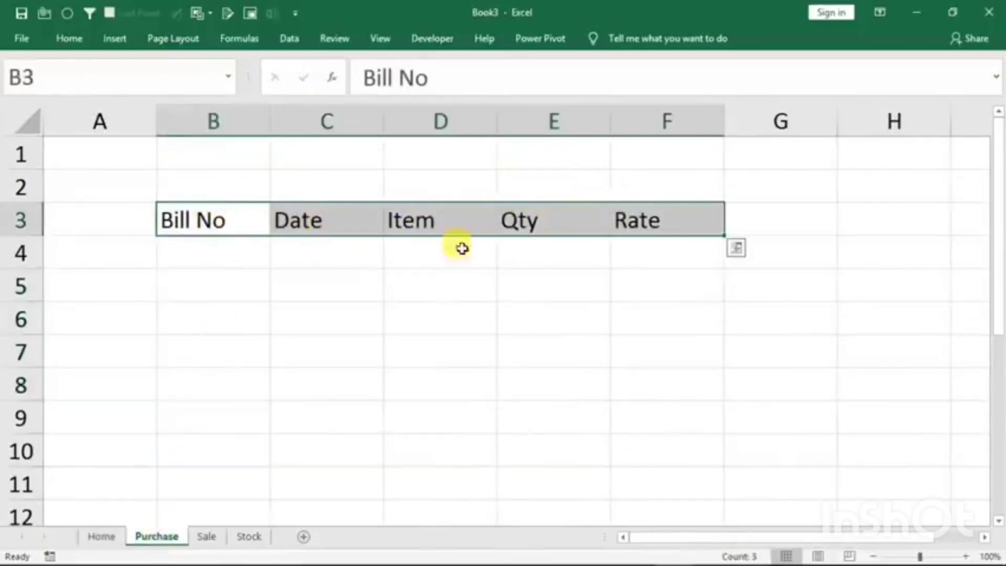
left_click(99, 537)
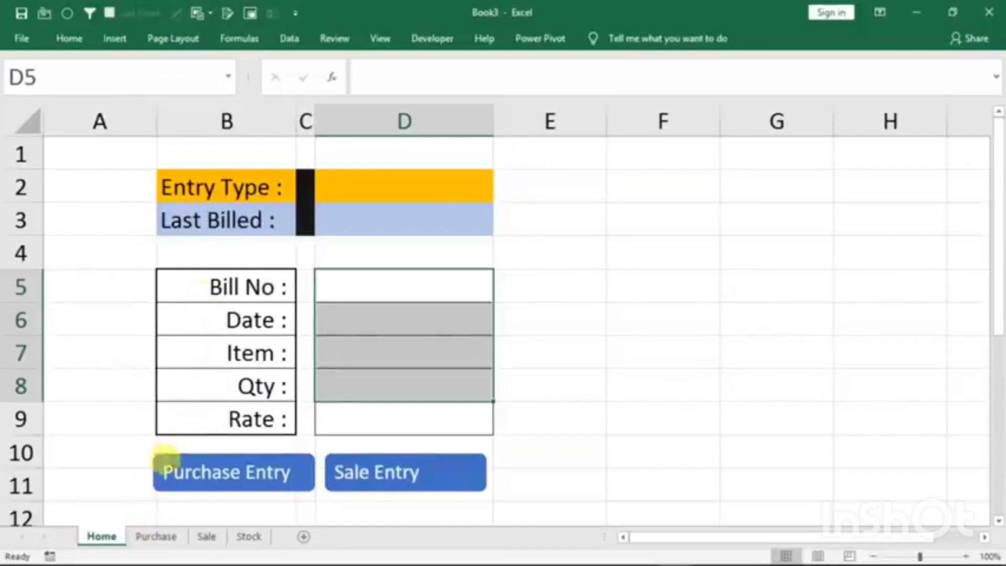
- Convert range B3:F5 on the Purchase sheet, from Bill No to Rate, into a table with headers
left_click(148, 538)
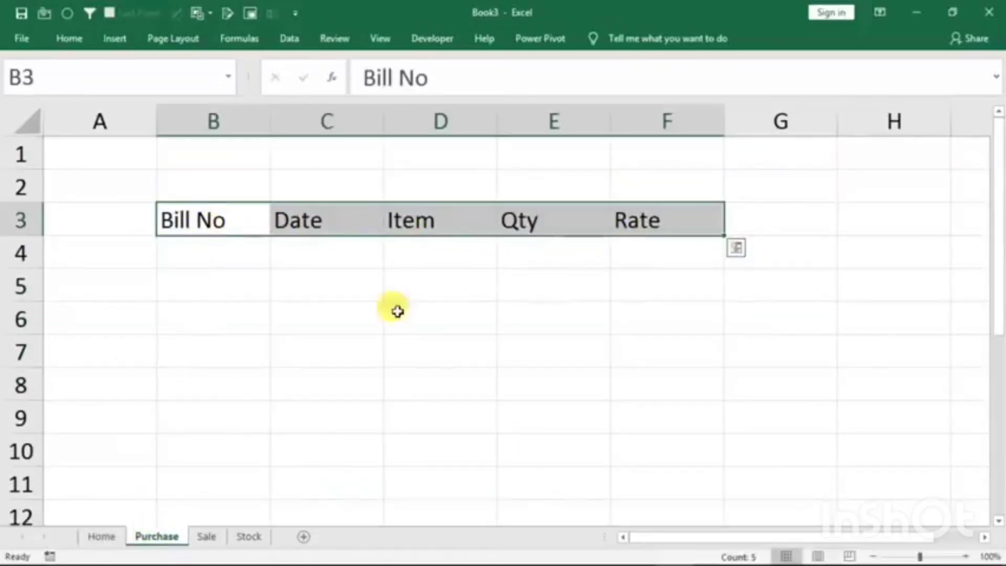
left_click(277, 317)
left_click_drag(170, 223, 650, 276)
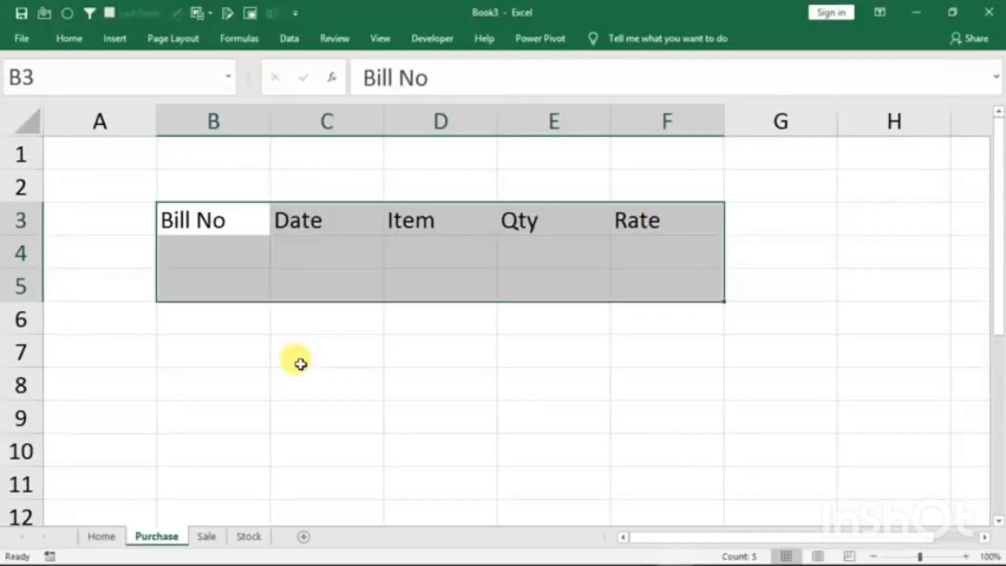
key("ctrl+t")
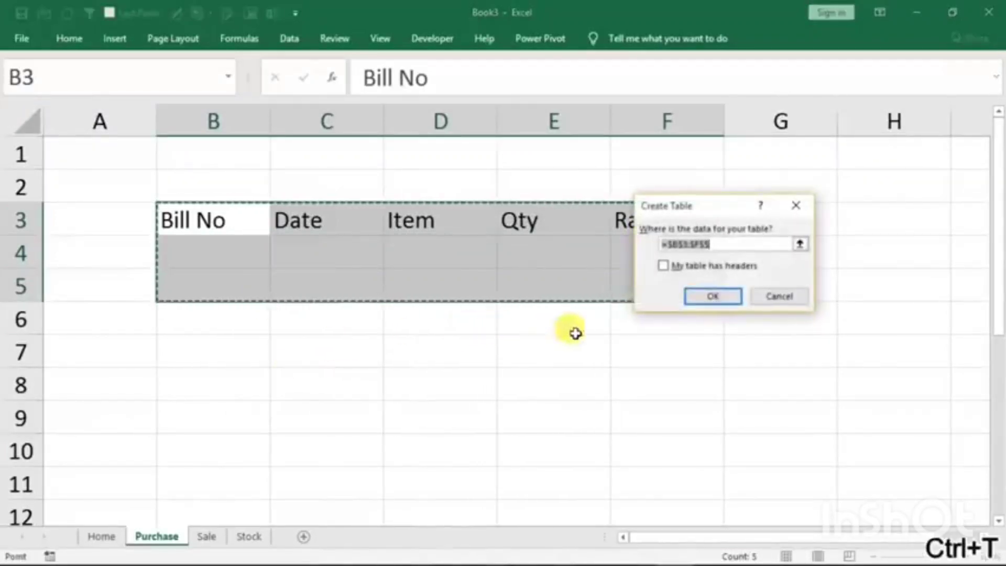
left_click(664, 266)
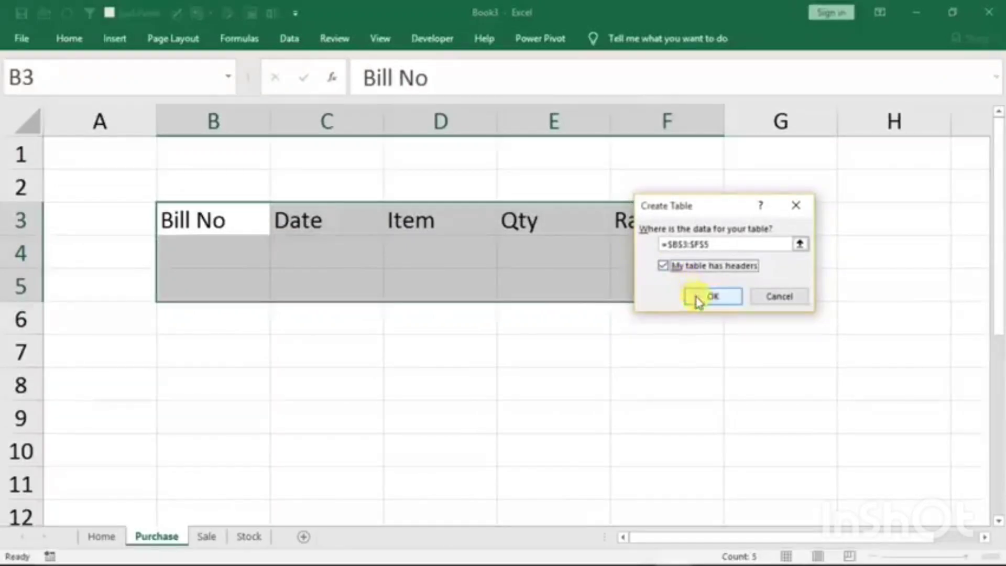
left_click(698, 298)
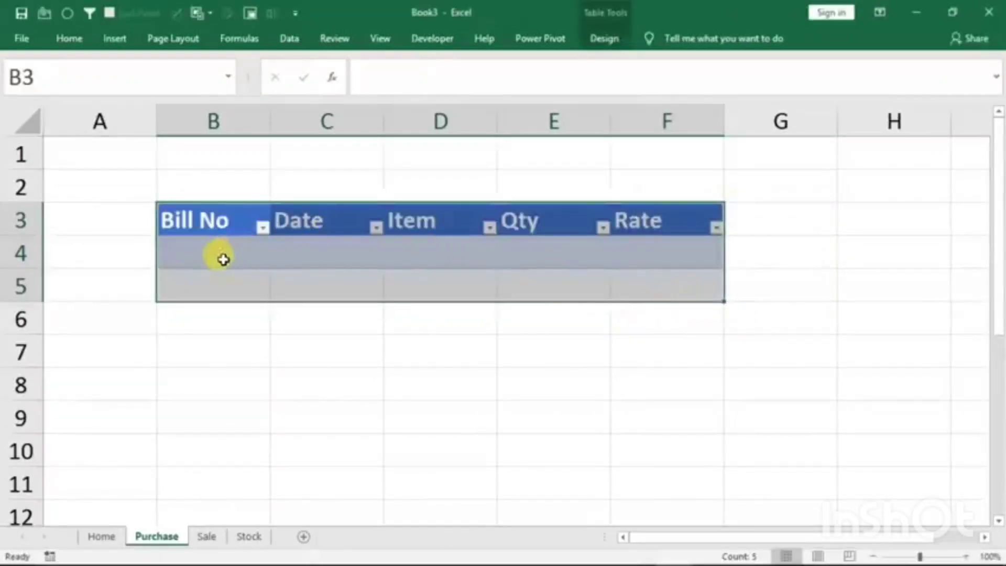
left_click(317, 275)
- Merge and centre cells B1:F2 above the Purchase table and enter the title Purchase Entry
left_click_drag(256, 158, 622, 184)
left_click(71, 39)
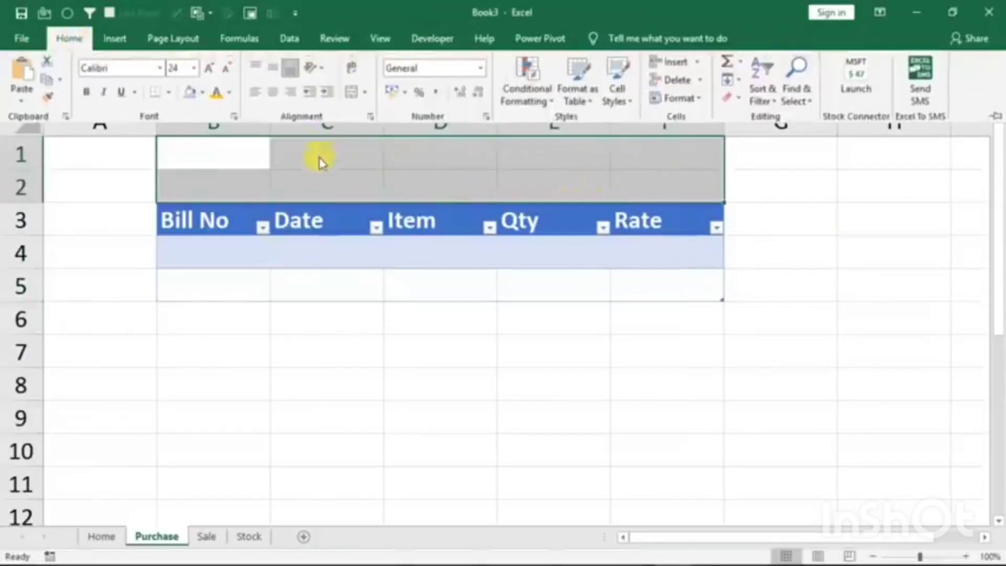
left_click(350, 94)
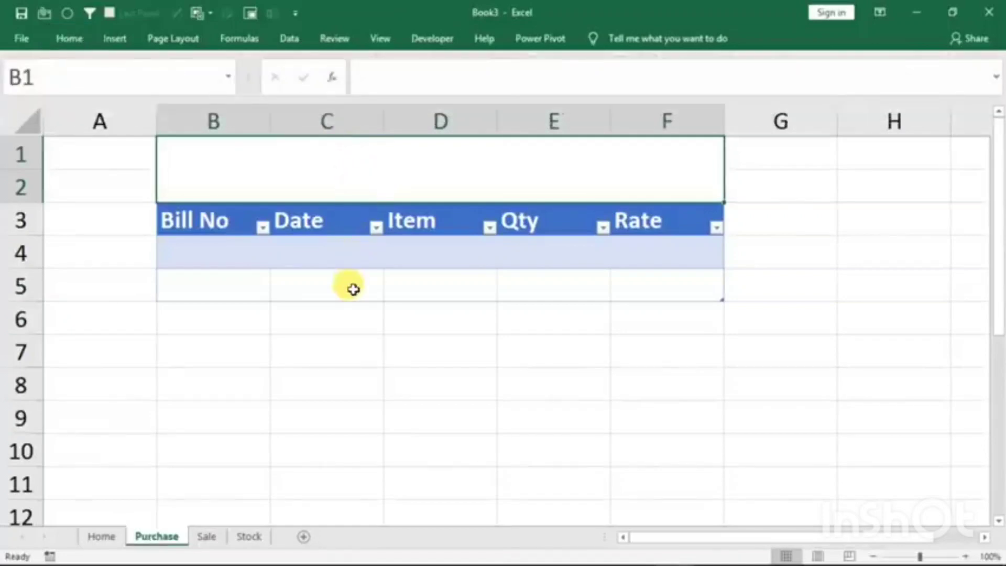
type("Purc")
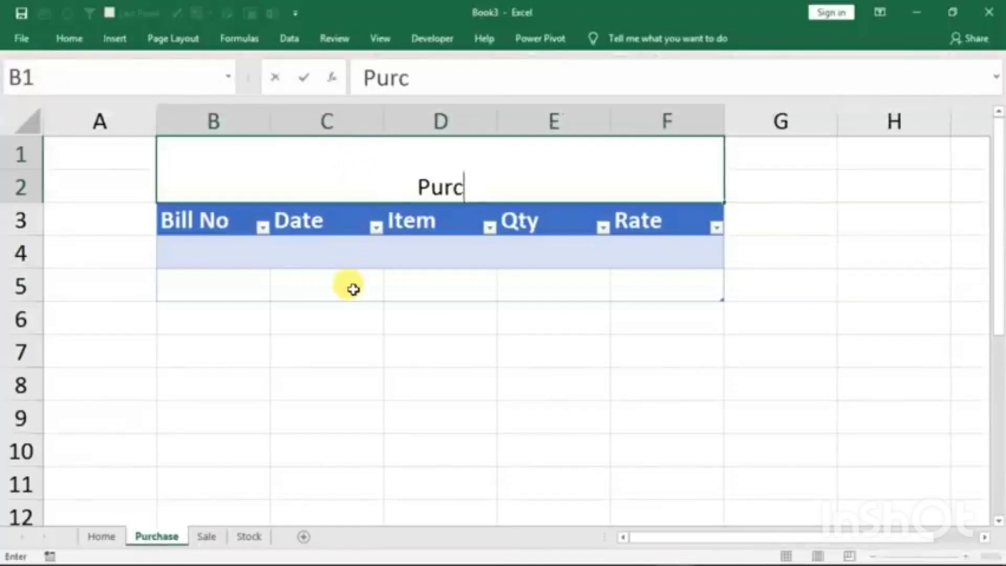
type("hase Entry")
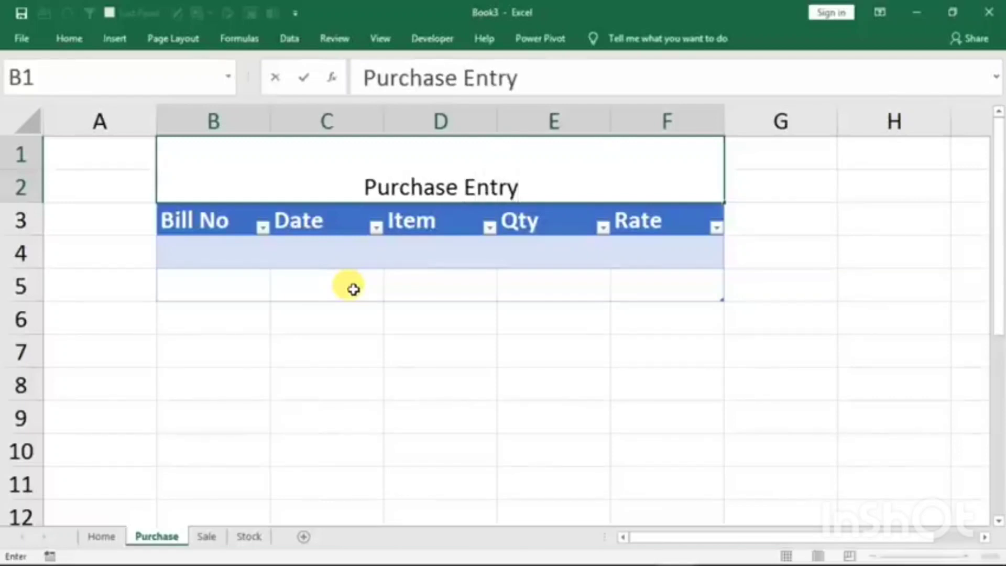
left_click(430, 348)
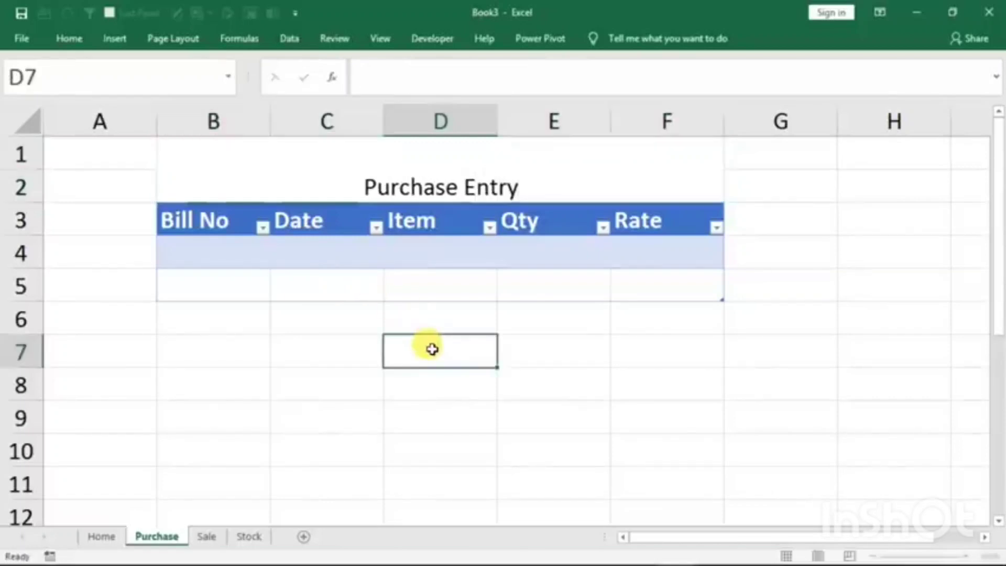
- Enlarge the Purchase Entry title to font size 36 and align it vertically in the middle of its merged cell
left_click(405, 175)
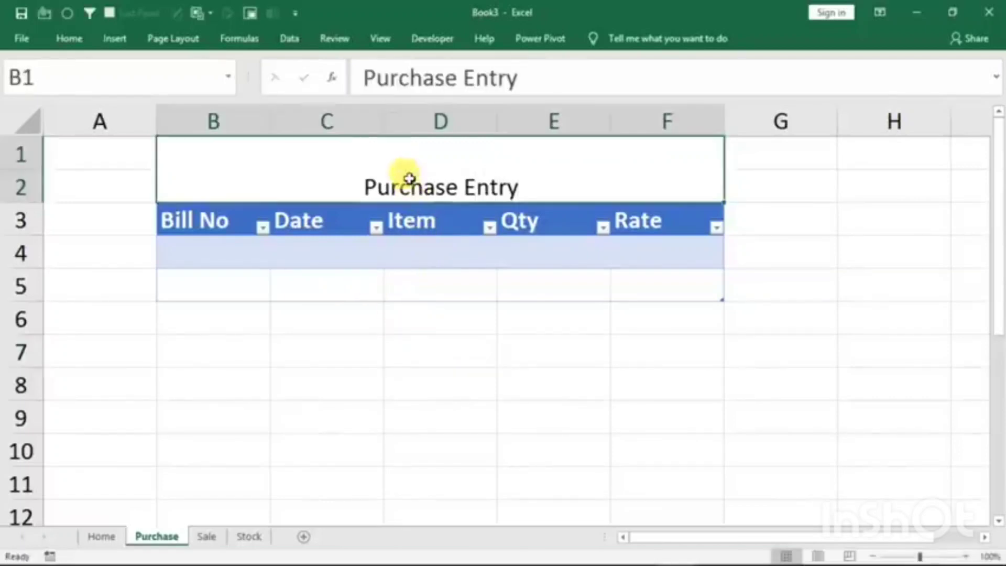
left_click(73, 39)
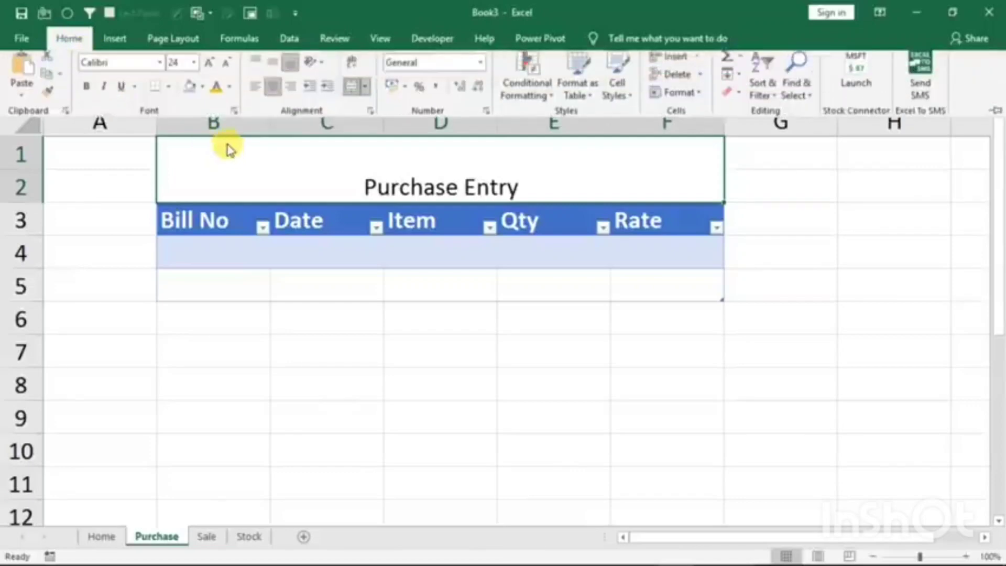
left_click(214, 70)
left_click(214, 71)
left_click(214, 71)
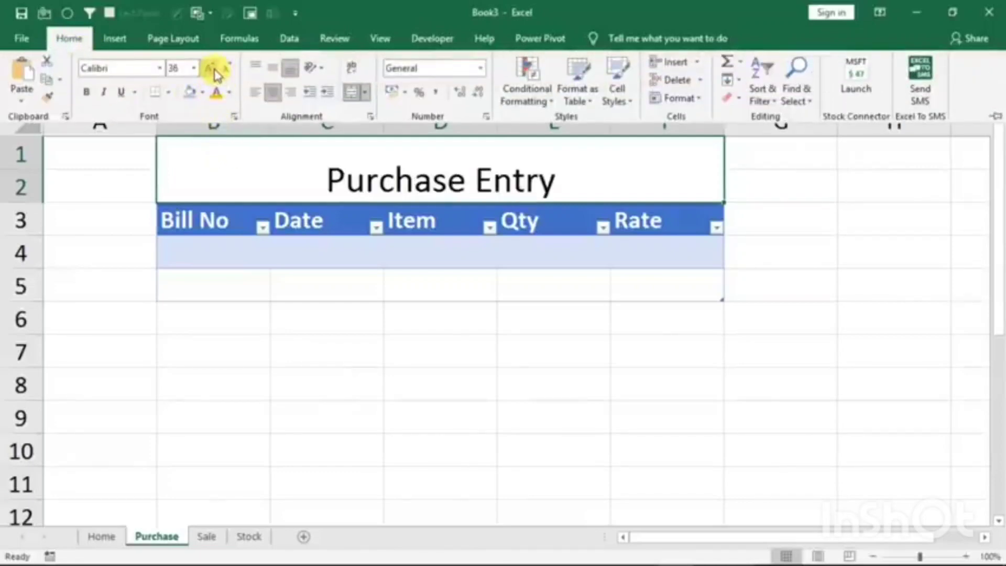
left_click(273, 68)
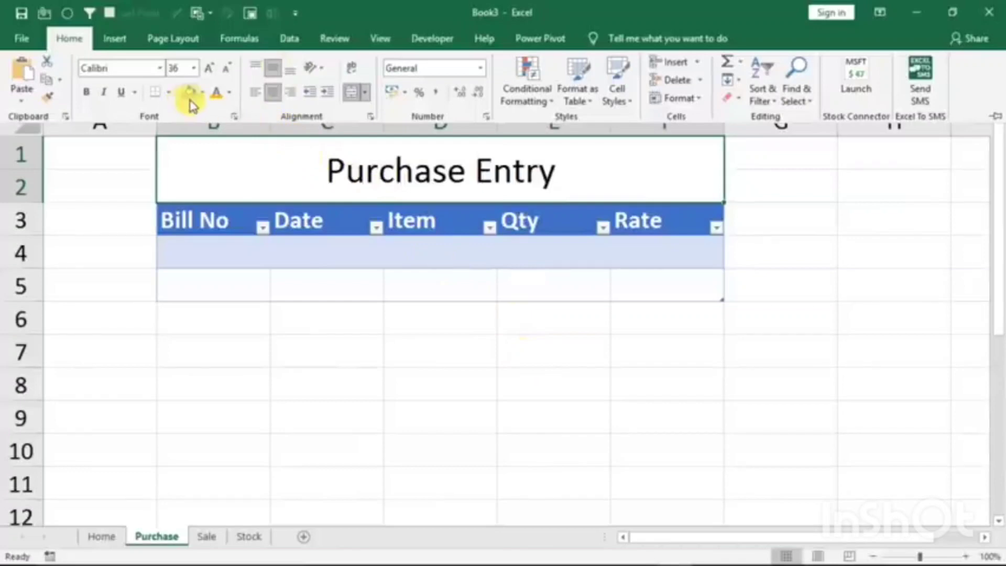
- Give the Purchase Entry title cell a black fill and make its text orange and bold
left_click(203, 94)
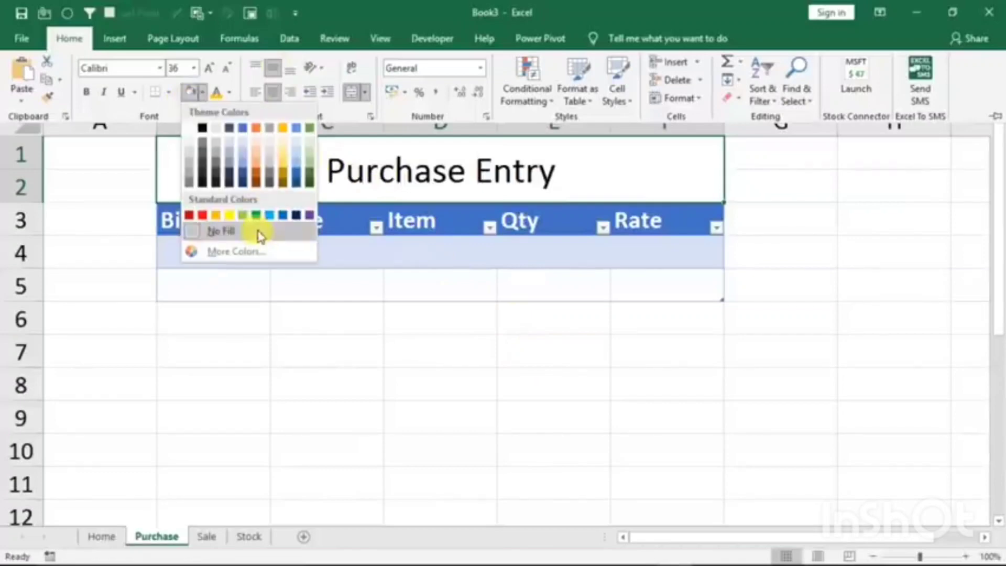
left_click(204, 180)
left_click(229, 93)
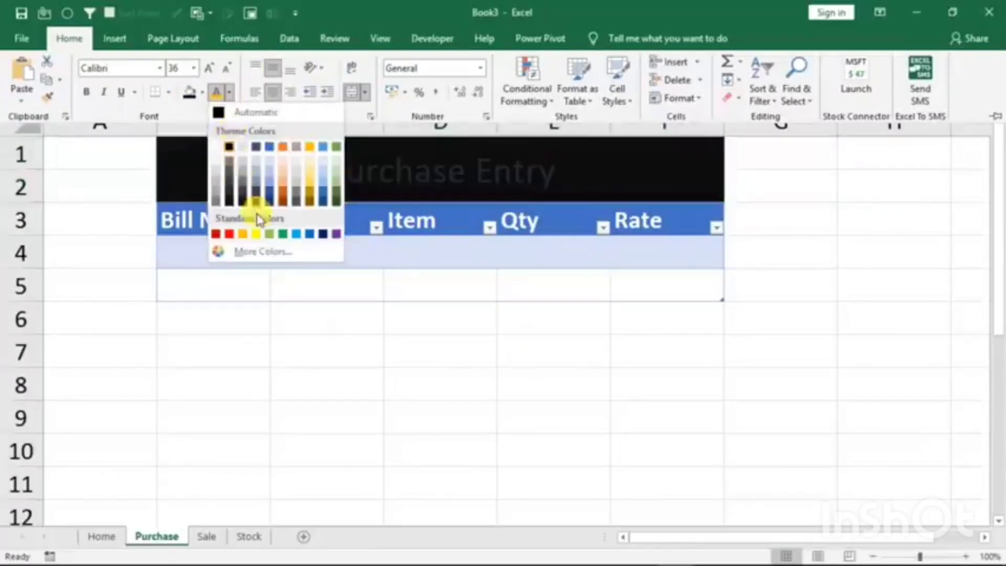
left_click(245, 232)
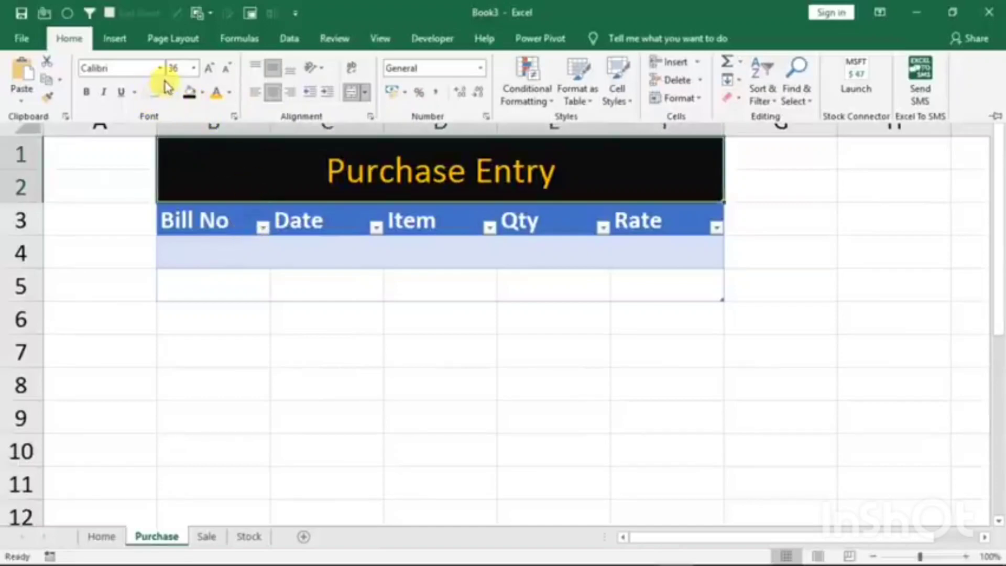
left_click(86, 92)
left_click(622, 352)
left_click(623, 353)
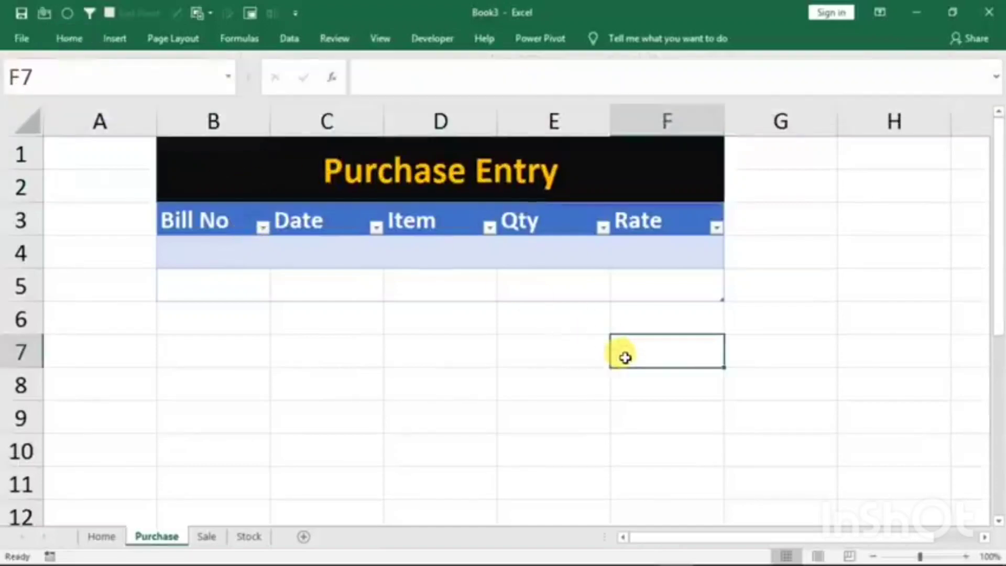
- Turn off banded rows for the Purchase sheet's table
left_click(309, 288)
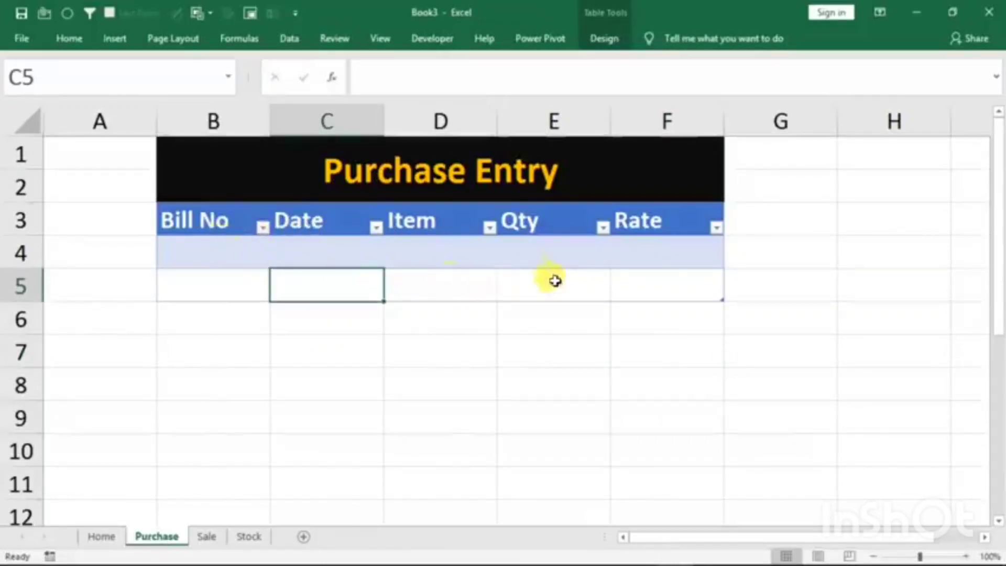
left_click(379, 376)
left_click(242, 259)
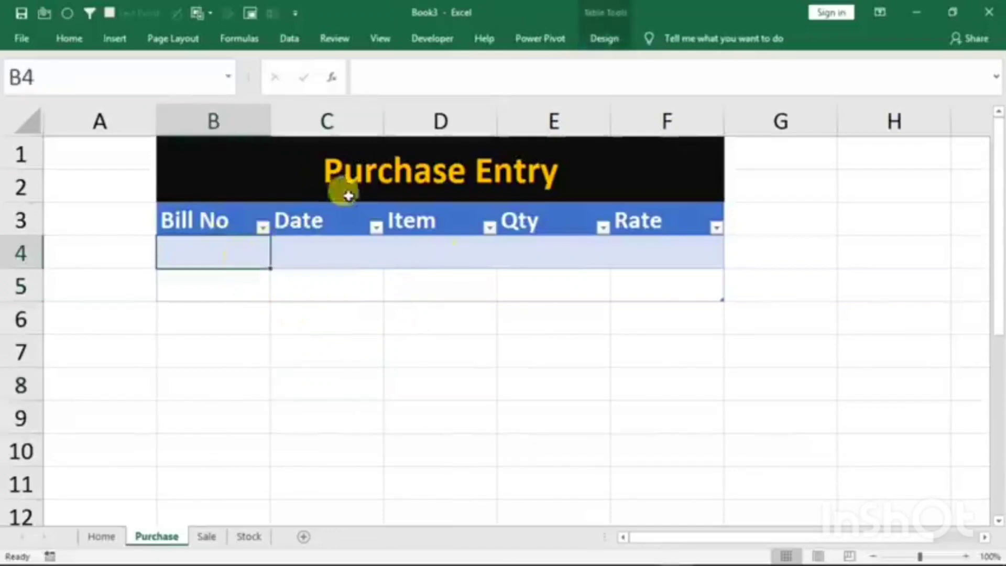
left_click(600, 41)
left_click(593, 356)
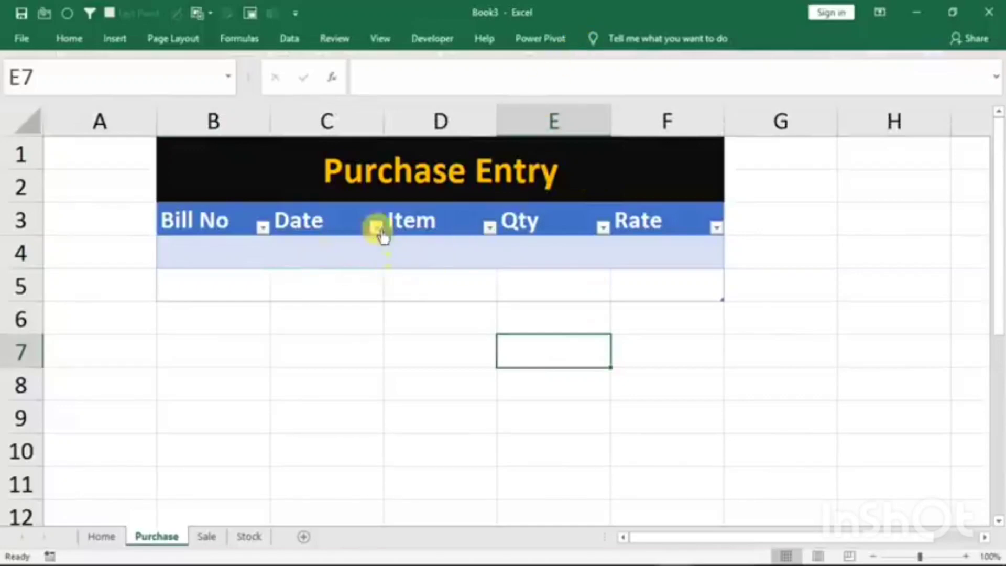
left_click(352, 288)
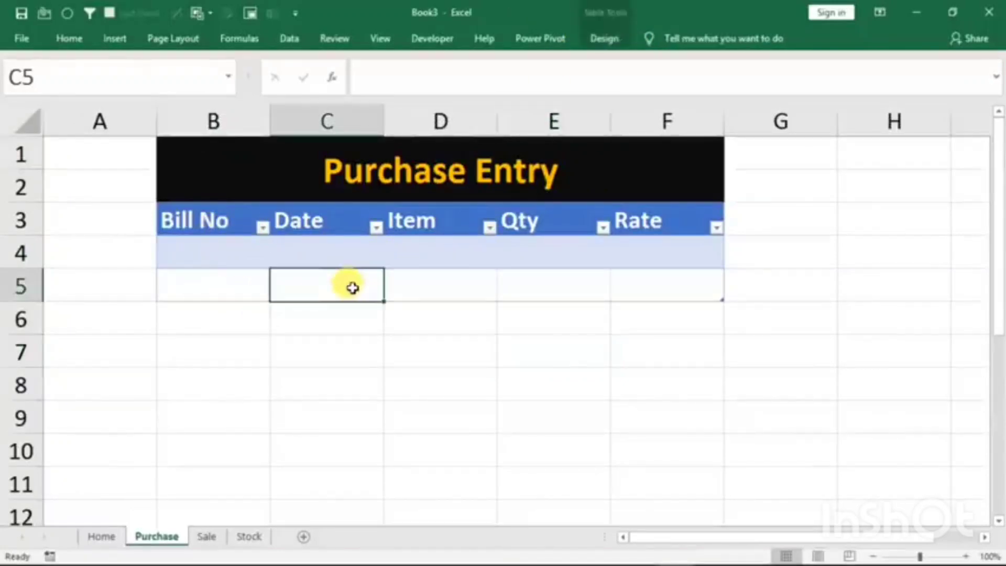
left_click(604, 39)
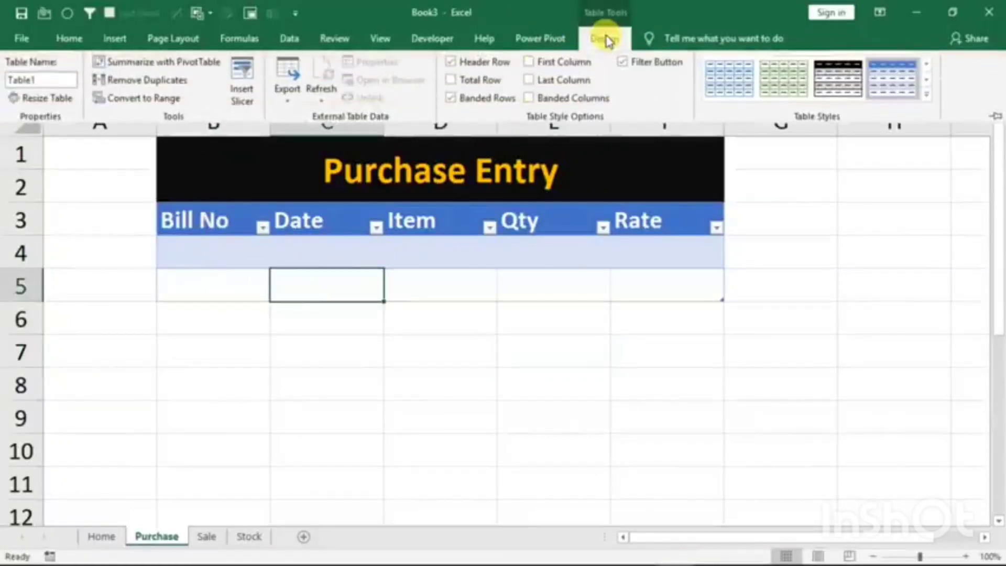
left_click(452, 98)
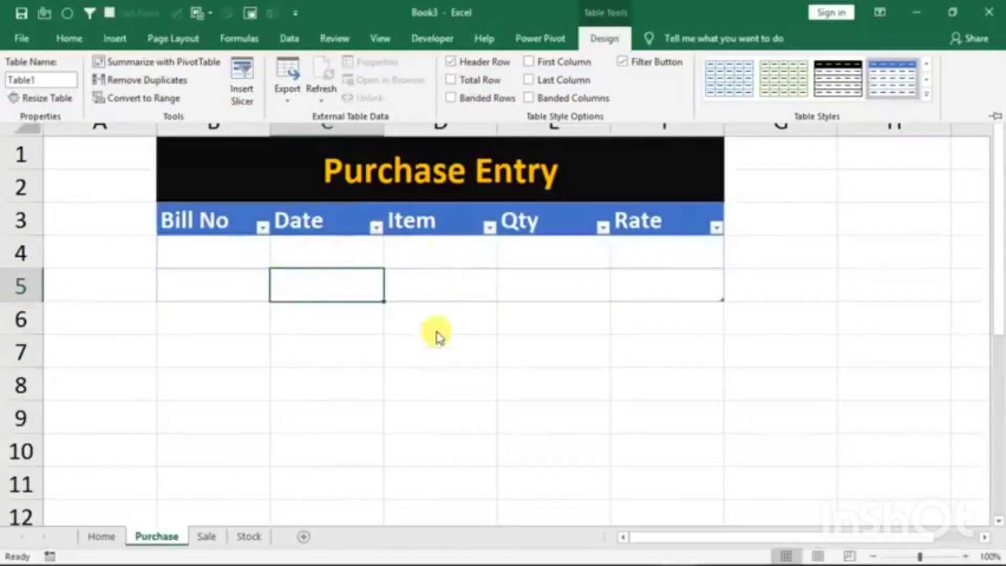
left_click(417, 375)
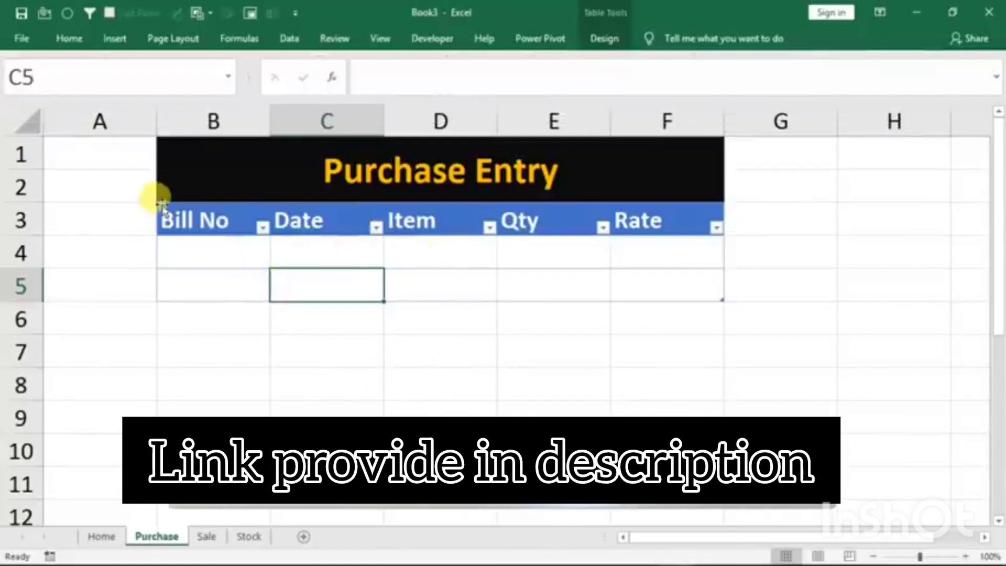
- Convert range B3:F5 on the Sale sheet into a table with headers
left_click(208, 537)
left_click_drag(201, 230, 640, 276)
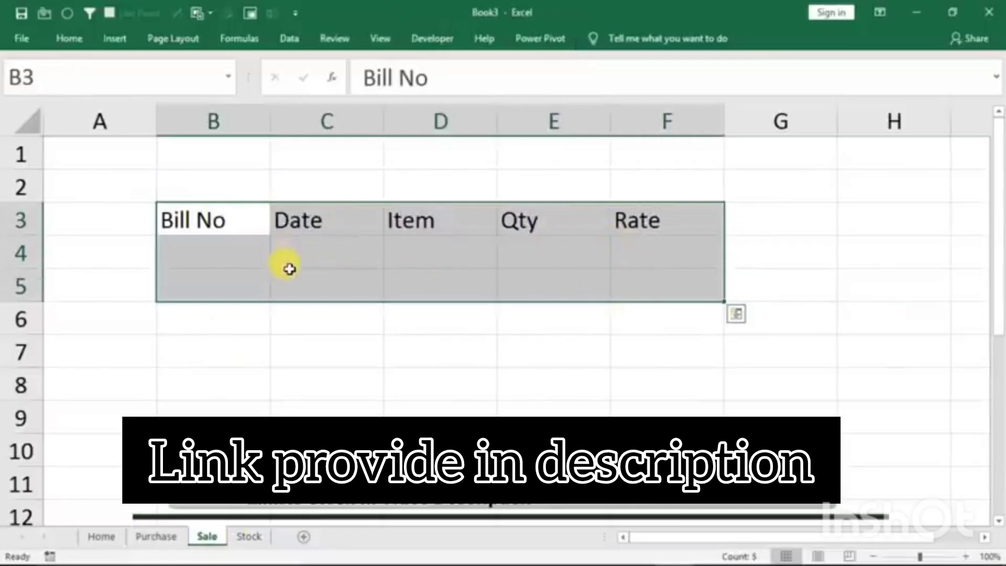
key("ctrl+t")
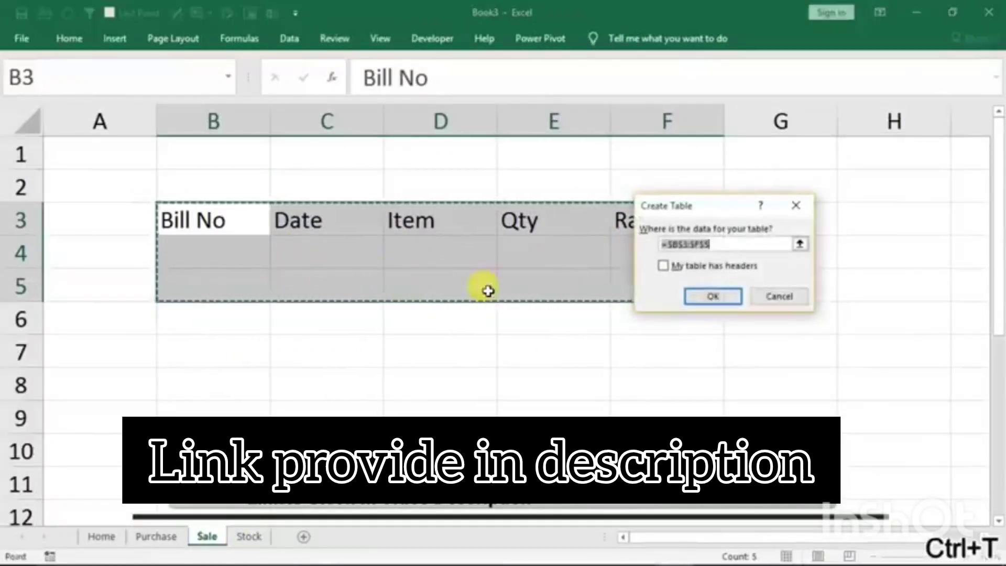
left_click(663, 266)
left_click(689, 296)
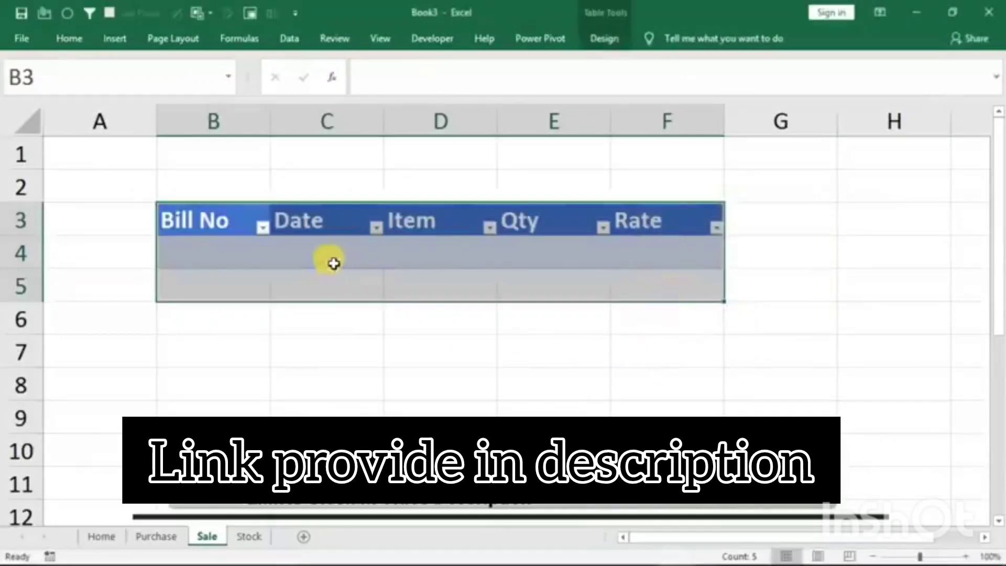
left_click(330, 262)
- Turn off banded rows for the Sale sheet's table
left_click(432, 272)
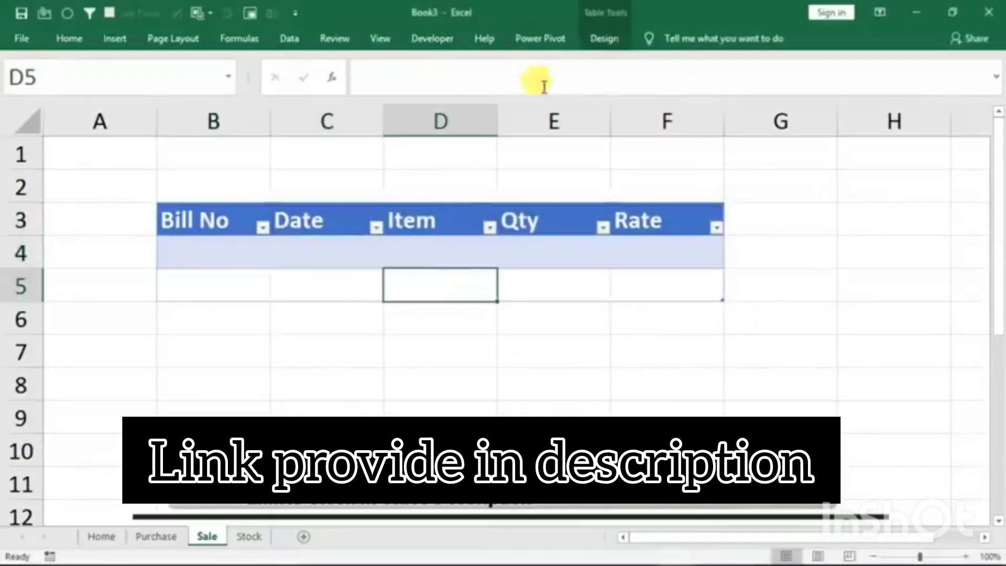
left_click(603, 38)
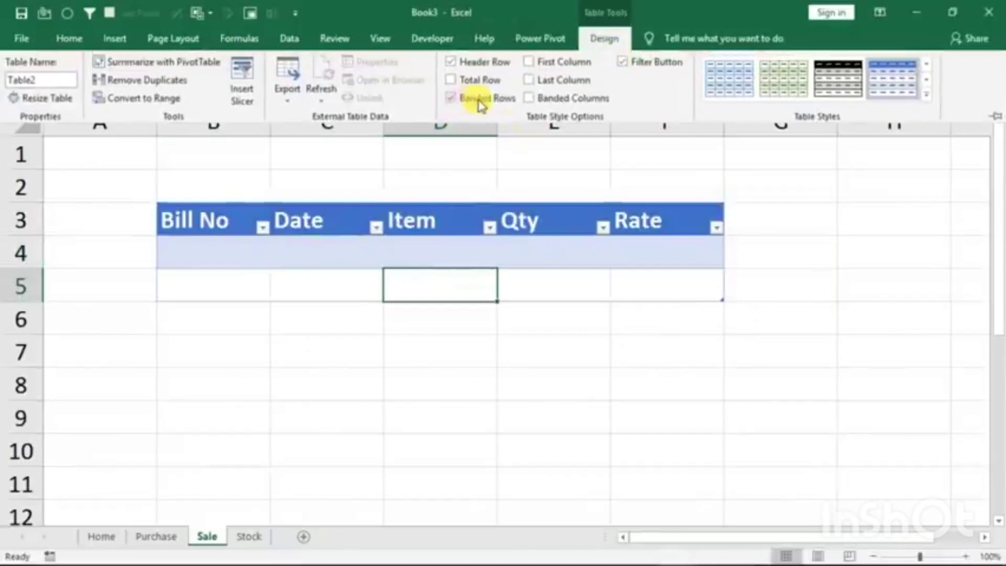
left_click(463, 101)
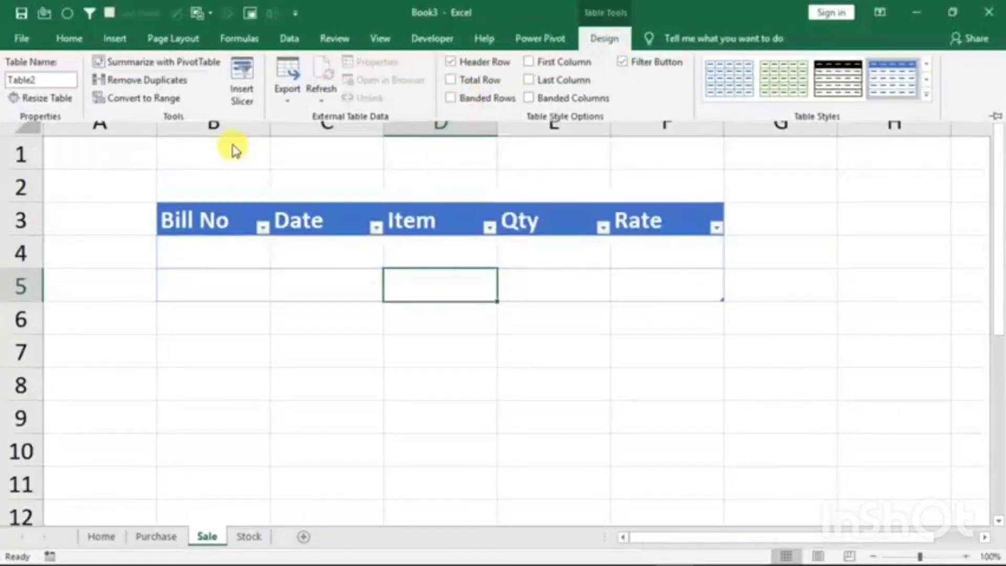
key("ctrl+F1")
- Merge and center cells B1:F2 above the Sale sheet's table and enter the title Sales Entry
left_click_drag(227, 149, 648, 173)
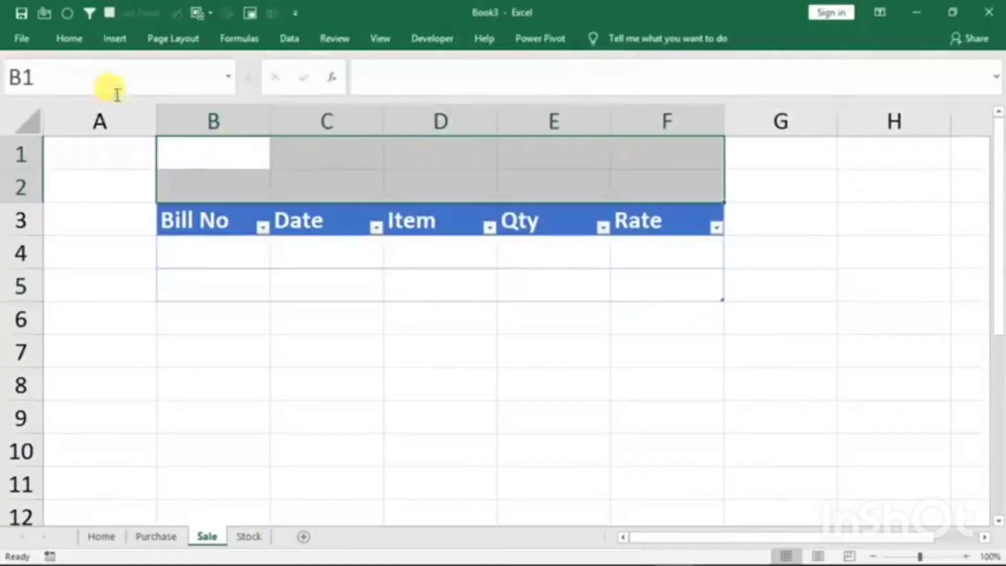
left_click(351, 93)
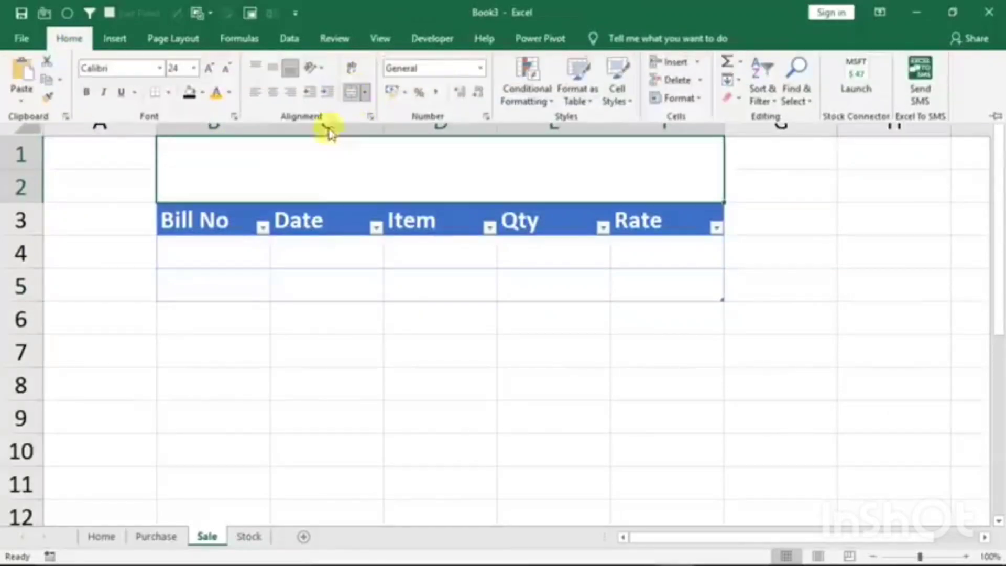
type("Sale")
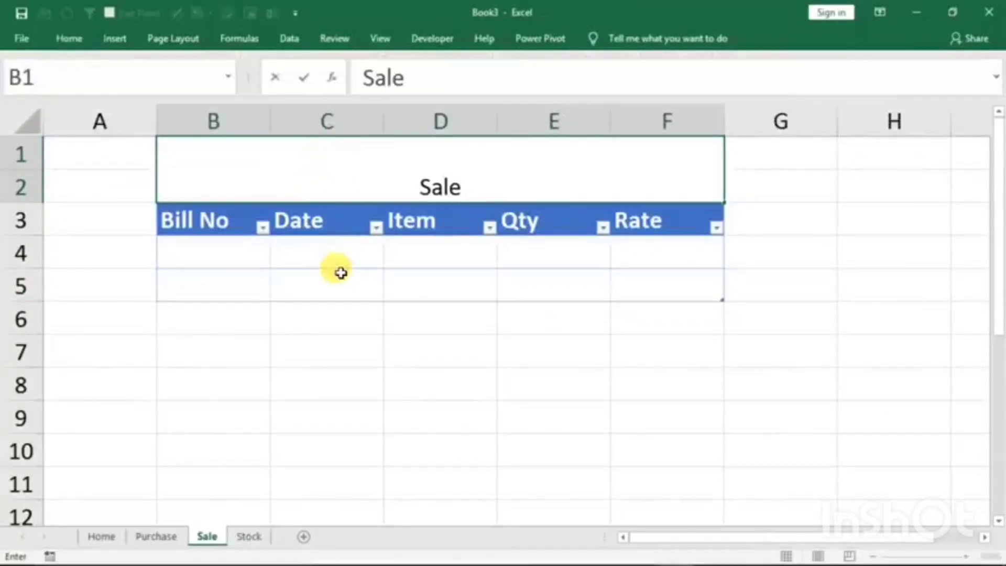
key("BackSpace")
type("s")
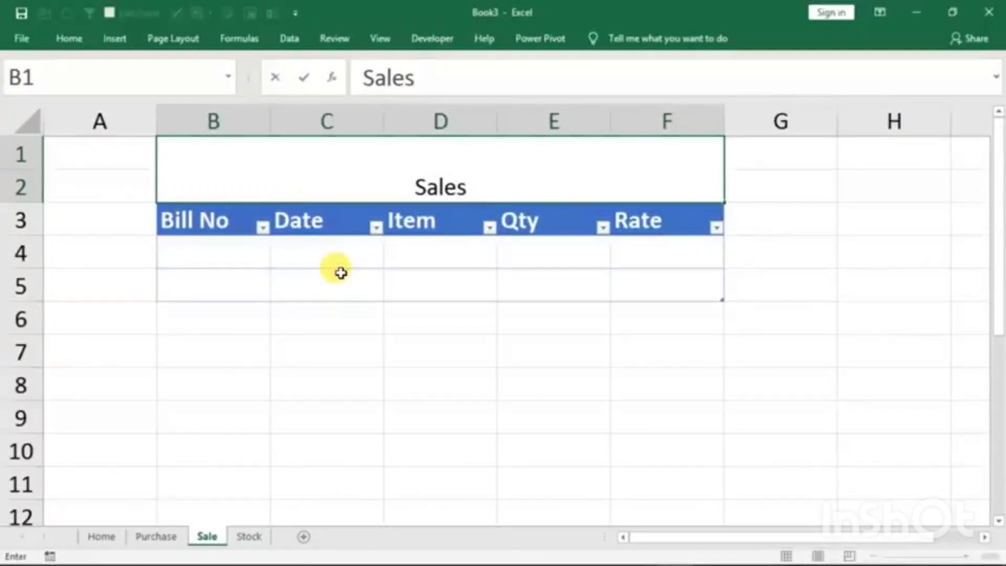
type(" Entry")
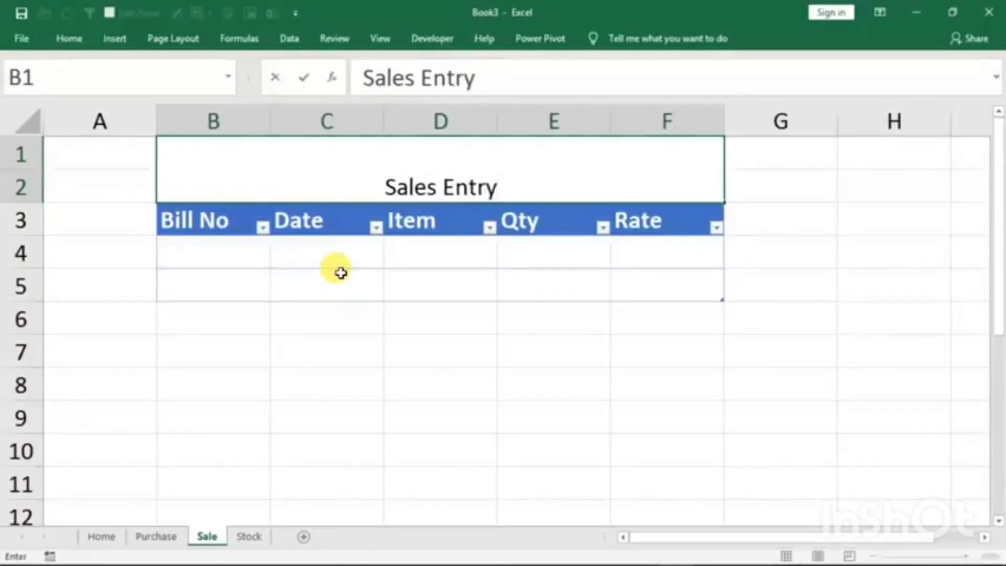
left_click(342, 303)
- Format the Sales Entry title with black fill and bold orange 36-point text, aligned to the middle vertically
left_click(376, 168)
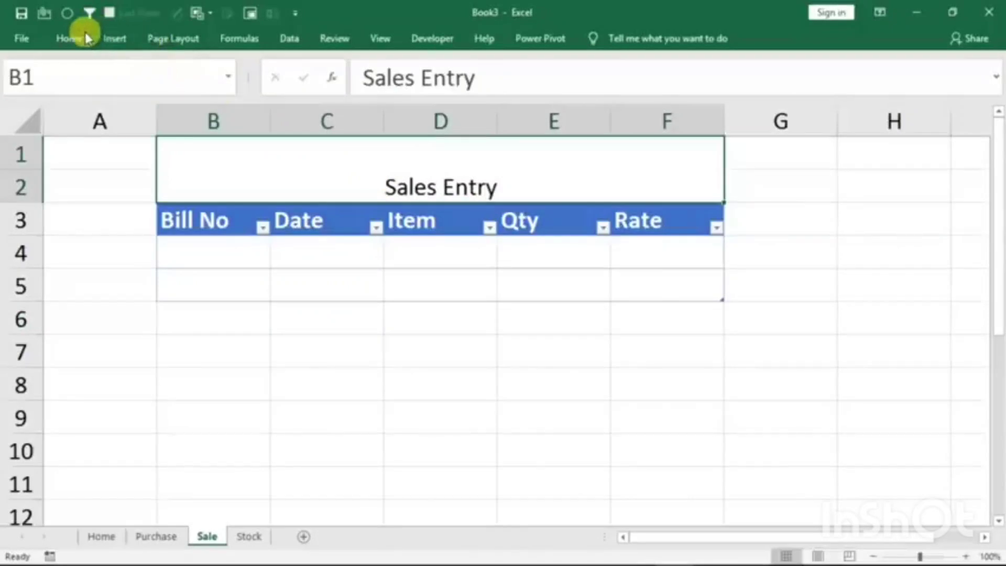
left_click(86, 38)
left_click(192, 94)
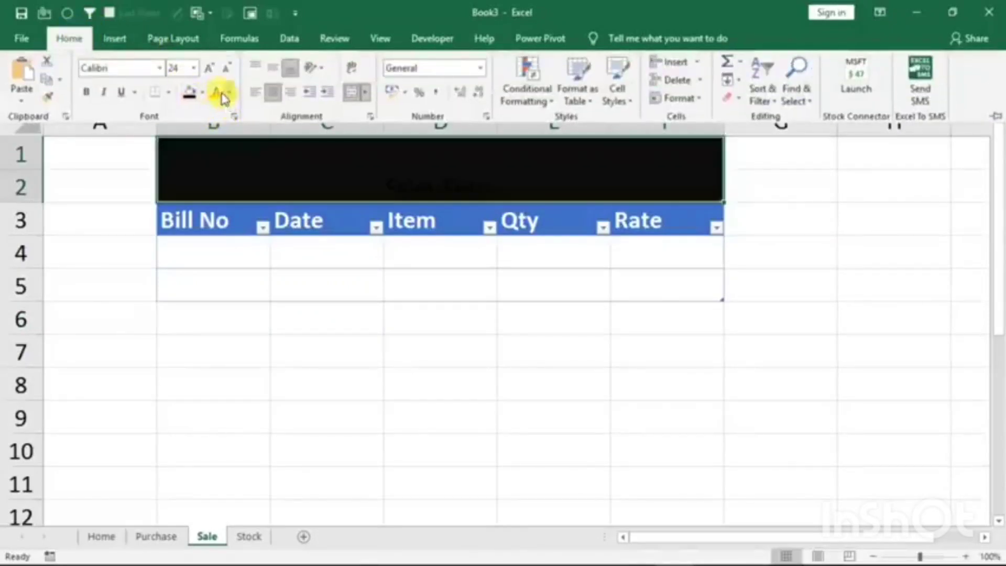
left_click(216, 93)
left_click(208, 69)
left_click(208, 69)
left_click(208, 69)
left_click(209, 70)
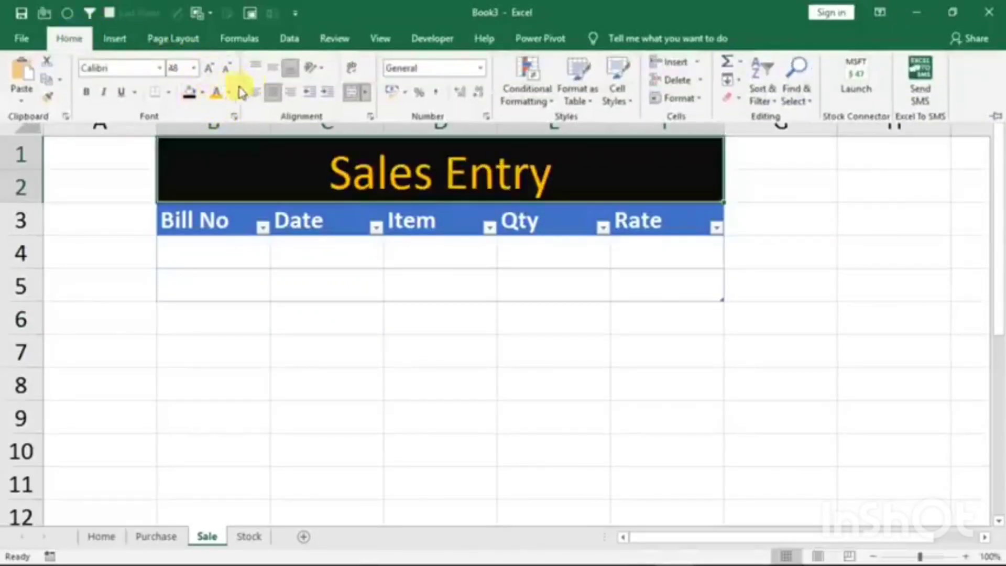
left_click(226, 69)
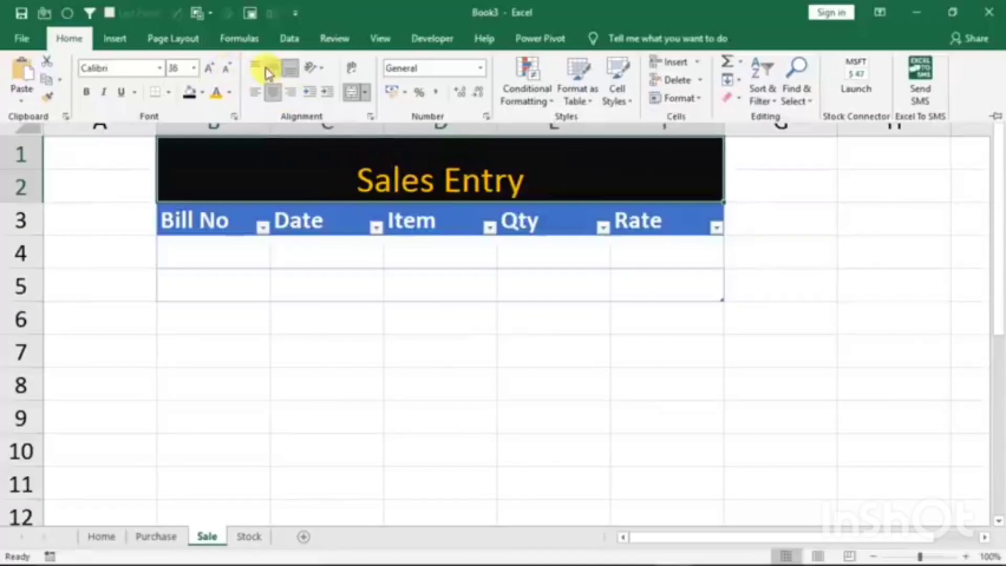
left_click(273, 69)
left_click(88, 92)
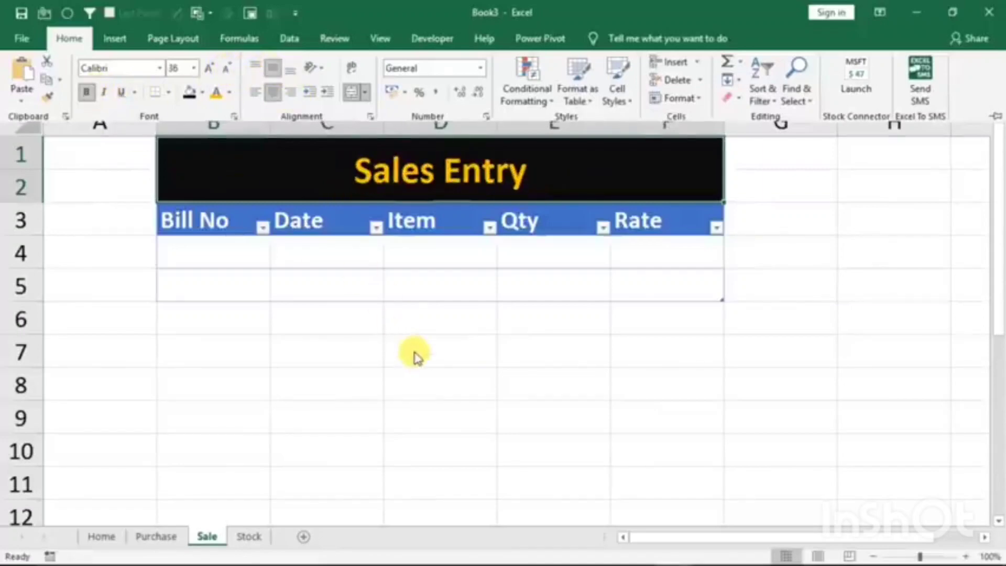
left_click(414, 352)
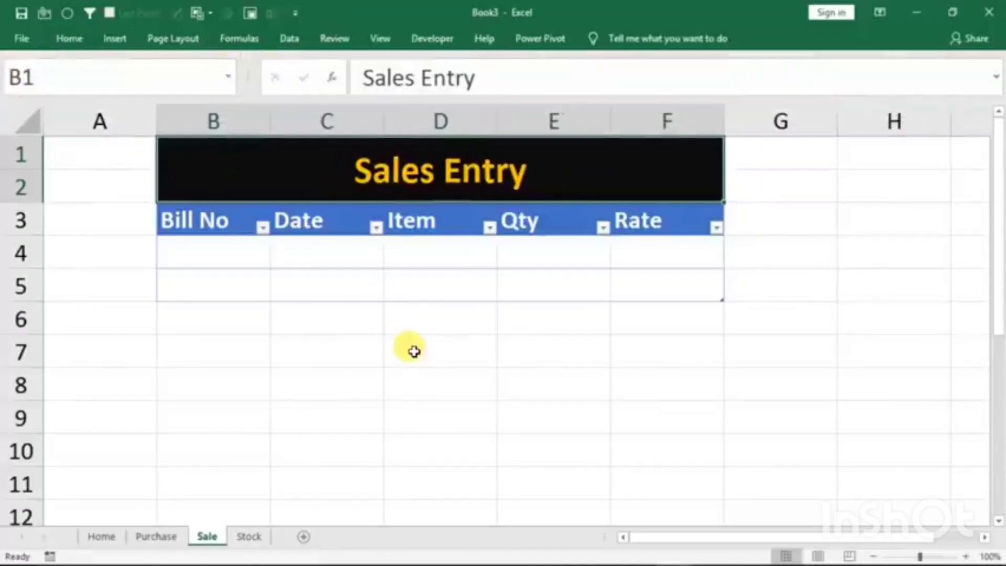
- Convert range B3:E11 on the Stock sheet into a table with headers
left_click(247, 537)
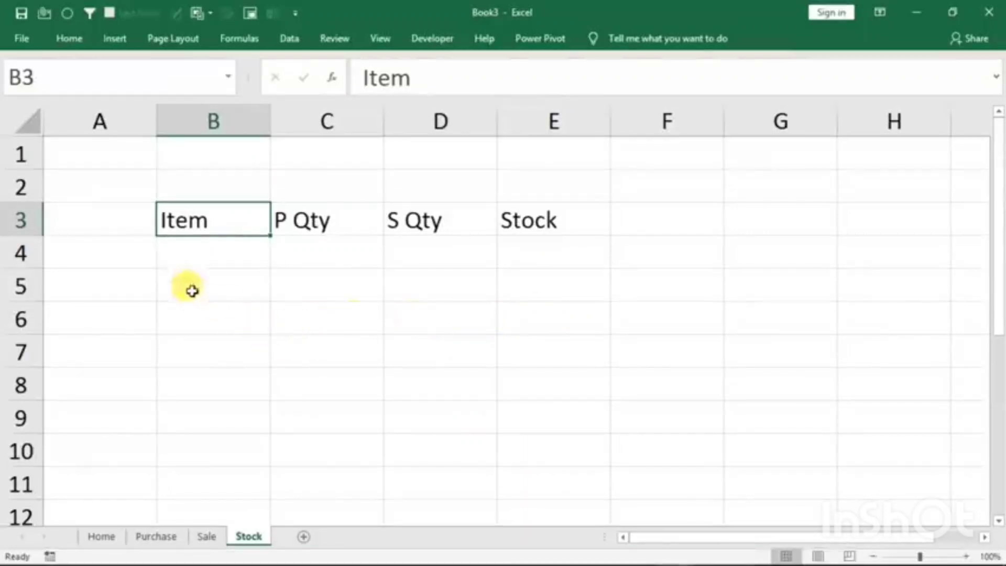
left_click_drag(190, 218, 515, 460)
left_click(515, 460)
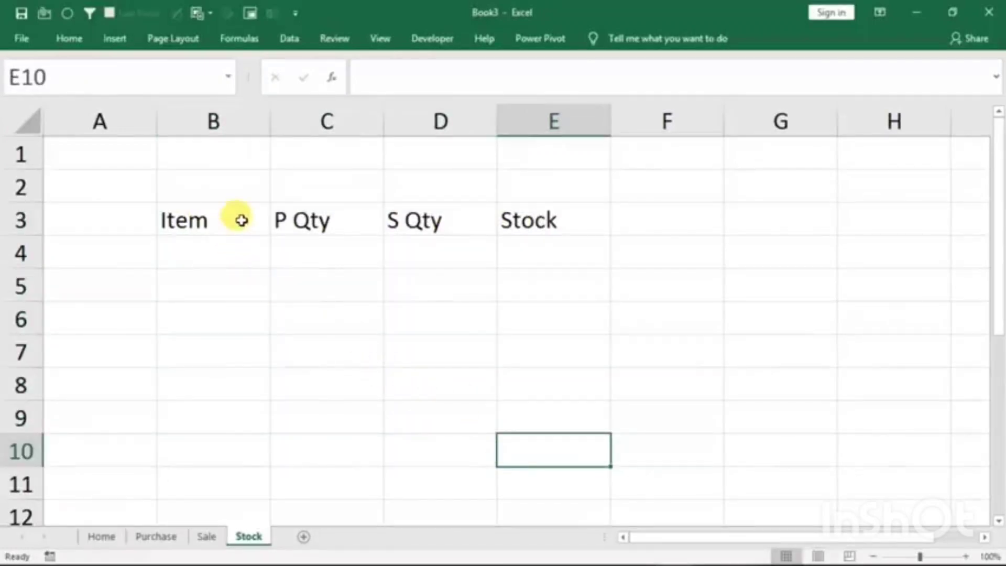
left_click_drag(241, 220, 530, 231)
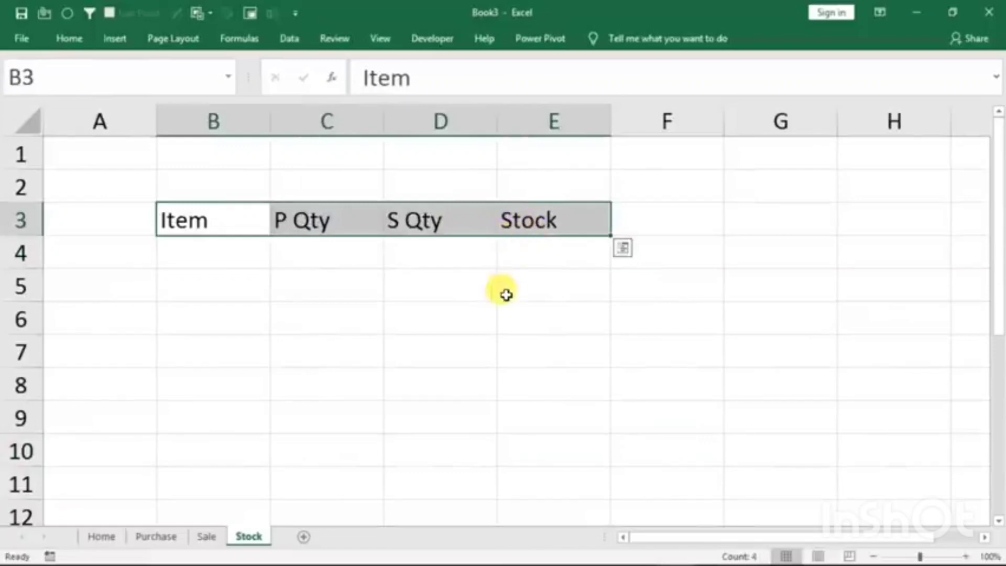
key("shift+Down")
key("shift+Down")
key("shift+Down")
key("shift+Down")
key("shift+Down")
key("shift+Down")
key("shift+Down")
key("shift+Down")
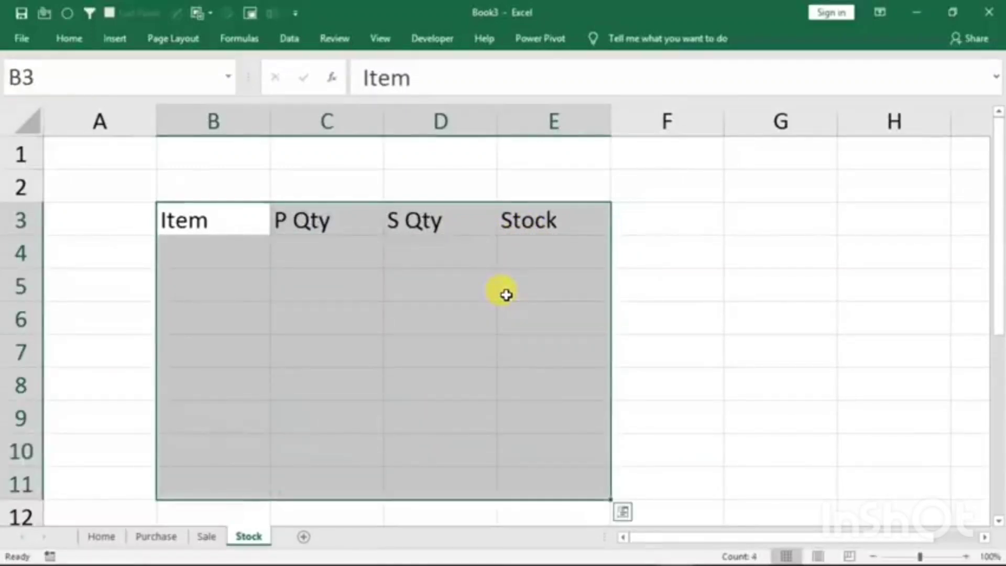
key("ctrl+t")
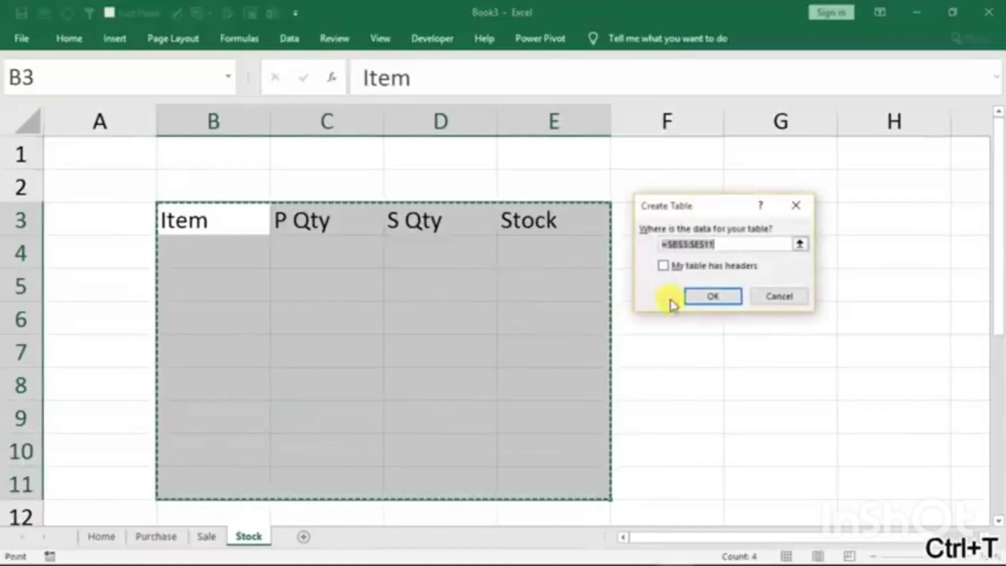
left_click(676, 269)
left_click(703, 296)
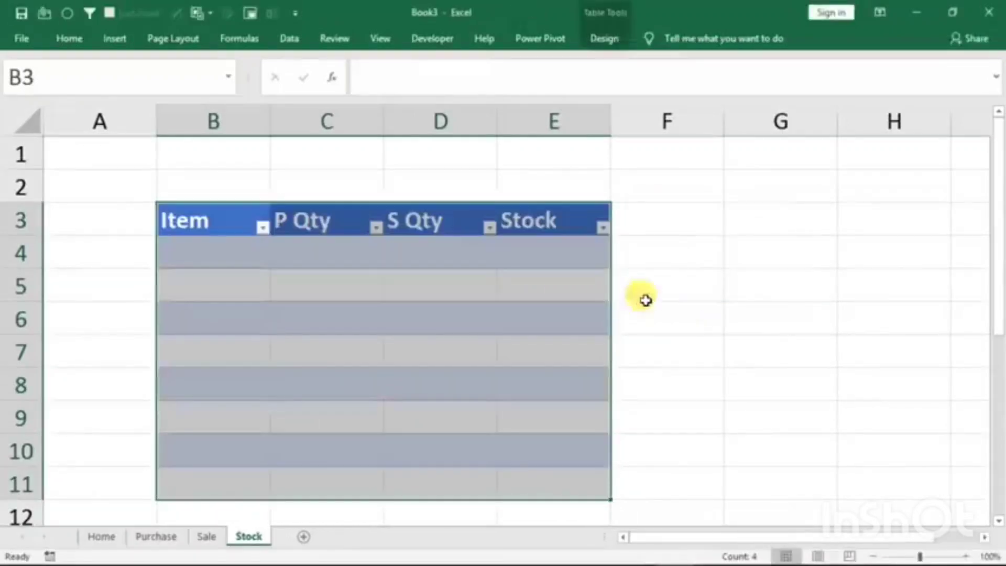
- Turn off banded rows for the Stock sheet's table
left_click(340, 318)
left_click(412, 371)
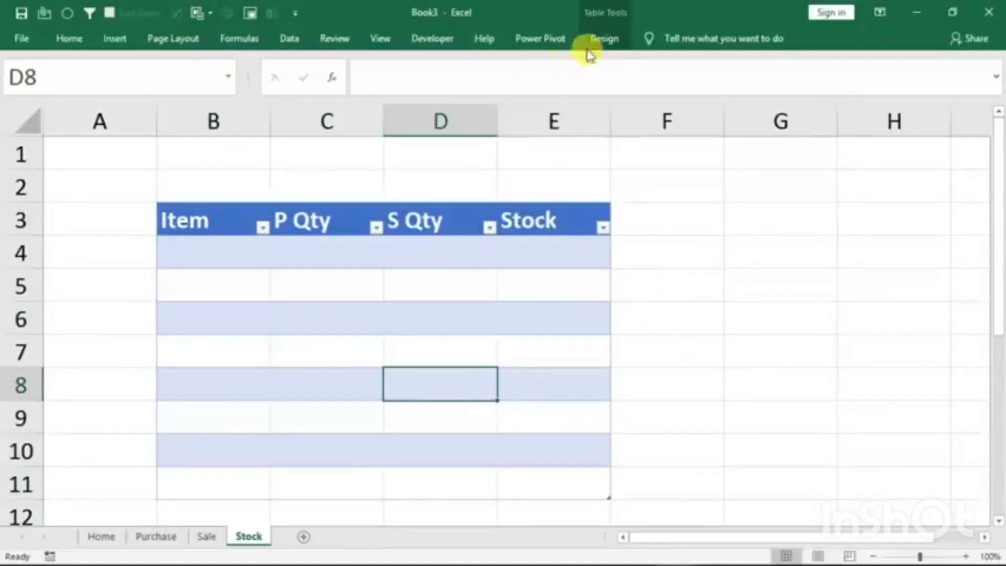
left_click(600, 41)
left_click(473, 102)
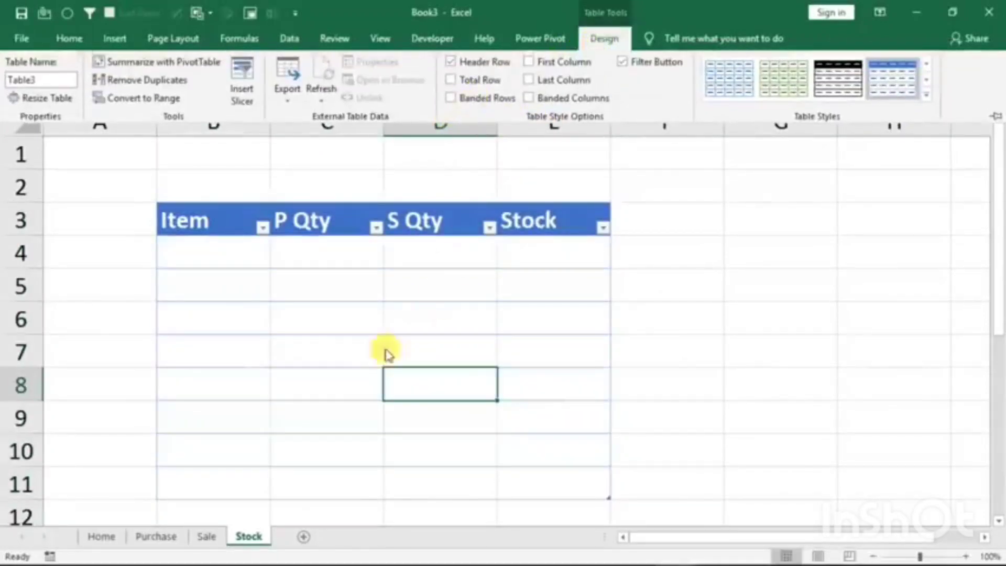
- Merge and center cells B1:E2 above the Stock sheet's table, with black fill and orange font color
left_click(236, 152)
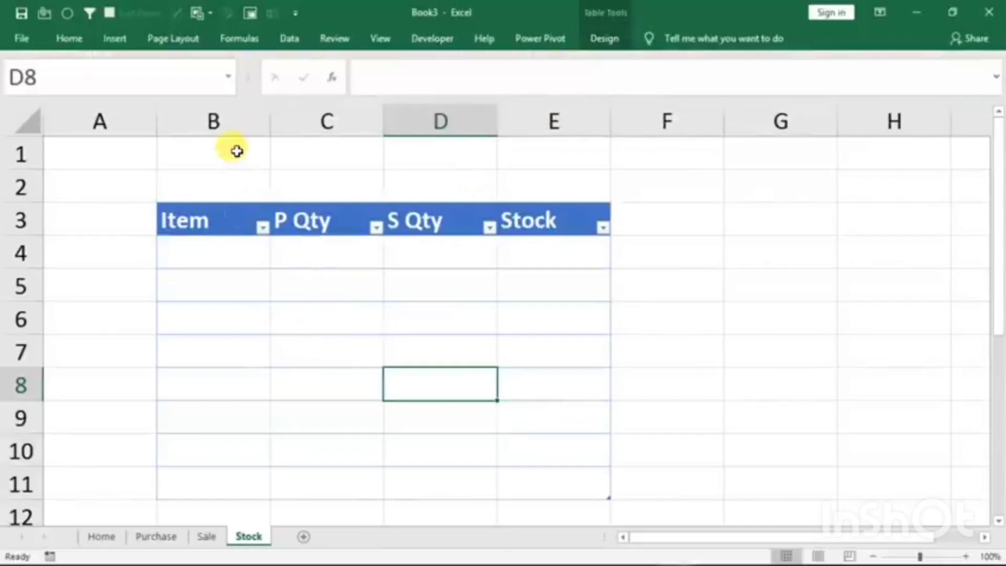
left_click_drag(236, 150, 545, 179)
left_click(73, 38)
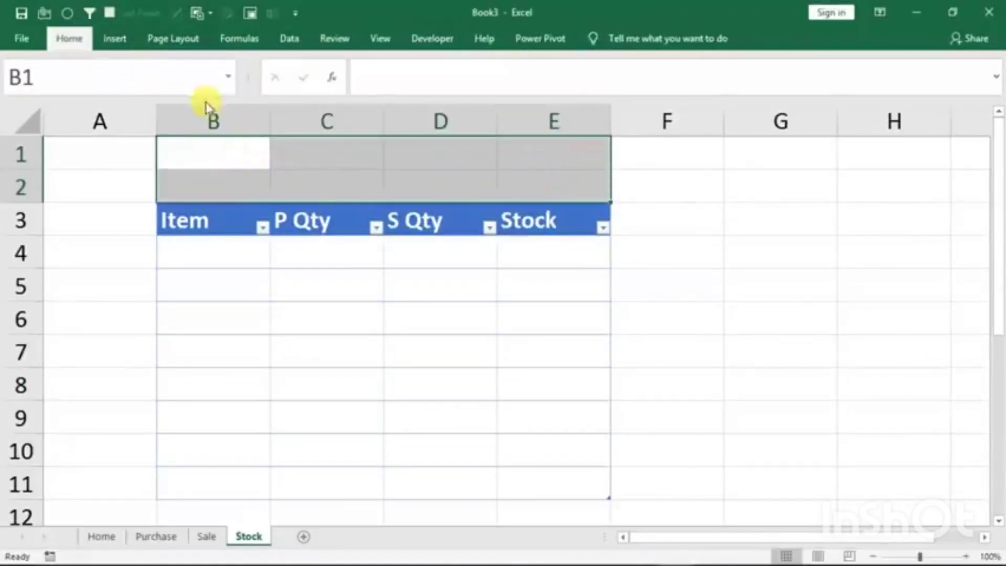
left_click(353, 96)
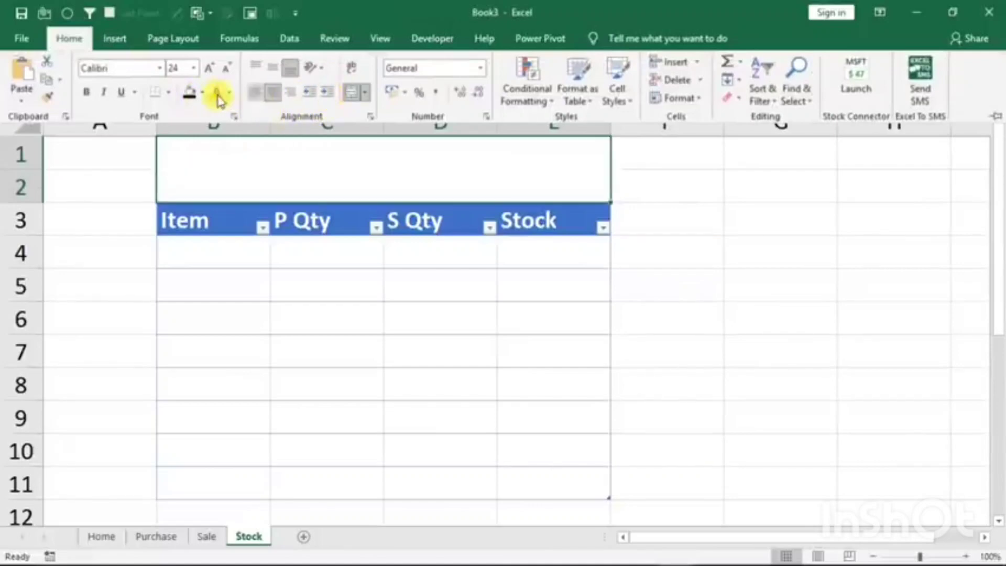
left_click(192, 93)
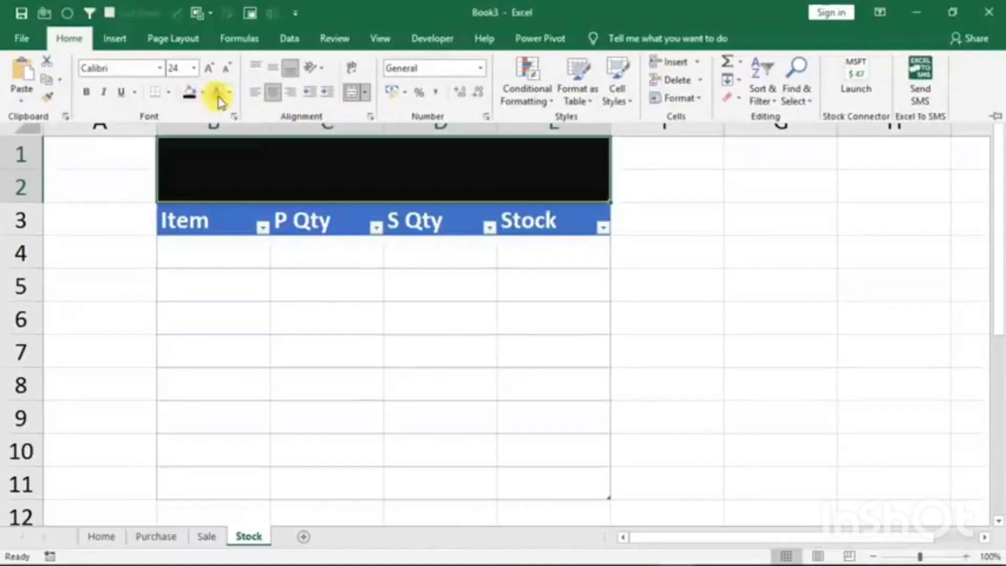
- Enter the title Stock in the merged cell above the table and make its text larger and bold
left_click(302, 162)
type("S")
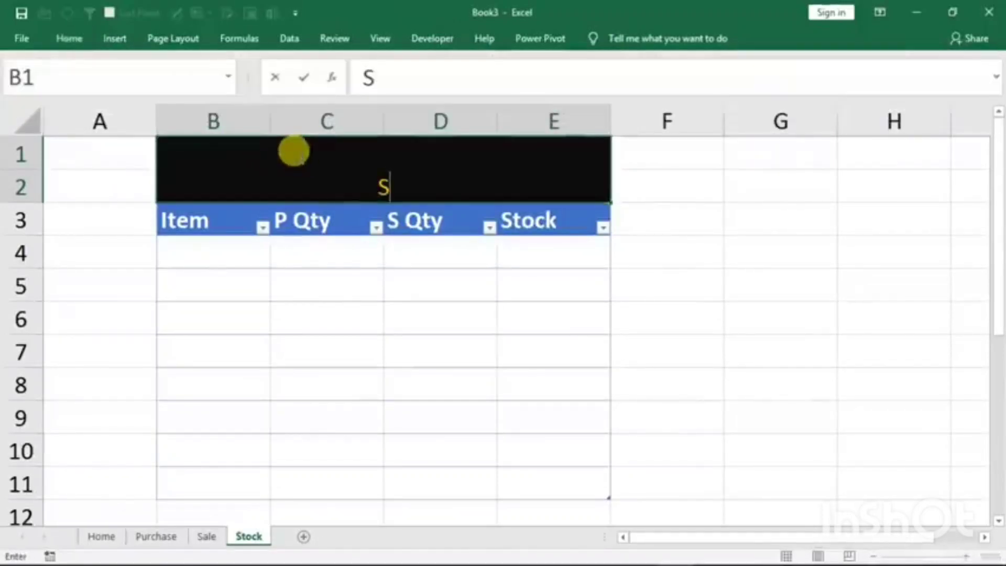
type("tock")
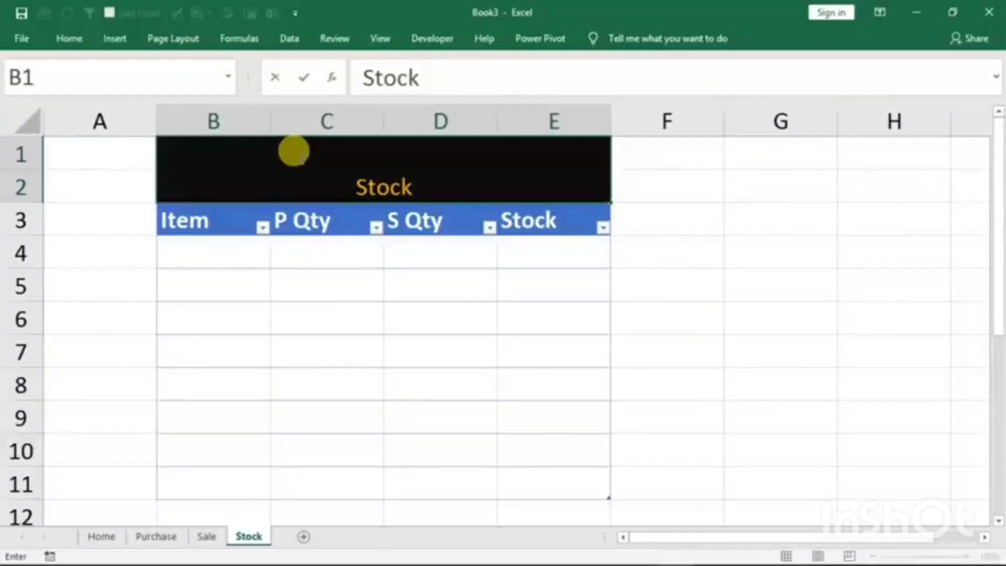
left_click(72, 39)
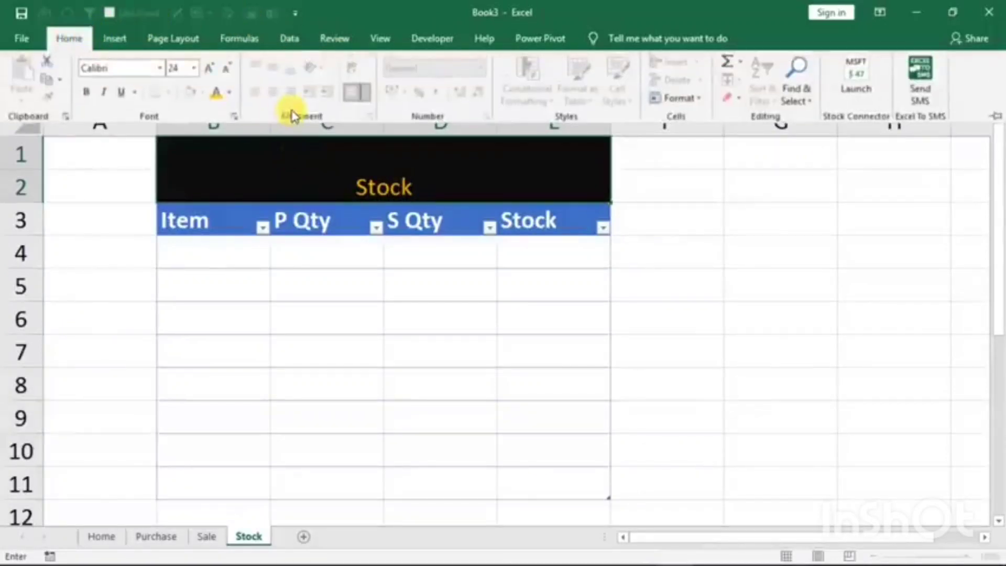
left_click(338, 180)
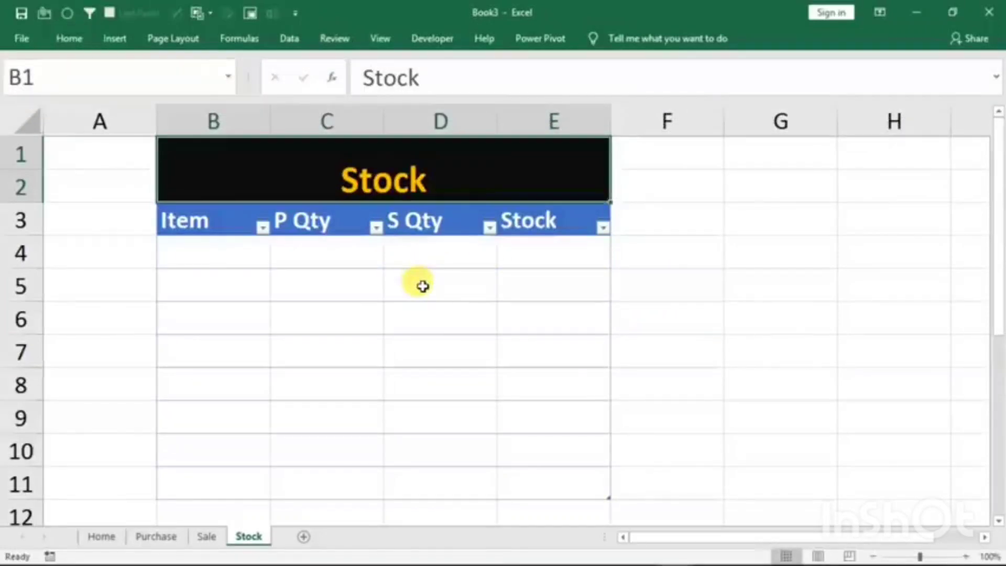
left_click(169, 540)
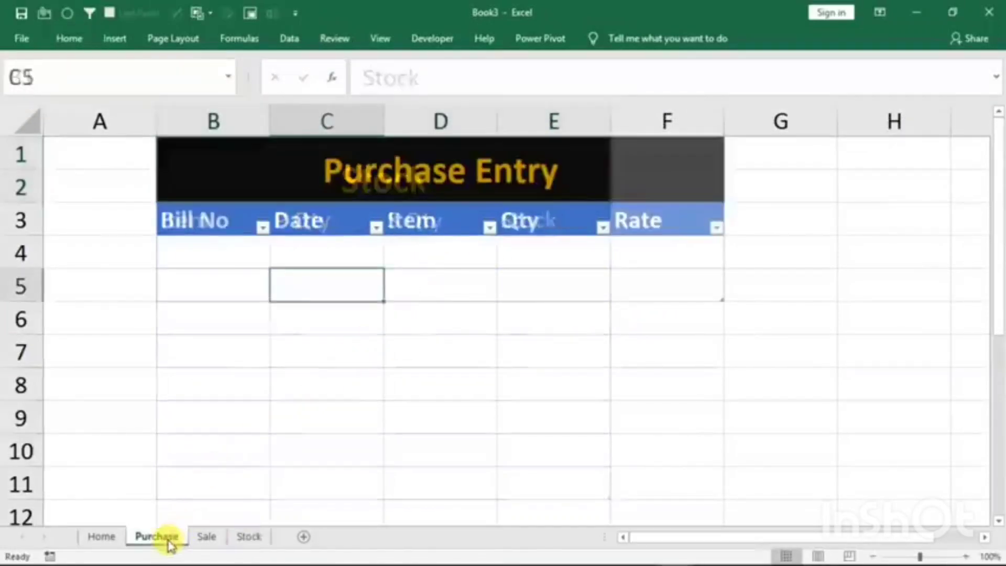
left_click(208, 538)
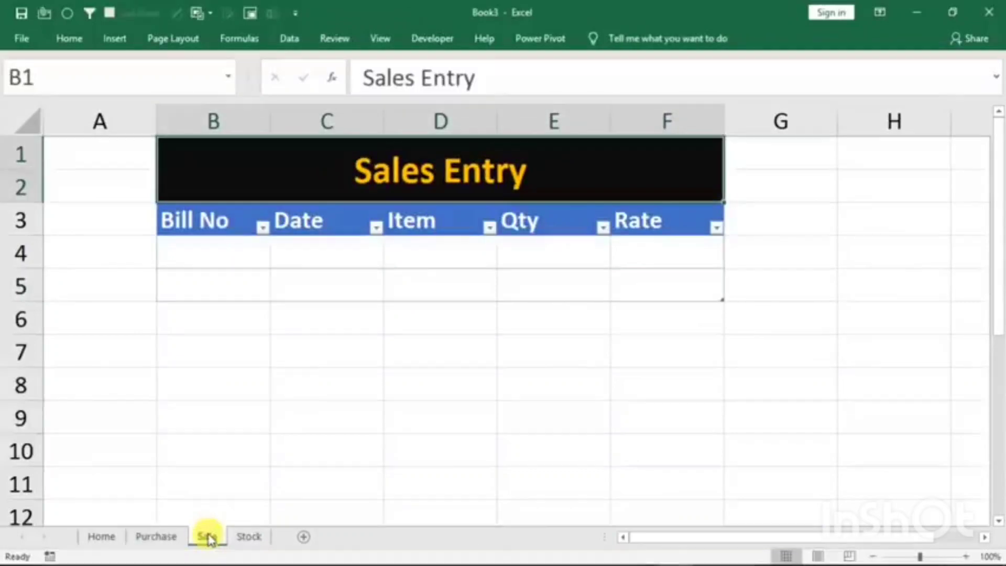
left_click(247, 540)
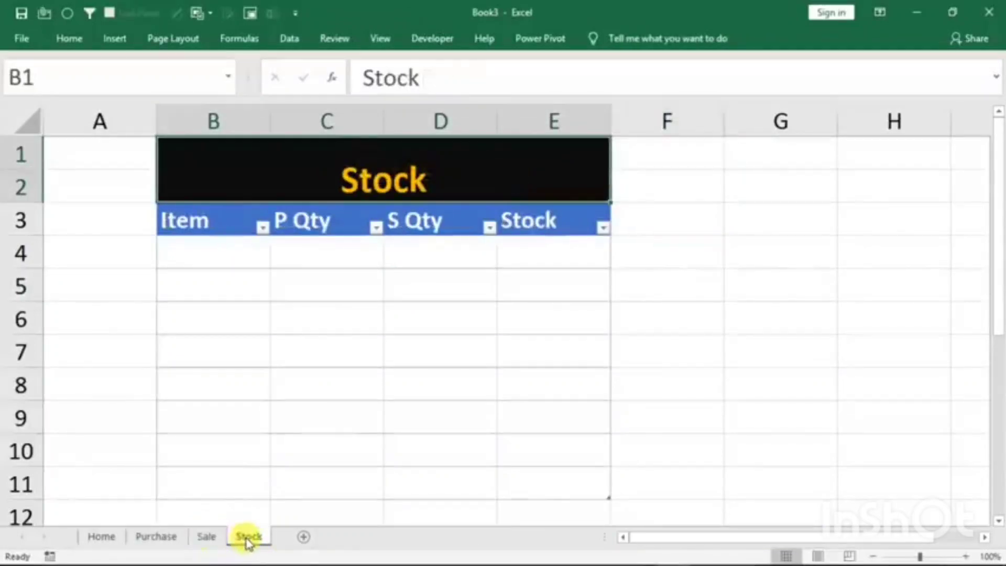
left_click(149, 538)
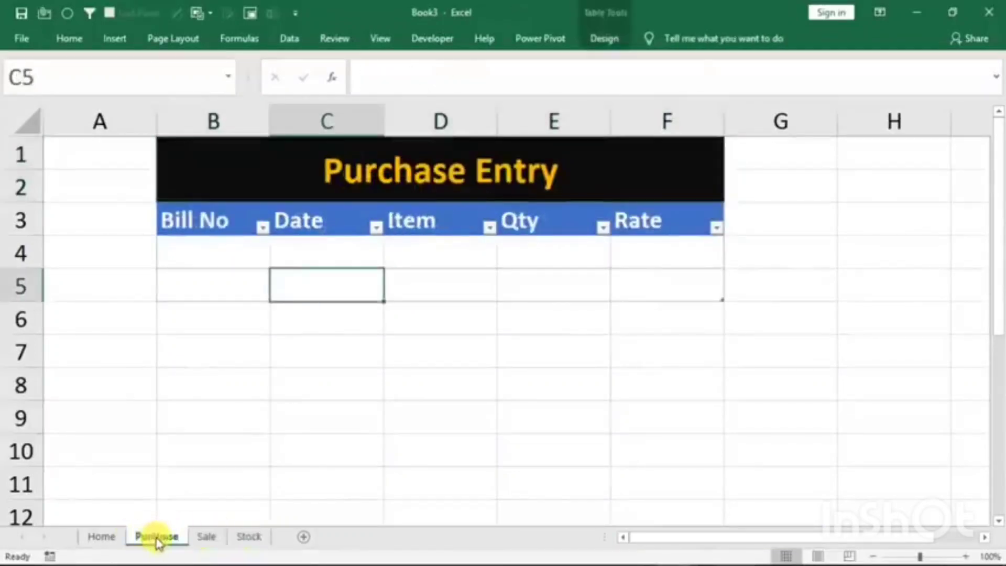
- Enter bill number 1 and the date 1/1/2021 in the Home sheet's entry form
left_click(106, 537)
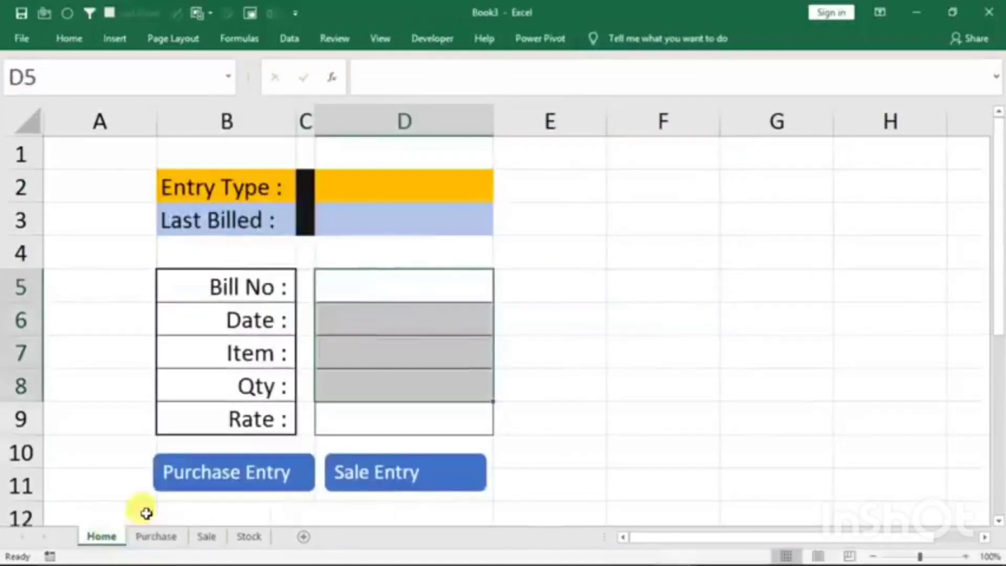
left_click(385, 288)
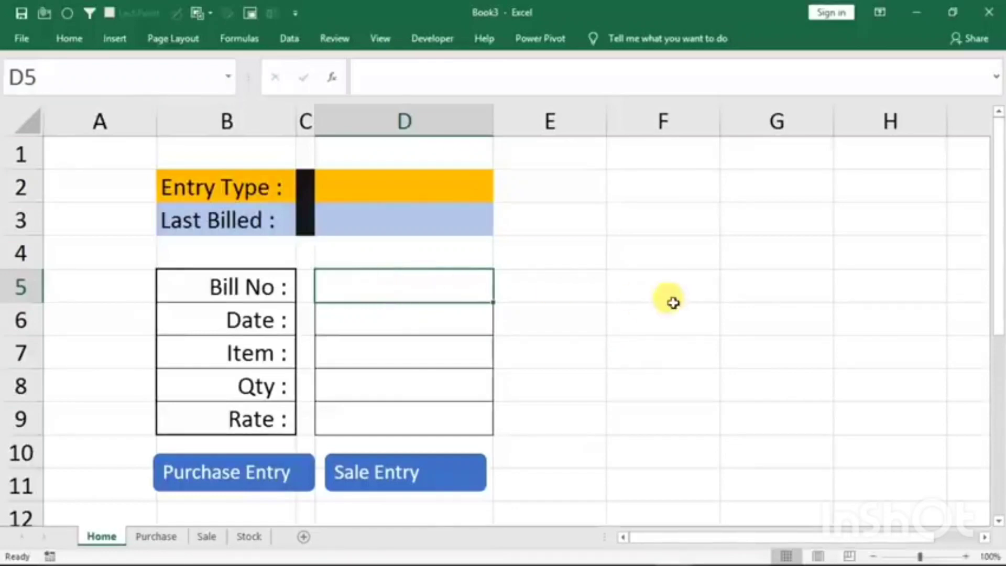
type("1")
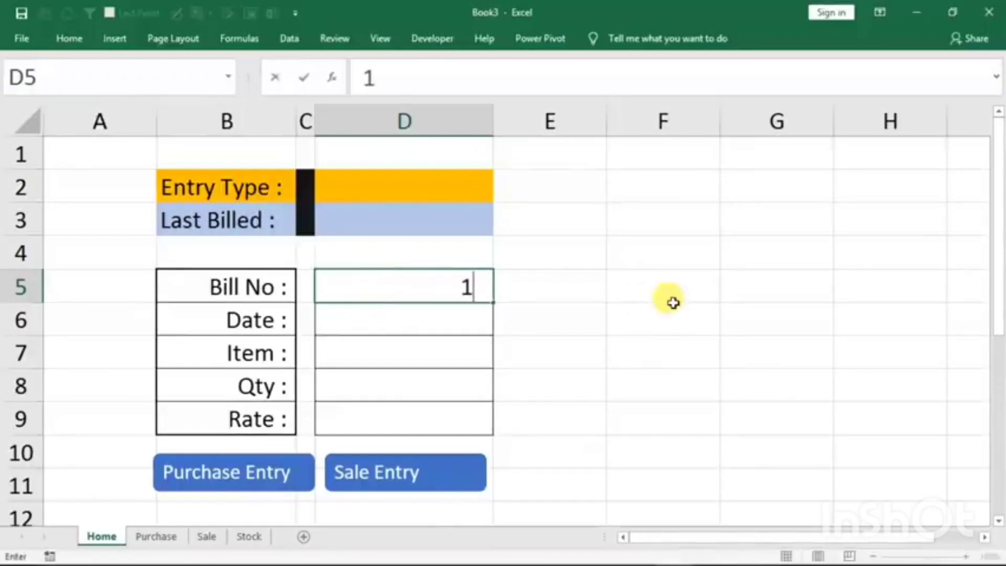
key("Return")
type("1")
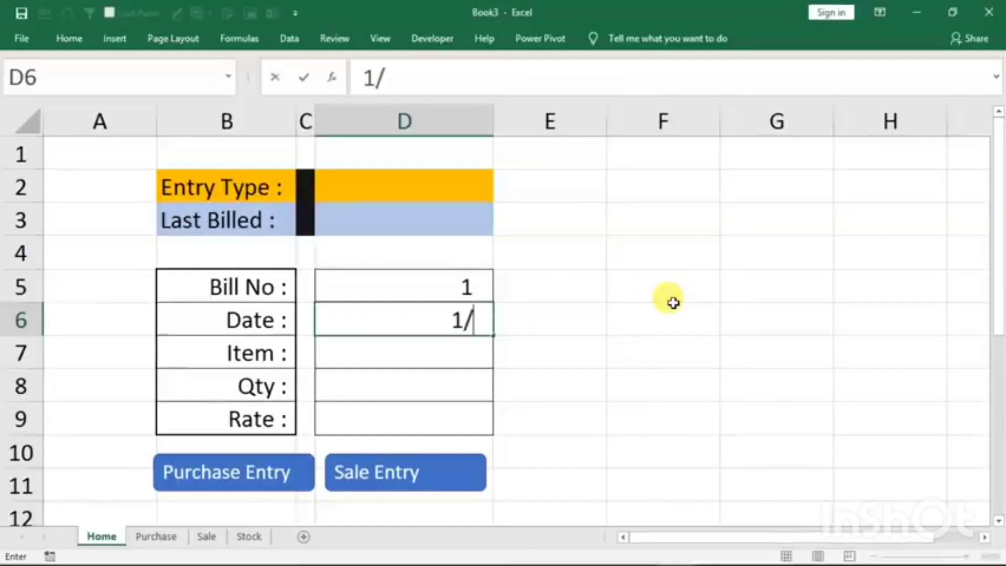
type("/1/2021")
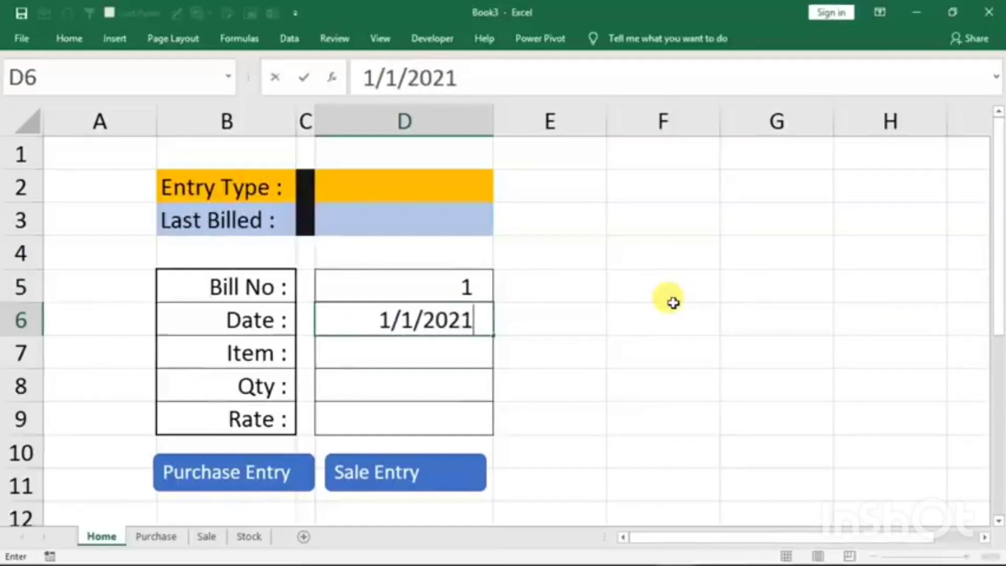
key("Return")
- Fill in the rest of the form with item mouse, quantity 20 and rate 210
type("mouse")
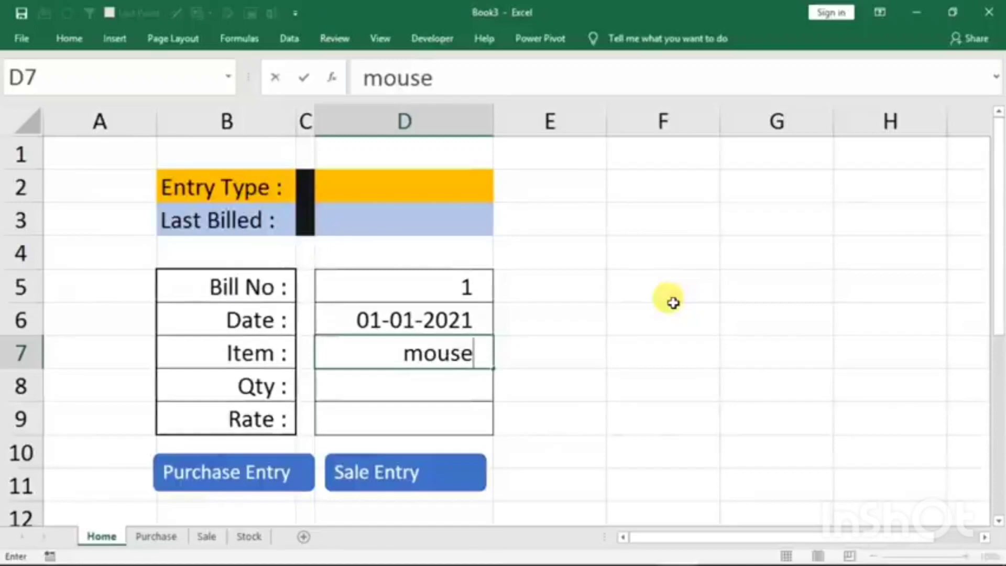
key("Return")
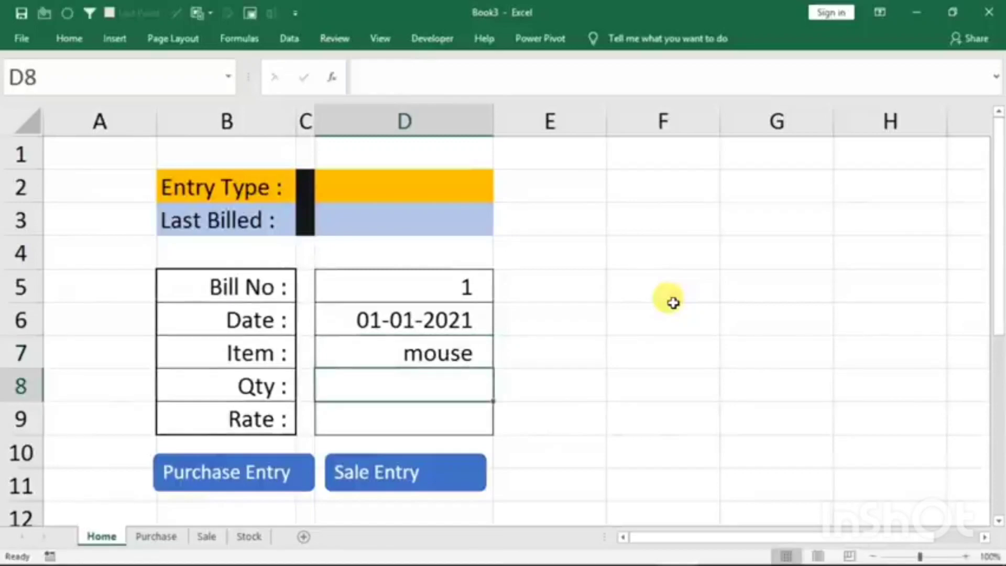
type("20")
key("Return")
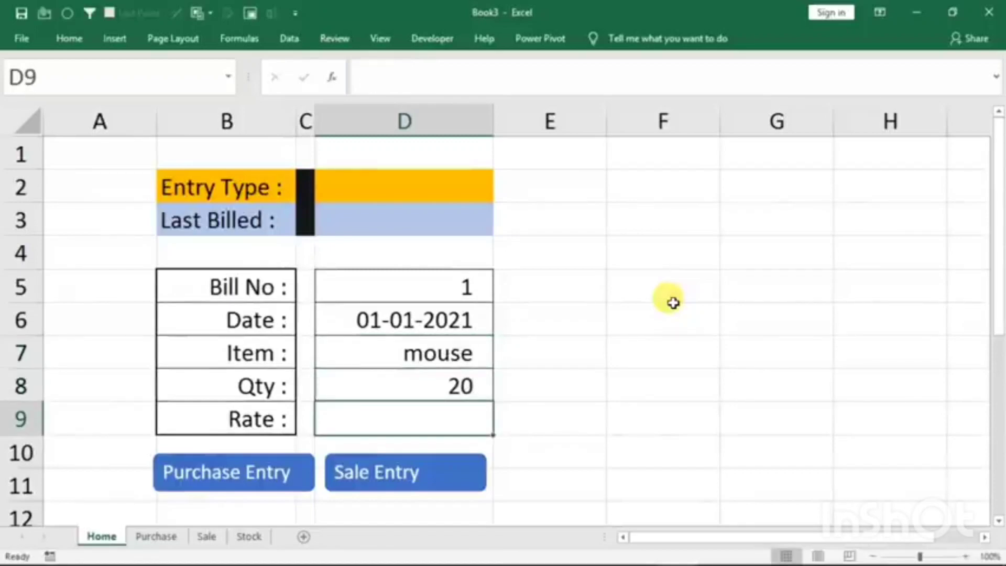
type("210")
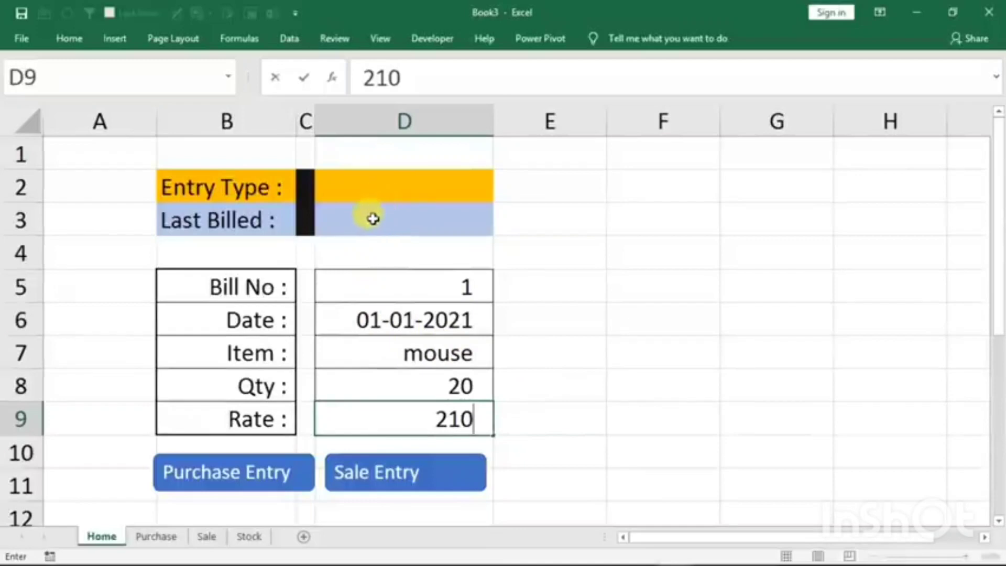
left_click(373, 319)
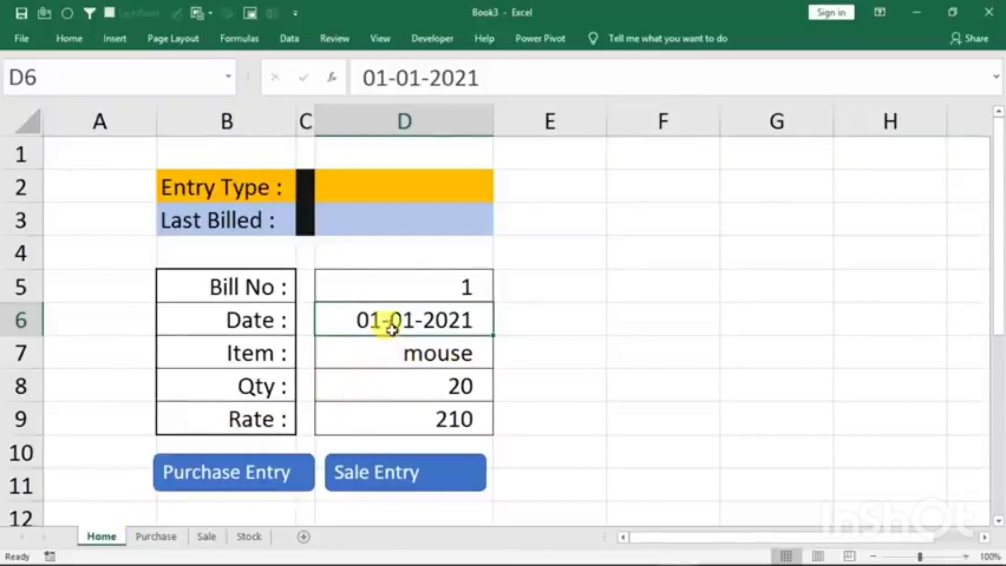
- With cell D5 selected, start recording a macro named p stored in this workbook
left_click(399, 289)
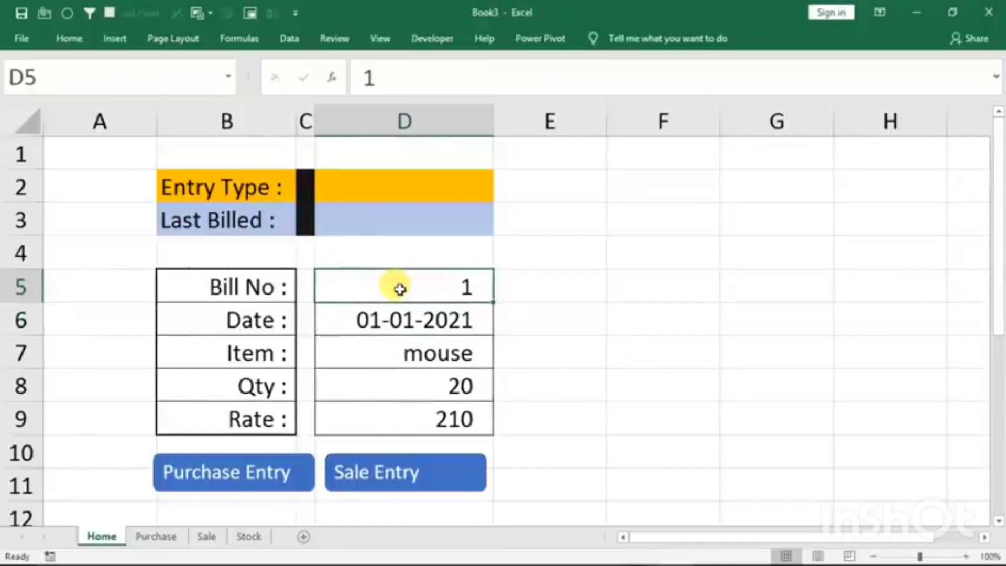
left_click(382, 40)
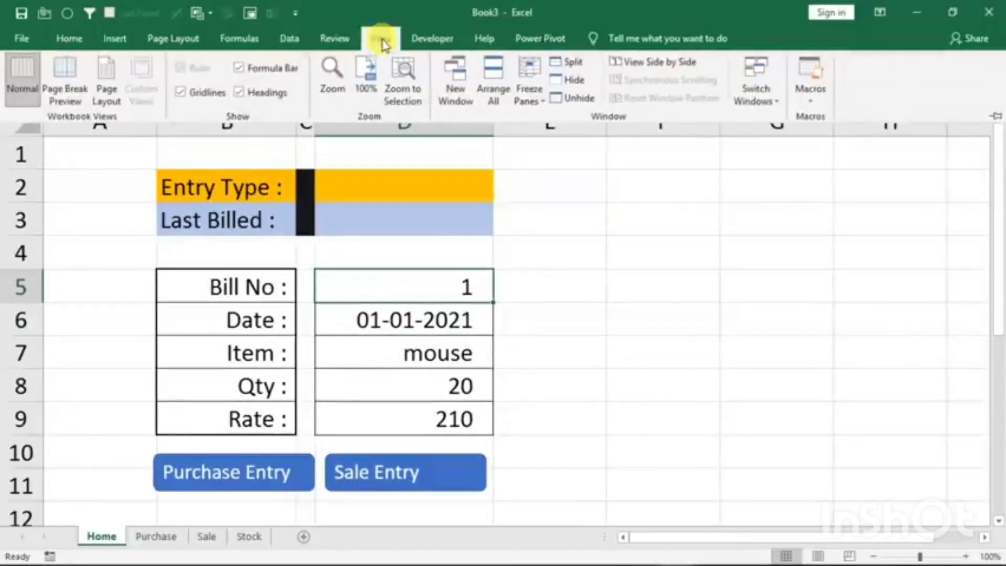
left_click(812, 104)
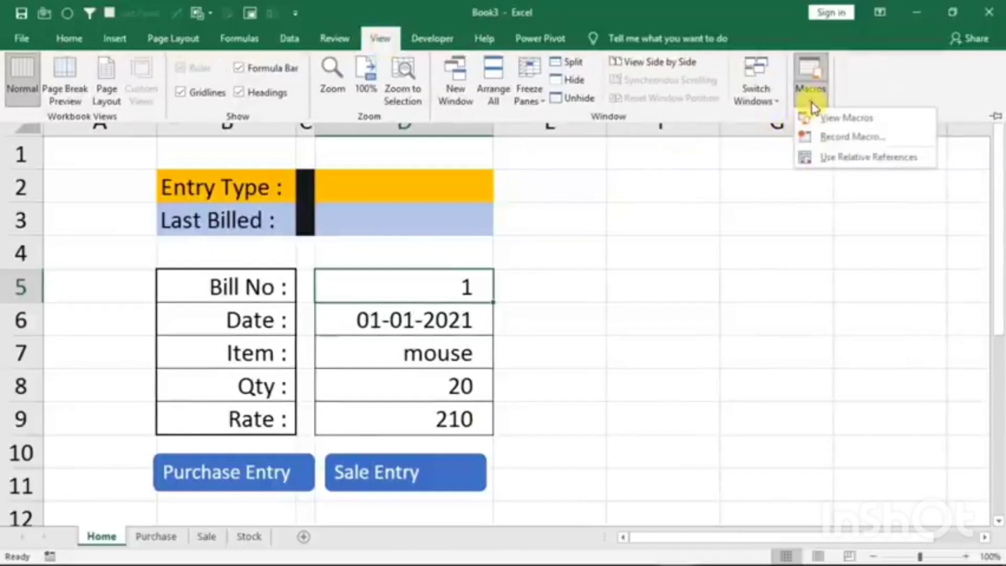
left_click(827, 140)
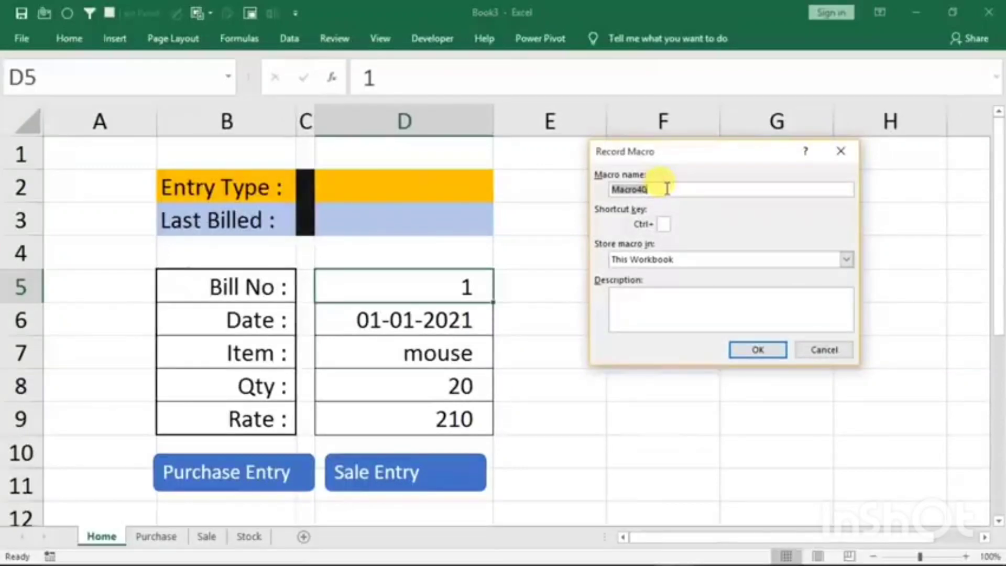
type("p")
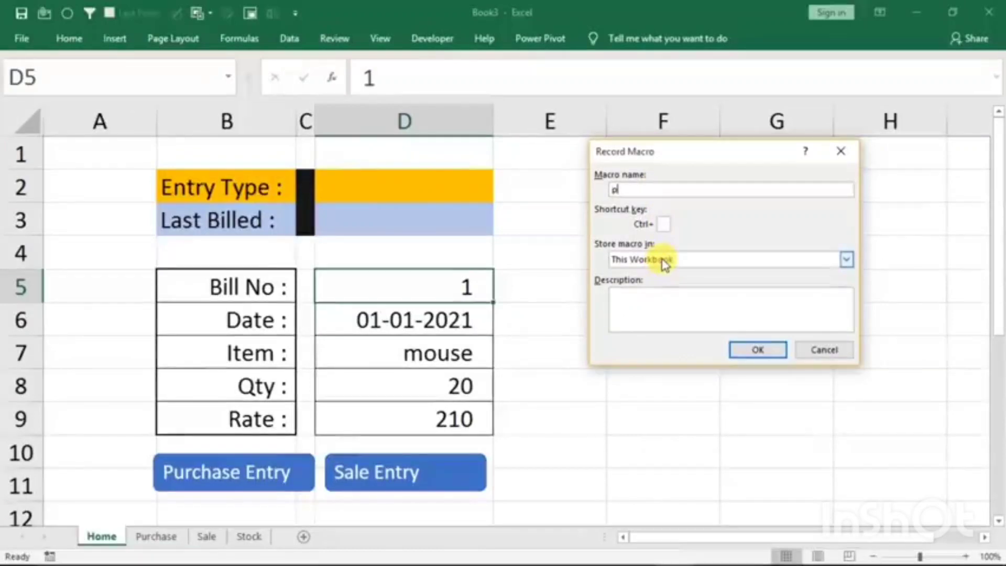
left_click(755, 352)
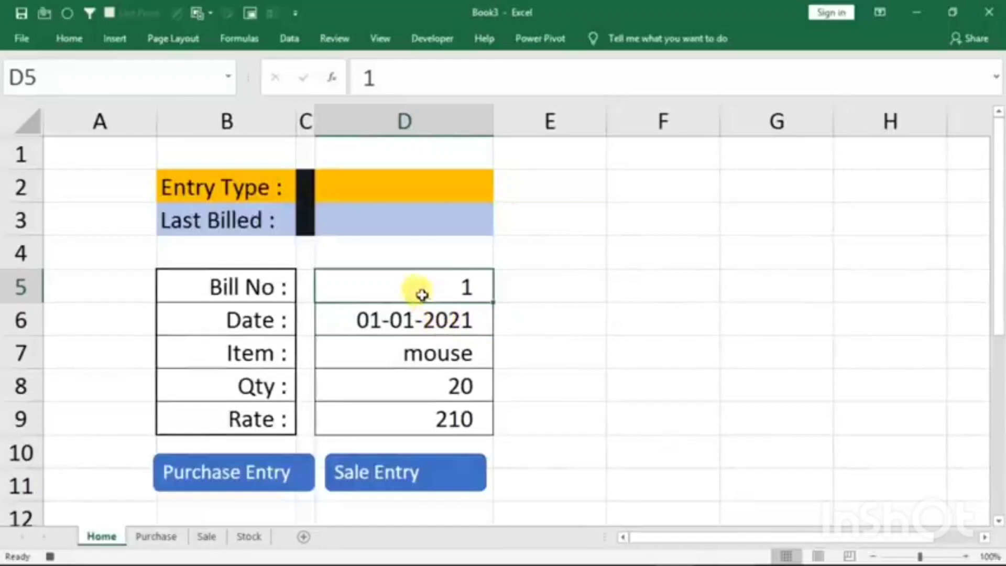
- Copy the form values in D5:D9 and paste them transposed into the Purchase sheet's table, starting at B4
left_click_drag(408, 288, 400, 409)
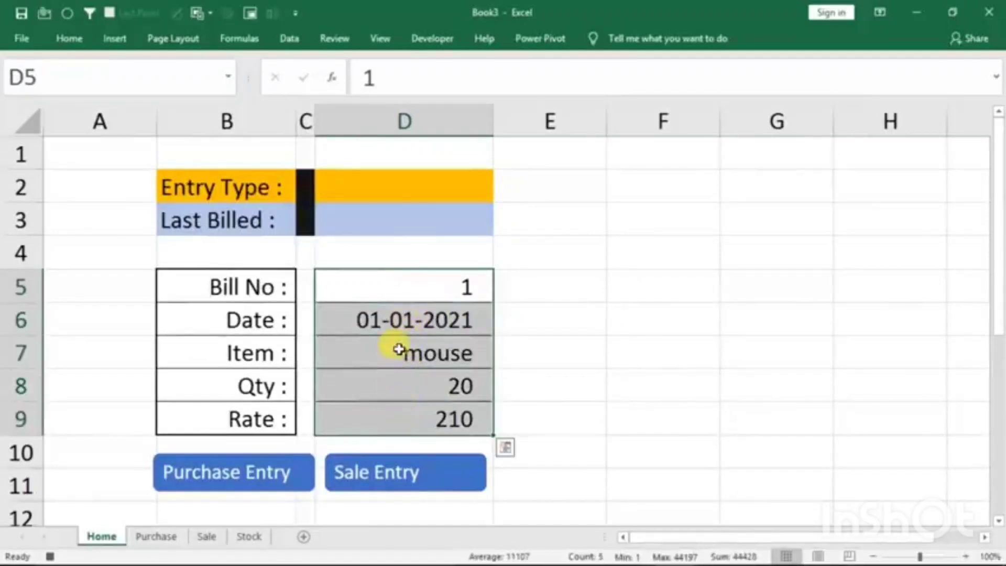
key("ctrl+c")
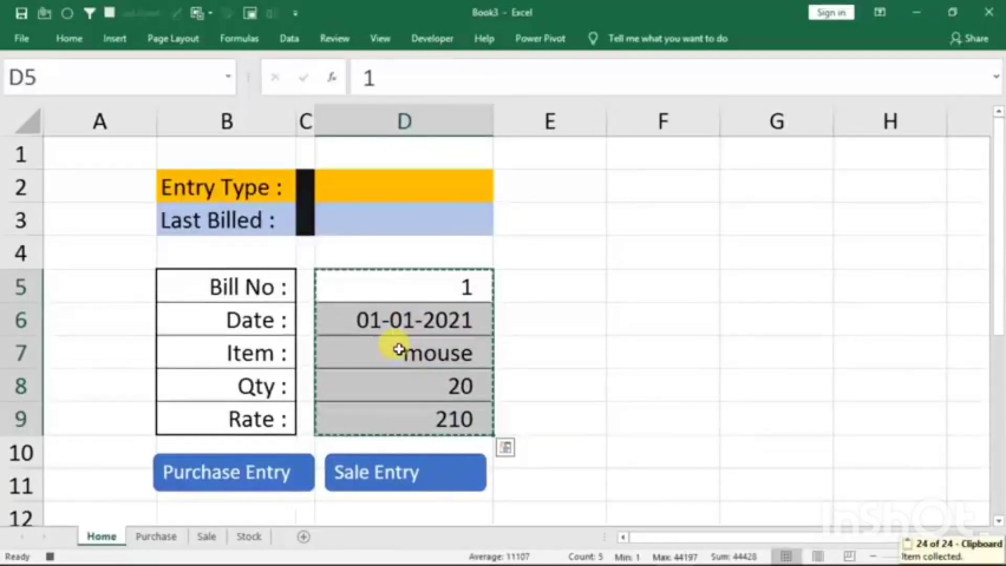
left_click(168, 546)
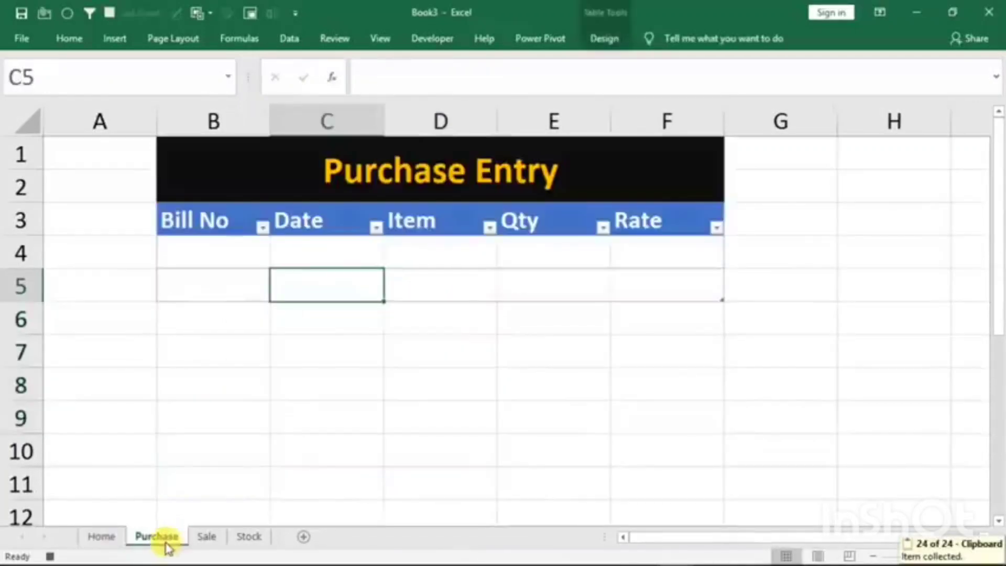
left_click(201, 248)
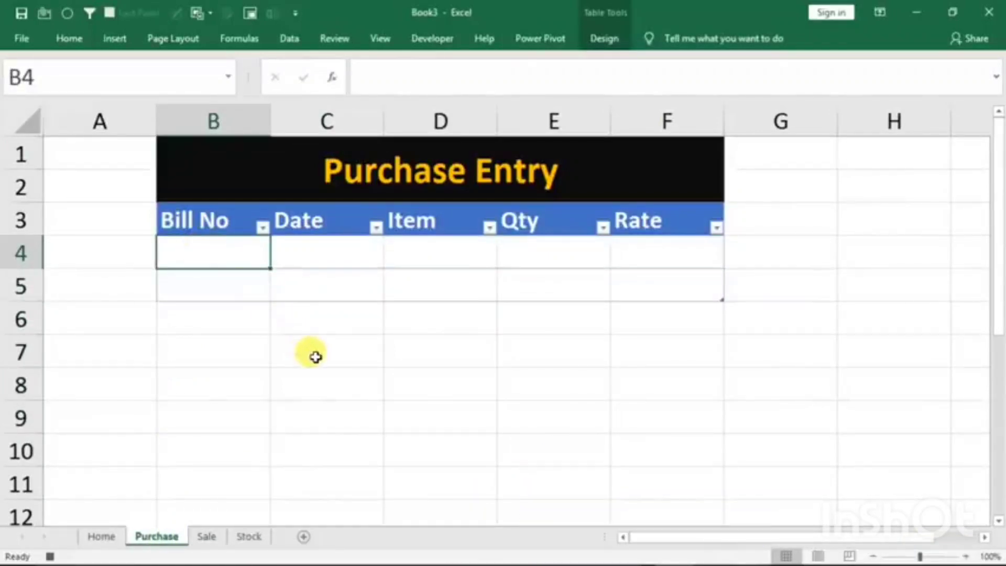
key("alt")
key("h")
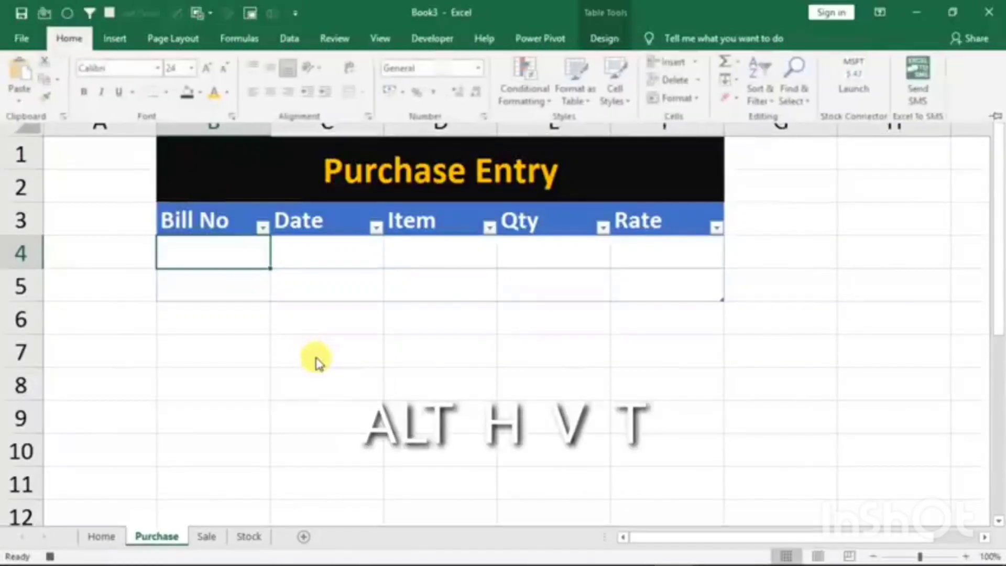
key("v")
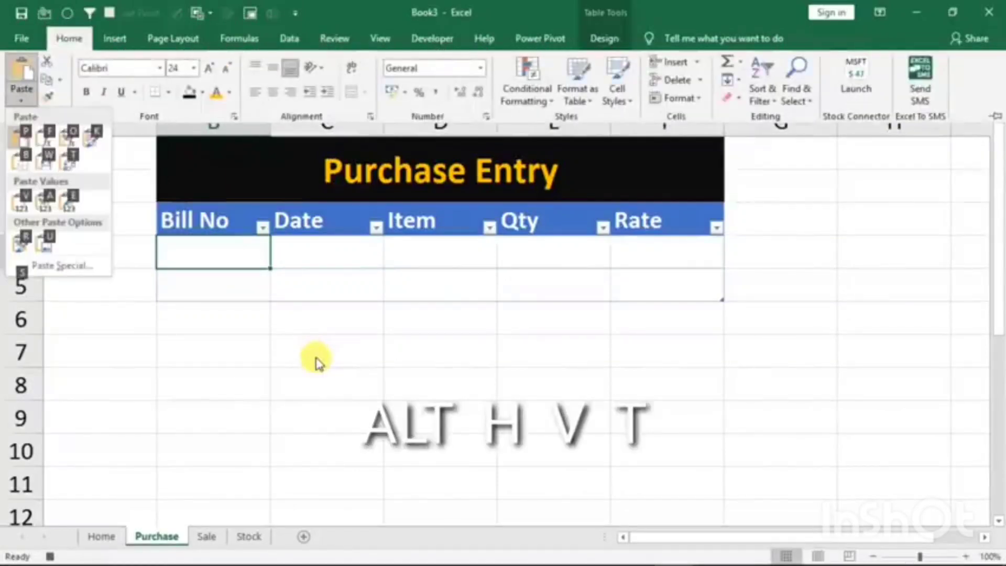
key("t")
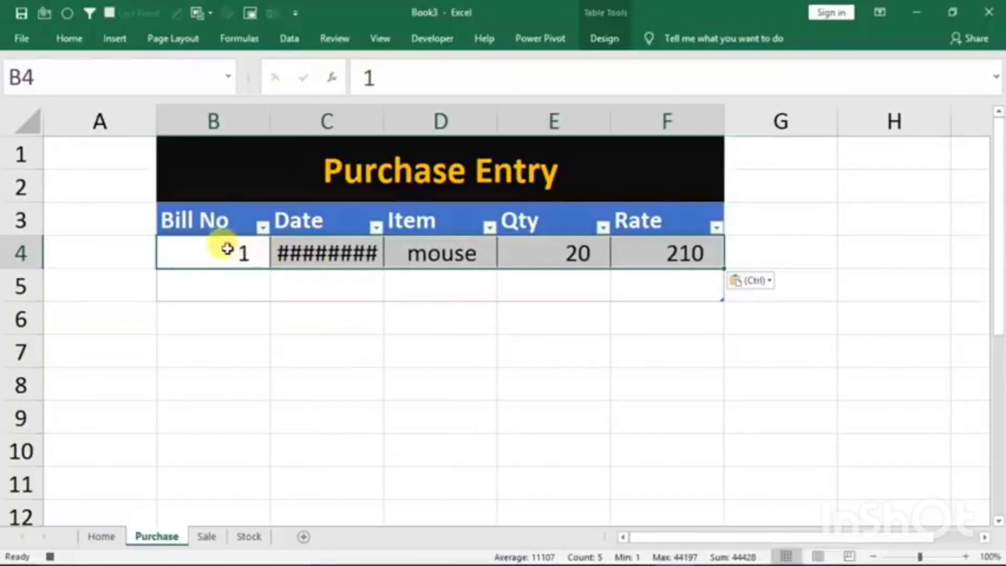
- Insert a new table row above the pasted entry in row 4 of the Purchase sheet
left_click(190, 254)
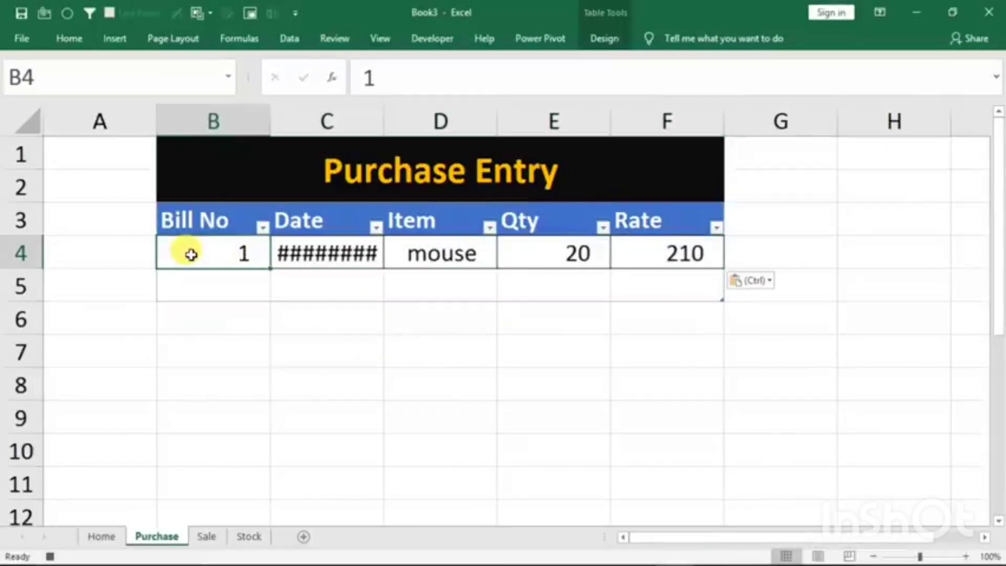
right_click(192, 255)
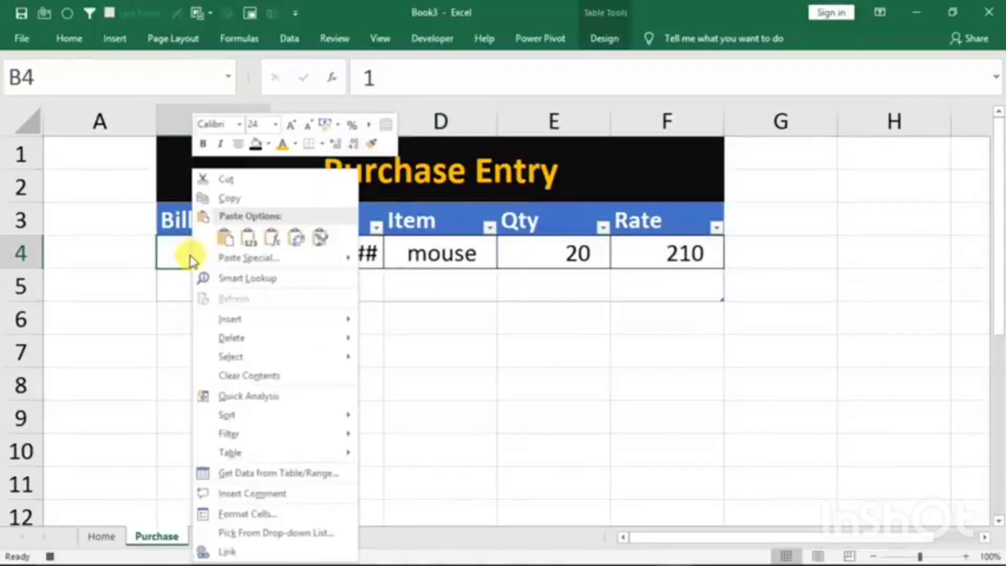
mouse_move(225, 319)
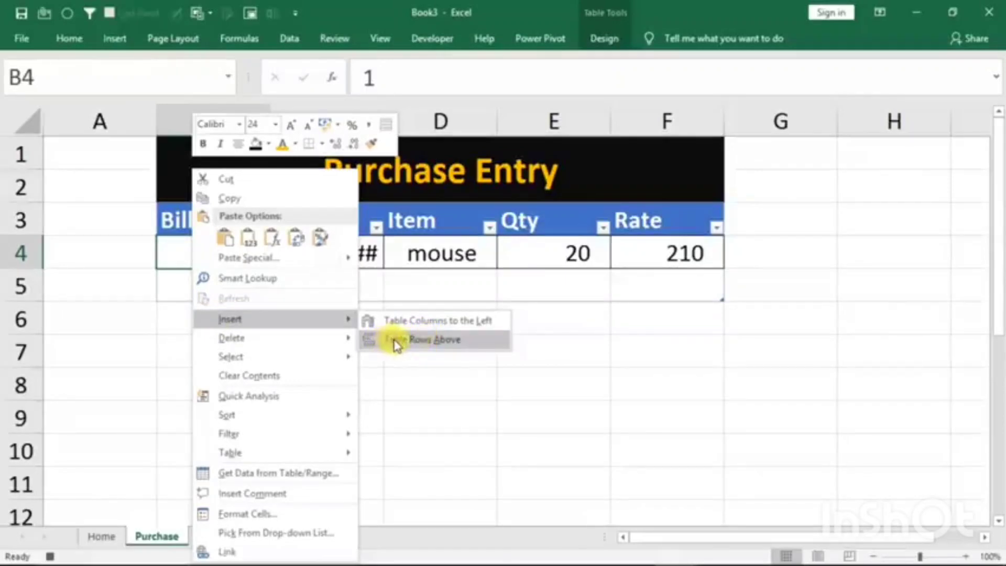
left_click(424, 340)
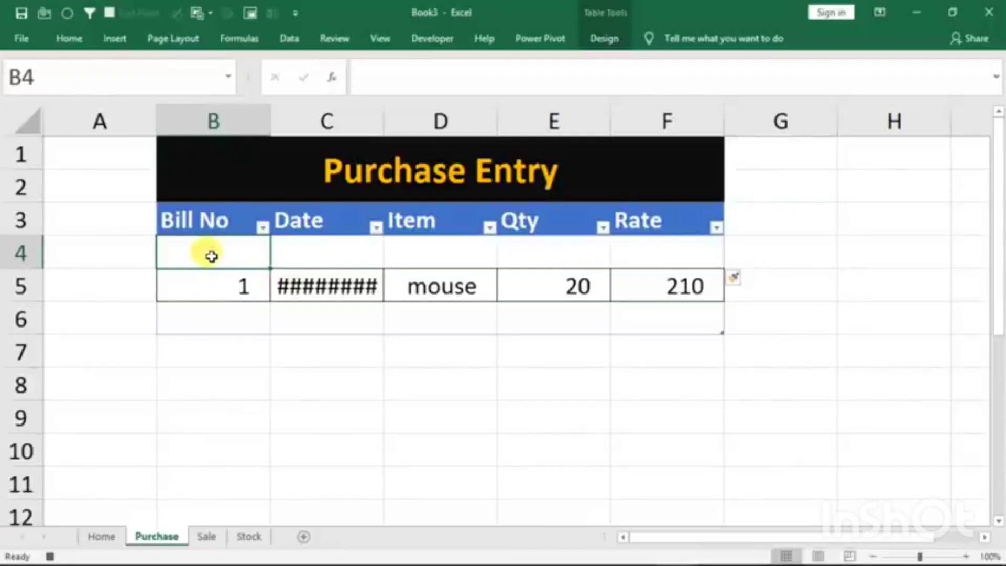
- Clear the form values in D5:D9 on the Home sheet and stop the macro recording with cell D2 selected
left_click(99, 539)
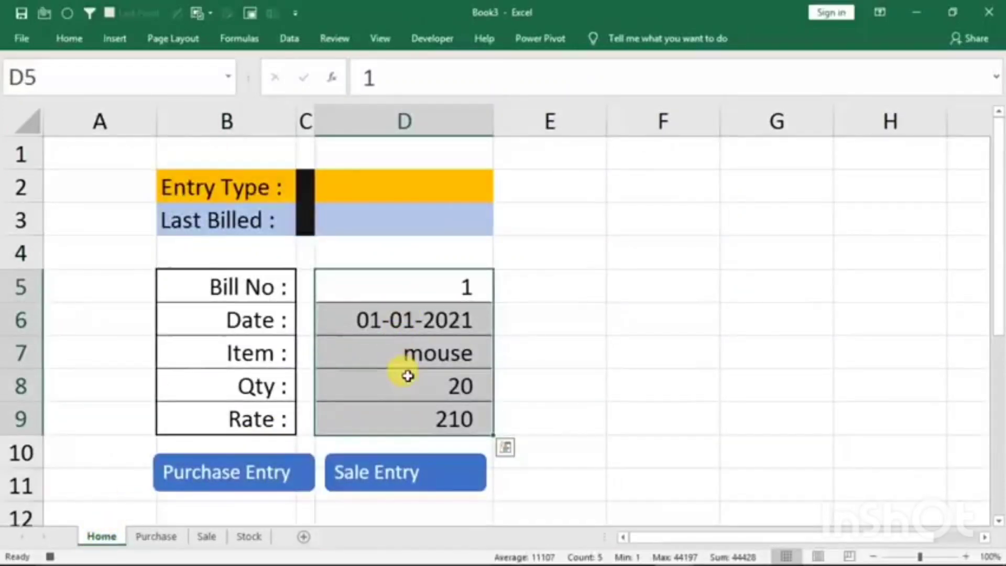
key("Delete")
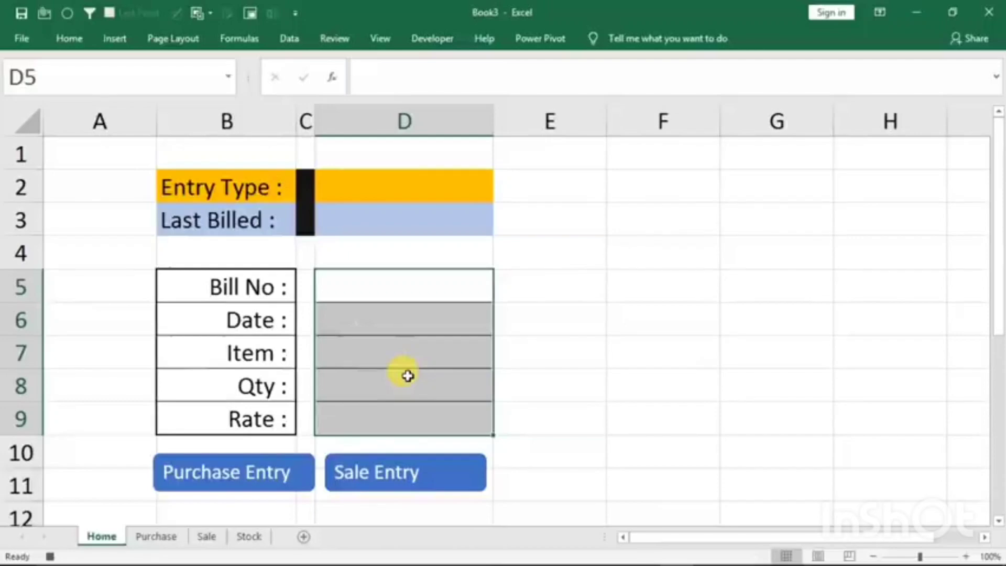
left_click(388, 190)
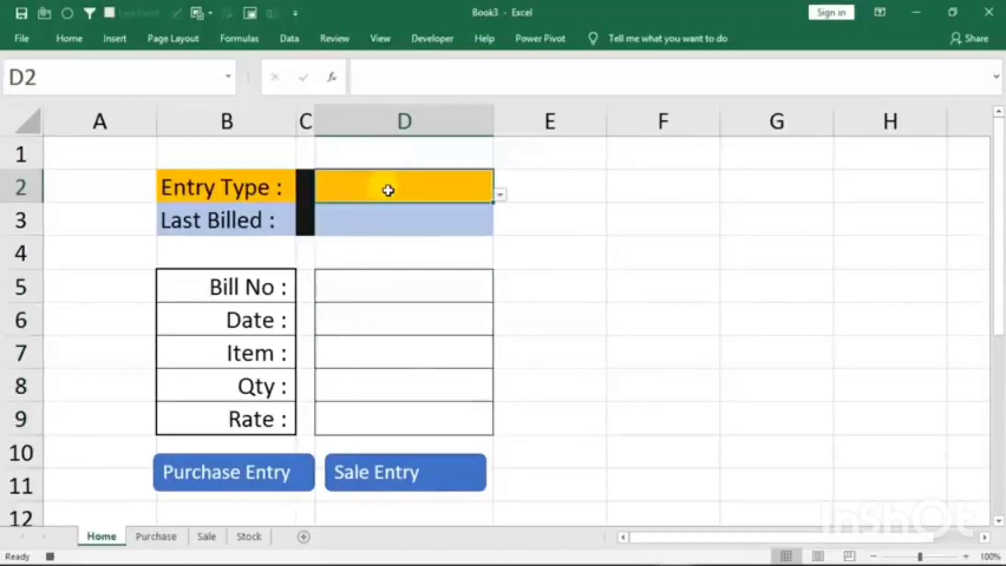
left_click(50, 555)
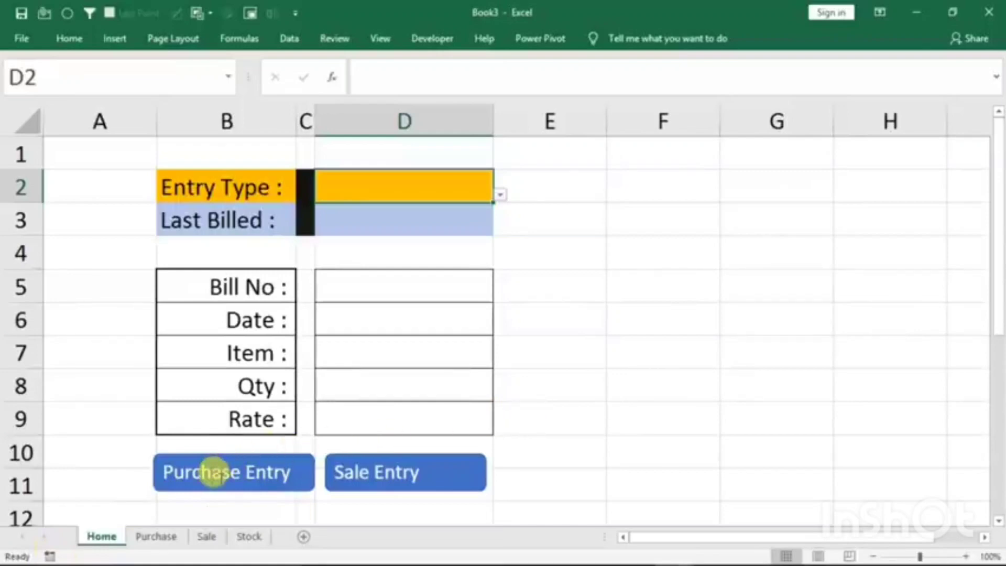
- Assign the macro p to the Purchase Entry button on the Home sheet
right_click(234, 474)
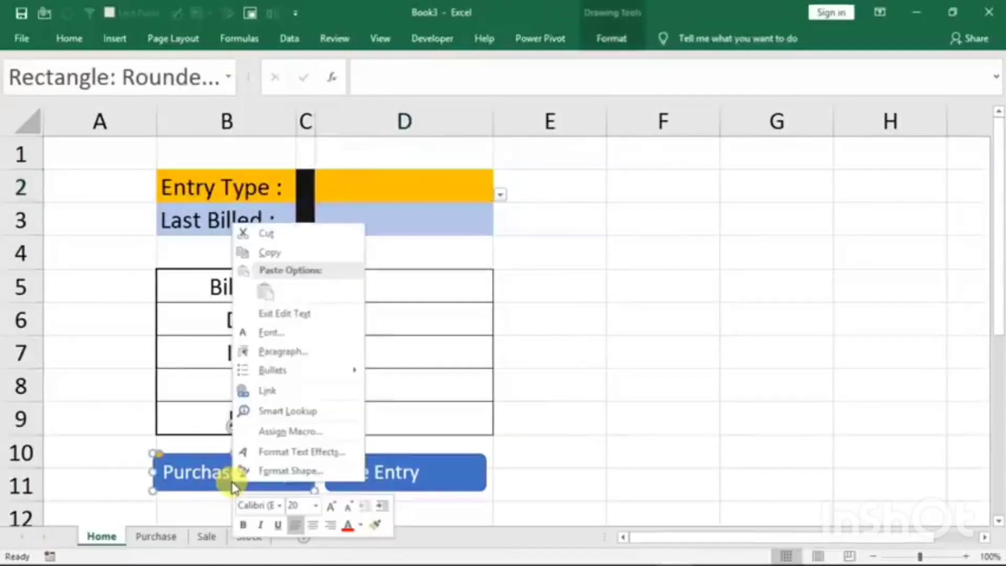
left_click(286, 432)
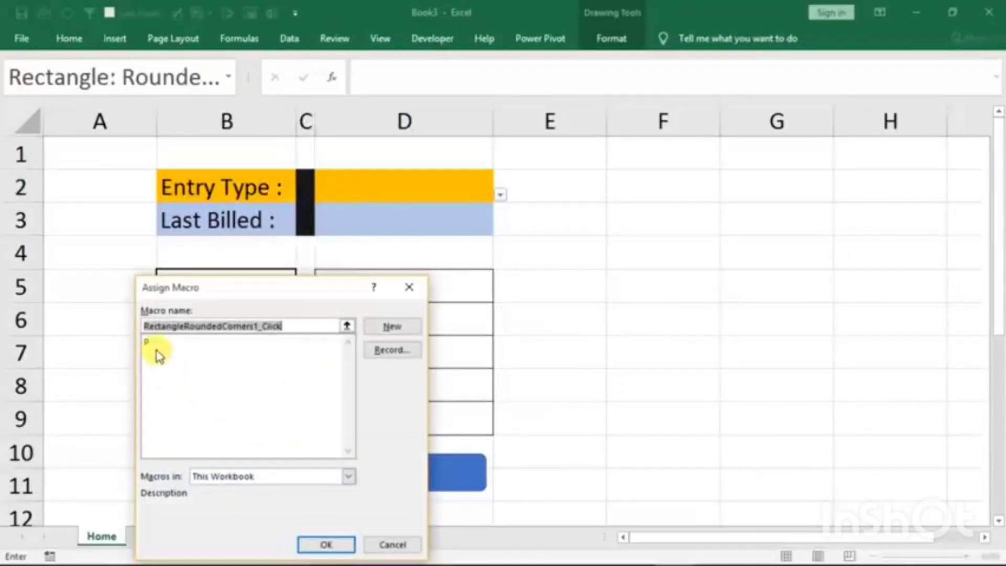
left_click(158, 341)
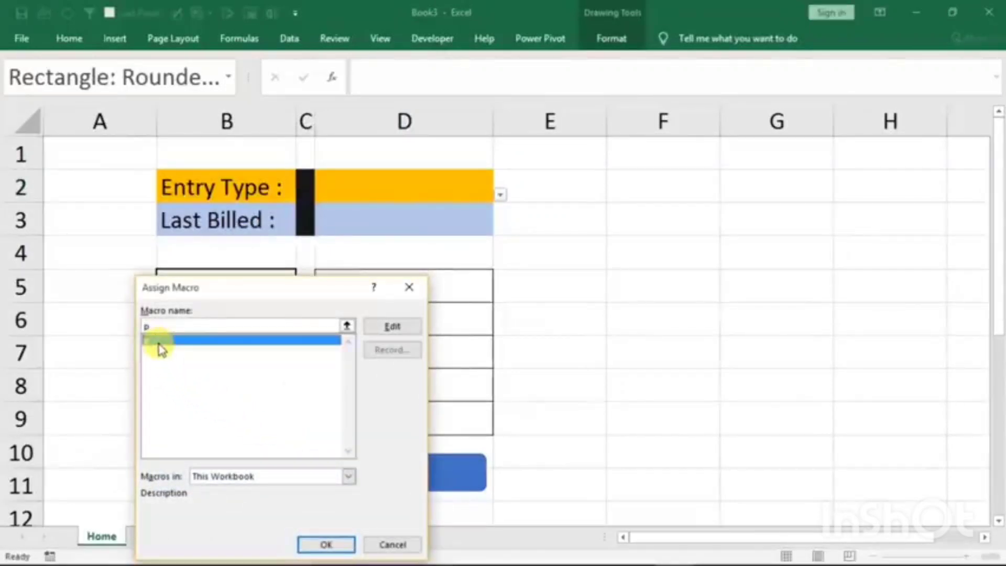
left_click(309, 545)
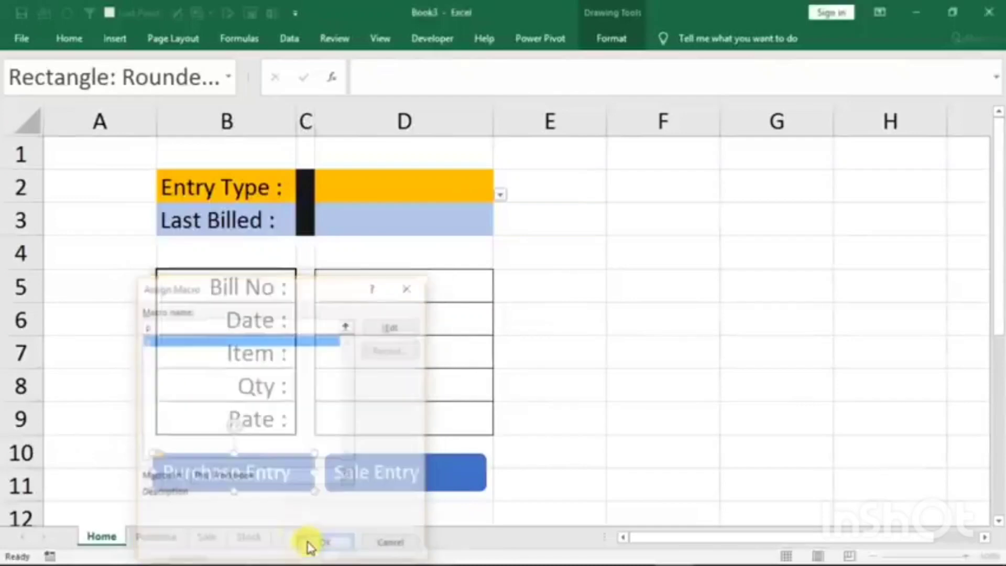
- Delete the mouse entry in row 5 of the Purchase sheet's table
left_click(639, 408)
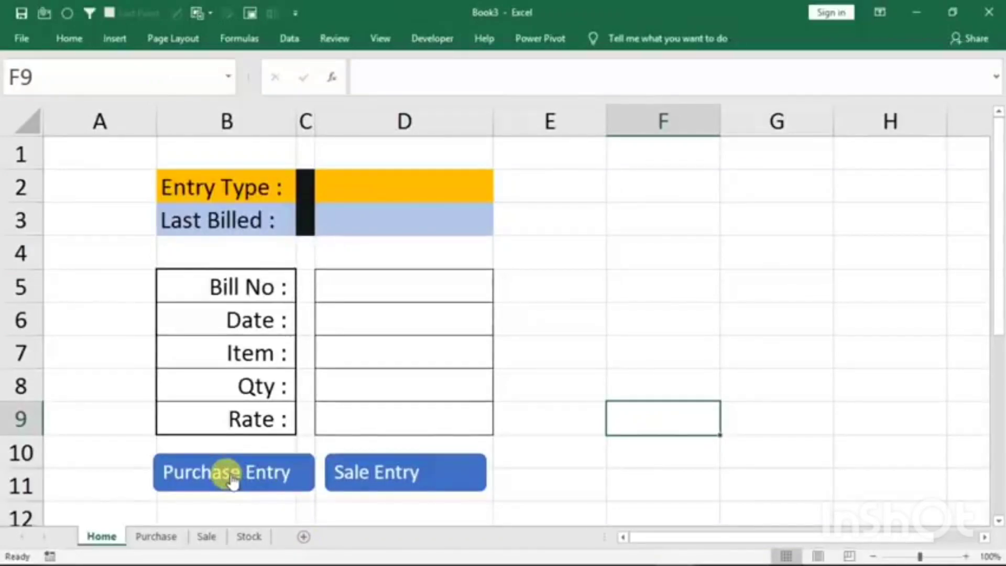
left_click(151, 537)
left_click(178, 285)
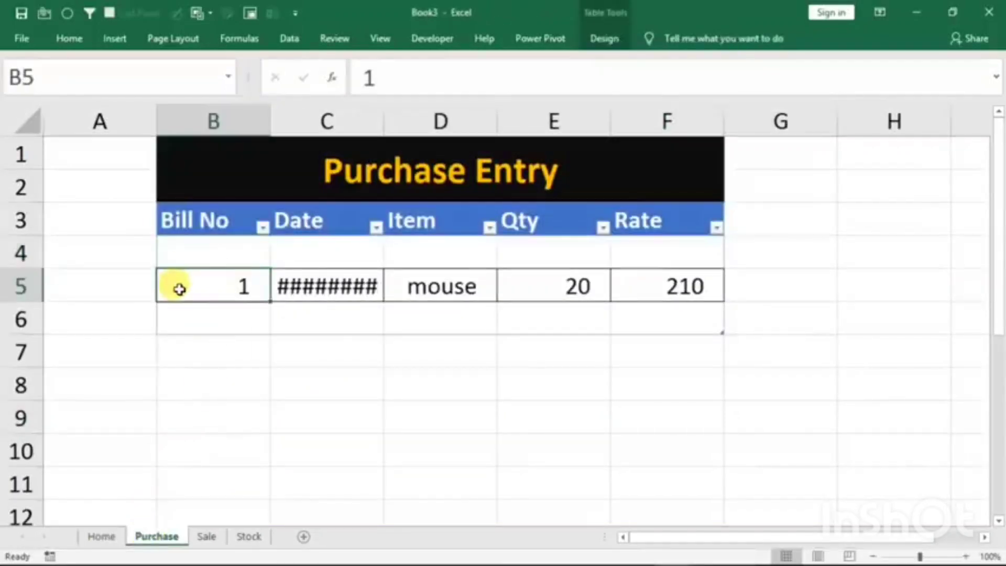
right_click(19, 286)
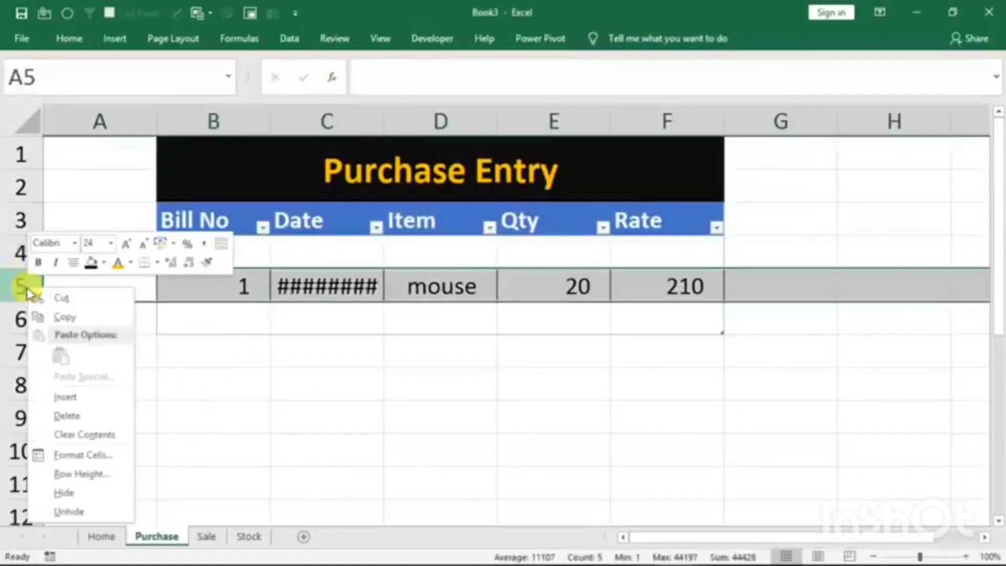
left_click(64, 433)
left_click(315, 274)
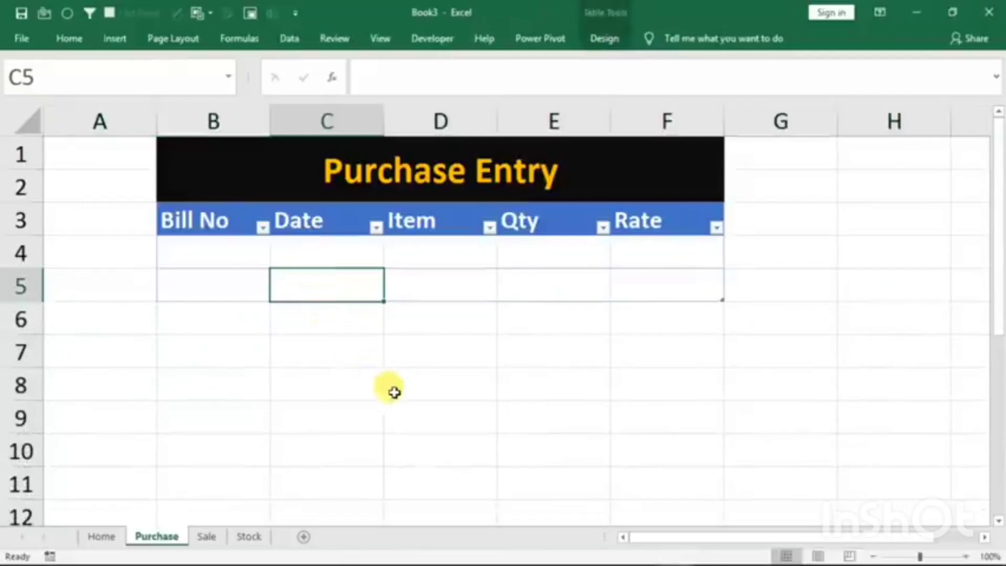
- On the Home sheet's form, enter 1 as the Bill No and 1/1/2021 as the Date
left_click(102, 536)
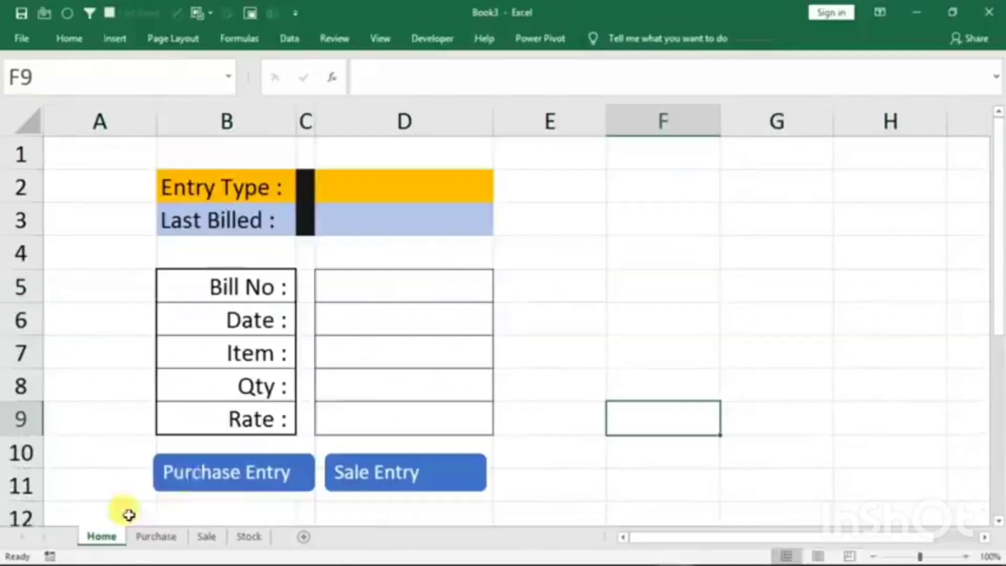
left_click(388, 293)
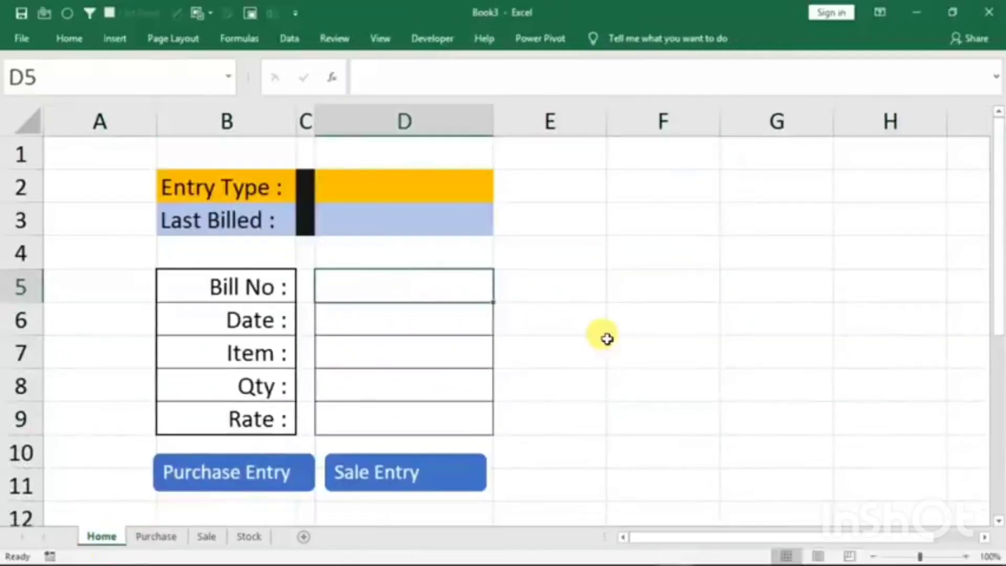
type("1")
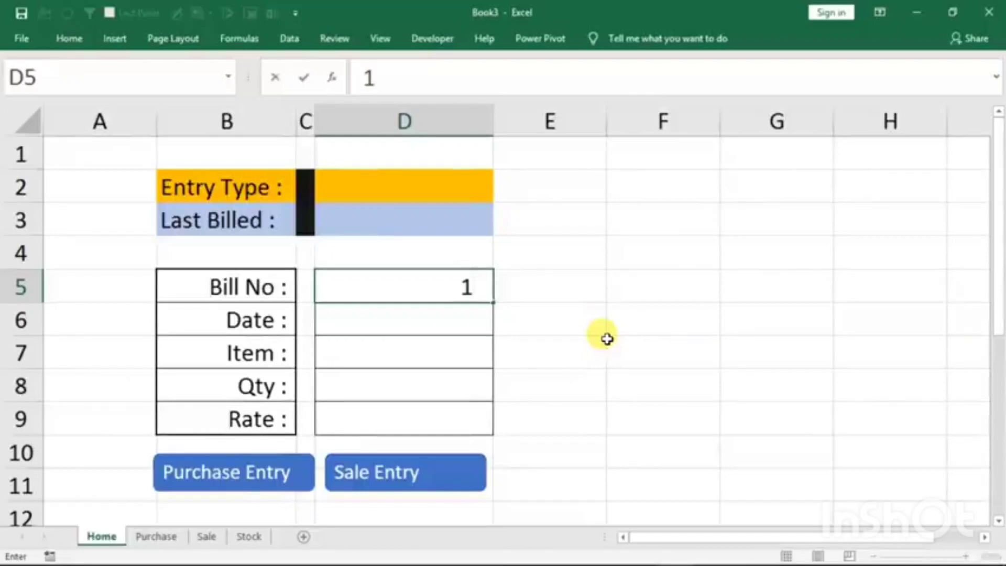
key("Return")
type("1")
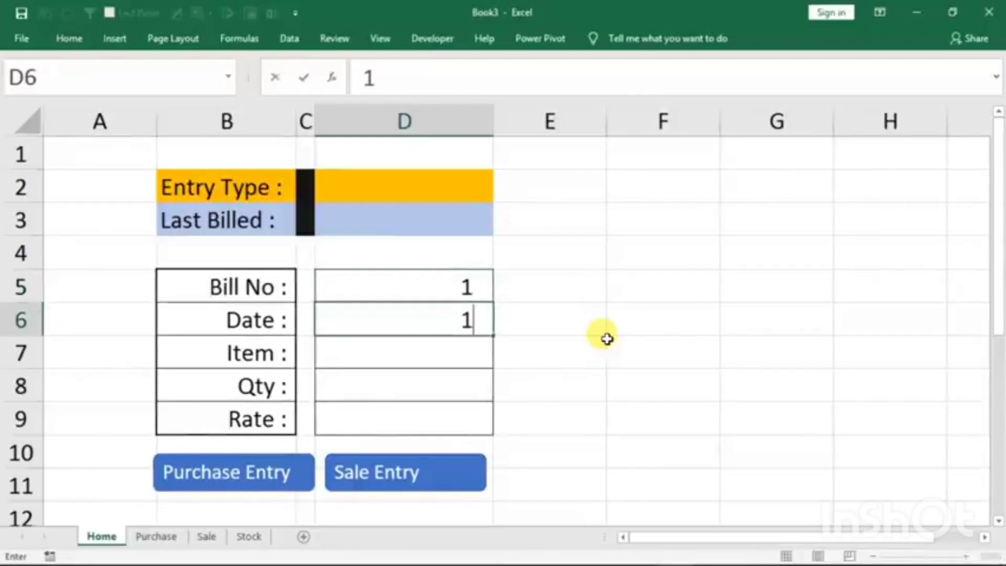
type("/1/2021")
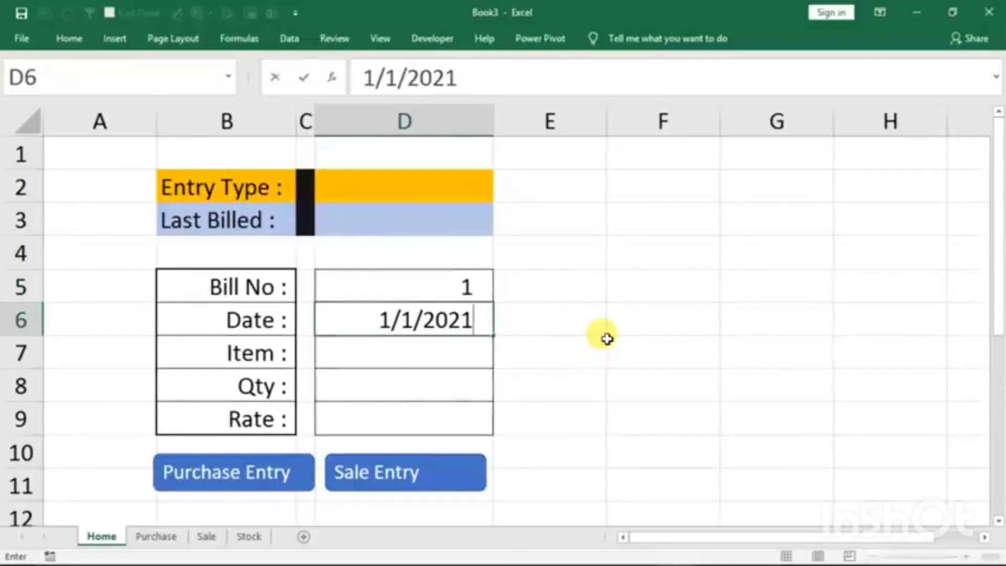
key("Return")
- Fill in the rest of the form with Item mouse, Qty 10 and Rate 110
type("mouse")
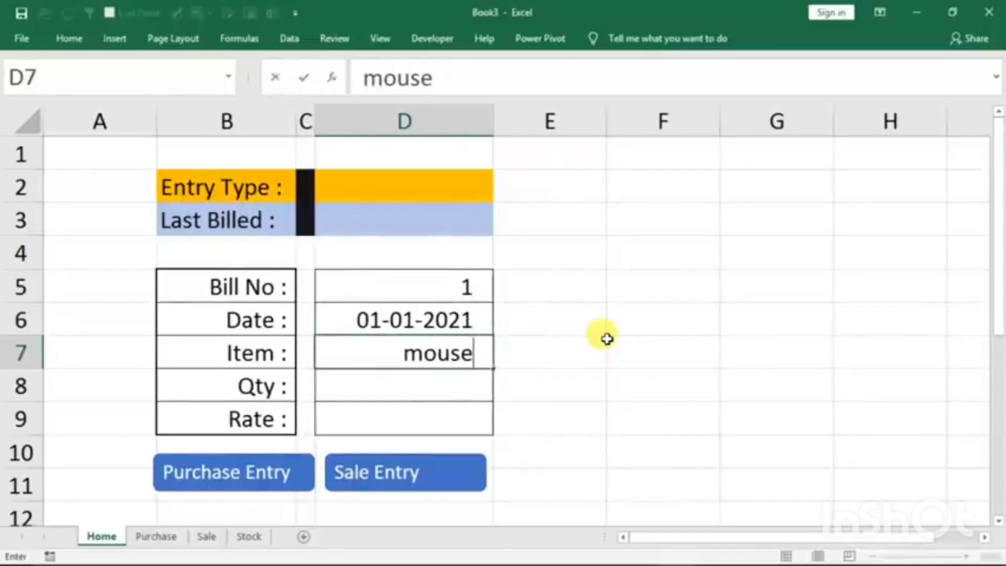
key("Return")
type("10")
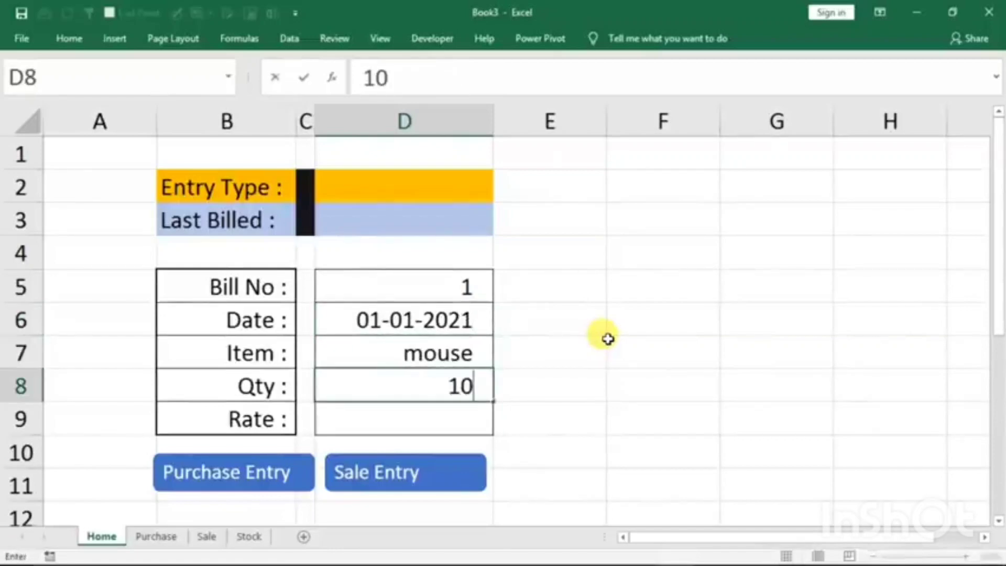
key("Return")
type("110")
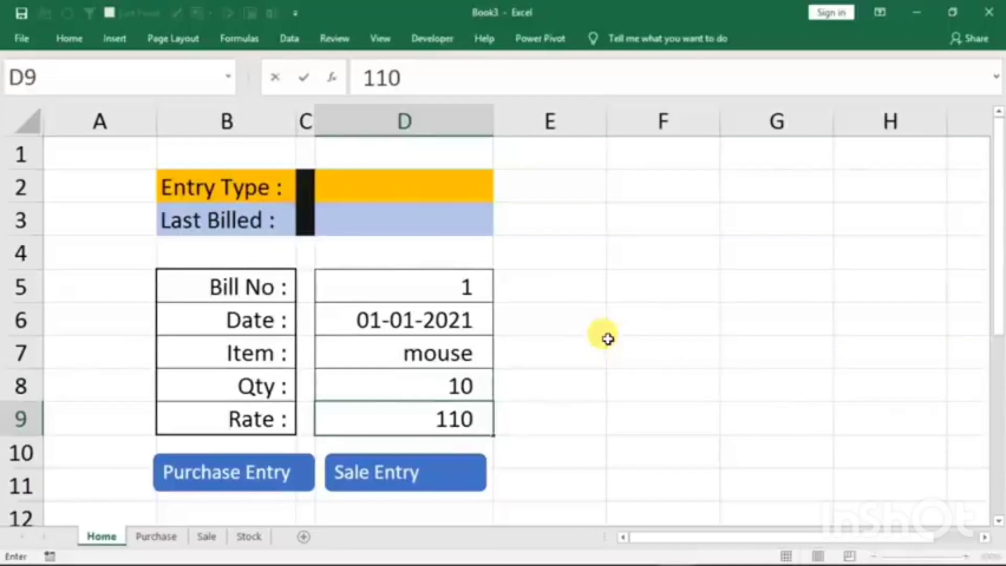
- Run the Purchase Entry macro on the form and widen the Date column on the Purchase sheet to fit its dates
left_click(241, 474)
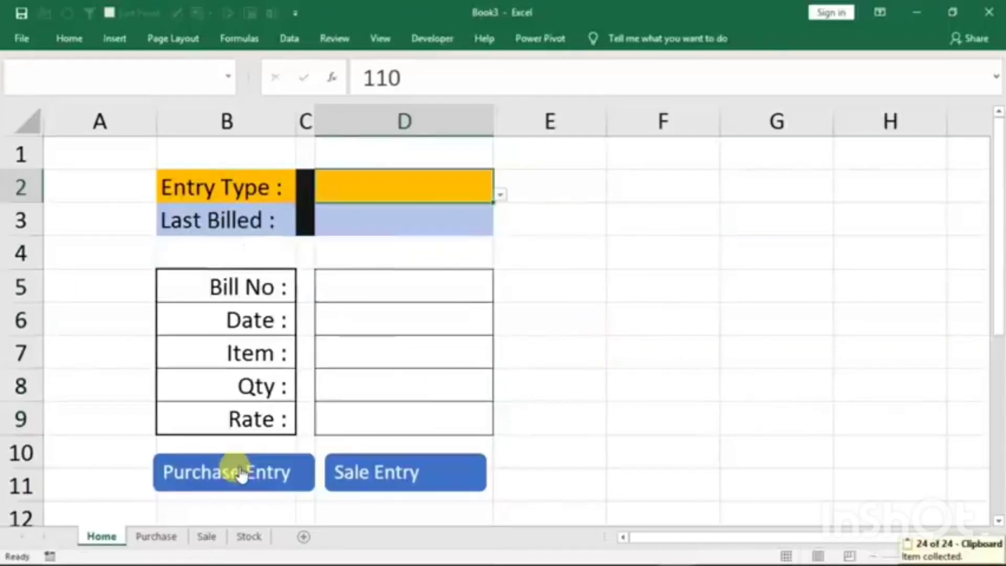
left_click(157, 538)
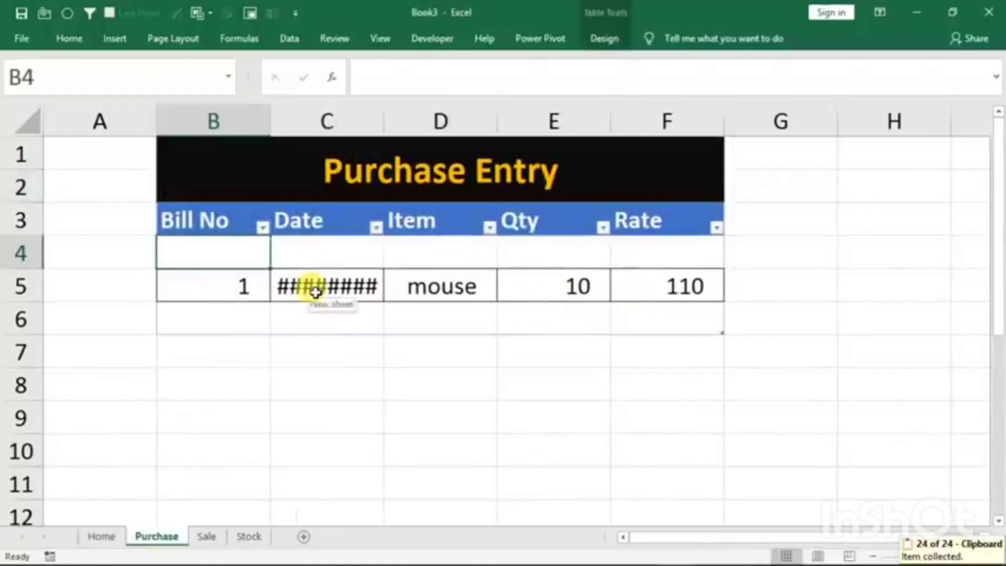
left_click_drag(382, 121, 431, 126)
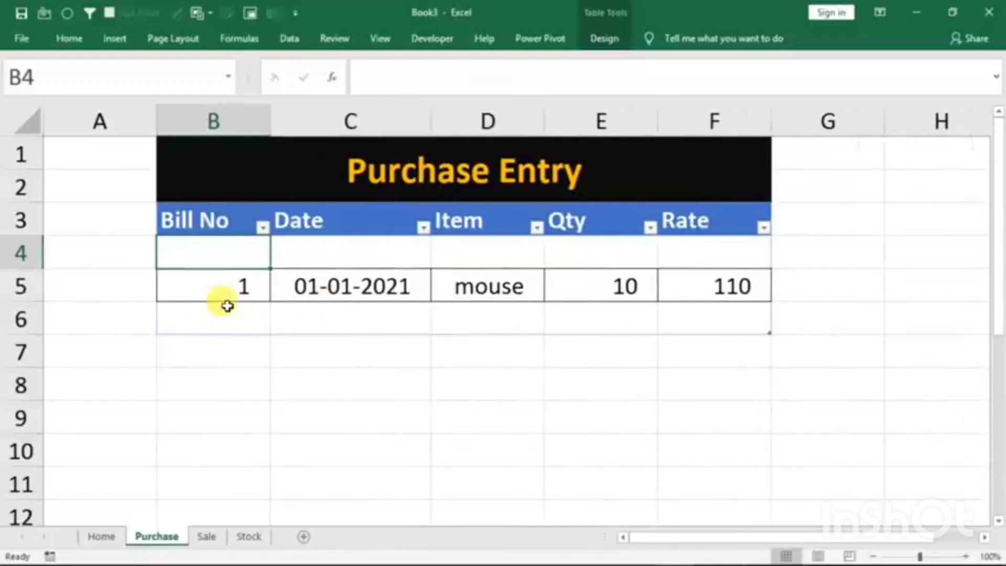
- Return to the Home sheet's form and enter 2 as the Bill No
left_click(103, 535)
left_click(388, 294)
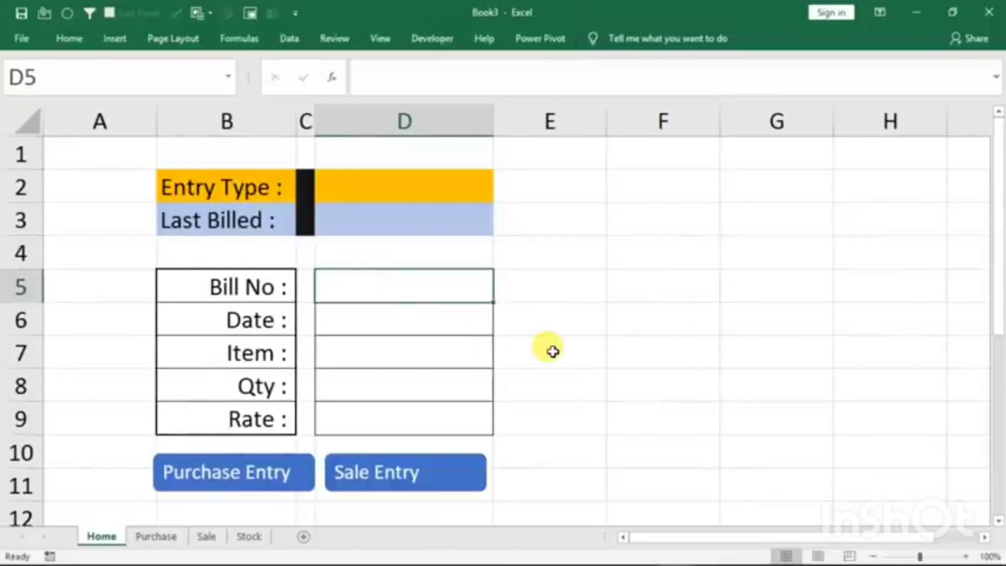
type("2")
key("Return")
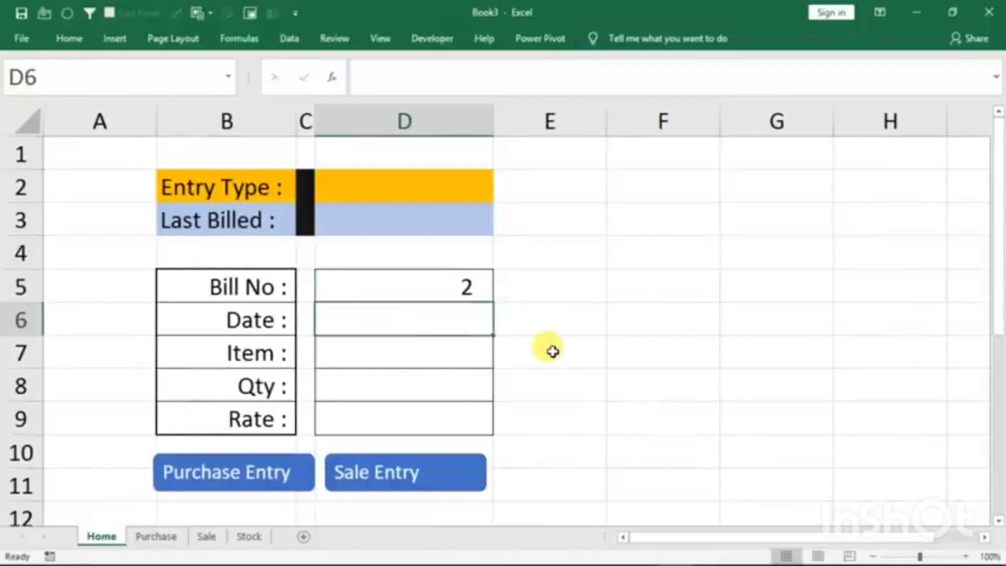
type("keyb")
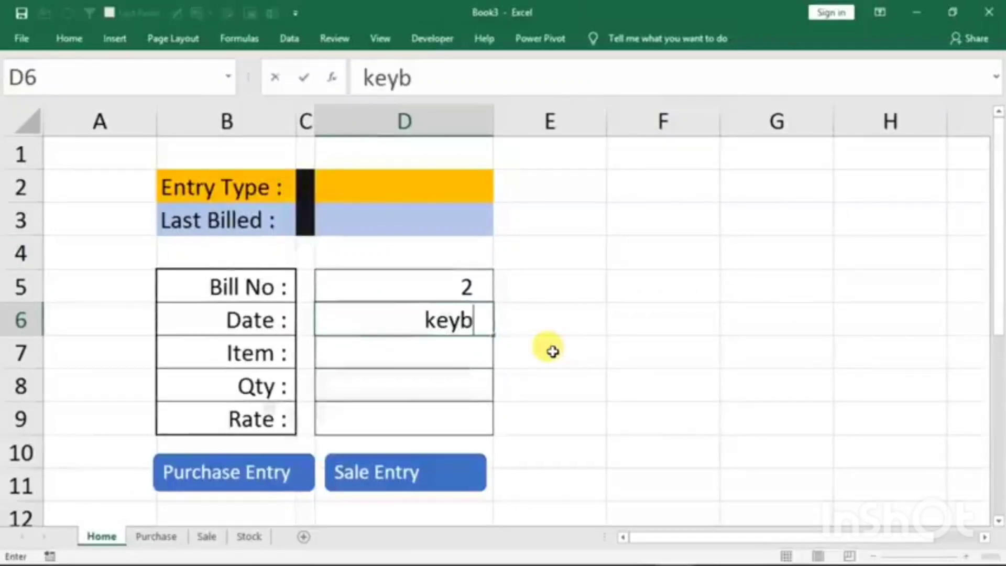
type("oard")
key("Return")
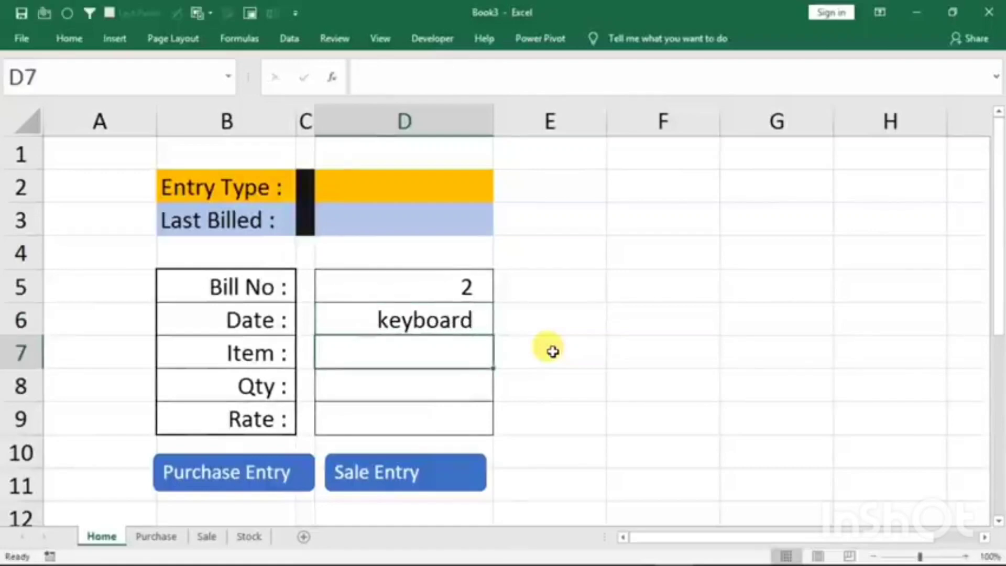
- Set the form's Date to 1/1/2021 and its Item to keyboard
left_click(457, 320)
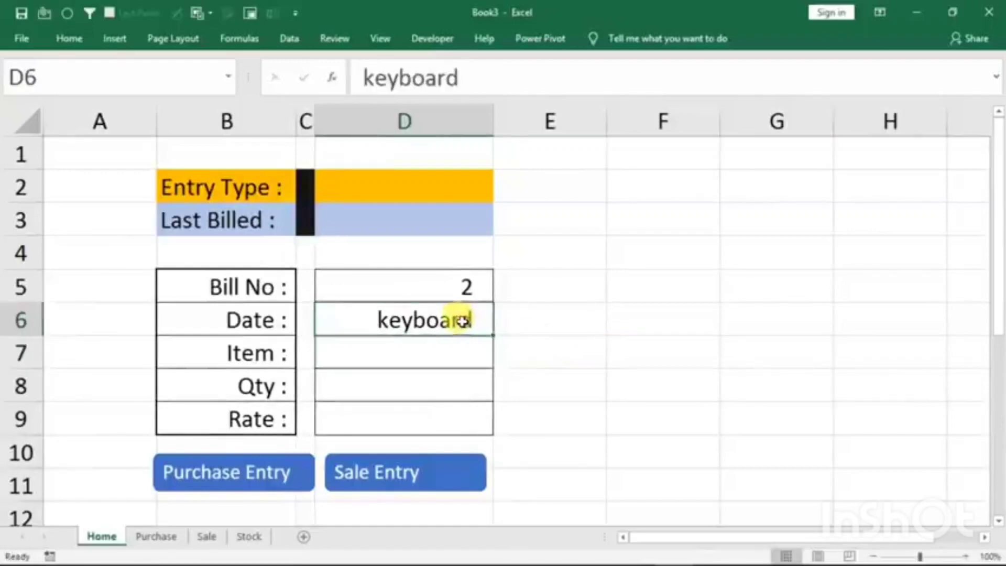
type("1/")
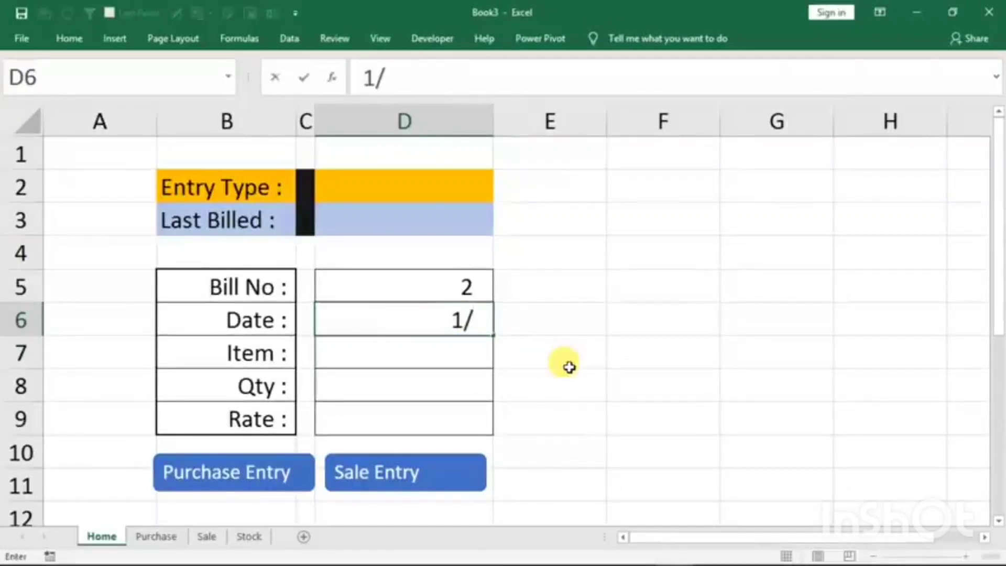
type("1/2021")
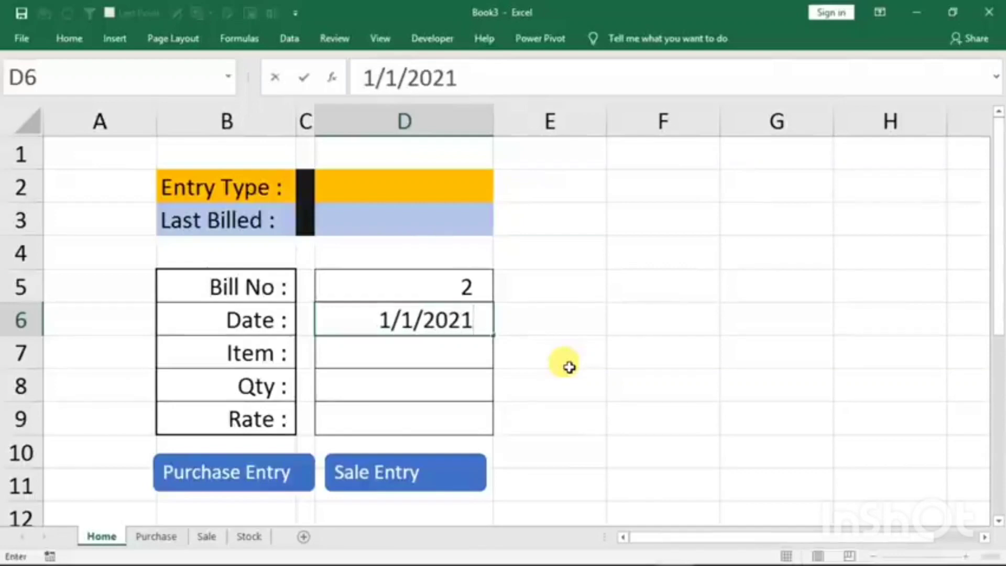
key("Return")
type("keyb")
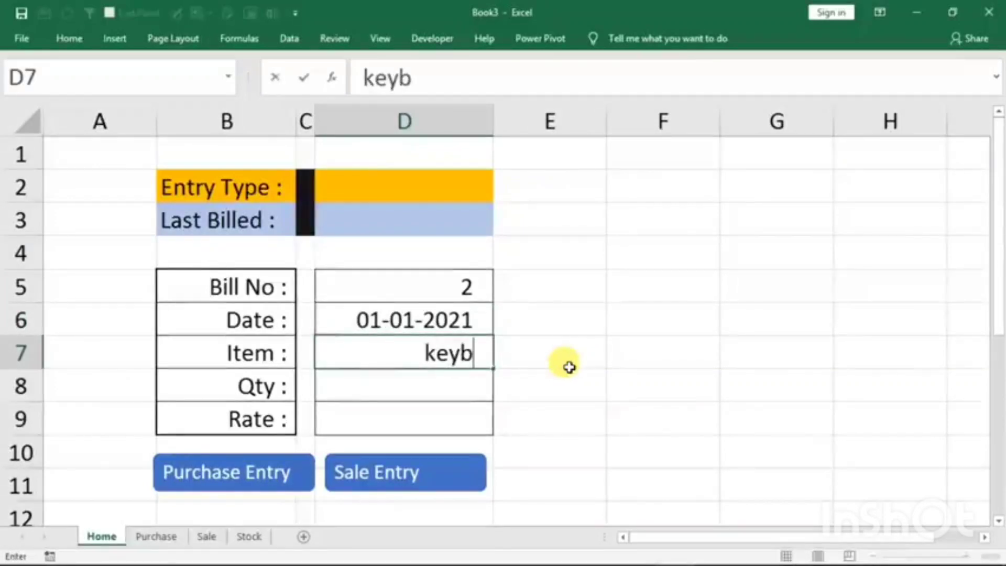
type("oard")
key("Return")
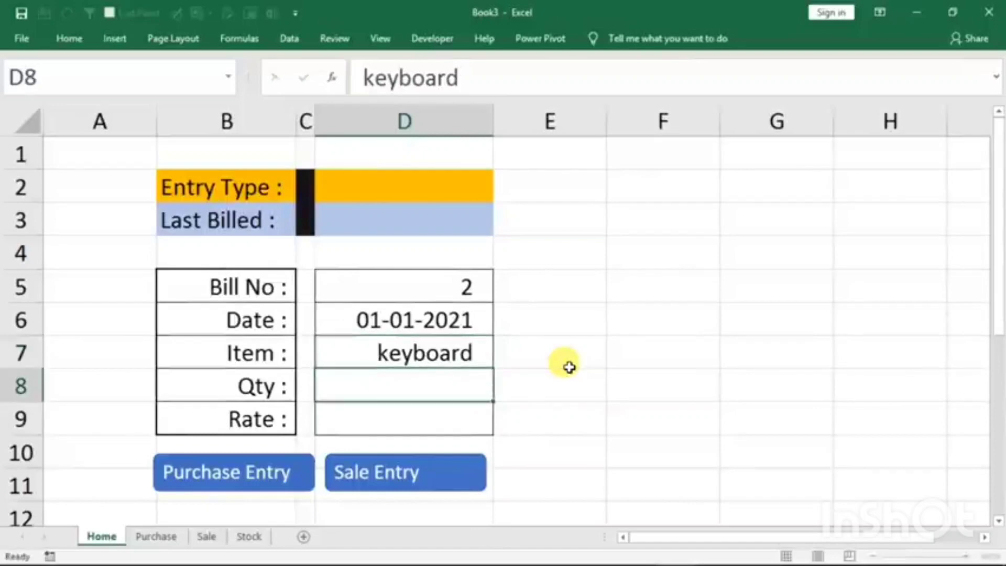
- Enter Qty 30 and Rate 120, and transfer the form to the Purchase sheet's table with the Purchase Entry macro
type("30")
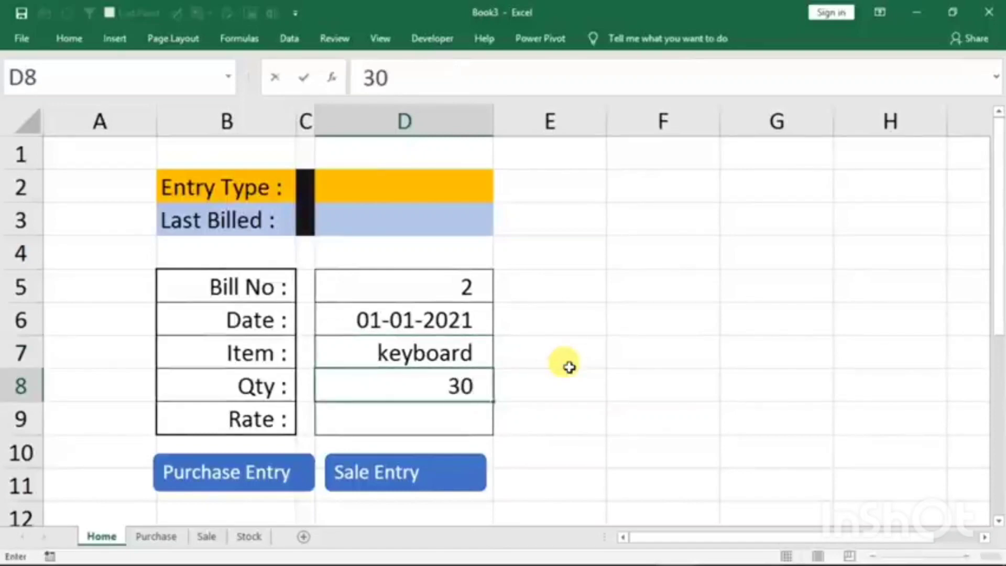
key("Return")
type("120")
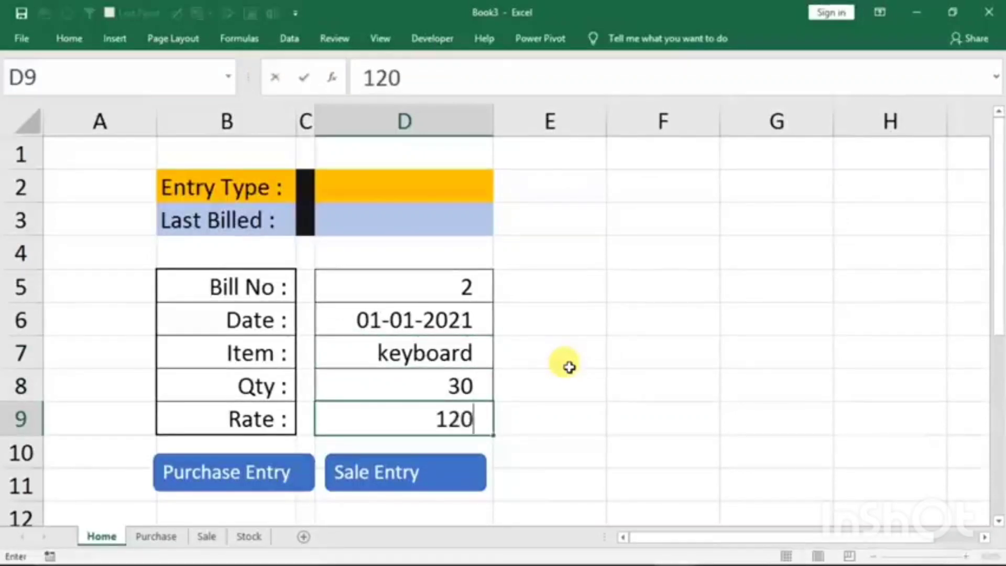
left_click(264, 468)
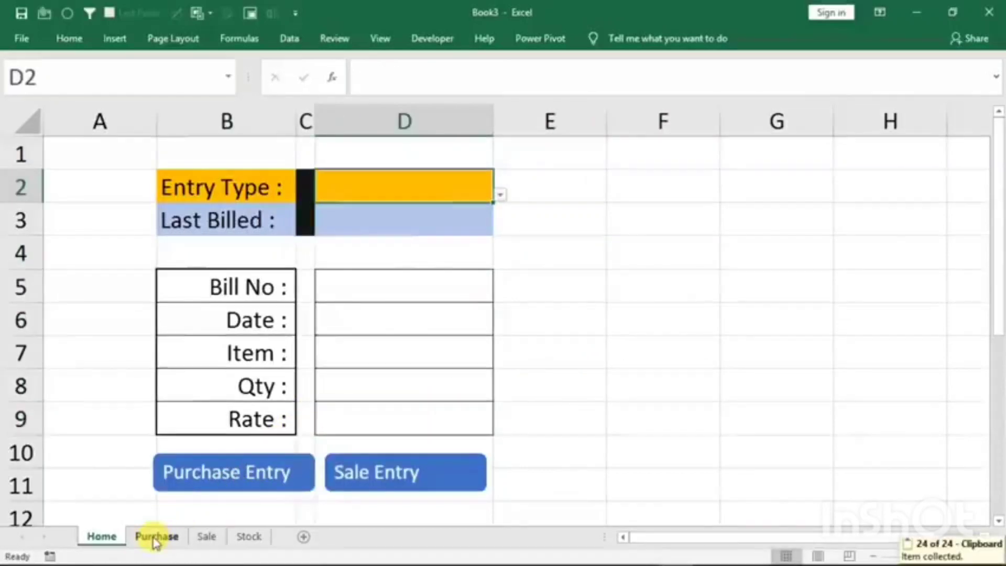
left_click(155, 536)
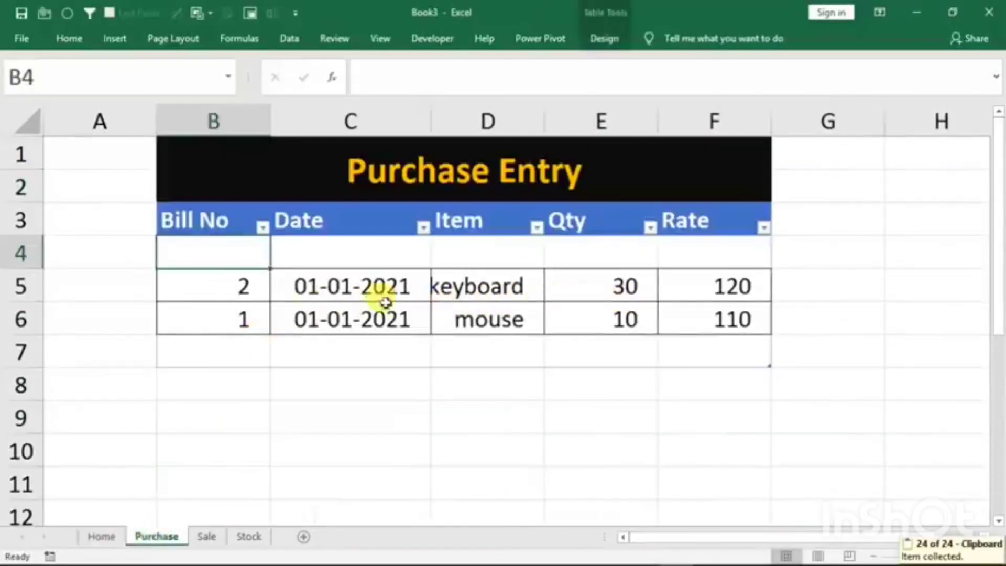
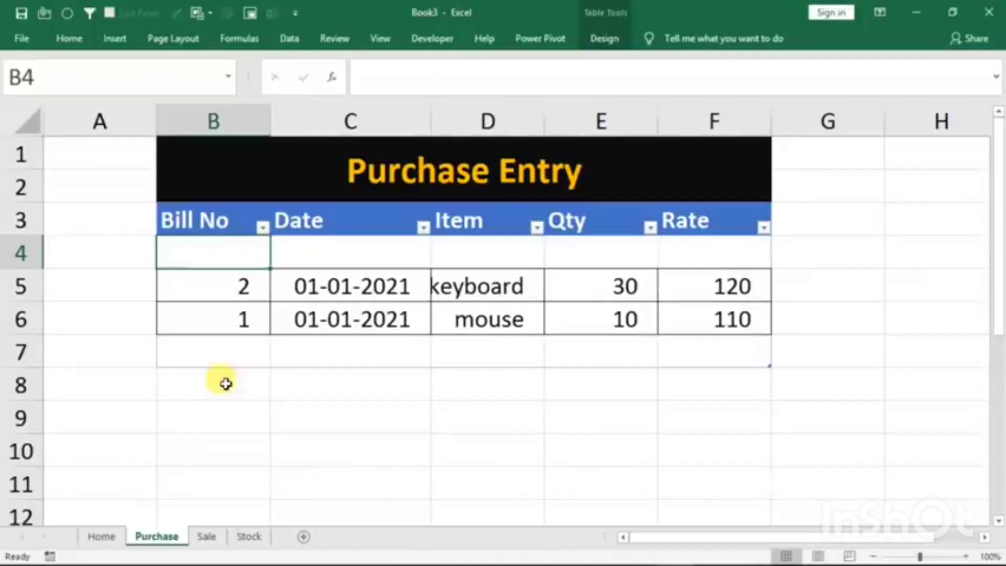
- Return to the Home sheet's form and enter Bill No. 1 and the Date 1/1/2021
left_click(100, 537)
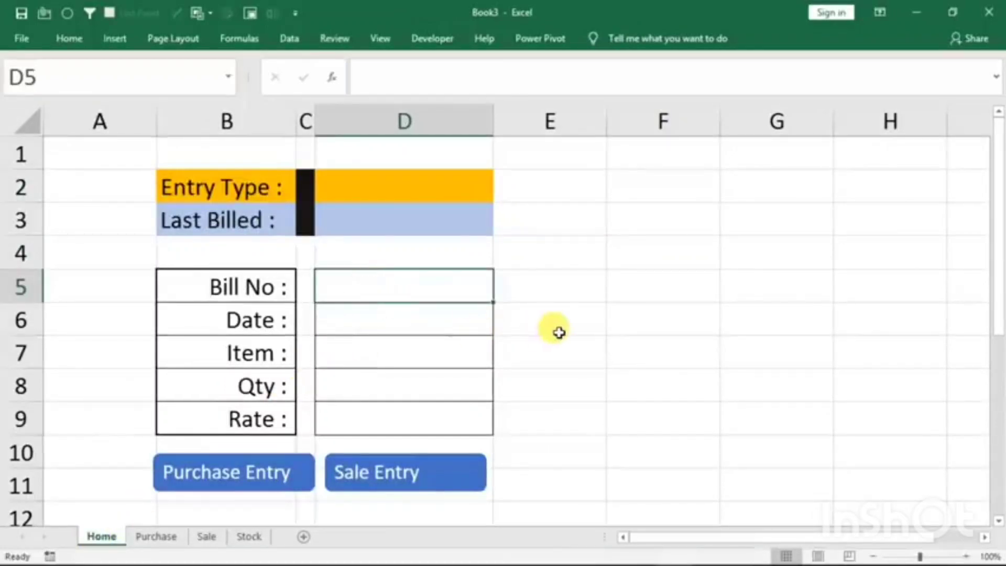
type("1")
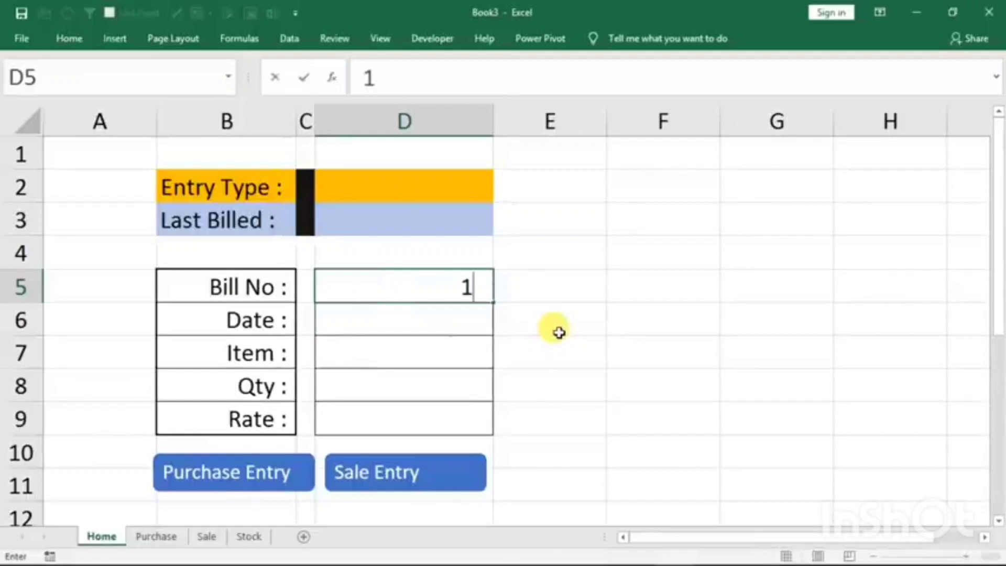
key("Return")
type("1/1/2021")
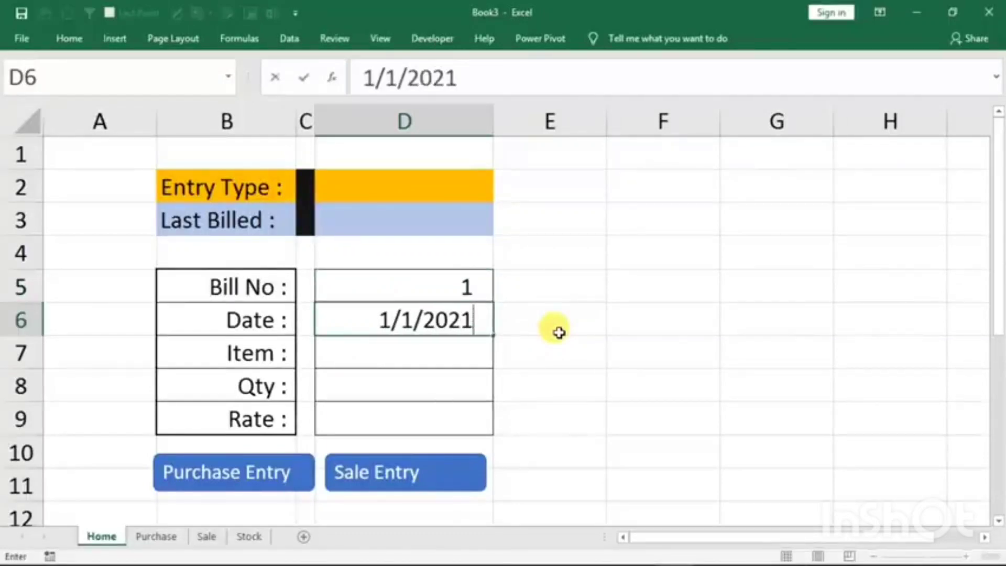
key("Return")
- Fill in the form's Item as mouse, with Qty 10 and Rate 210
type("mouse")
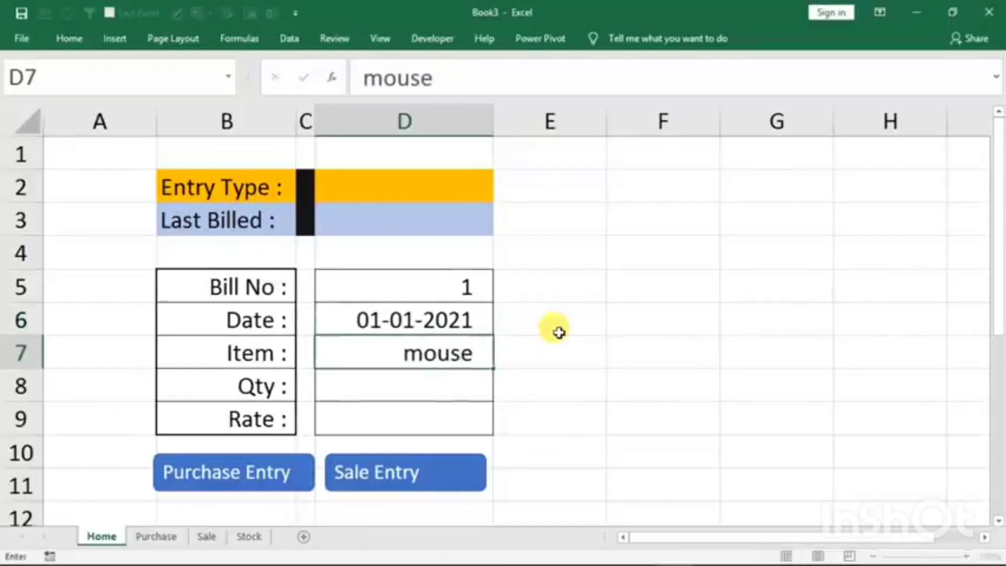
key("Return")
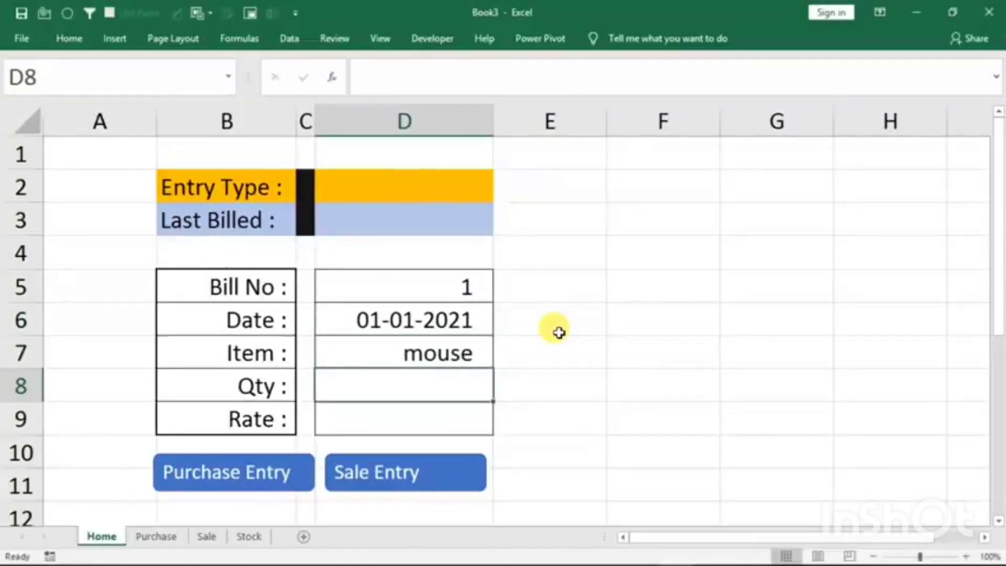
type("10")
key("Return")
type("210")
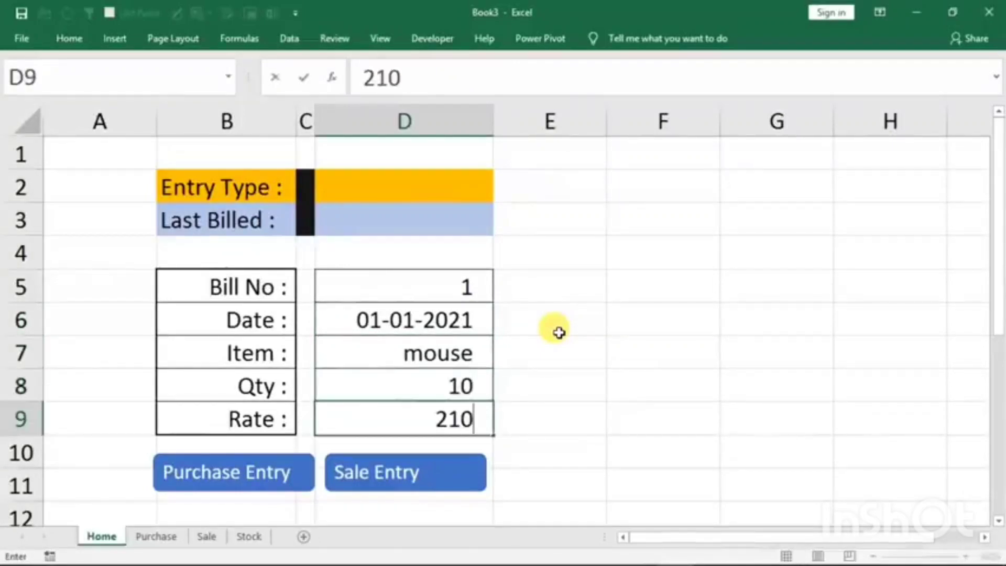
left_click(424, 280)
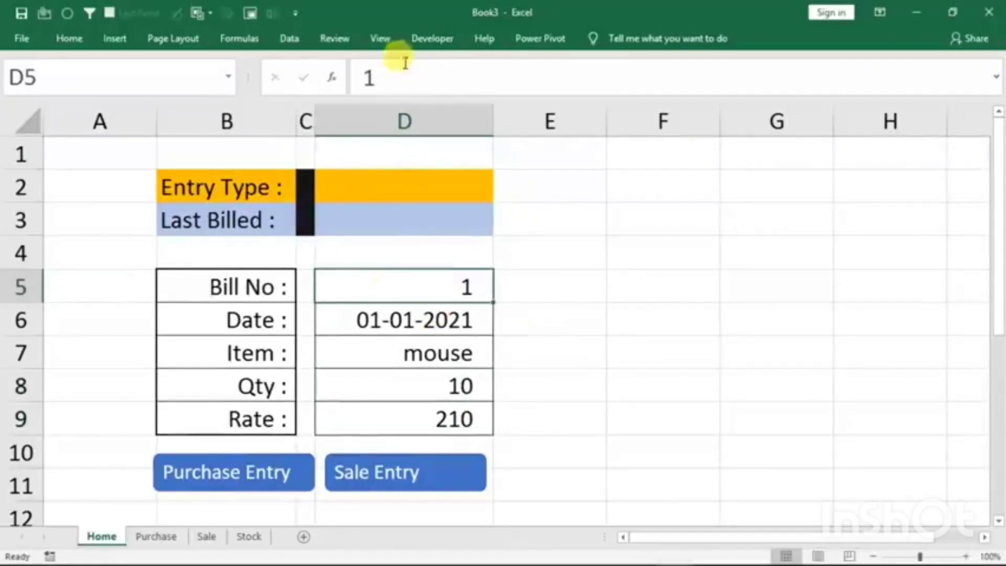
- Start recording a macro named s, stored in This Workbook, with the Bill No. cell selected
left_click(385, 40)
left_click(811, 115)
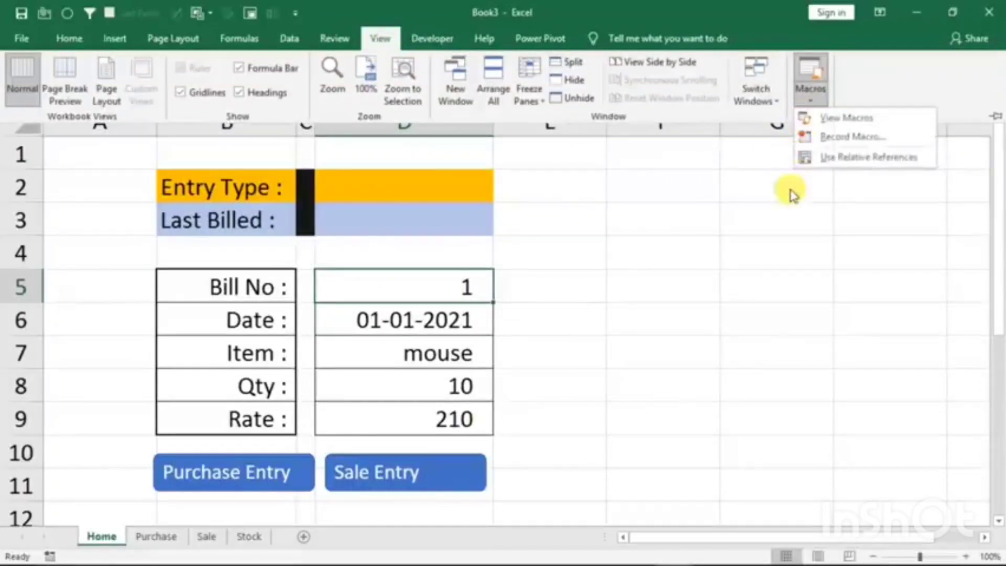
left_click(829, 137)
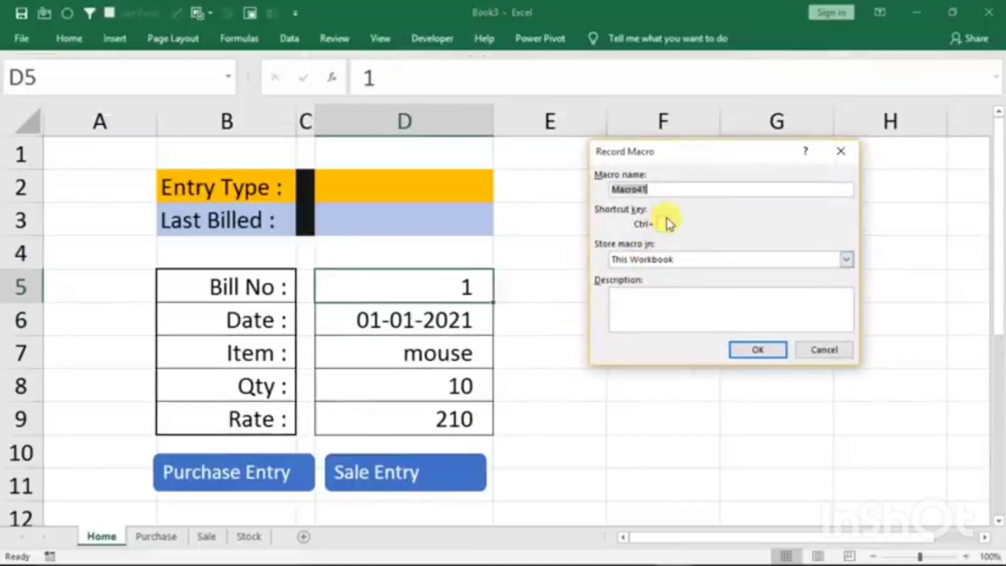
type("s")
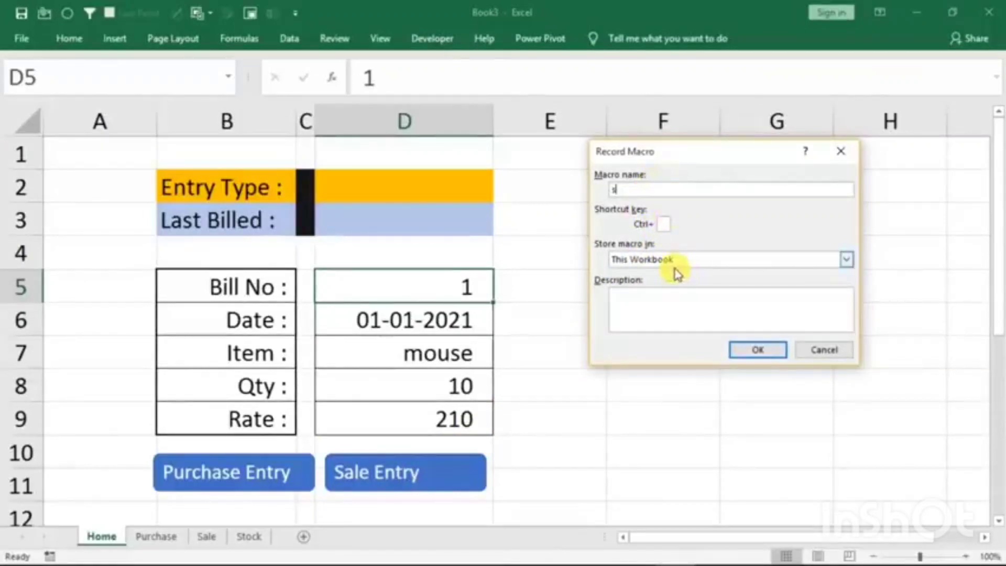
left_click(757, 350)
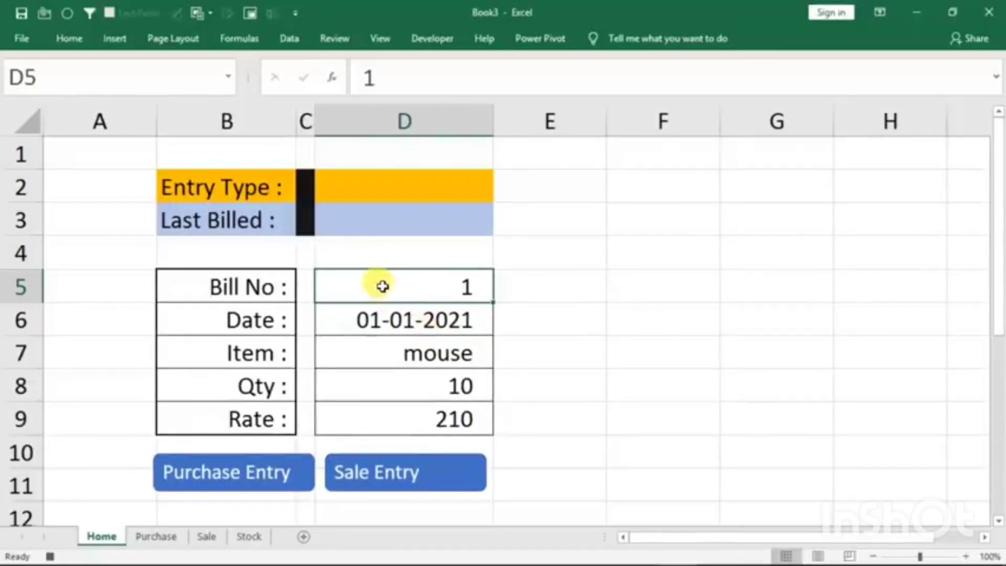
- Copy the form entries D5:D9 and paste them transposed into the Sale sheet's table, starting at B4
left_click_drag(382, 285, 376, 395)
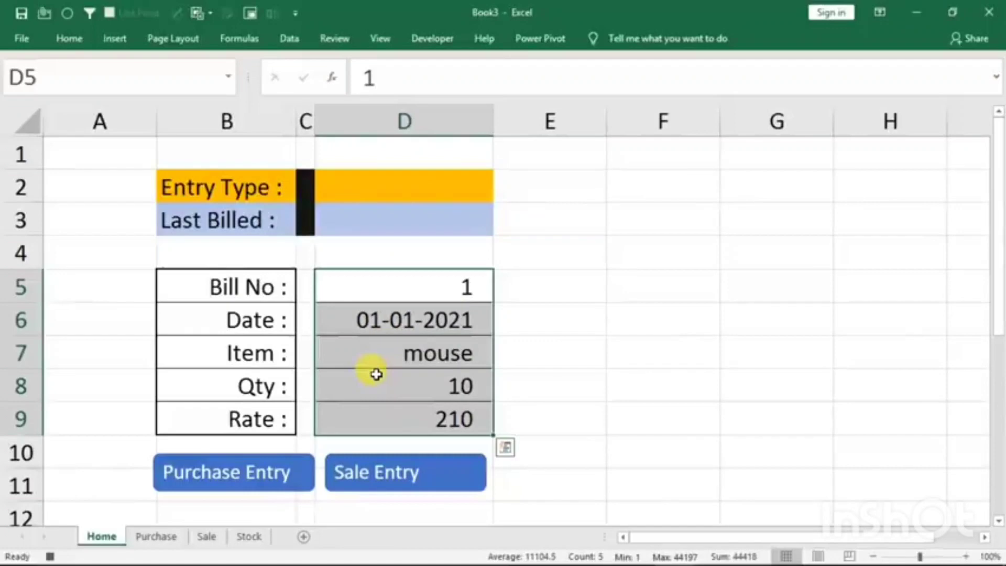
key("ctrl+c")
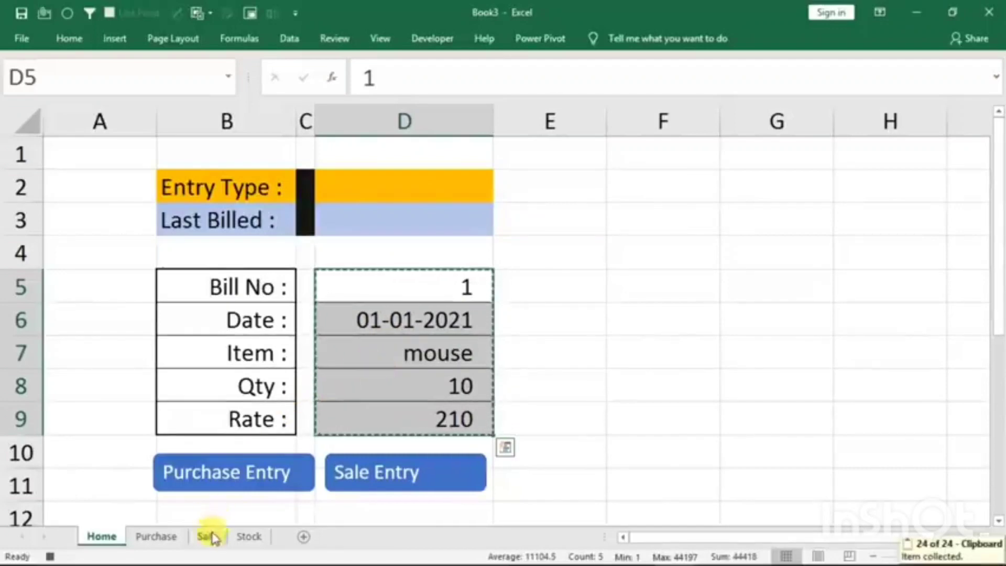
left_click(210, 540)
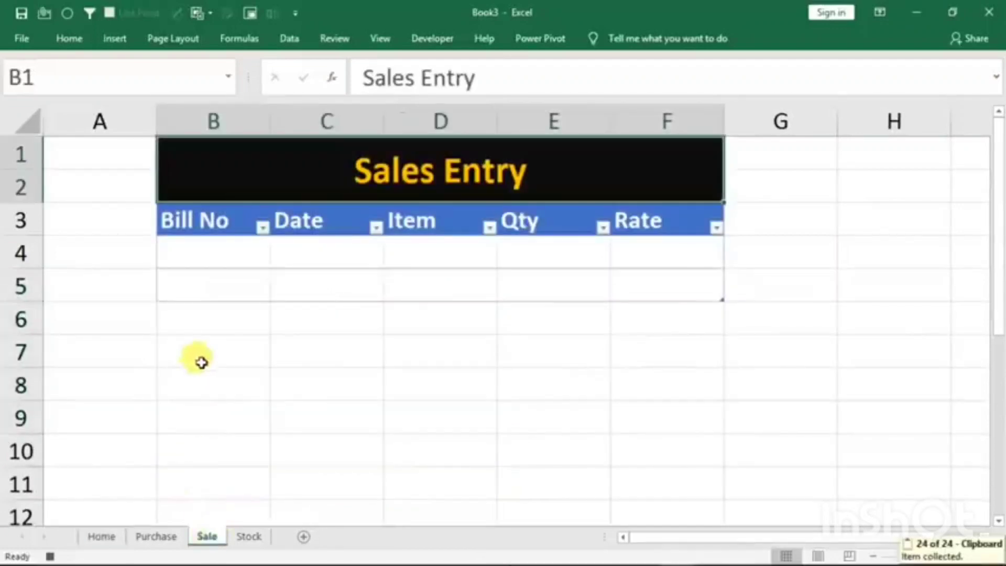
left_click(193, 254)
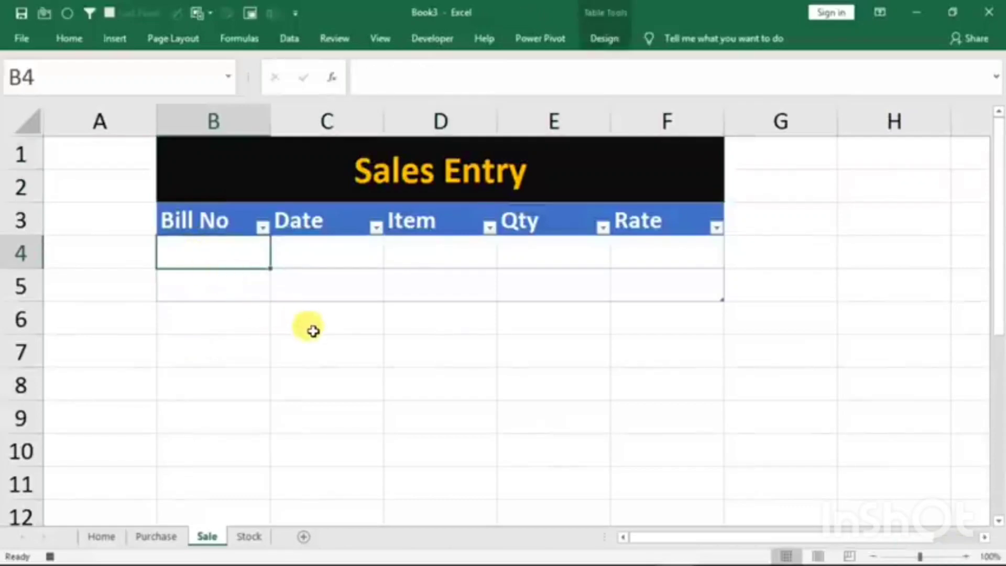
key("alt")
key("h")
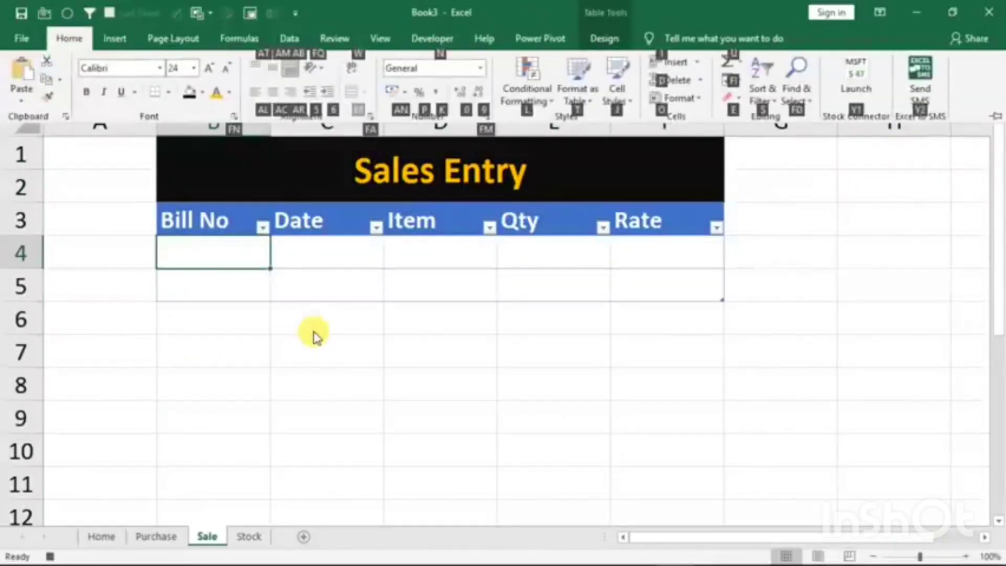
key("v")
key("p")
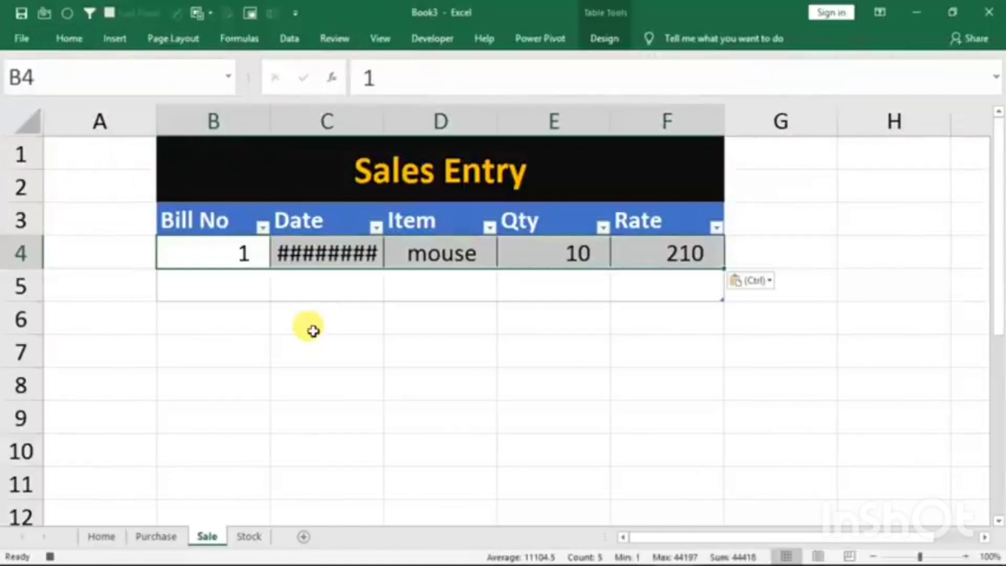
- Insert a blank table row above the pasted entry in the Sale sheet's table
left_click(190, 250)
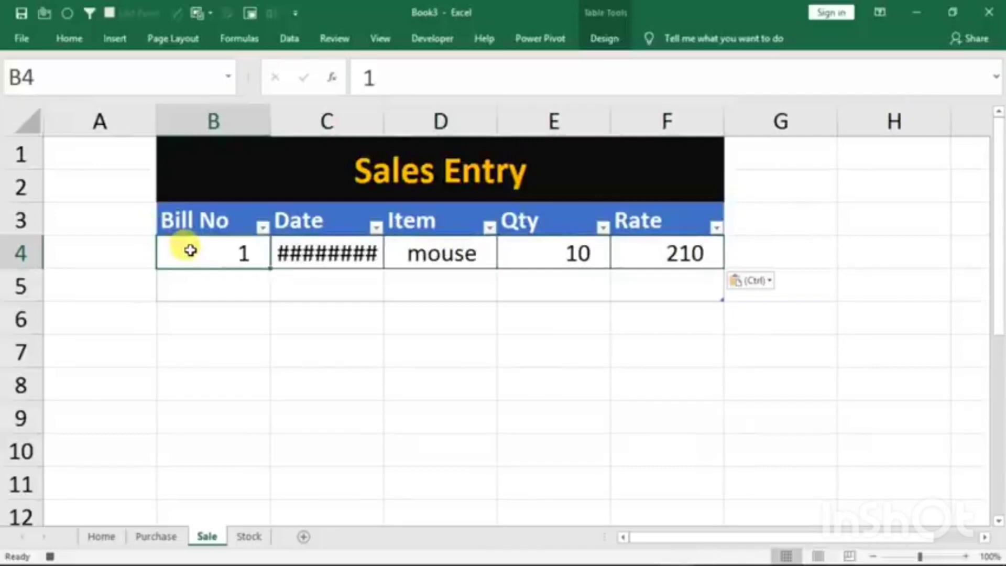
right_click(190, 250)
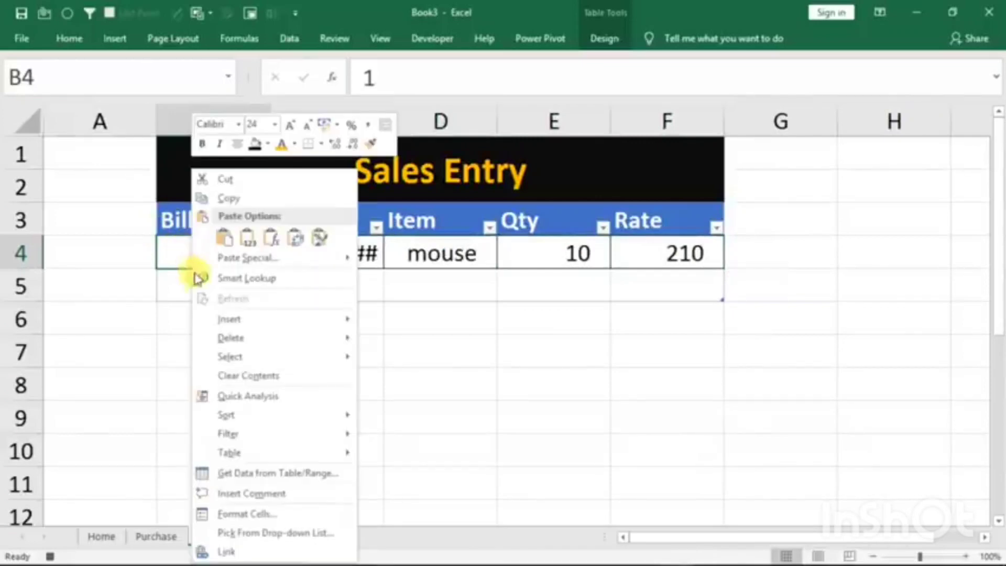
mouse_move(288, 326)
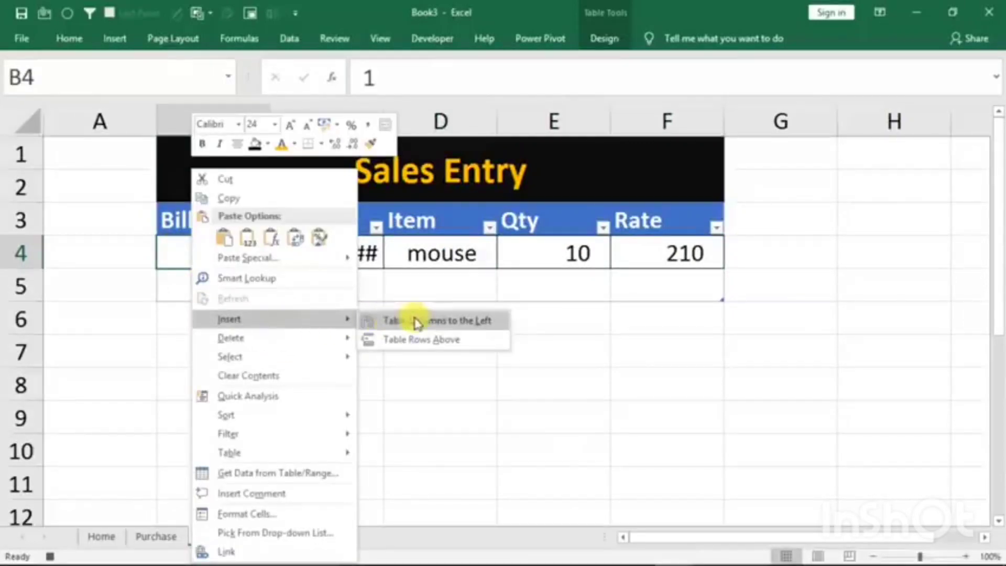
left_click(394, 342)
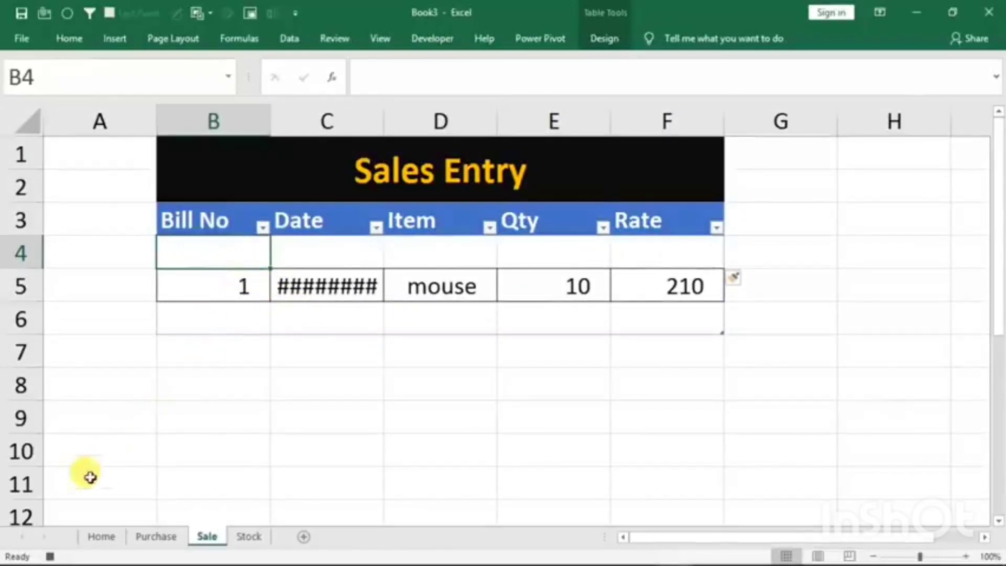
- Clear the entries D5:D9 on the Home sheet's form and stop the macro recording with the Entry Type cell selected
left_click(101, 536)
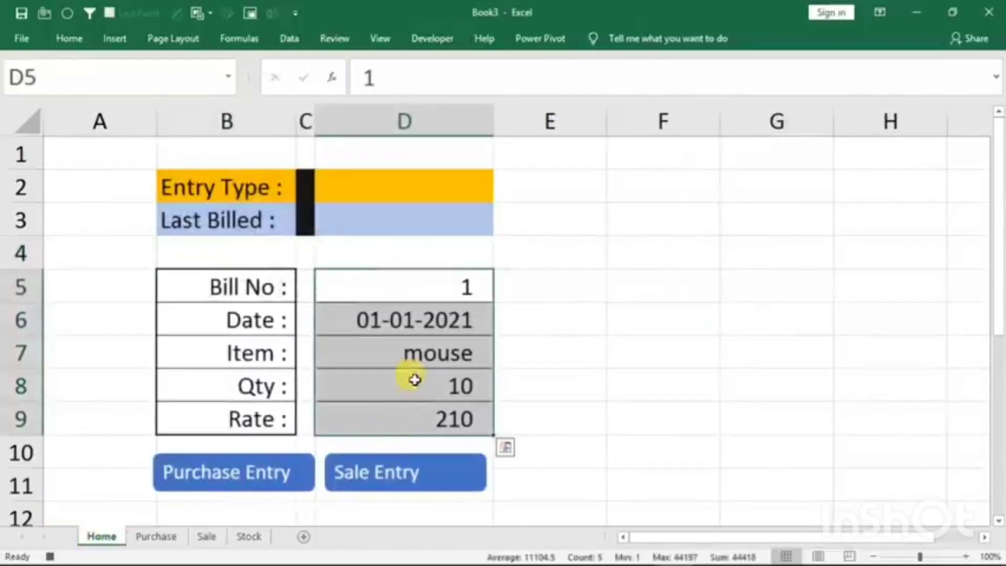
key("Delete")
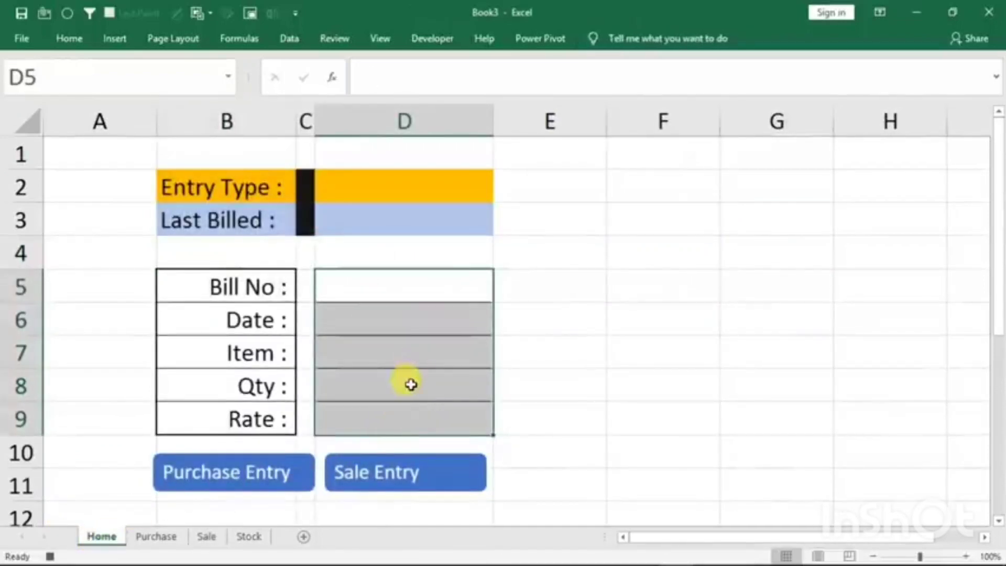
left_click(379, 189)
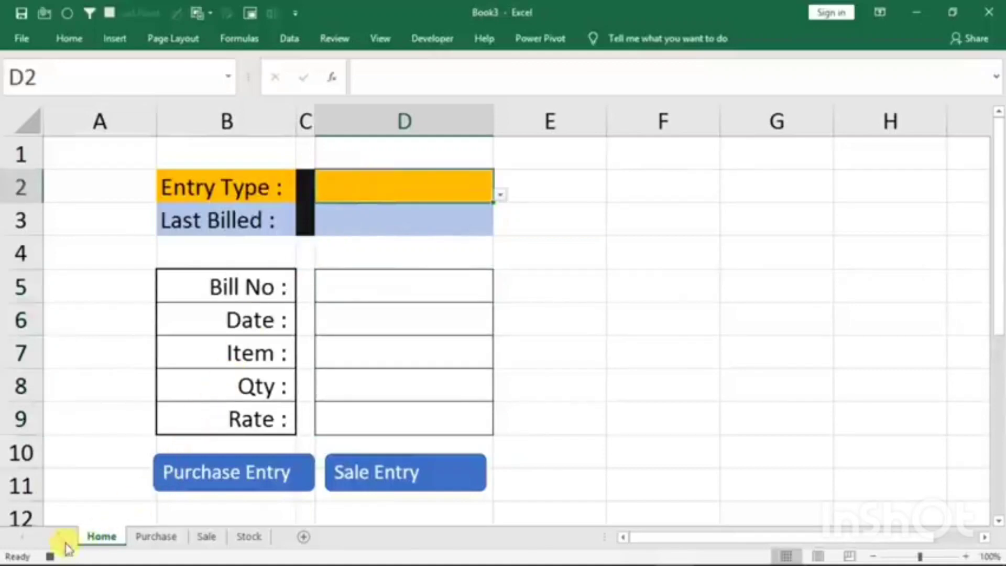
left_click(49, 557)
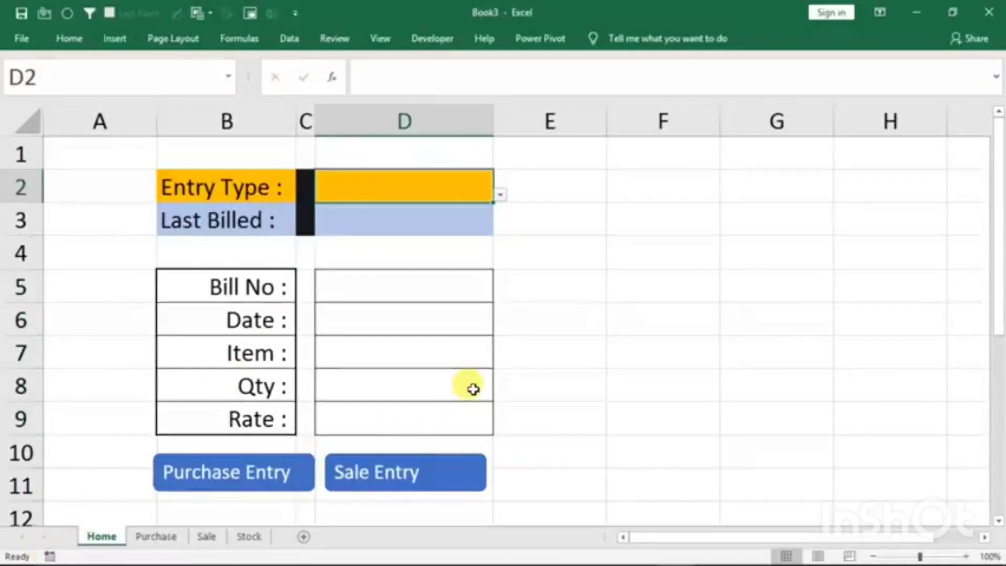
- Assign the macro s to the Sale Entry button on the form
right_click(362, 473)
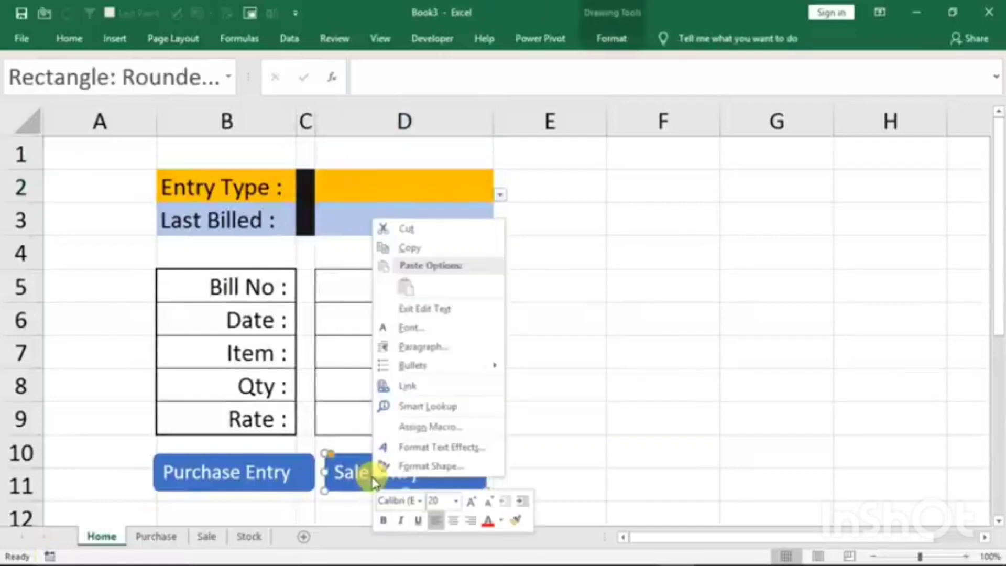
left_click(429, 427)
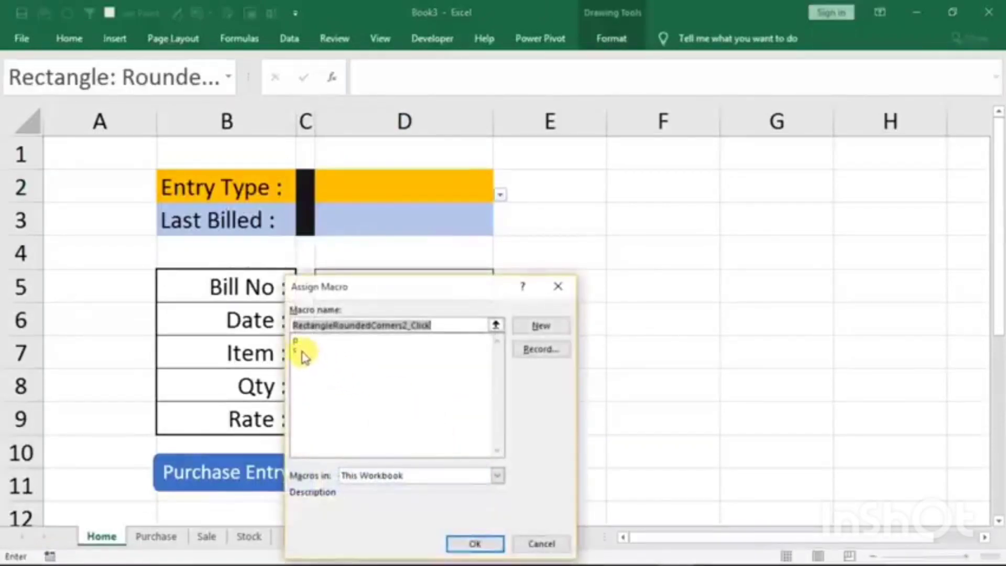
left_click(301, 351)
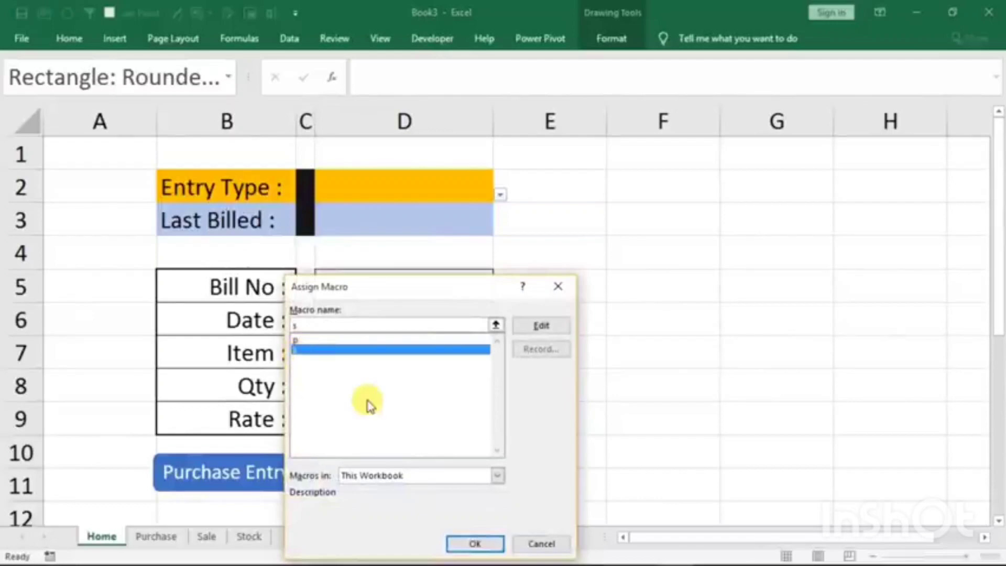
left_click(474, 543)
left_click(643, 347)
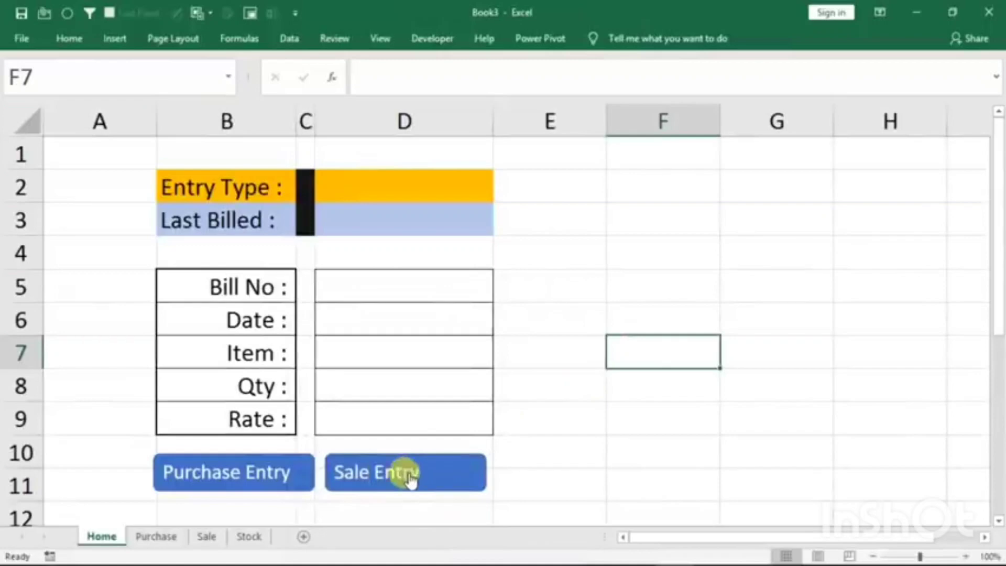
- Check the Purchase sheet, and widen the Date column on the Sale sheet to fit its dates
left_click(153, 537)
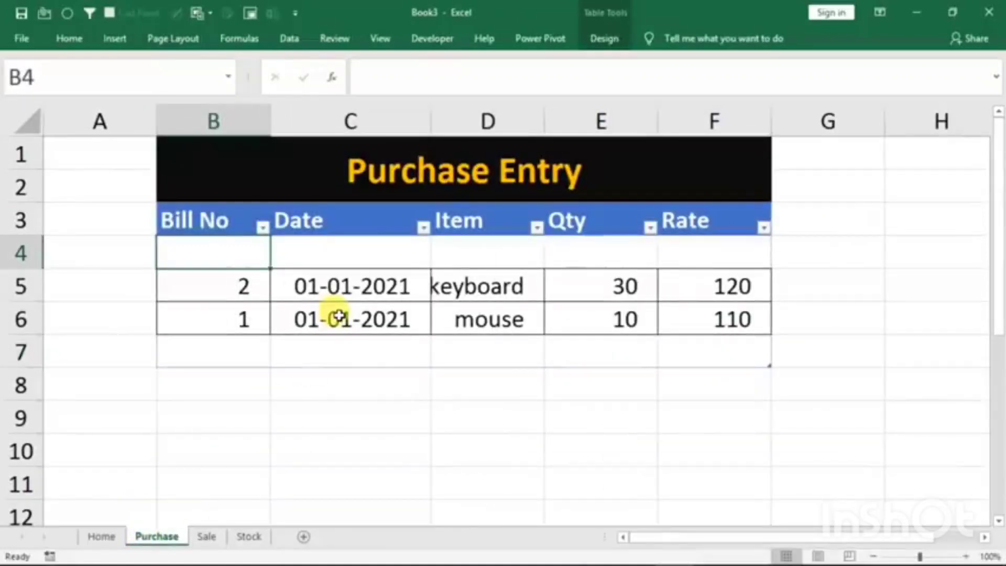
left_click(207, 536)
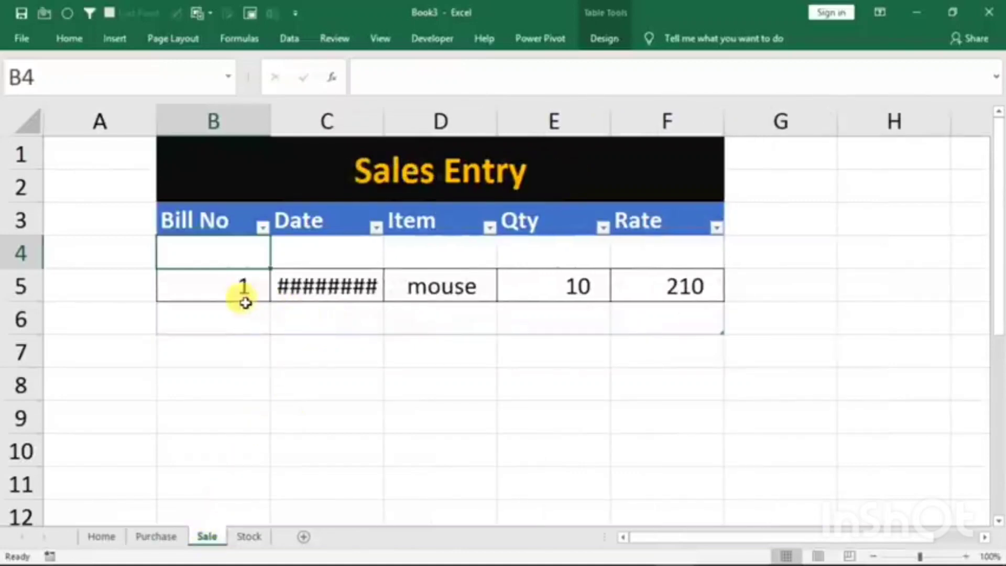
left_click_drag(384, 120, 420, 130)
- Delete row 5, which holds the mouse entry, from the Sale sheet
left_click(24, 287)
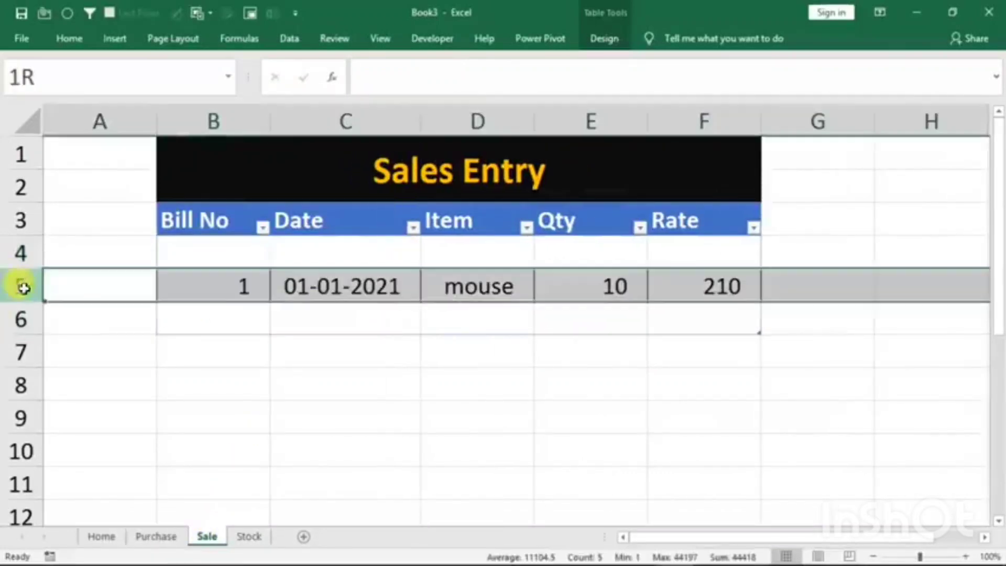
right_click(24, 287)
left_click(81, 418)
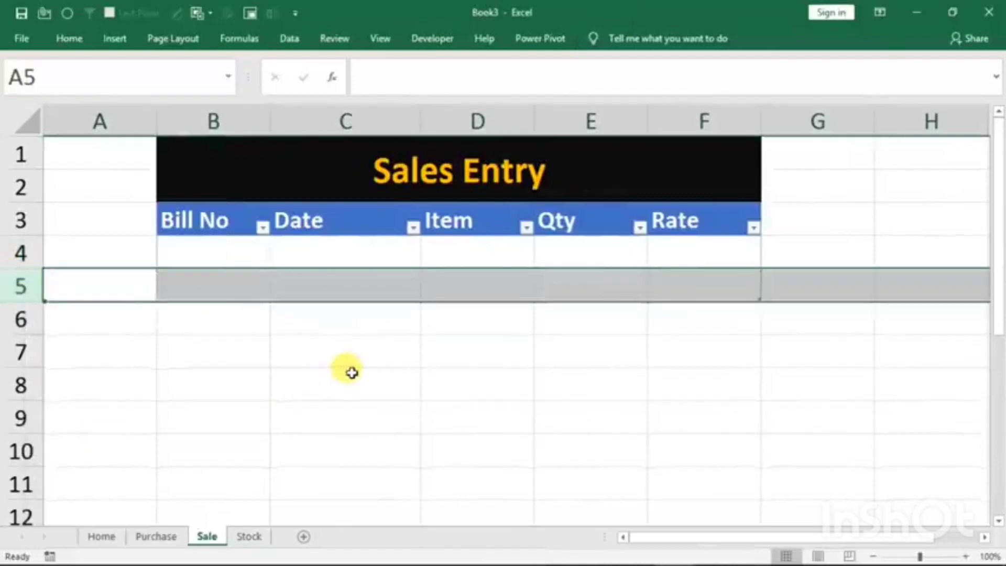
left_click(348, 395)
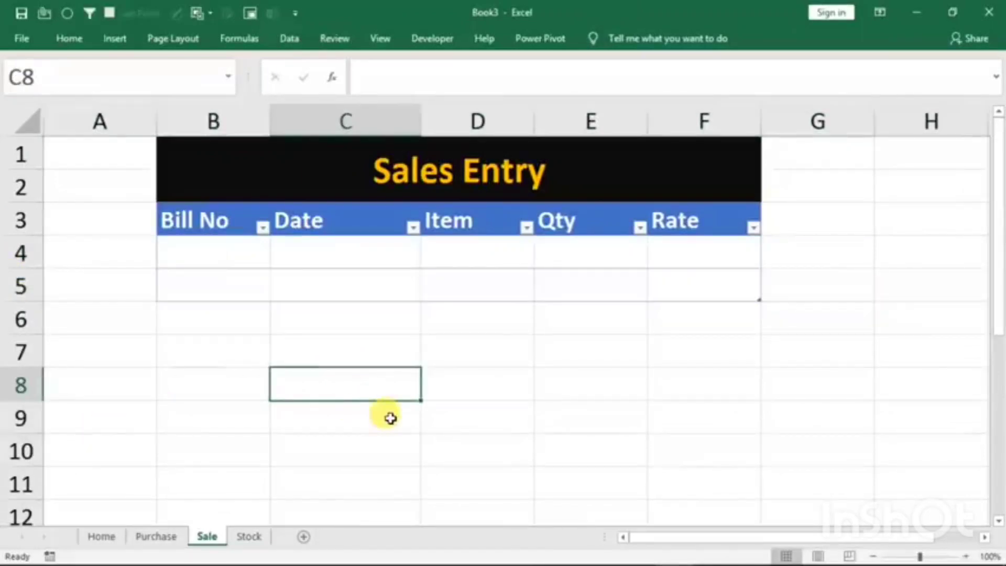
- Fill the Home sheet's form with Bill No 1, date 1/1/2021, item mouse, quantity 20 and rate 210
left_click(101, 536)
left_click(400, 286)
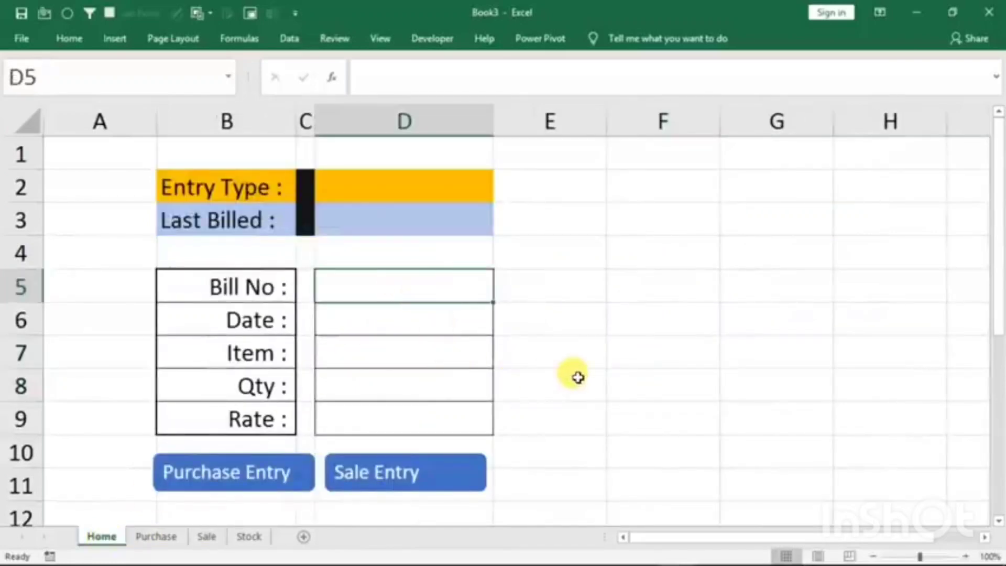
type("1")
key("Return")
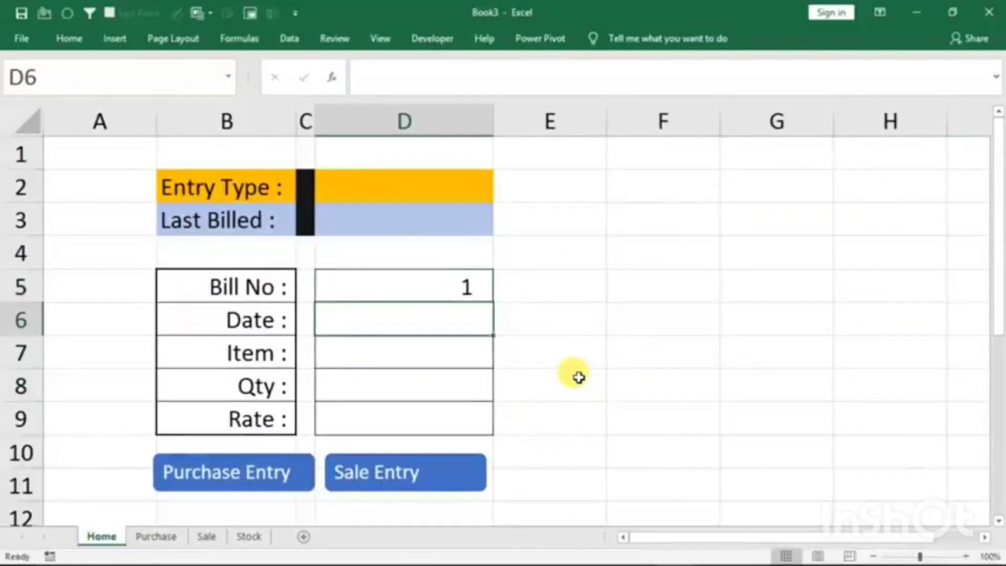
type("1/1/2021")
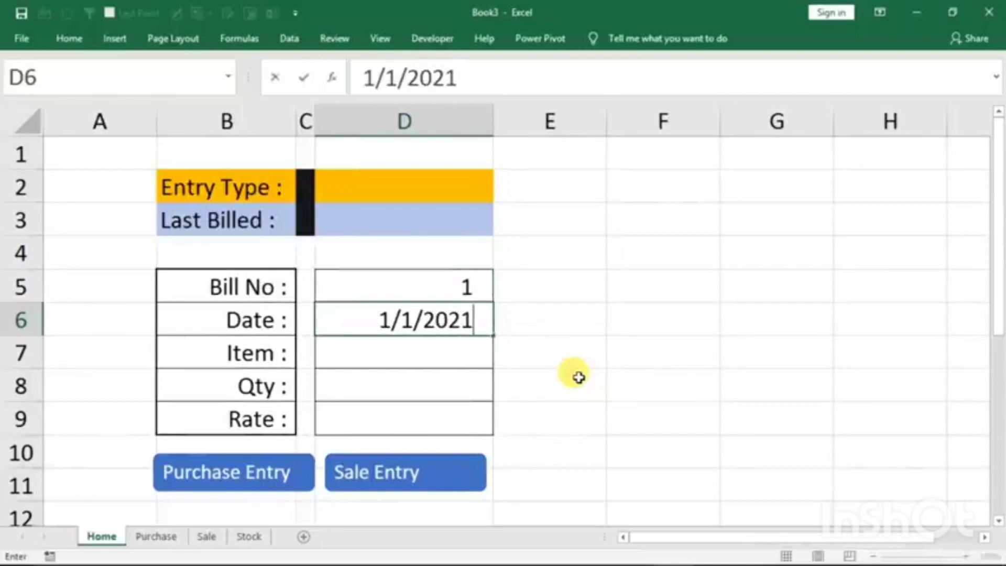
key("Return")
type("mouse")
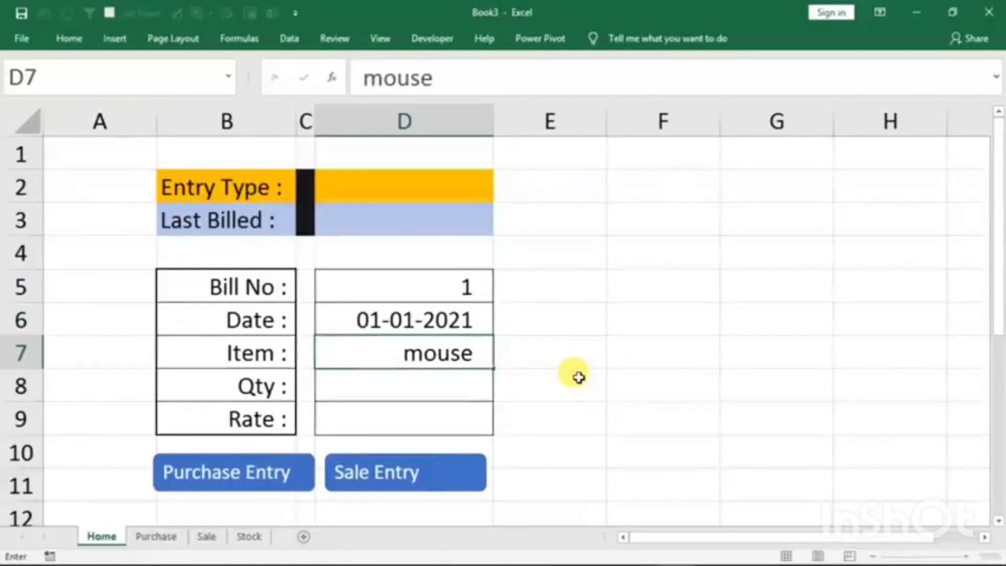
key("Return")
type("20")
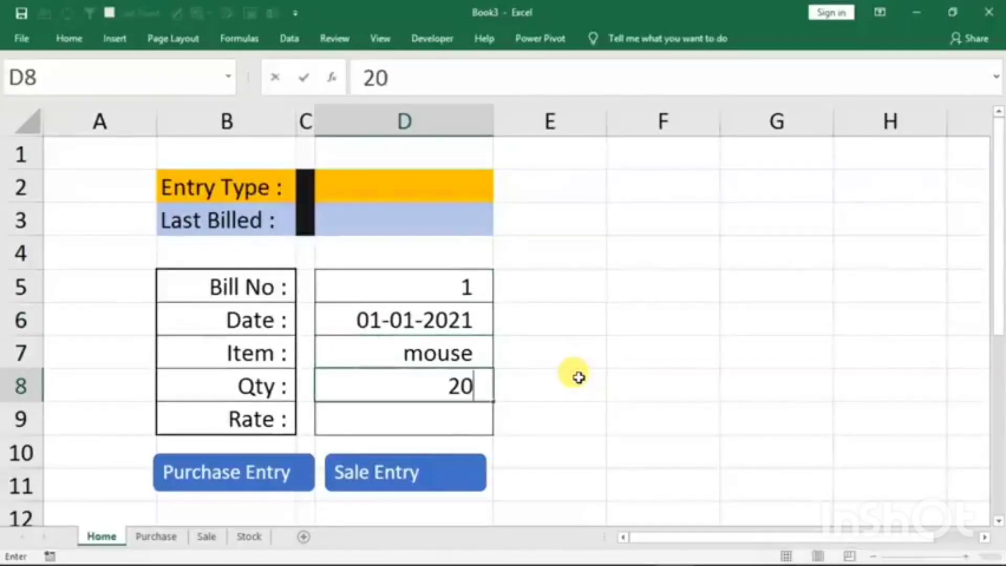
key("Return")
type("210")
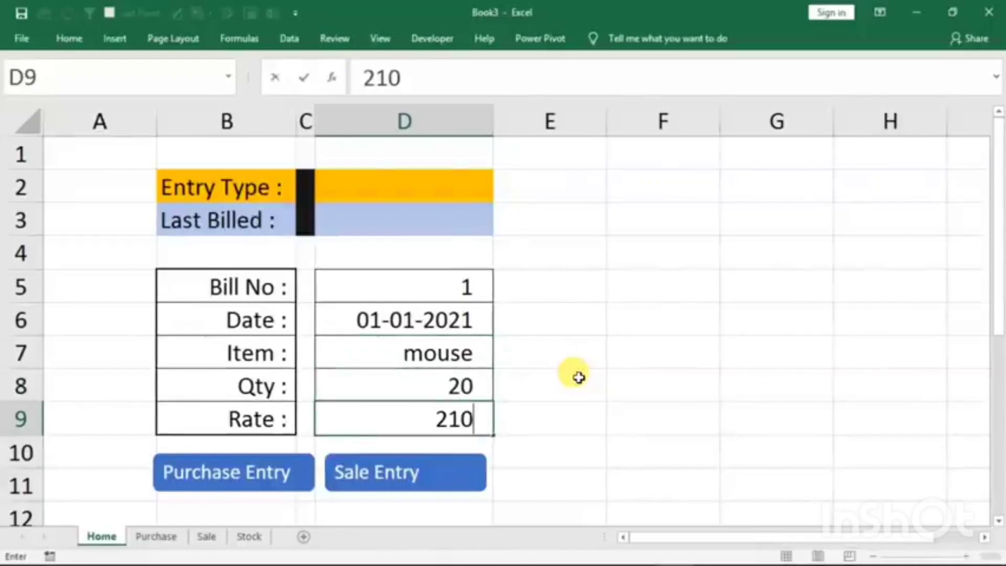
left_click(440, 386)
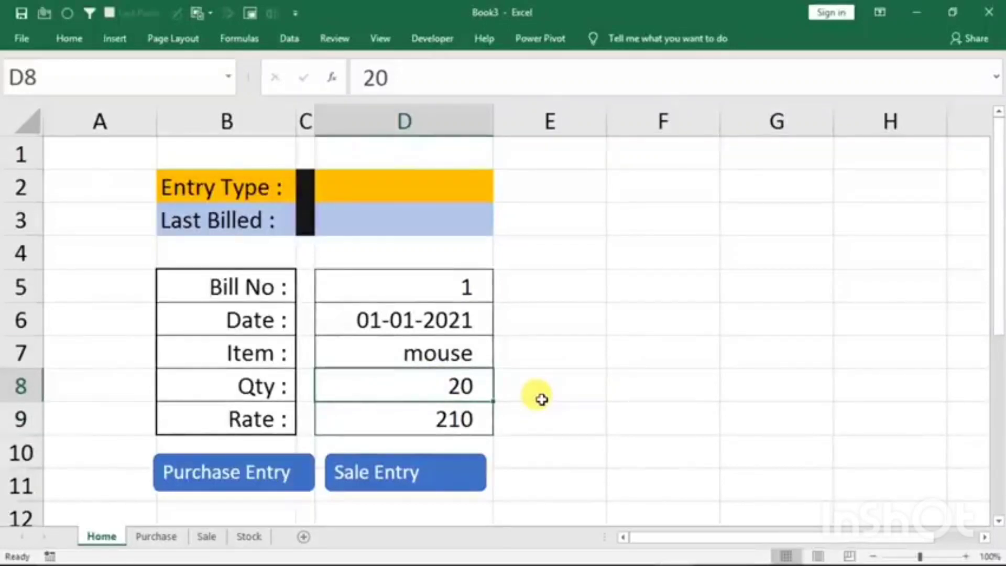
- Transfer the form entry with the Sale Entry button and check it on the Sale sheet, then view the Stock sheet
left_click(427, 472)
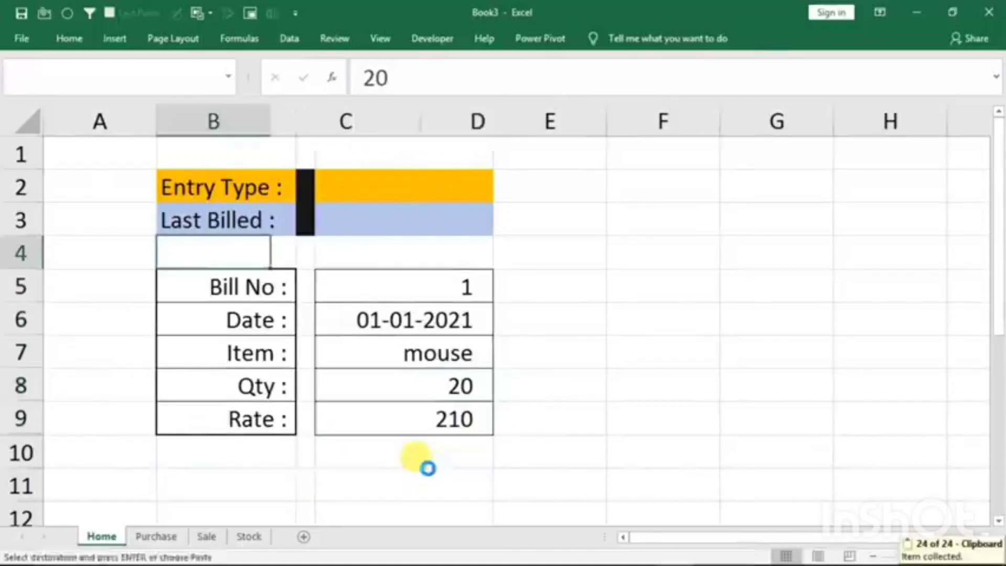
left_click(207, 538)
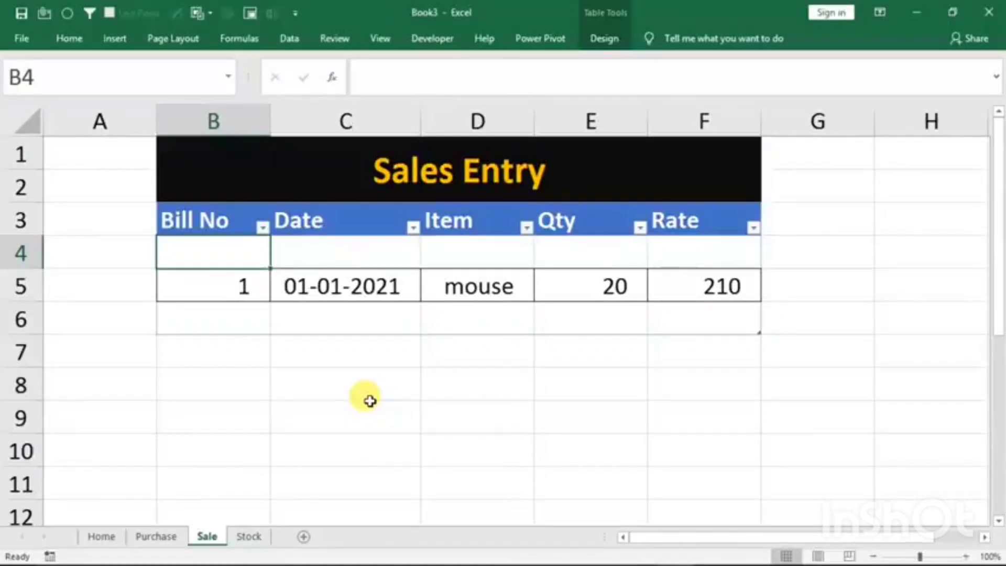
left_click(248, 536)
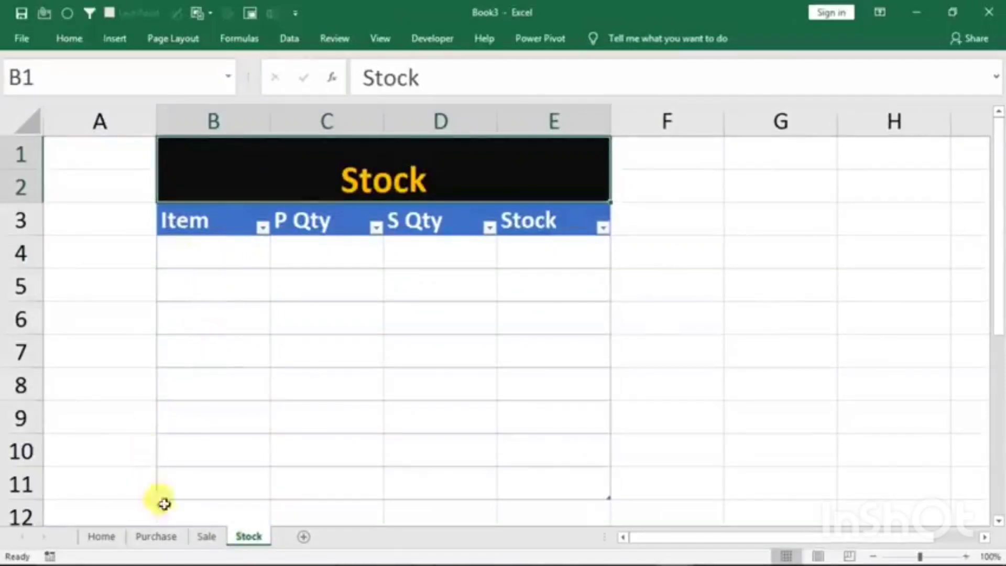
- Widen the Item column D on the Purchase sheet slightly so that keyboard fits
left_click(155, 536)
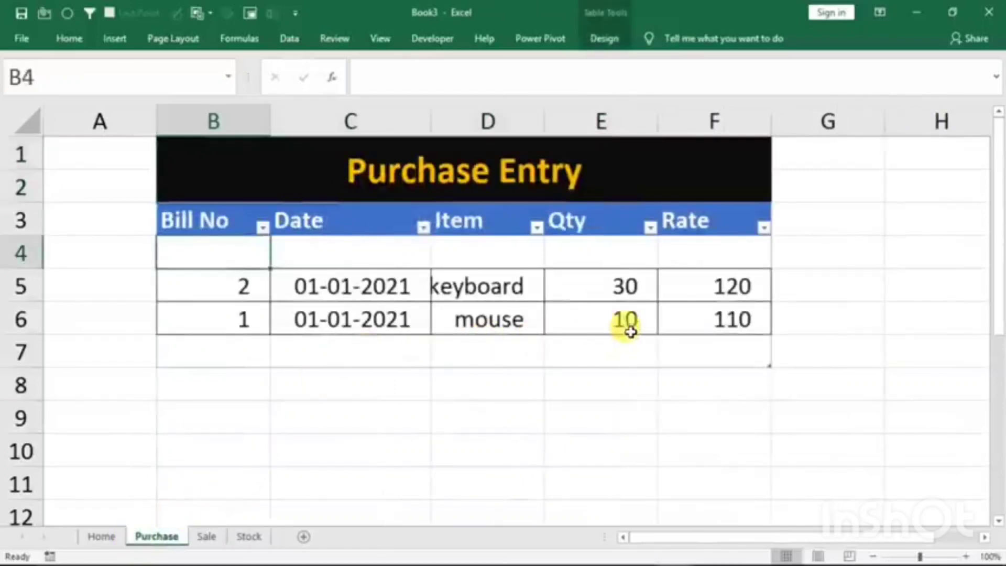
left_click(536, 120)
left_click_drag(545, 121, 559, 121)
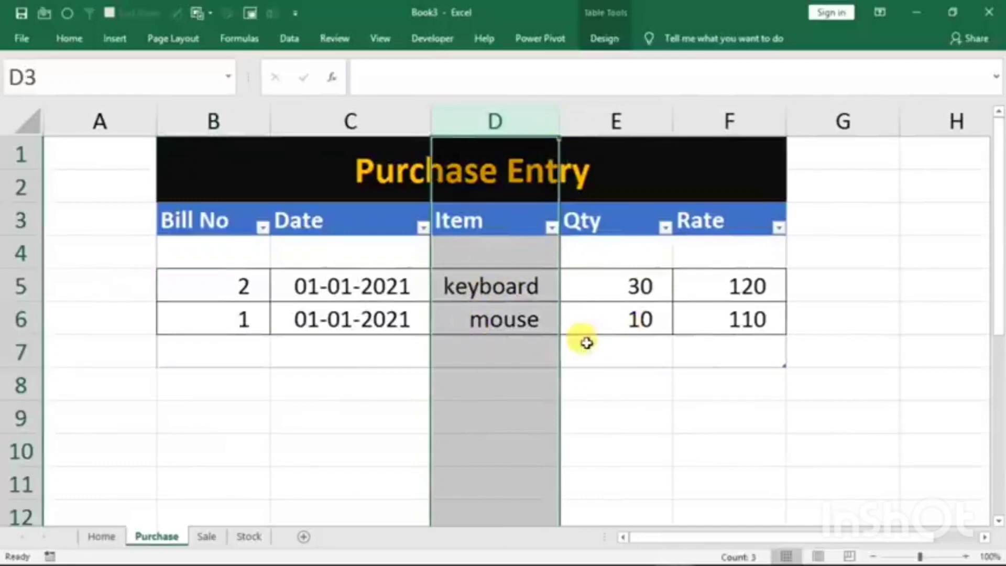
left_click(650, 320)
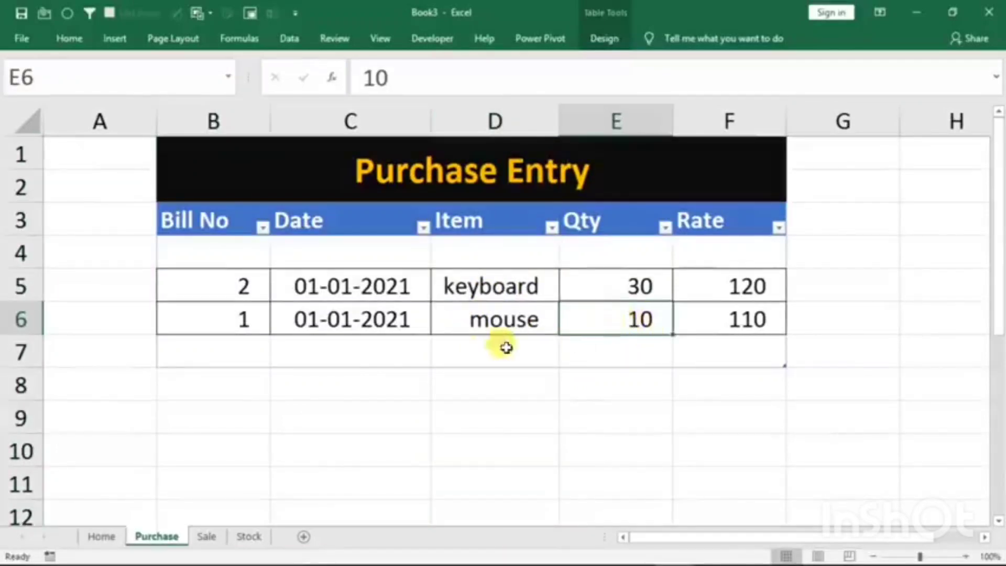
- Fill the Home sheet's form with Bill No 3, date 1/1/2021, item mouse, quantity 10 and rate 150
left_click(101, 536)
left_click(386, 288)
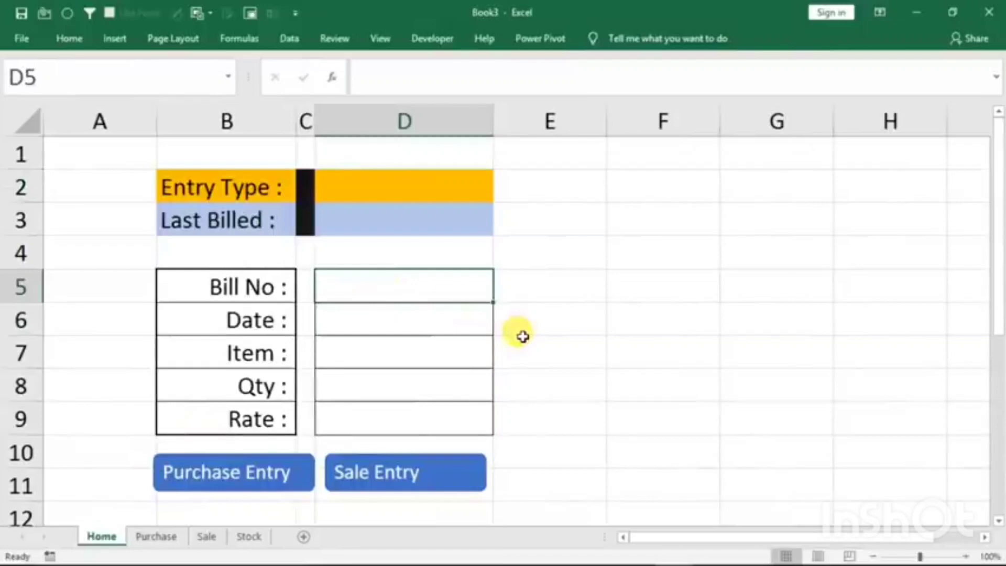
type("3")
key("Return")
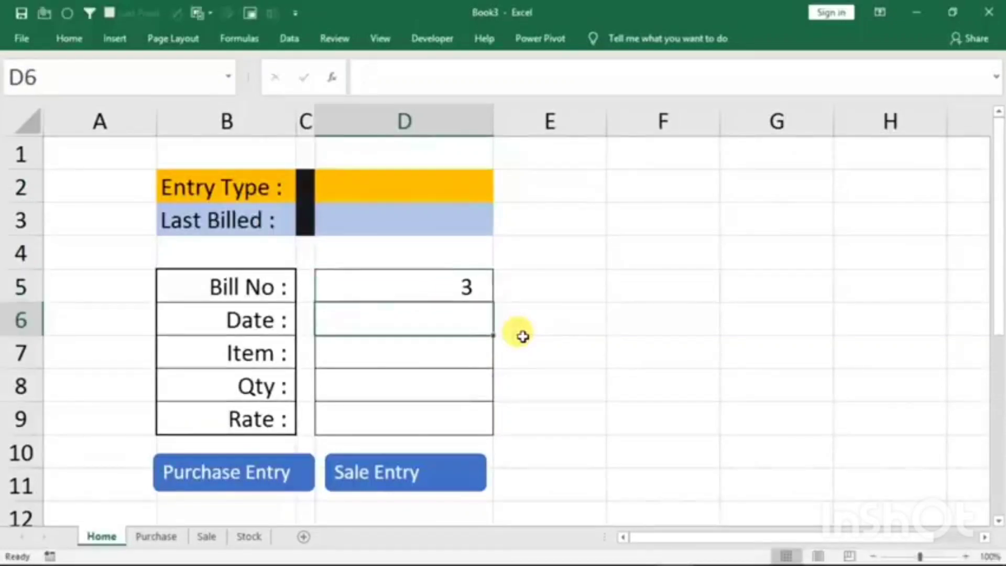
type("1/1/2021")
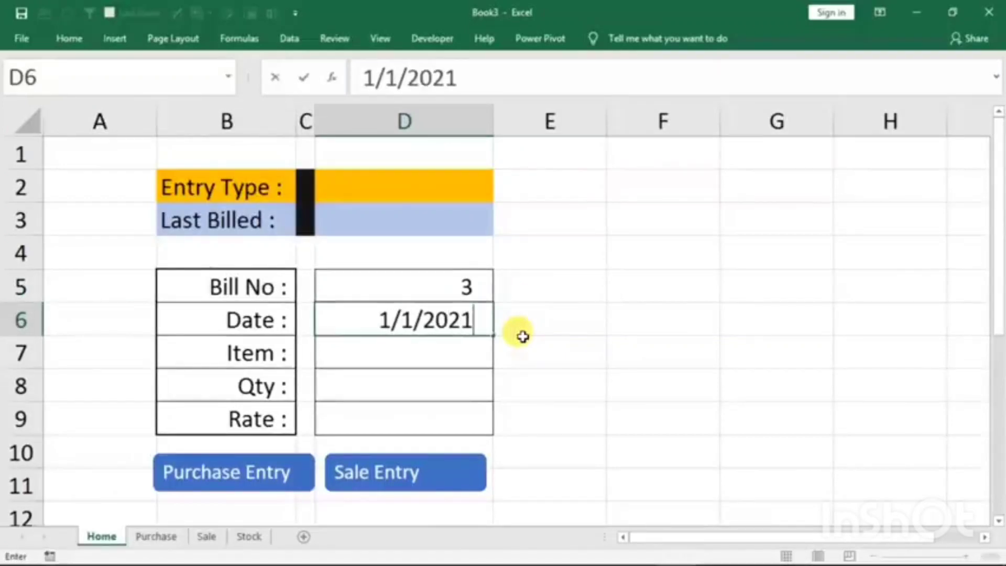
key("Return")
type("mouse")
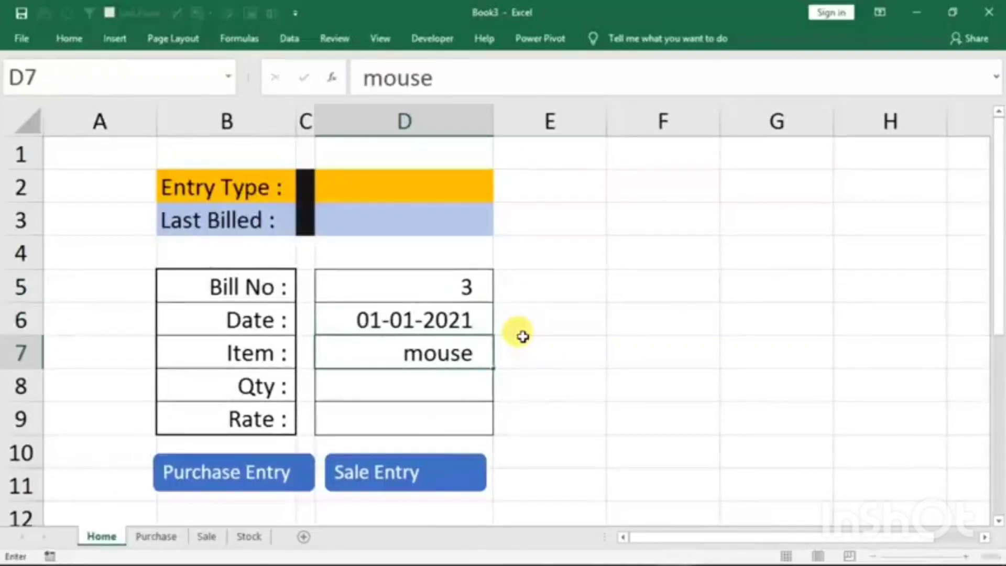
key("Return")
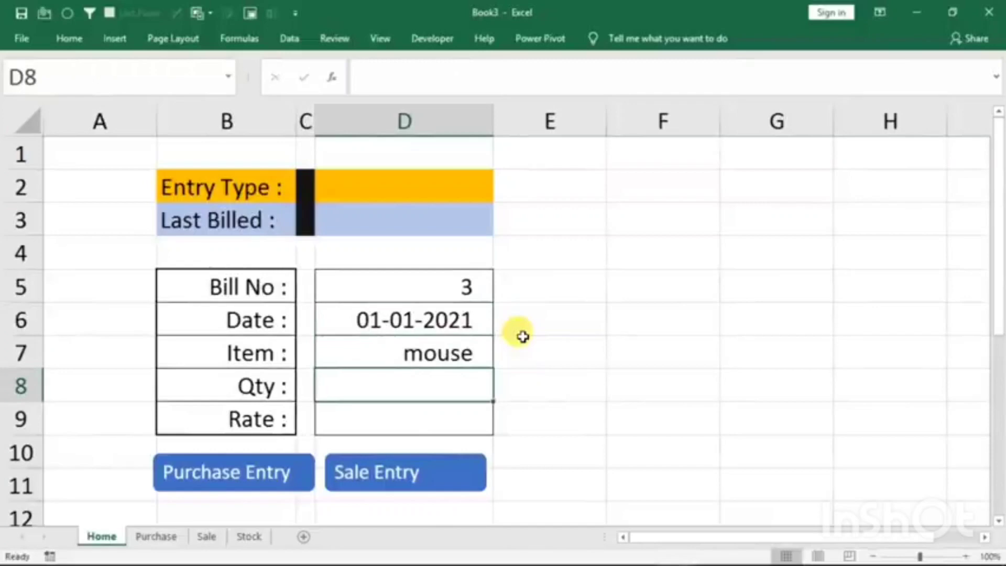
type("10")
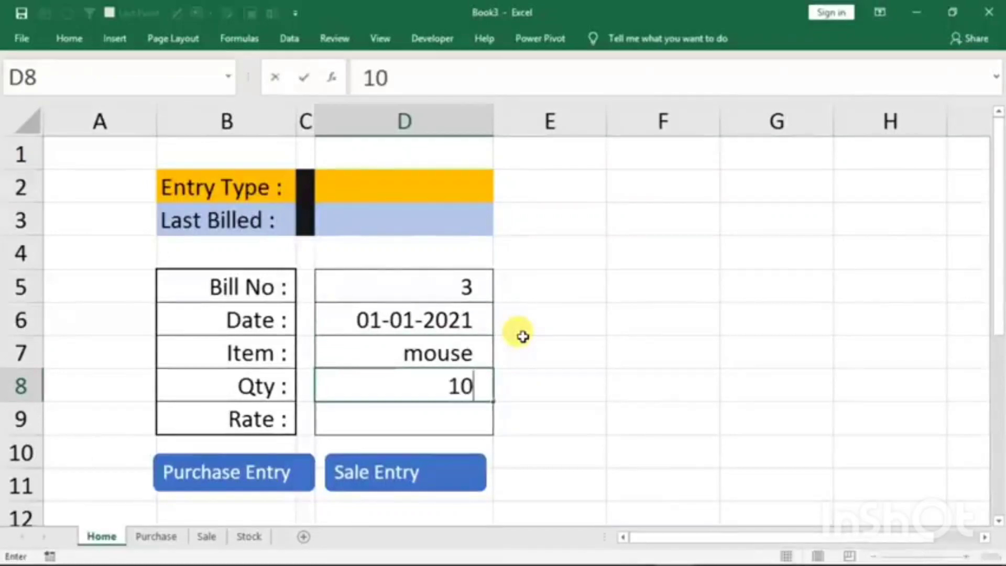
key("Return")
type("15")
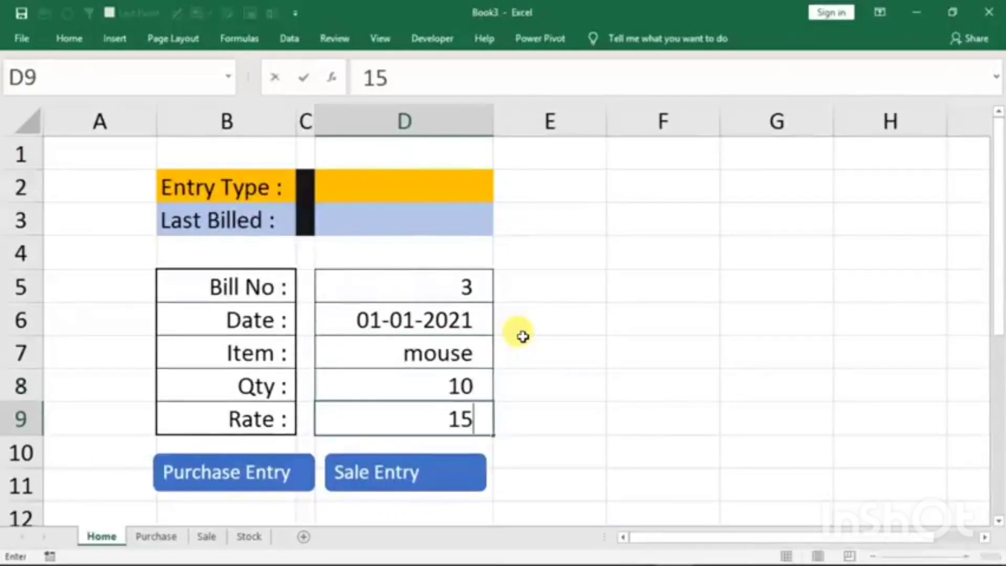
type("0")
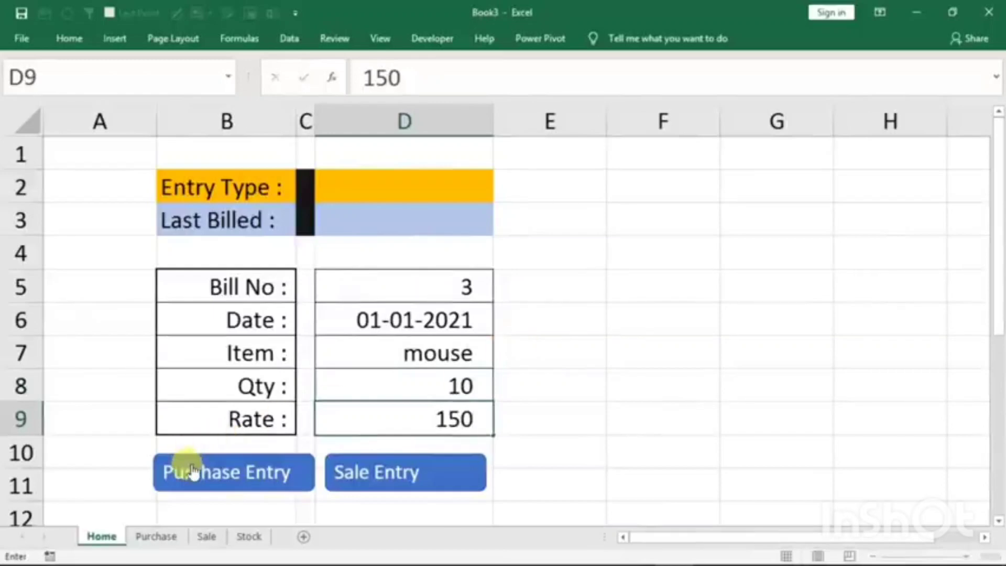
- Transfer the form entry with the Purchase Entry button and check the mouse rows on the Purchase sheet
left_click(193, 462)
left_click(157, 536)
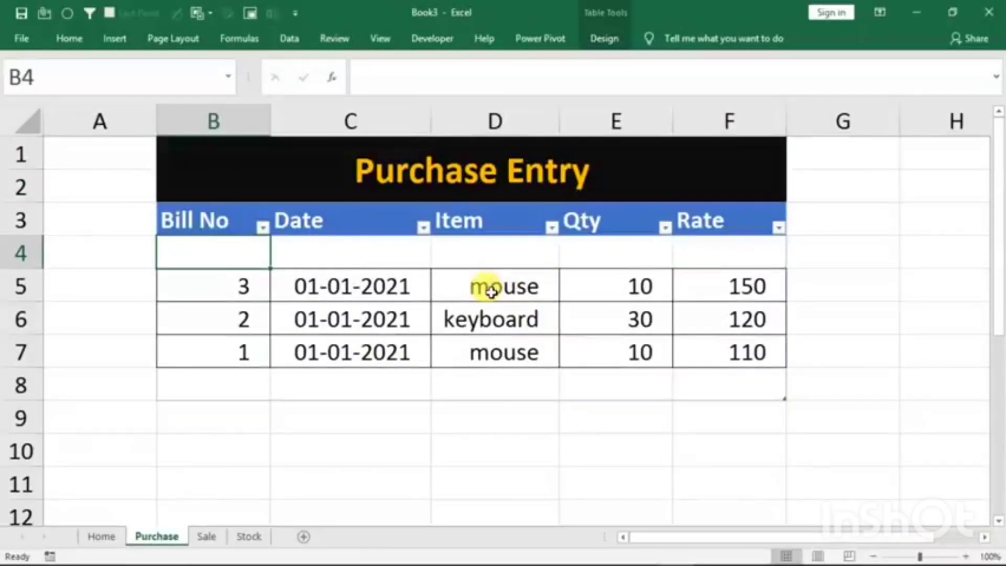
left_click(491, 291)
left_click(478, 351)
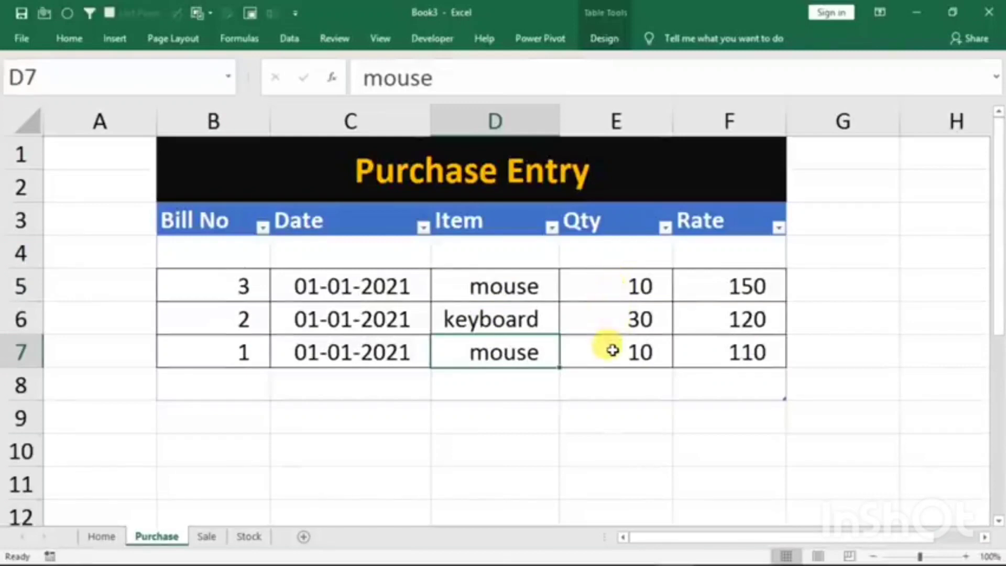
- Set up a filter criteria range on the Stock sheet with the header item in G3 and the formula ="<>" in G4
left_click(244, 538)
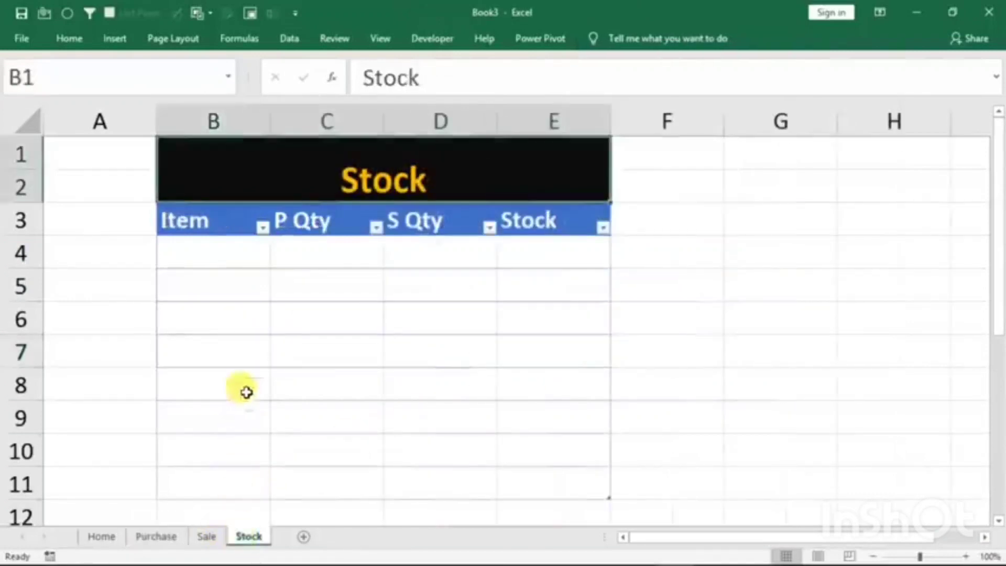
left_click(220, 261)
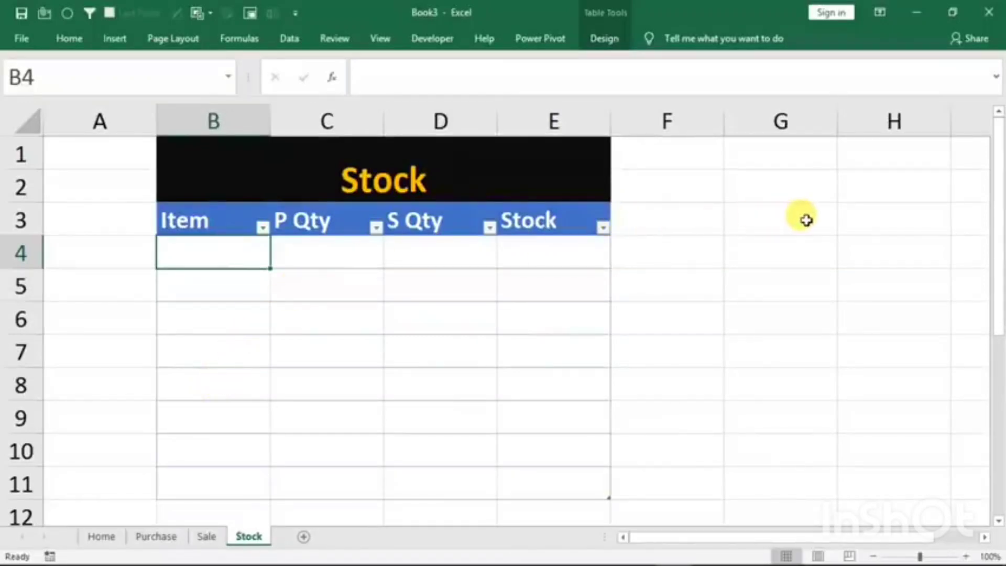
left_click(784, 218)
type("item")
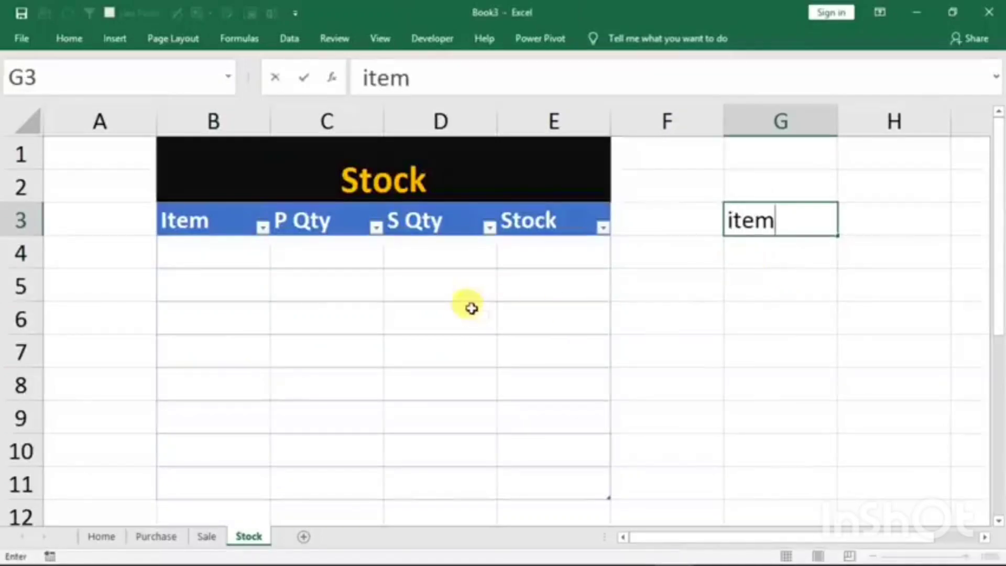
left_click(767, 263)
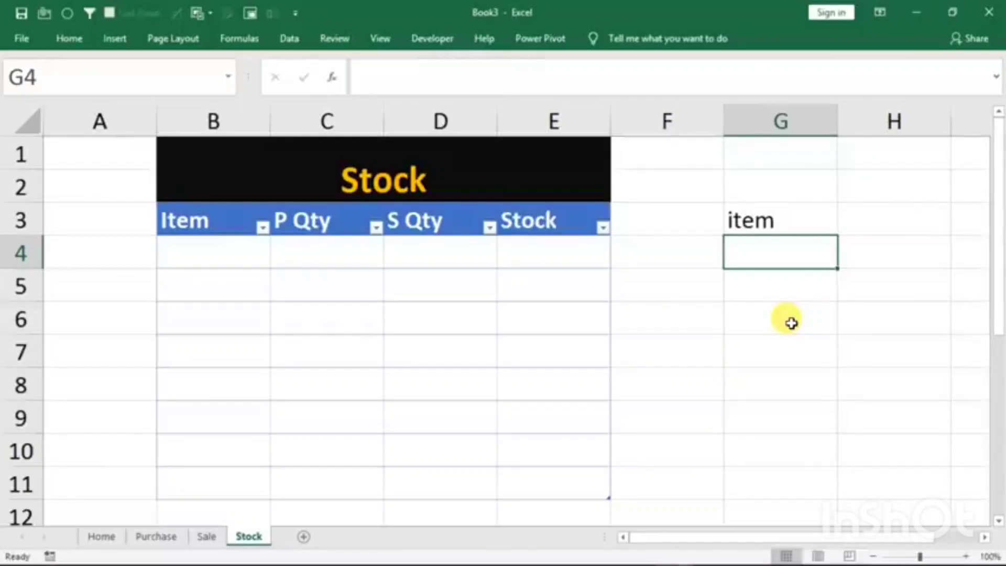
type("=")
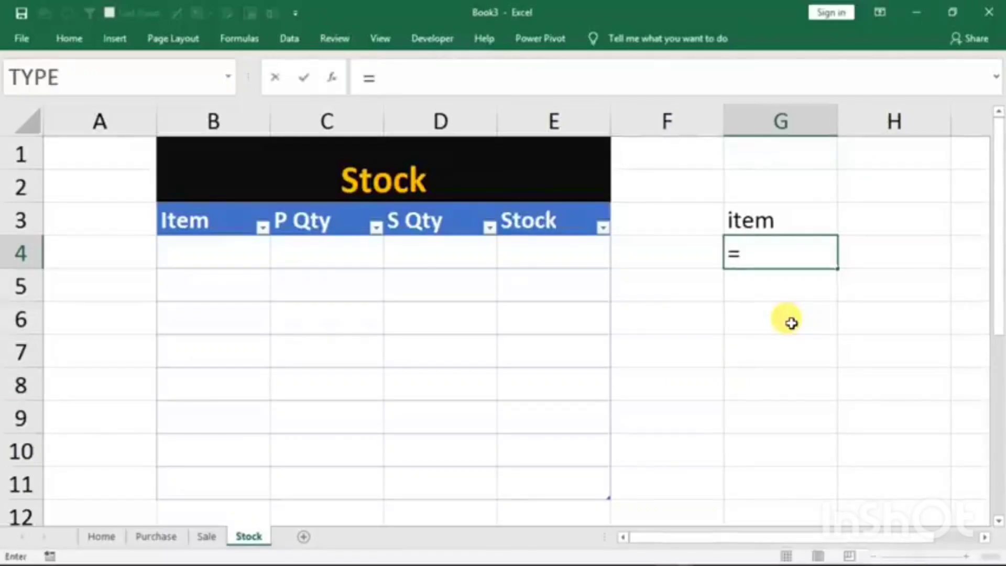
type("\"<>\"")
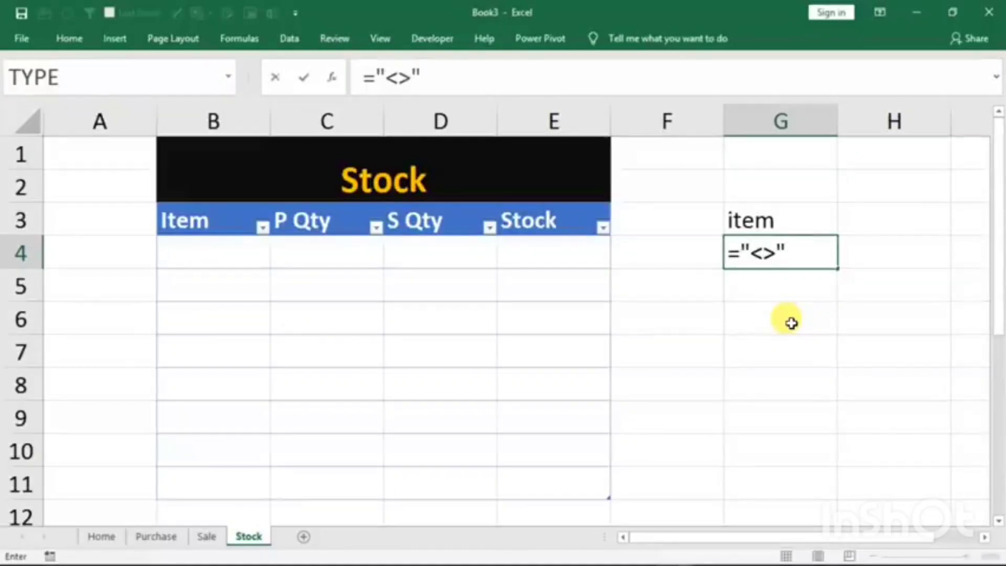
key("Return")
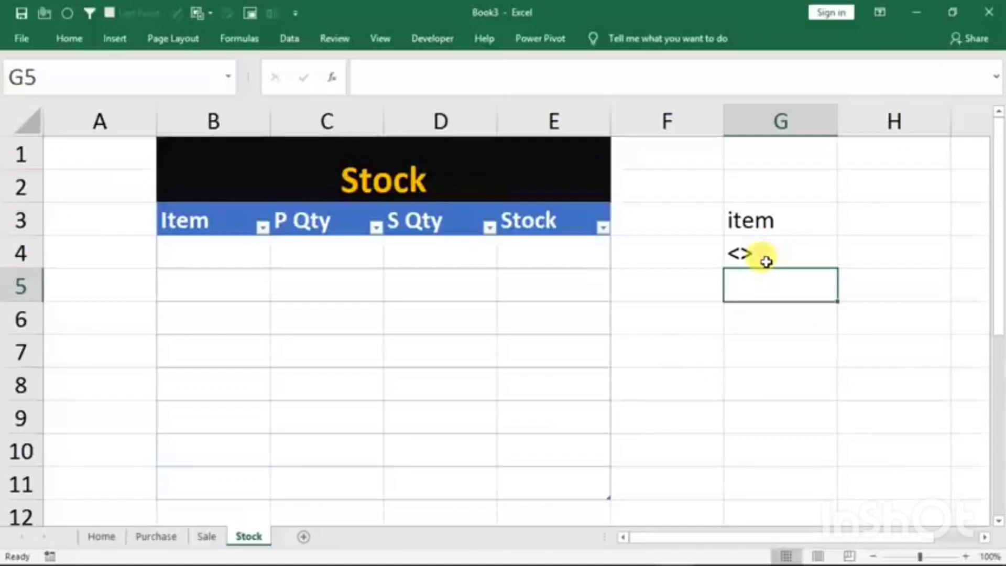
- Turn off the Stock table's filter buttons and start recording a macro named ref, stored in this workbook
key("ctrl+shift+l")
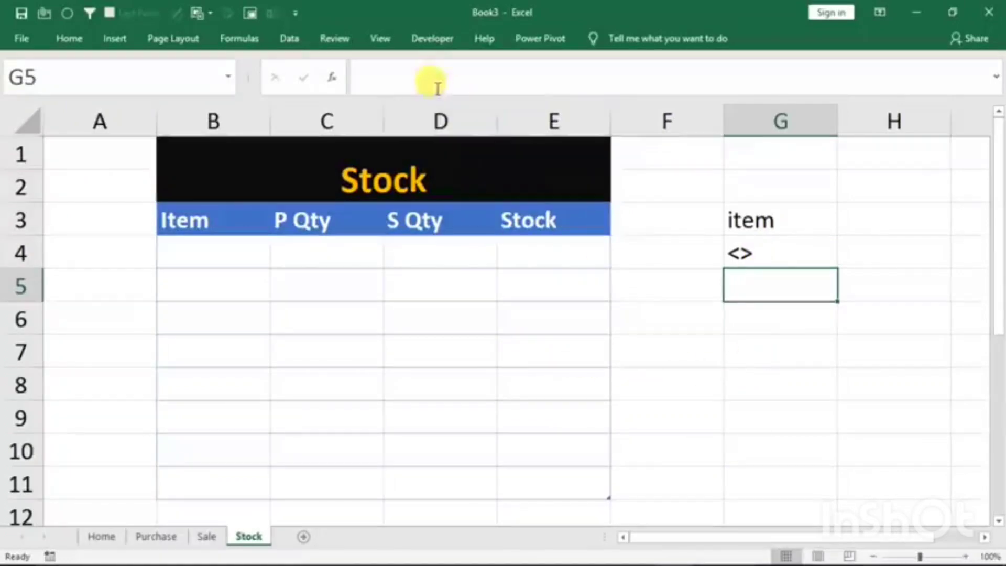
left_click(375, 40)
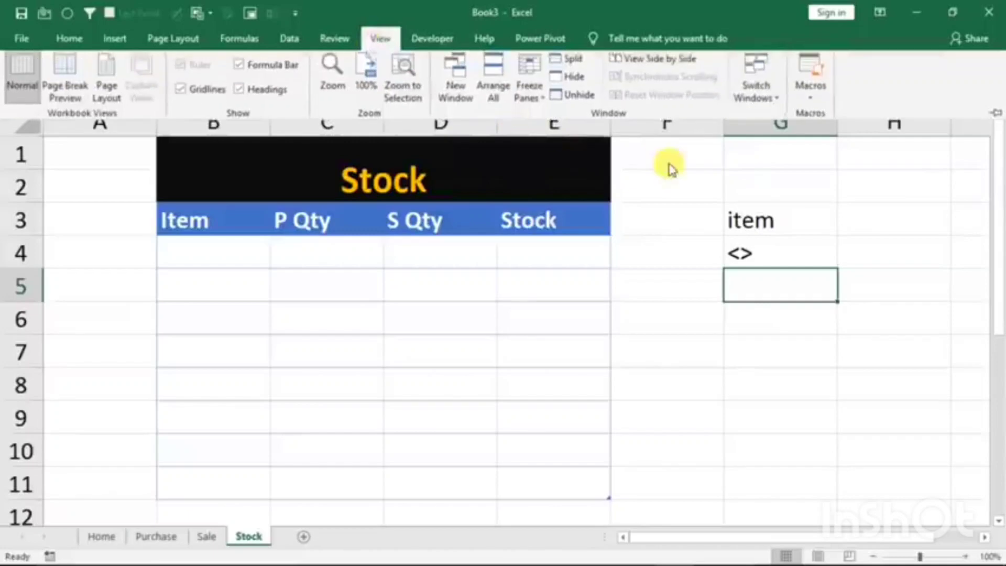
left_click(811, 92)
left_click(838, 143)
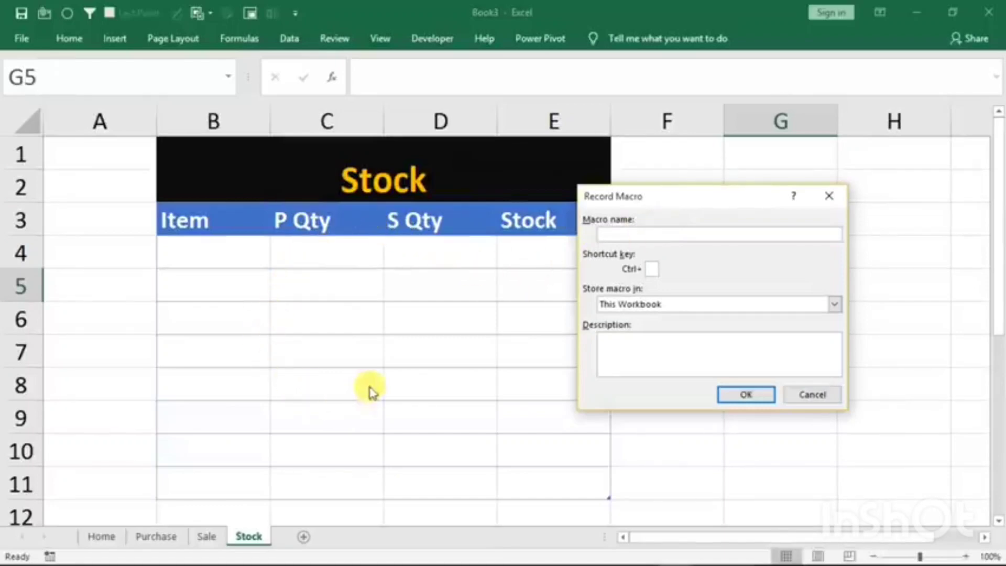
left_click(628, 237)
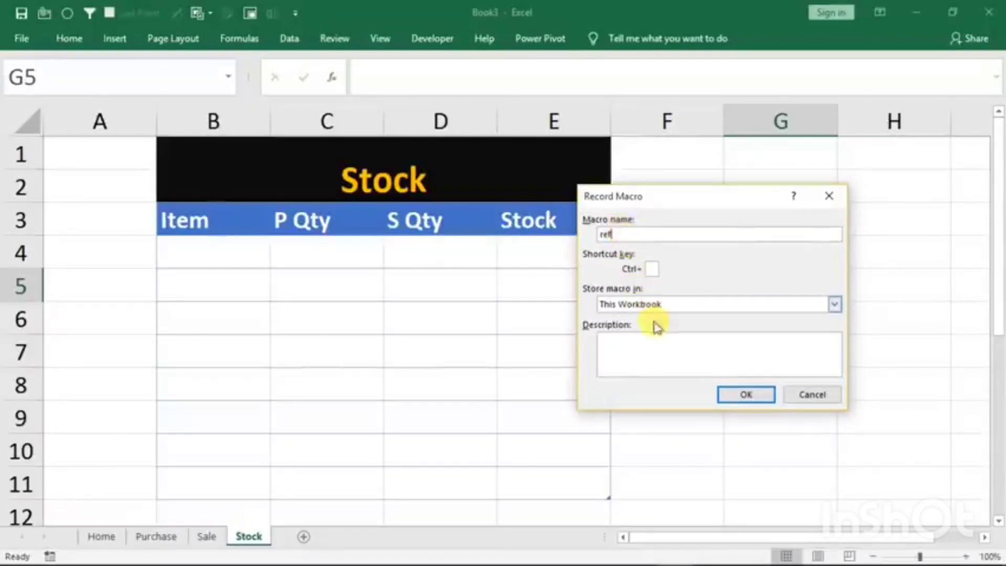
left_click(734, 395)
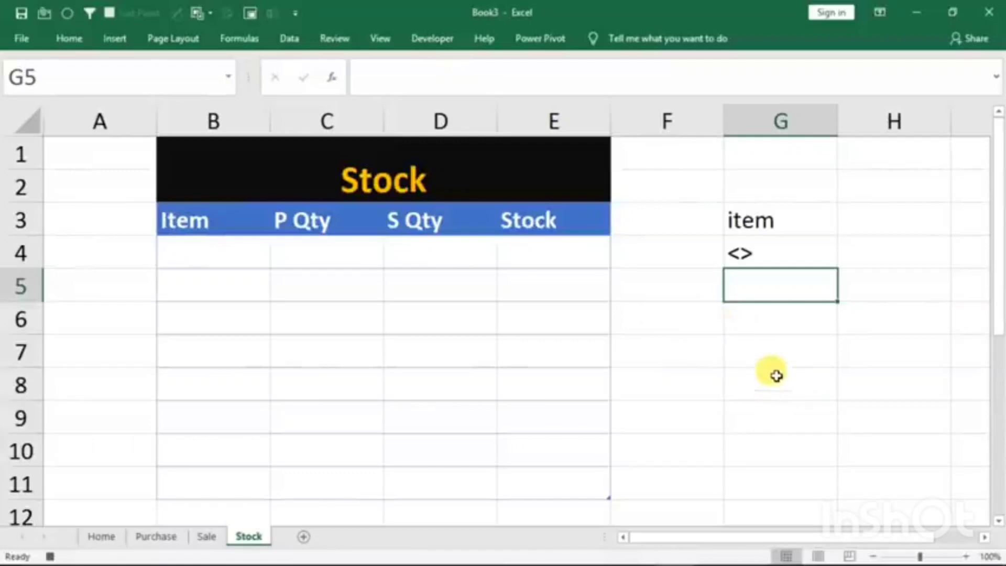
- Start an advanced filter that copies to another location, with the Purchase table's whole Item column, D3:D8, as the list range
left_click(790, 354)
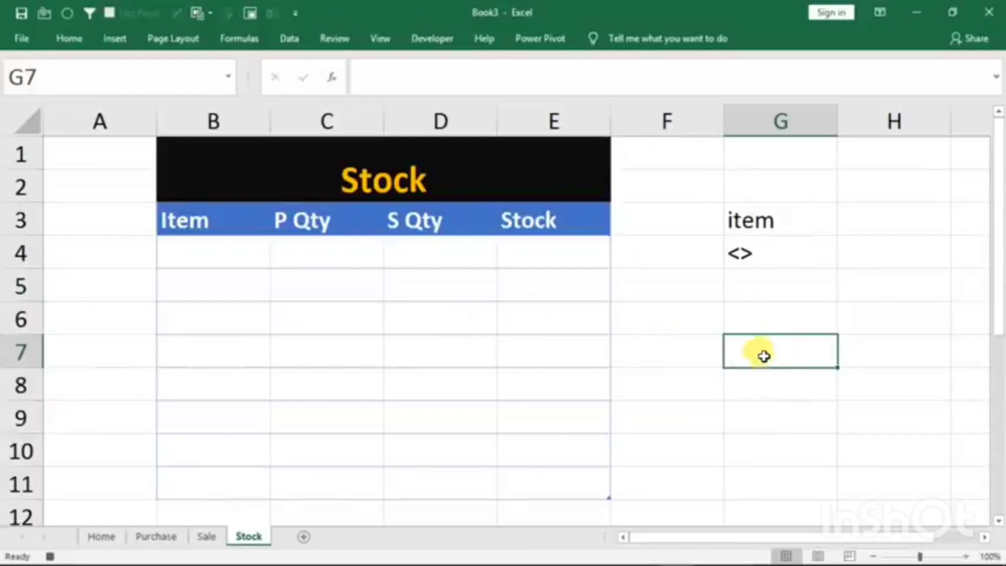
left_click(290, 39)
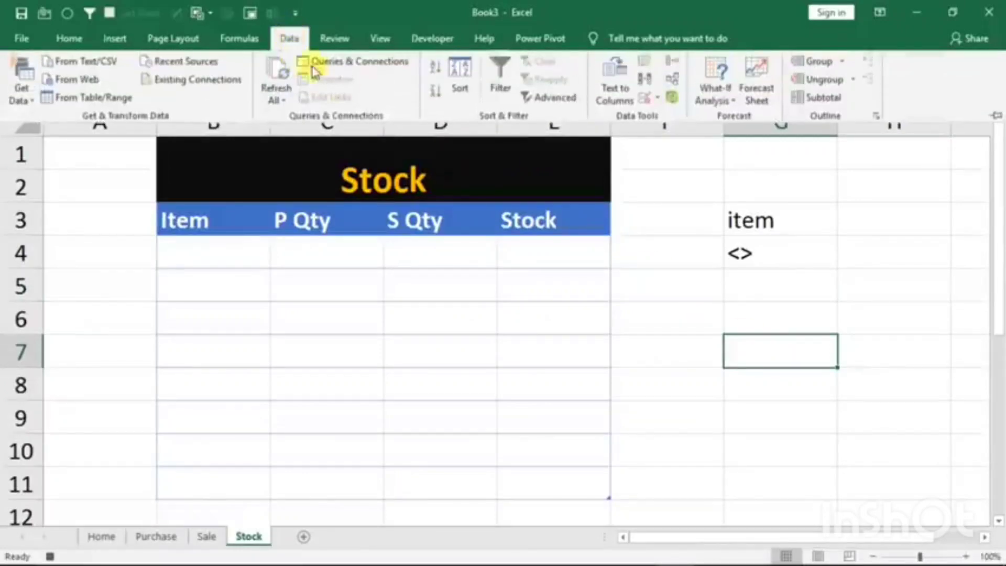
left_click(549, 100)
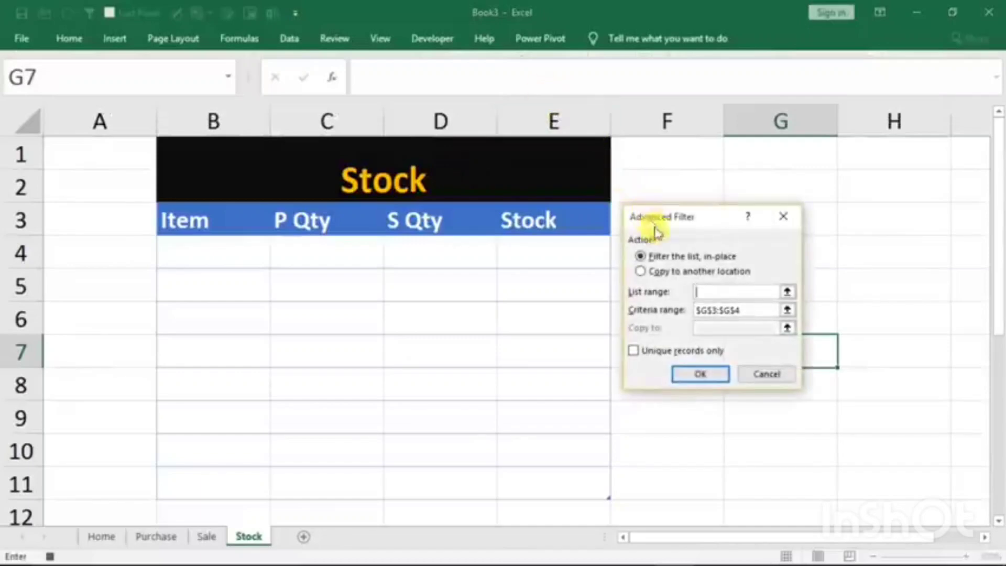
left_click(658, 272)
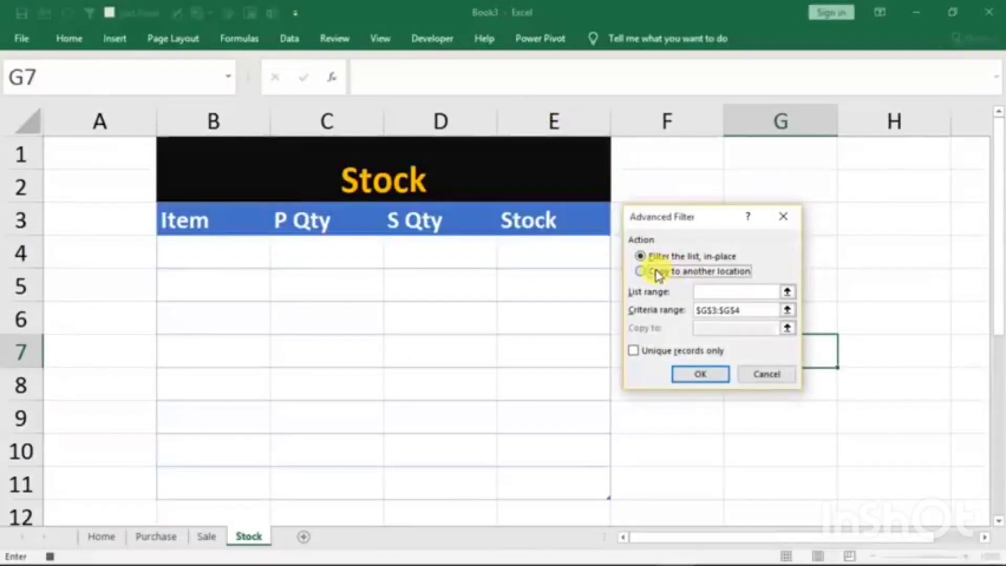
left_click(716, 293)
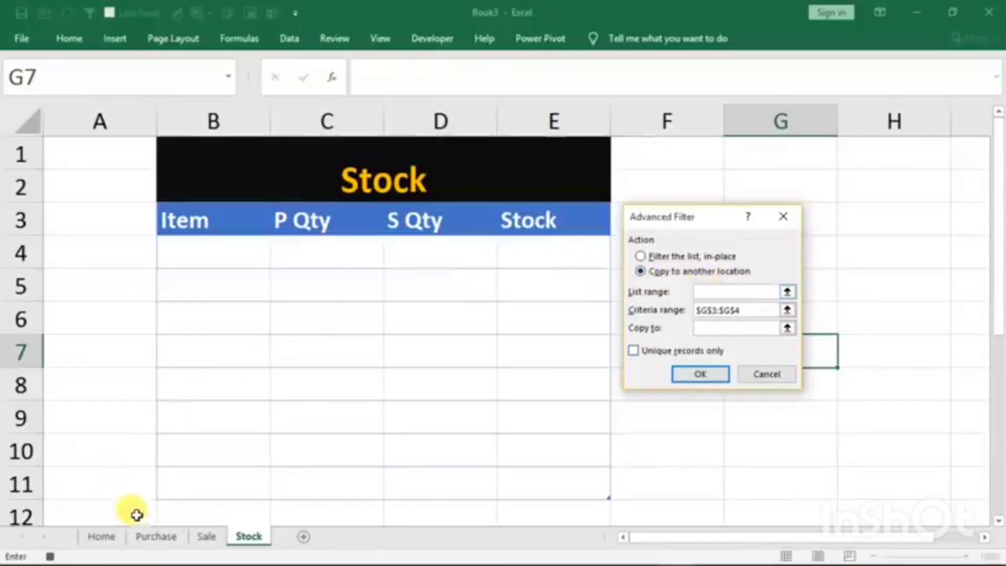
left_click(154, 536)
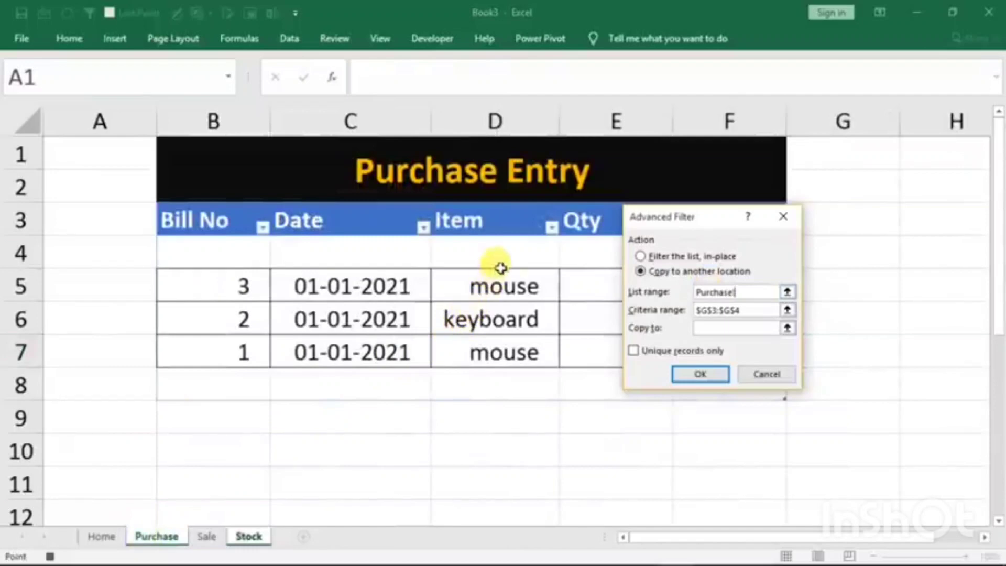
left_click_drag(497, 222, 483, 388)
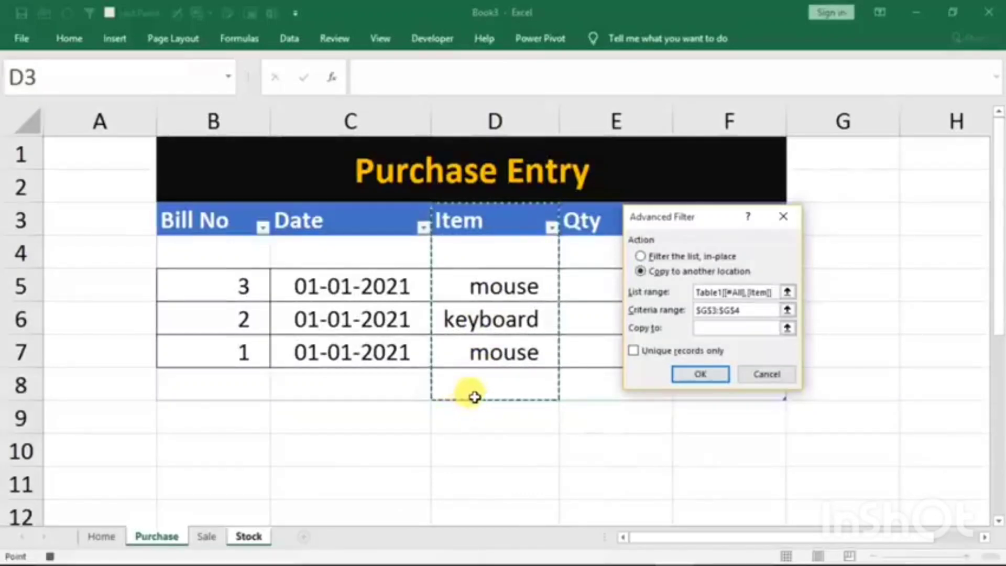
- Replace the advanced filter's criteria range with cells G3:G4 on the Stock sheet
left_click(760, 310)
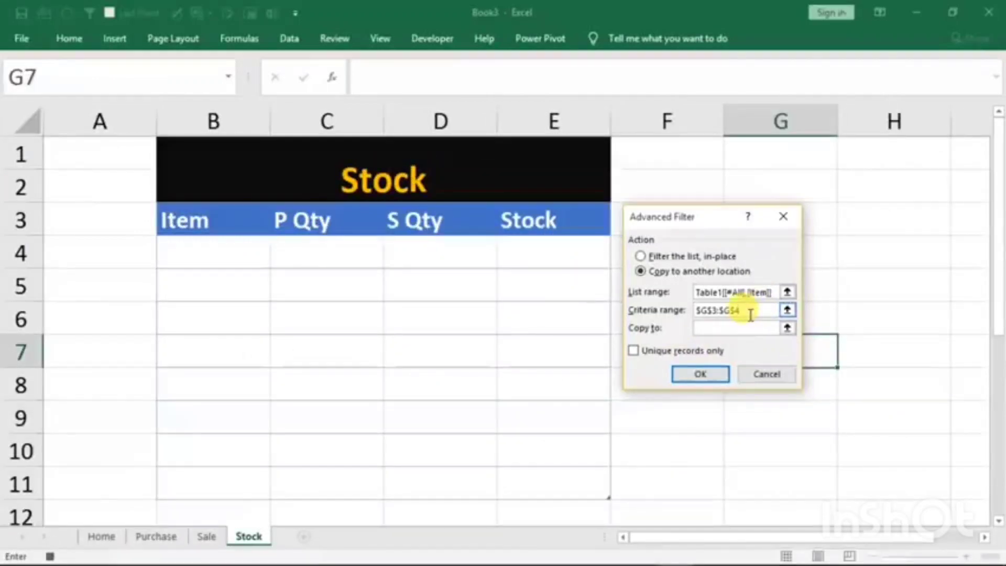
key("BackSpace")
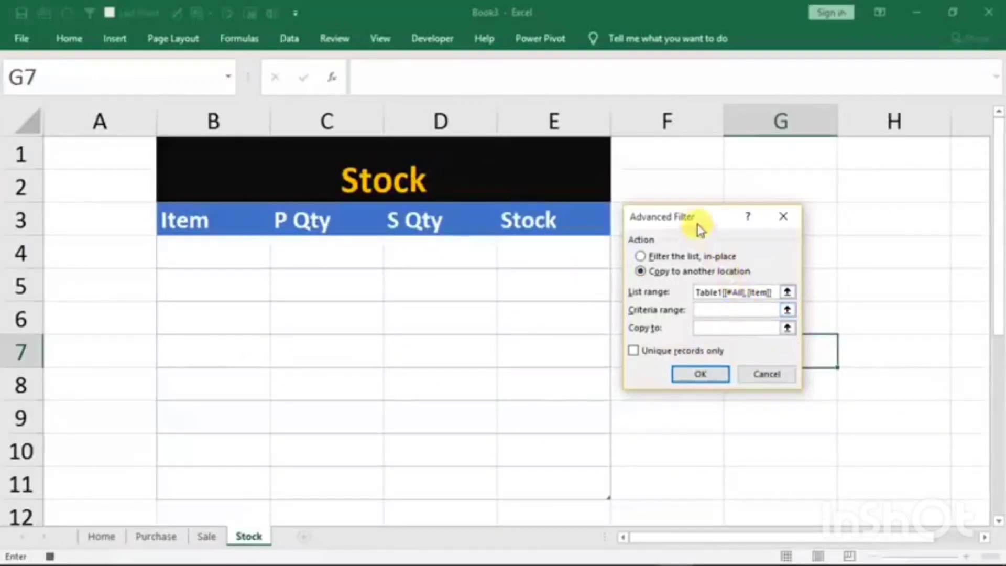
left_click_drag(700, 229, 541, 278)
left_click(750, 223)
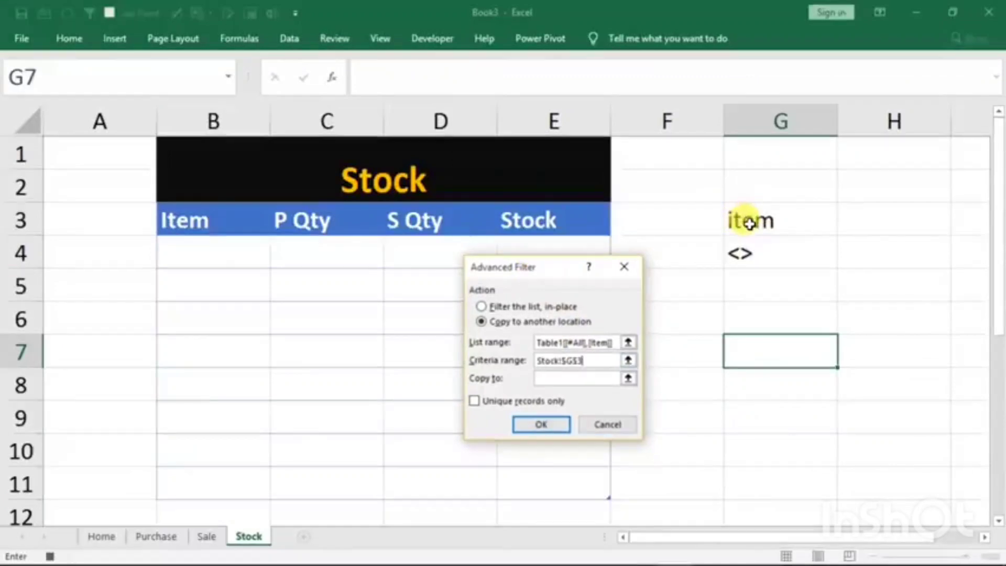
left_click_drag(750, 223, 741, 244)
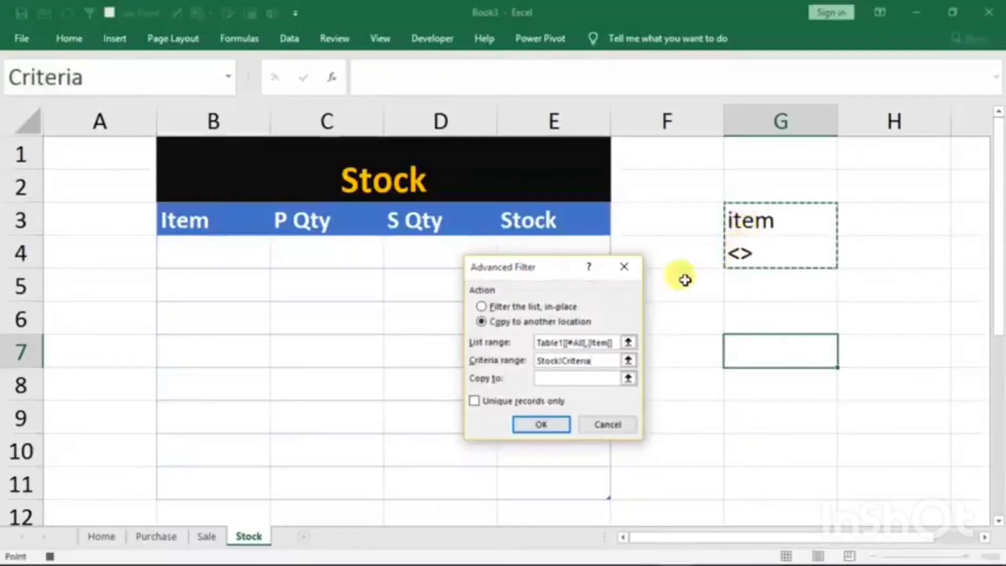
left_click_drag(555, 268, 737, 222)
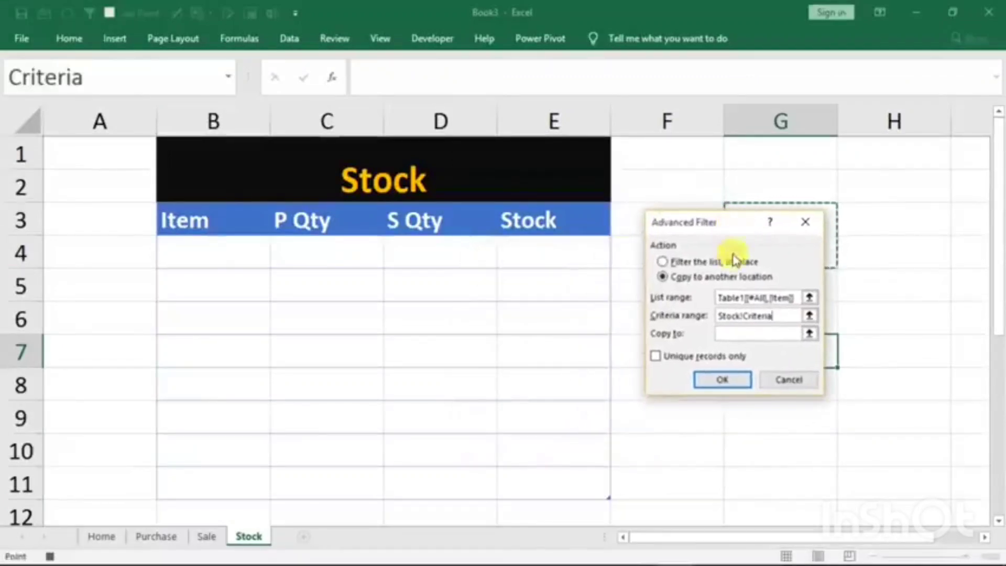
- Set the filter's copy destination to the Stock table's Item header in B3, limit it to unique records and run it
left_click(721, 334)
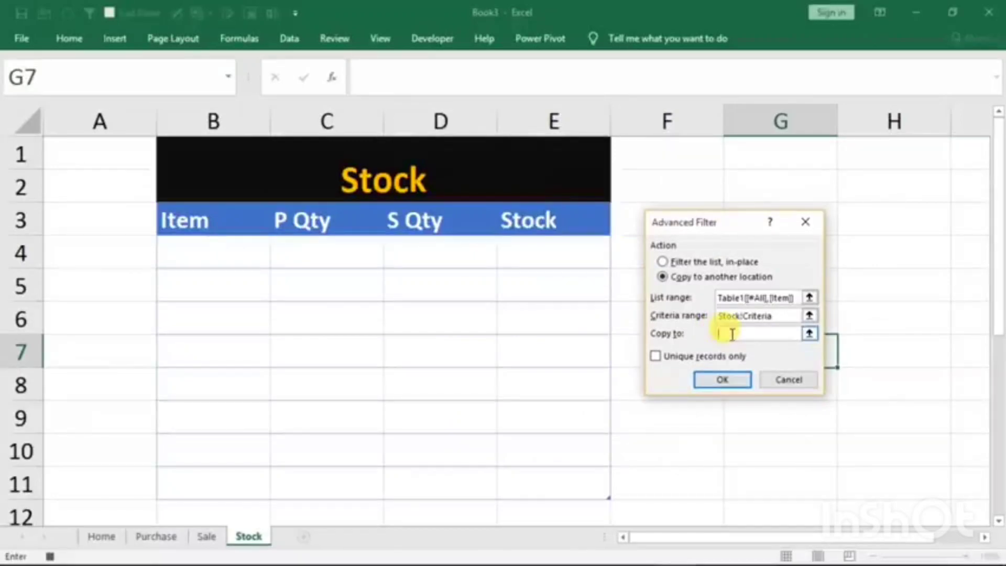
left_click(186, 222)
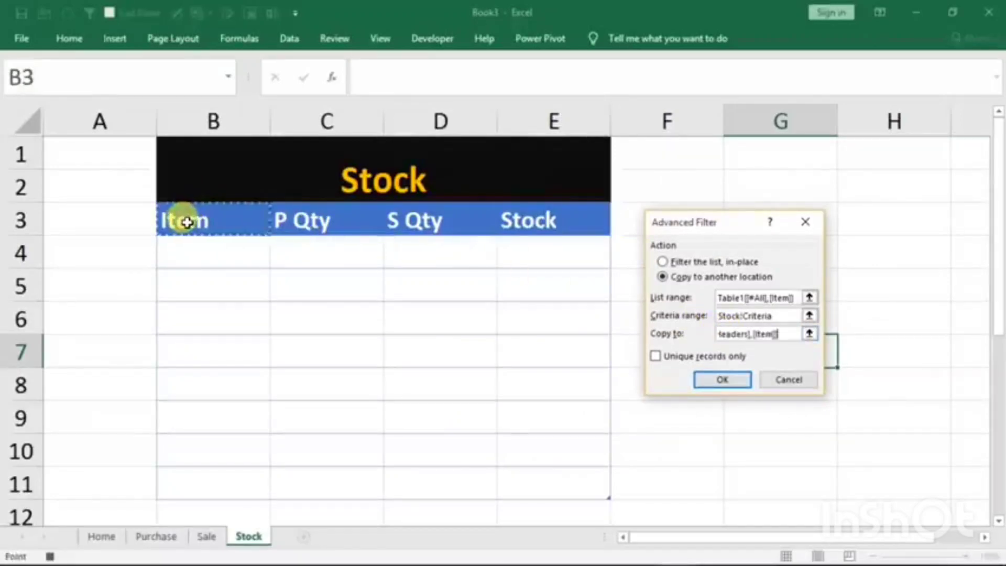
left_click(656, 357)
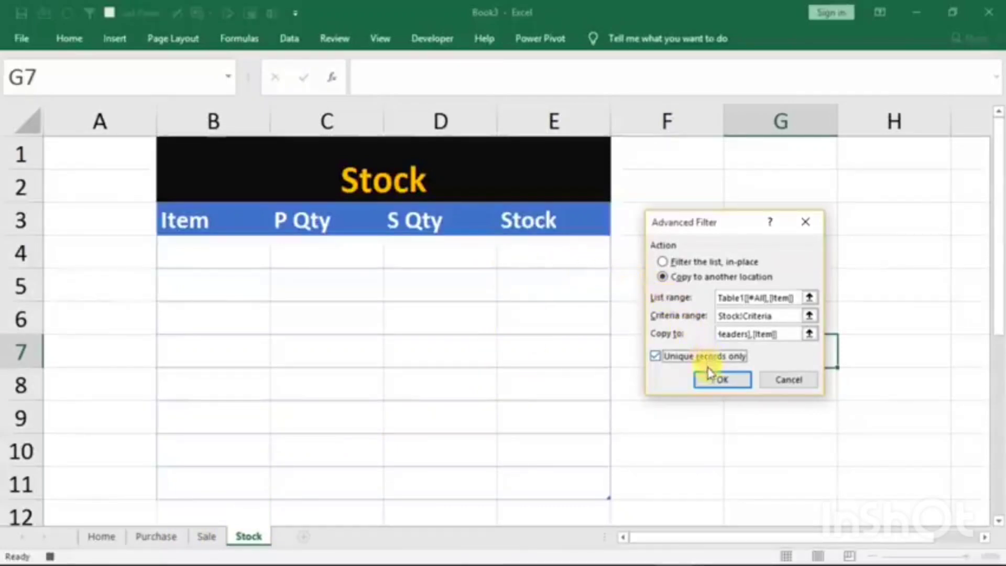
left_click(710, 382)
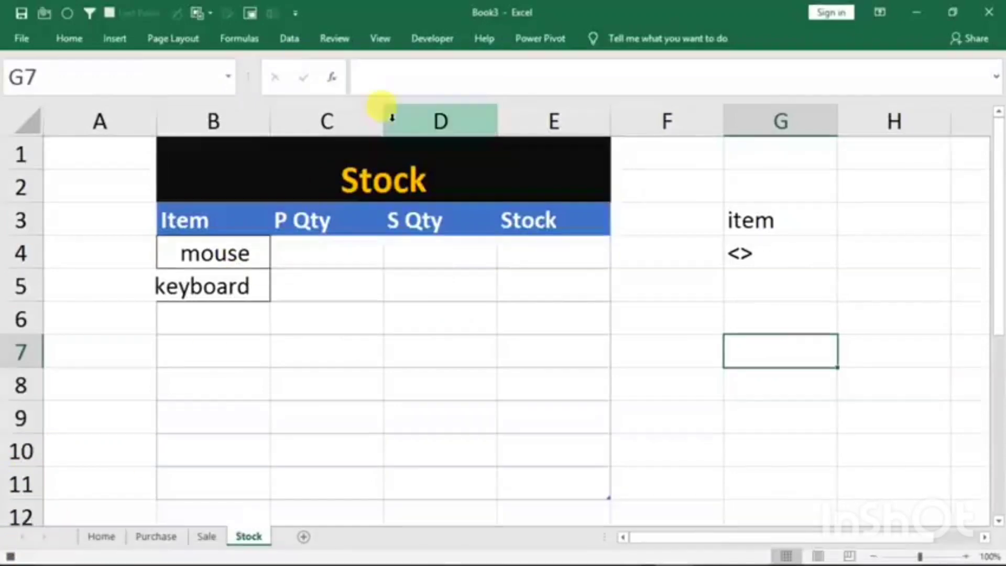
- Stop recording the ref macro and collapse the ribbon
left_click(382, 39)
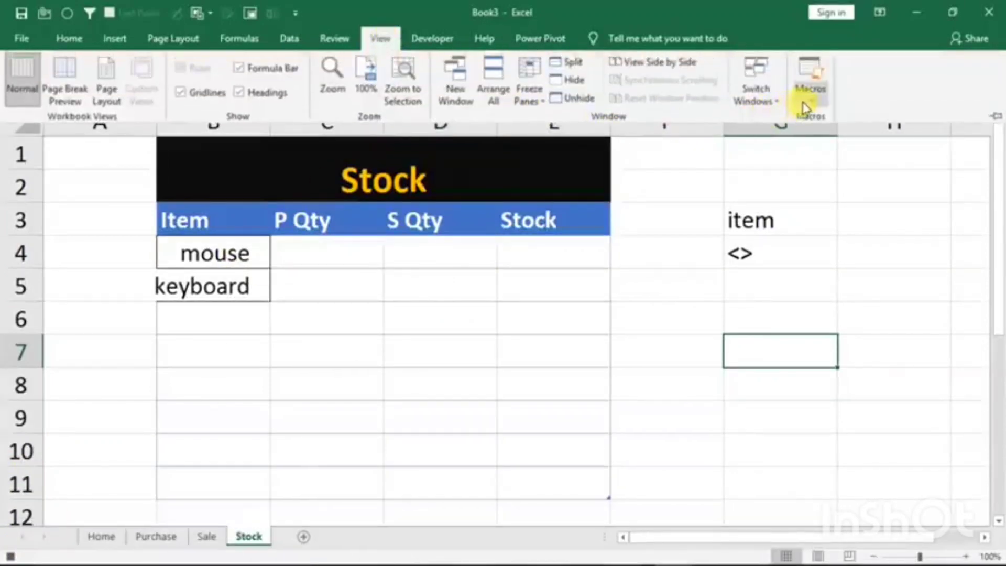
left_click(809, 97)
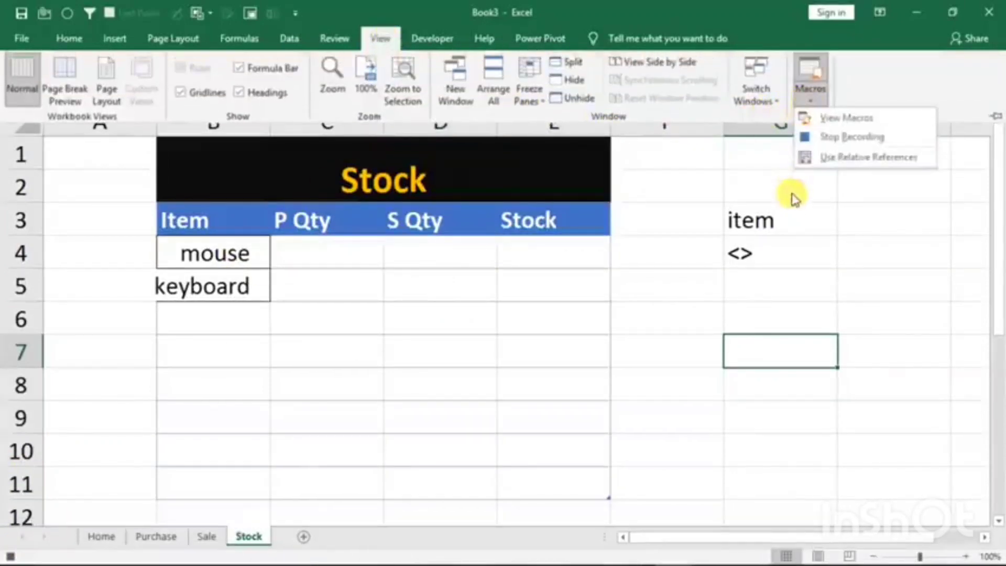
left_click(828, 138)
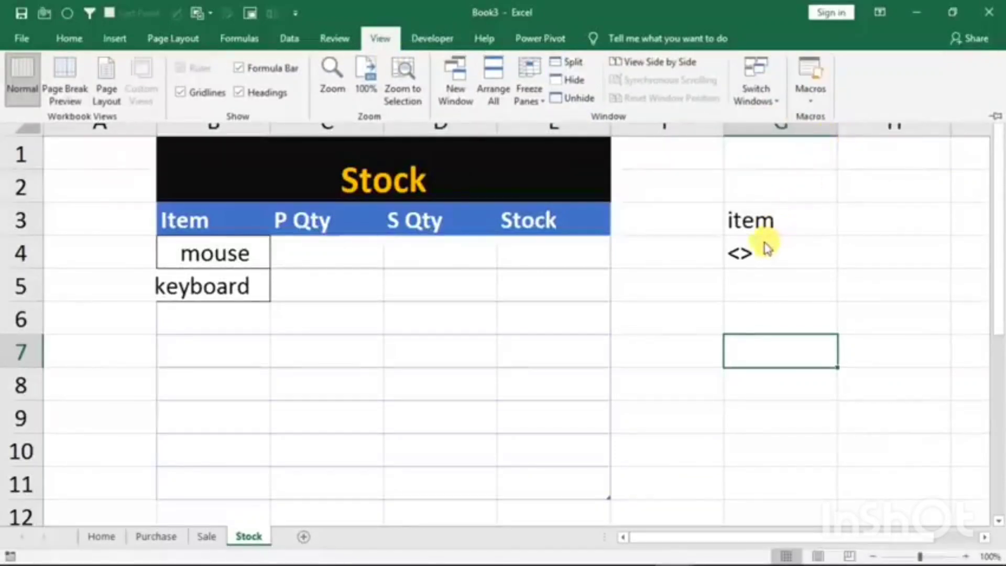
key("ctrl+F1")
- Apply all borders to the Stock table's body cells B4:E11
left_click_drag(247, 262, 565, 479)
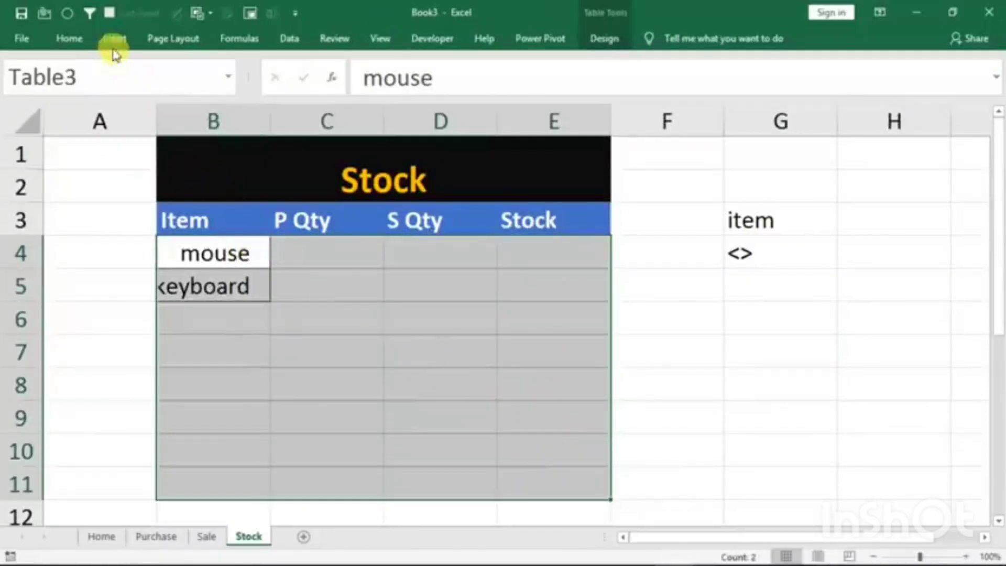
left_click(68, 38)
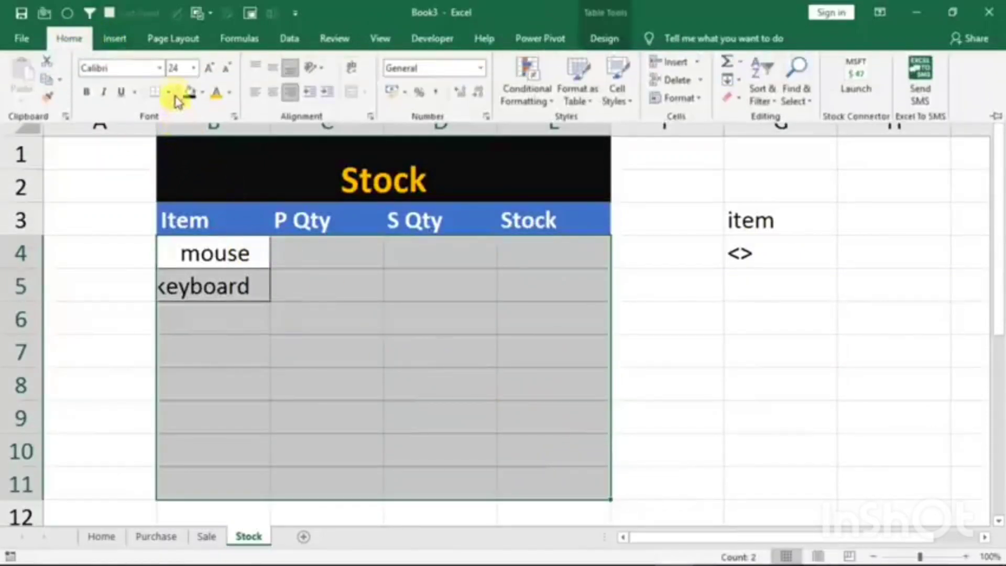
left_click(169, 94)
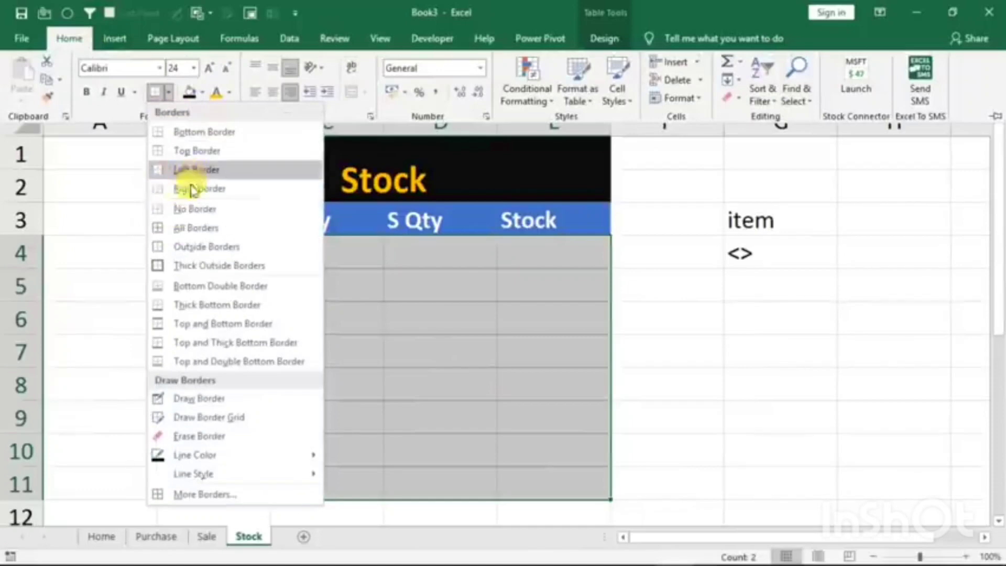
left_click(181, 228)
- Narrow column A and widen column B on the Stock sheet so the item names fit
left_click(253, 250)
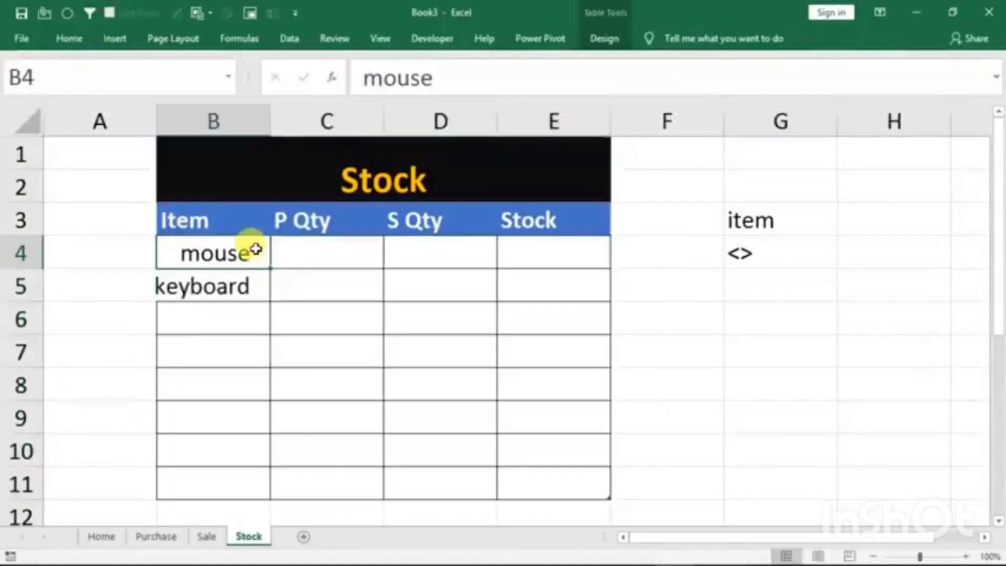
left_click_drag(269, 129, 128, 127)
left_click_drag(229, 126, 262, 134)
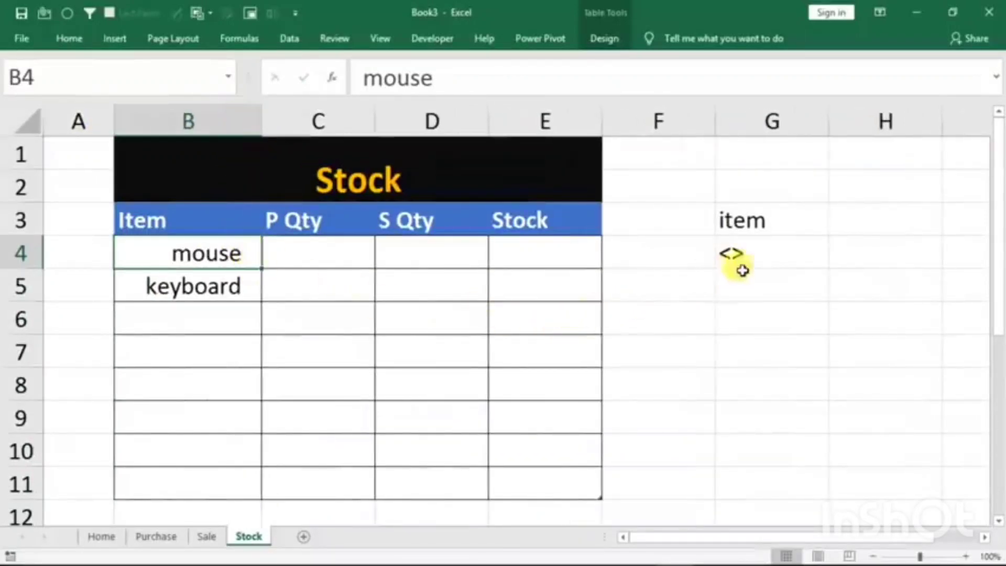
- Hide column G, which holds the filter criteria, on the Stock sheet
left_click(762, 179)
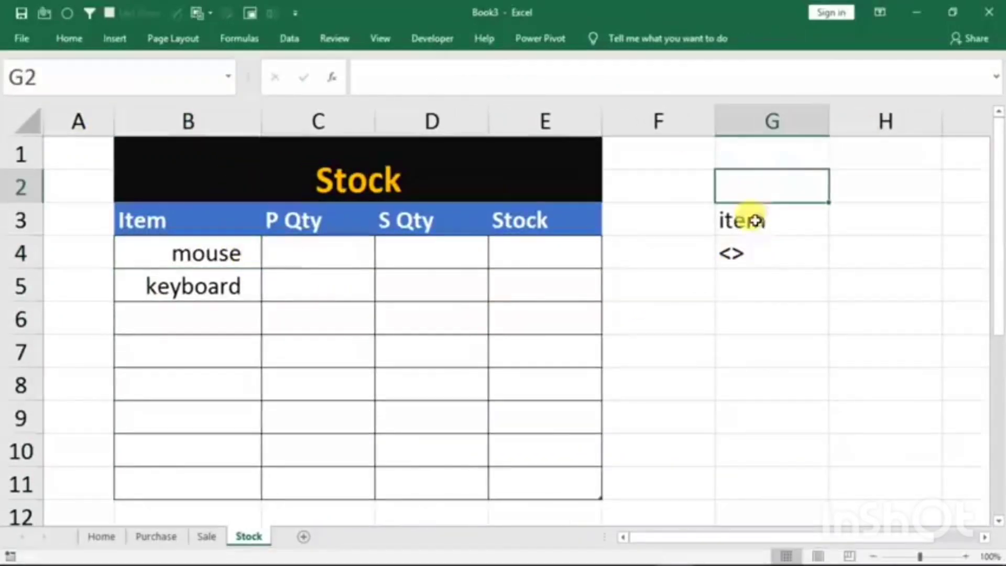
left_click(776, 113)
right_click(786, 120)
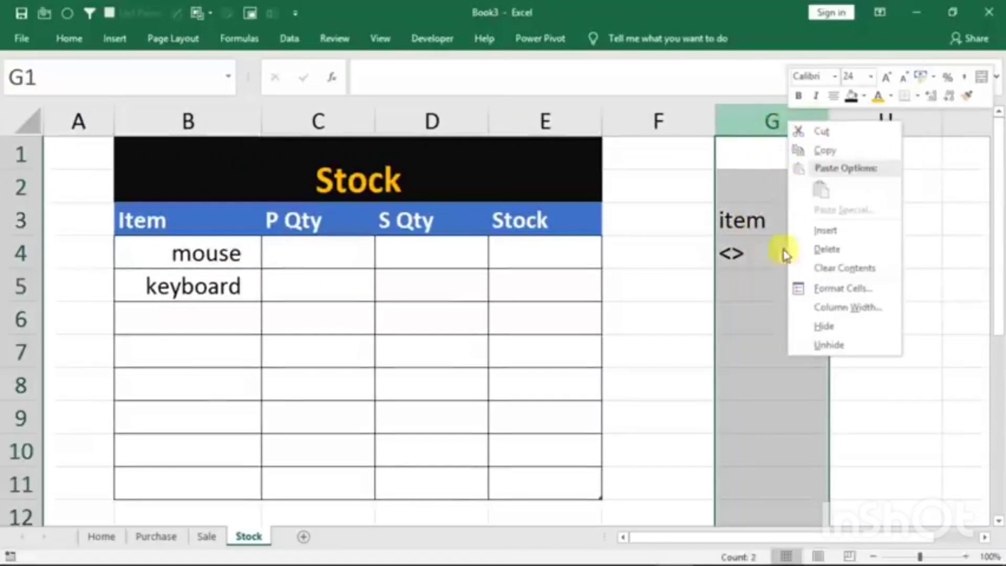
left_click(827, 327)
left_click(737, 243)
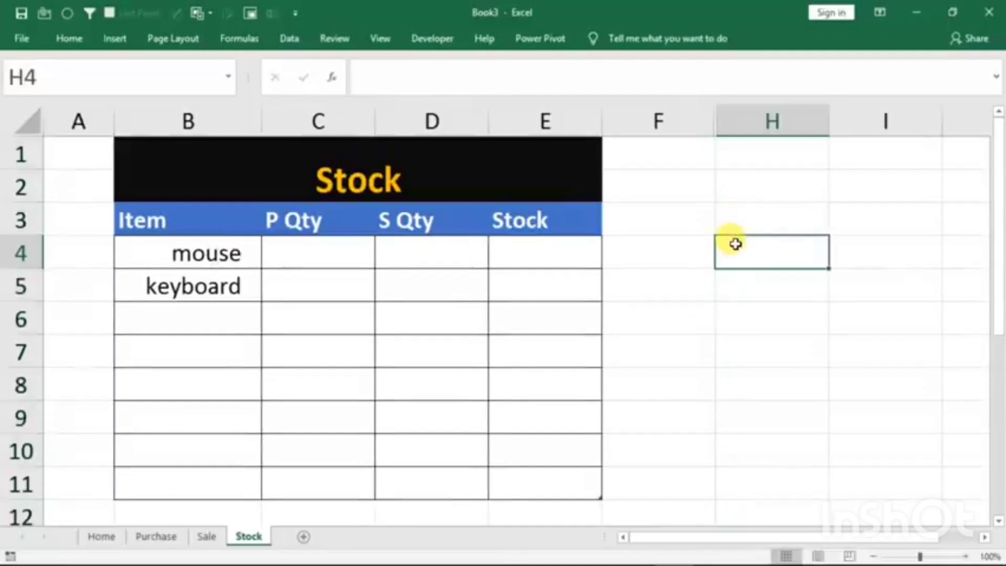
- Copy the Sale Entry button from the Home sheet and paste it at cell F8 on the Stock sheet
left_click(102, 536)
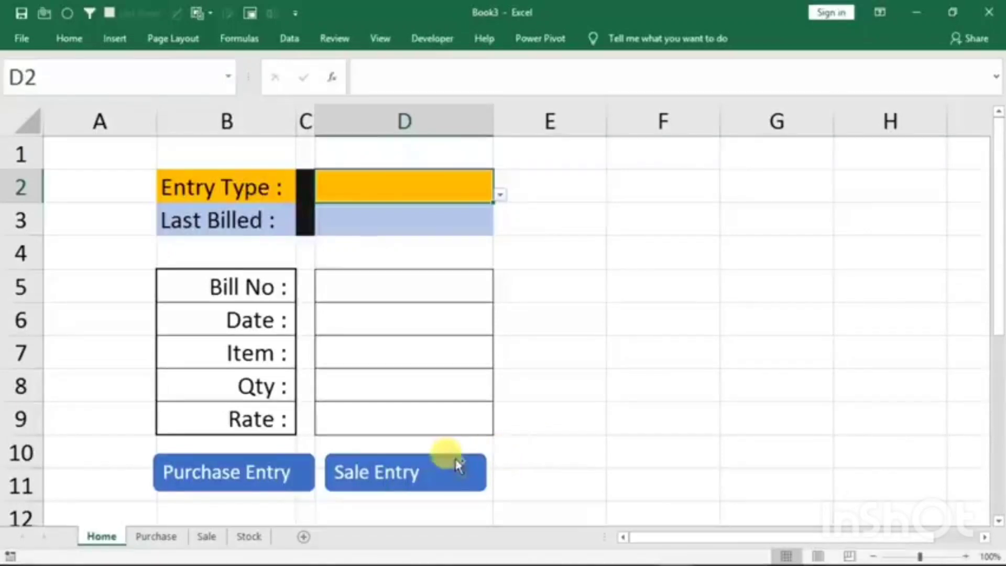
left_click(429, 474, "ctrl")
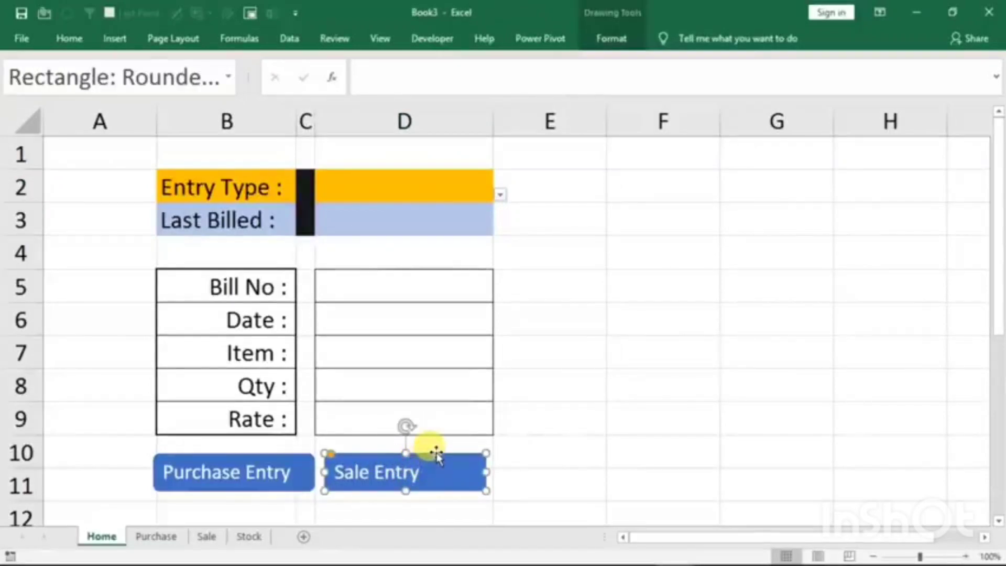
key("ctrl+c")
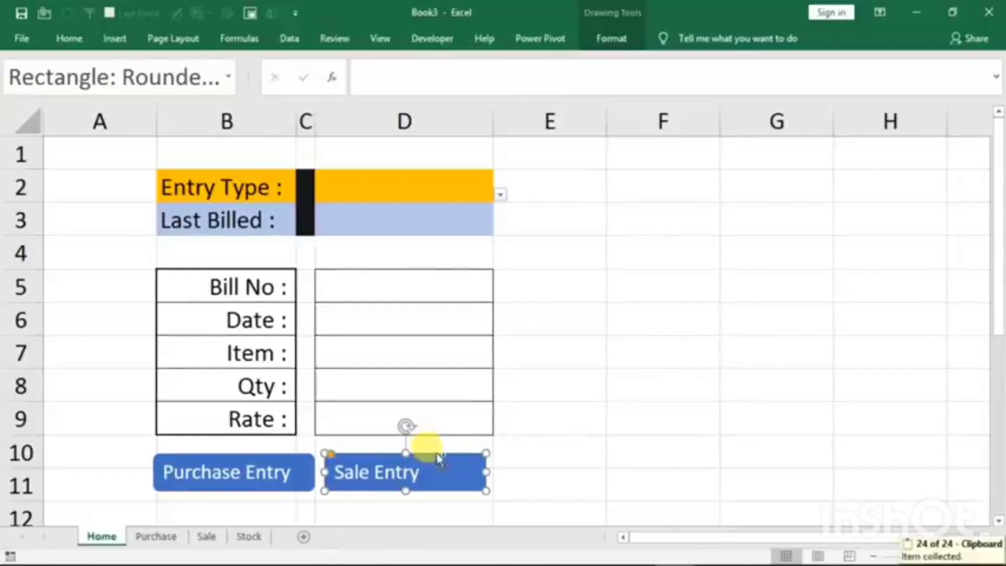
left_click(613, 391)
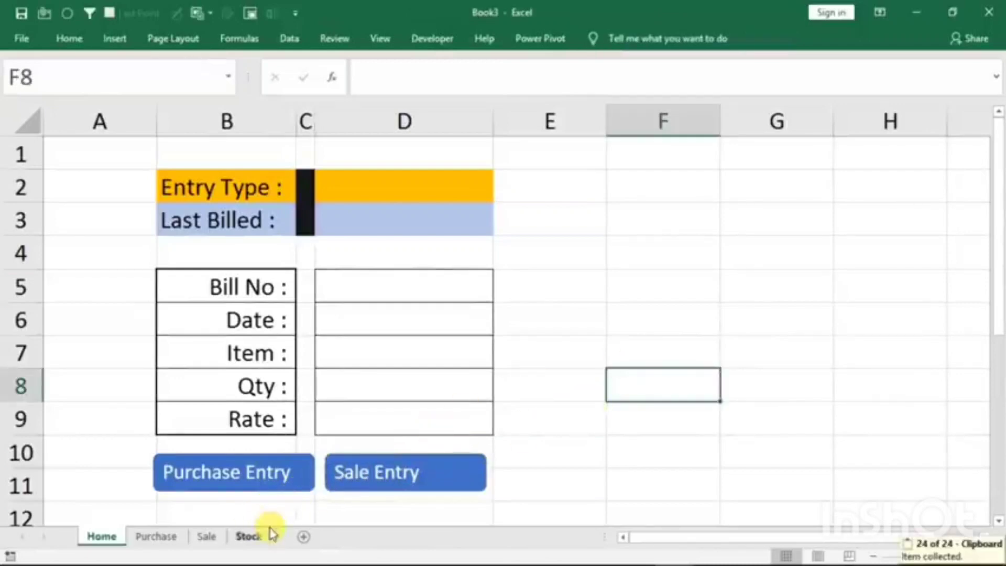
left_click(247, 537)
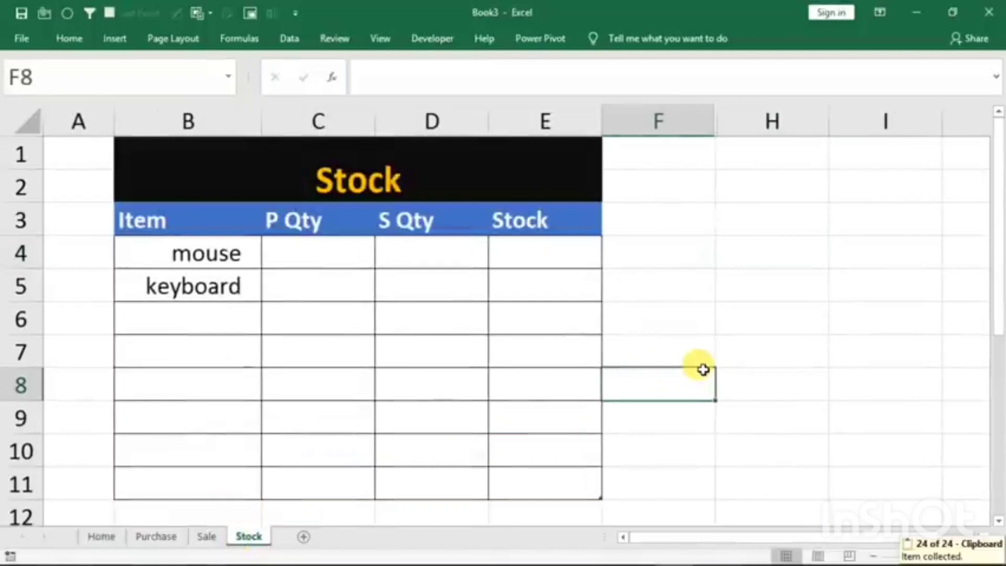
key("ctrl+v")
- Assign the ref macro to the pasted Sale Entry button on the Stock sheet and relabel the button Refresh
right_click(673, 389)
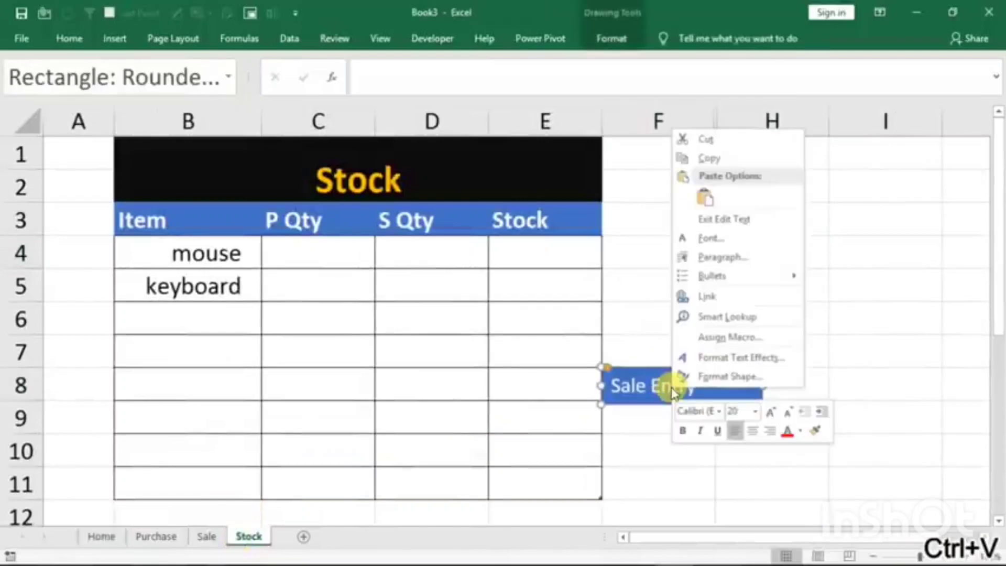
left_click(714, 340)
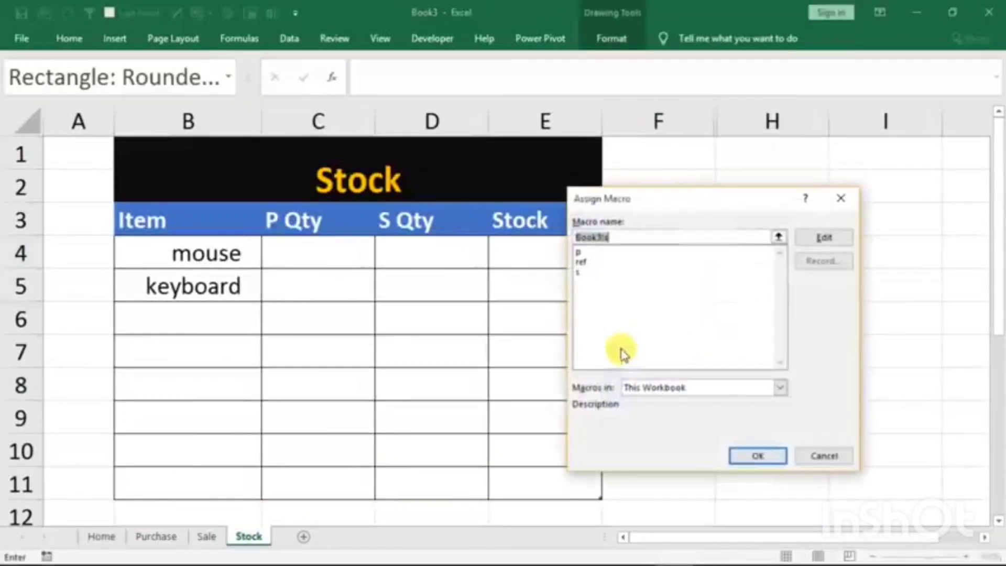
left_click(585, 261)
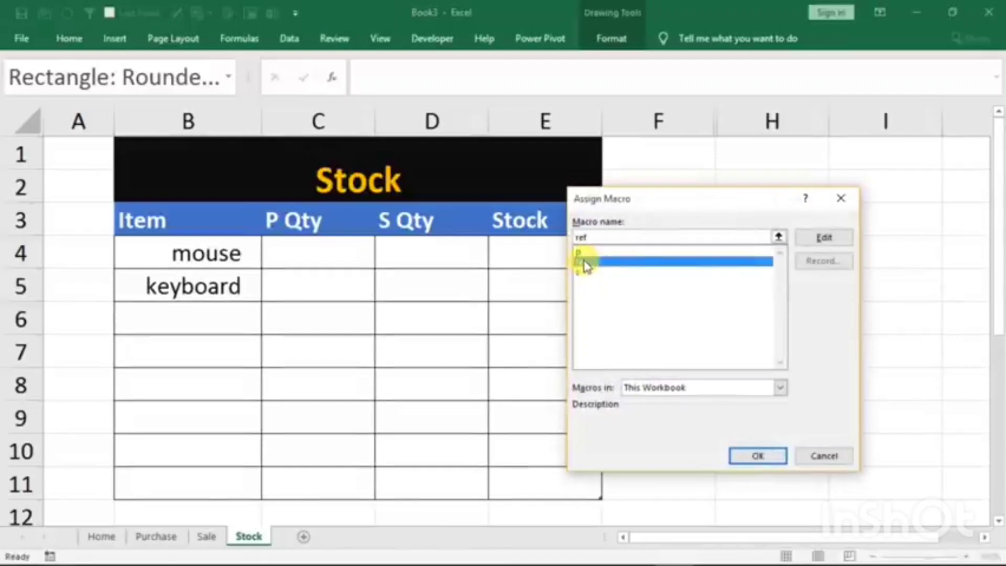
left_click(751, 456)
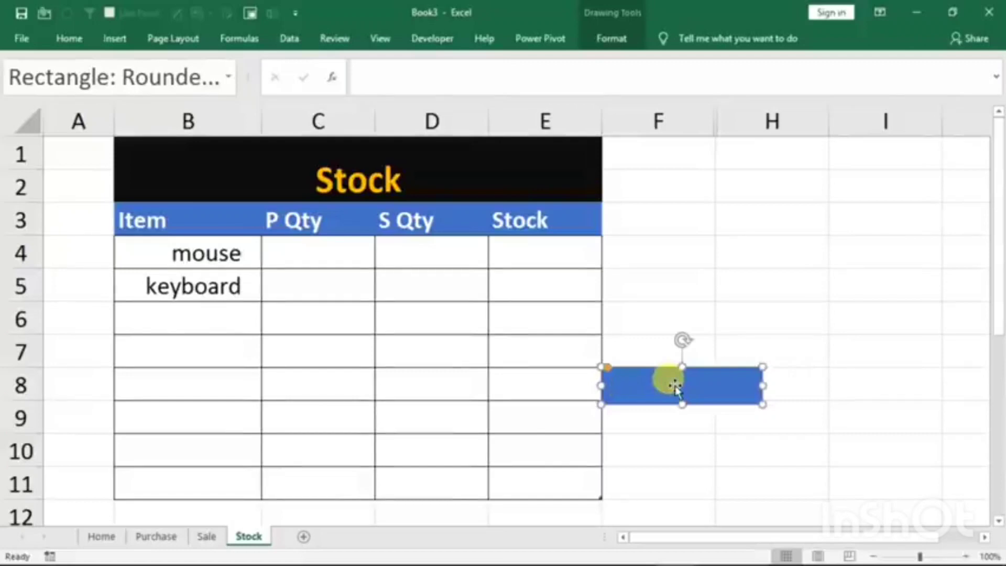
type("esh")
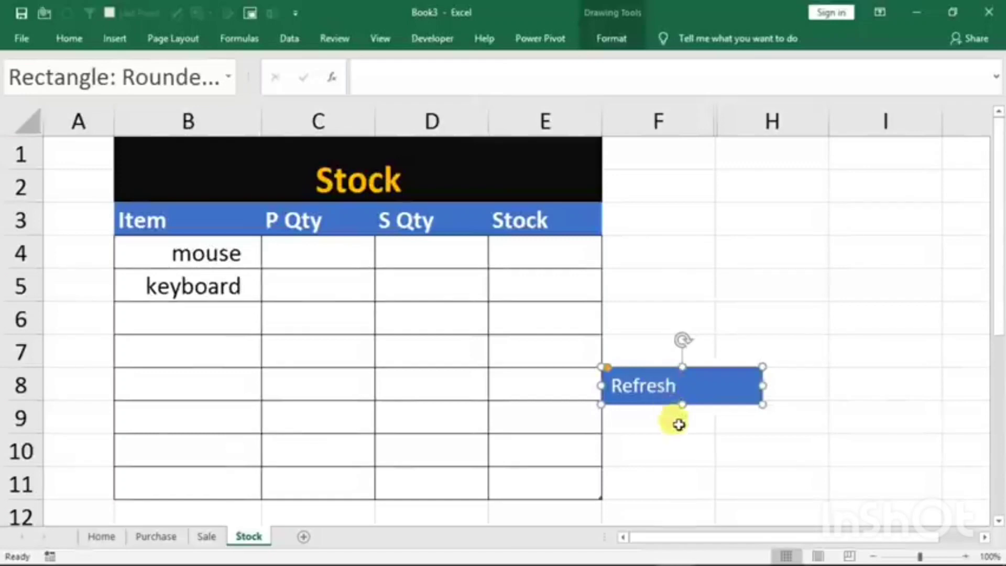
- Move the Refresh button beside the Stock title, around cells F1:H2, and give it a red shape fill
left_click_drag(699, 362, 725, 178)
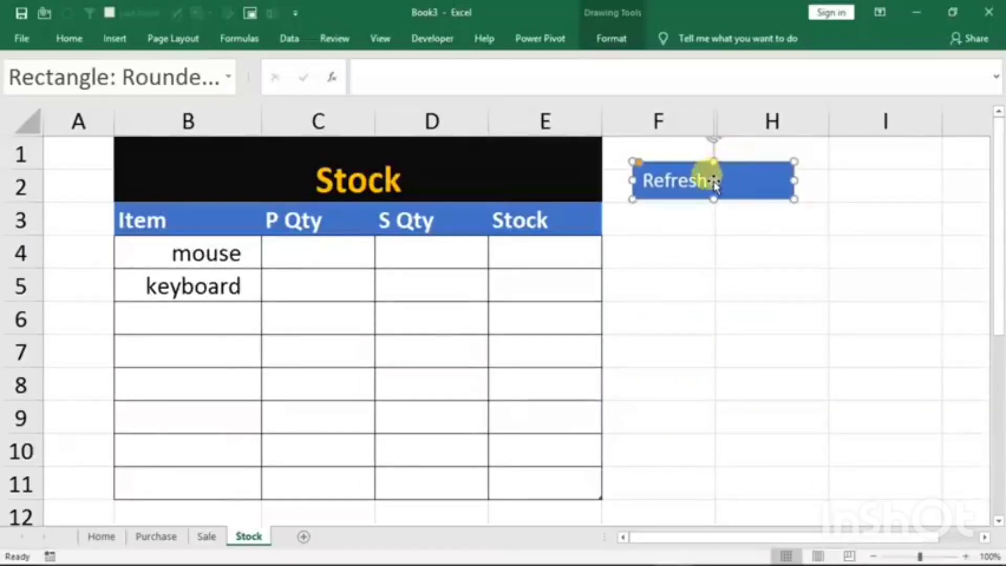
left_click(611, 38)
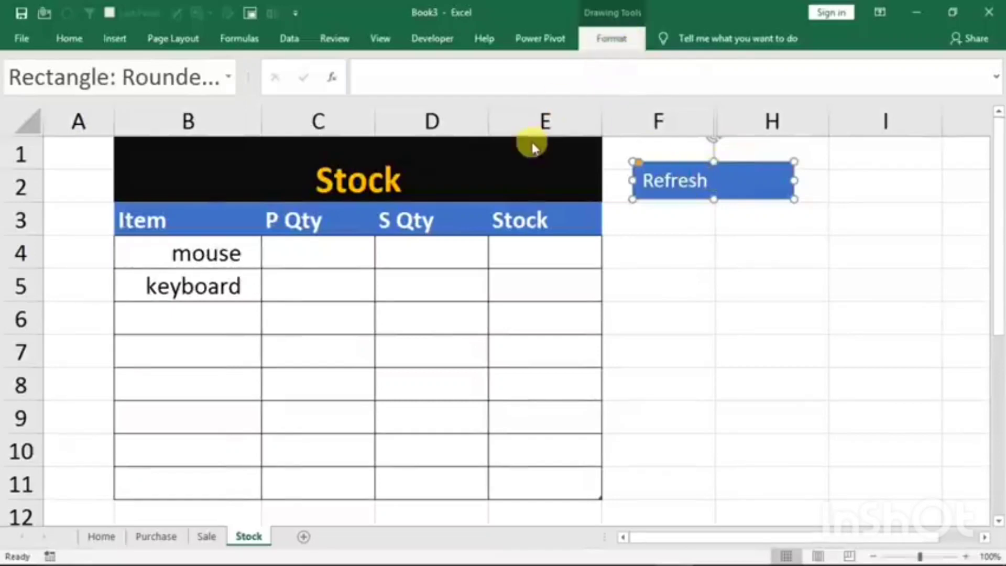
left_click(388, 62)
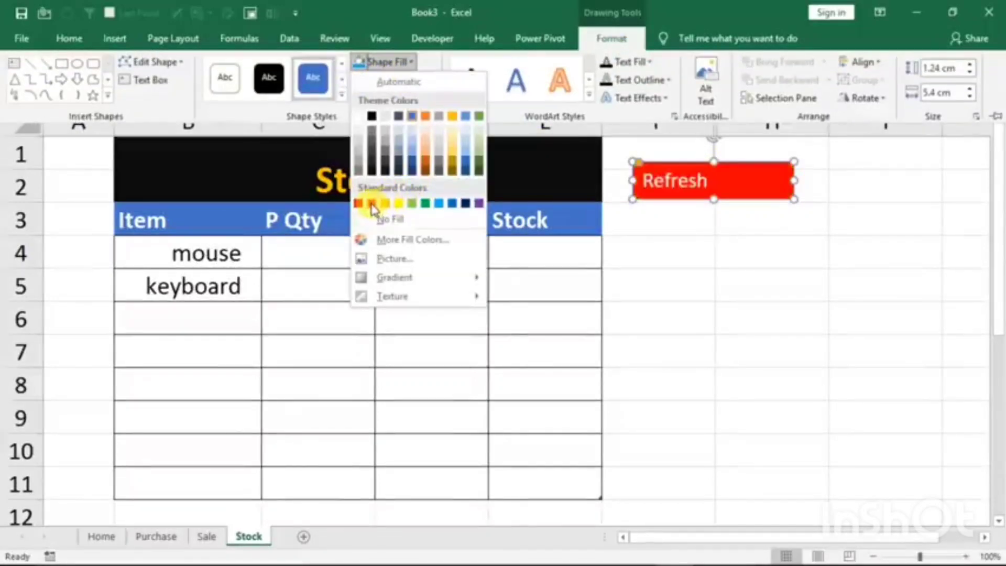
left_click(369, 204)
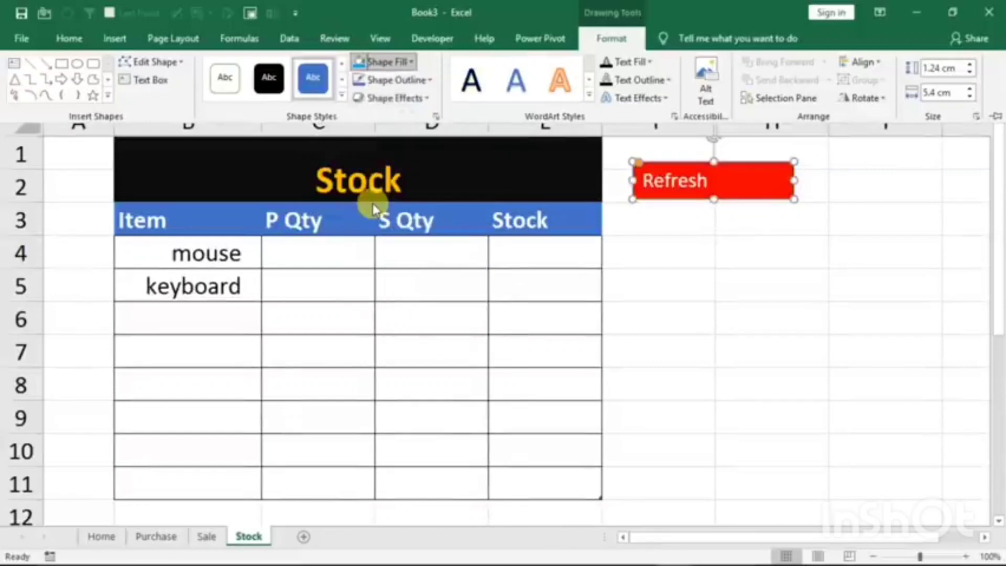
left_click(799, 289)
left_click(732, 322)
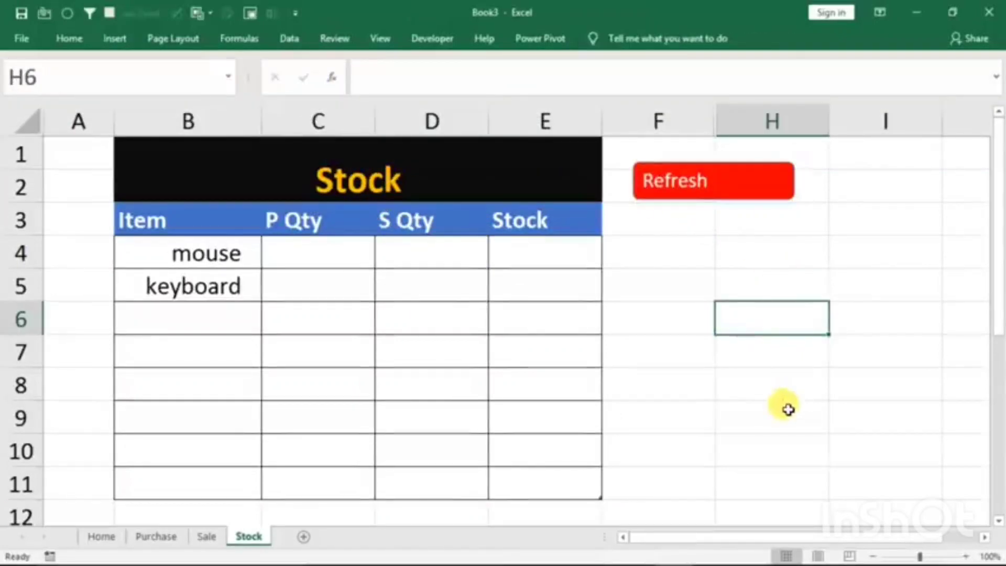
- Test the Refresh button's macro twice on the Stock sheet
left_click(673, 194)
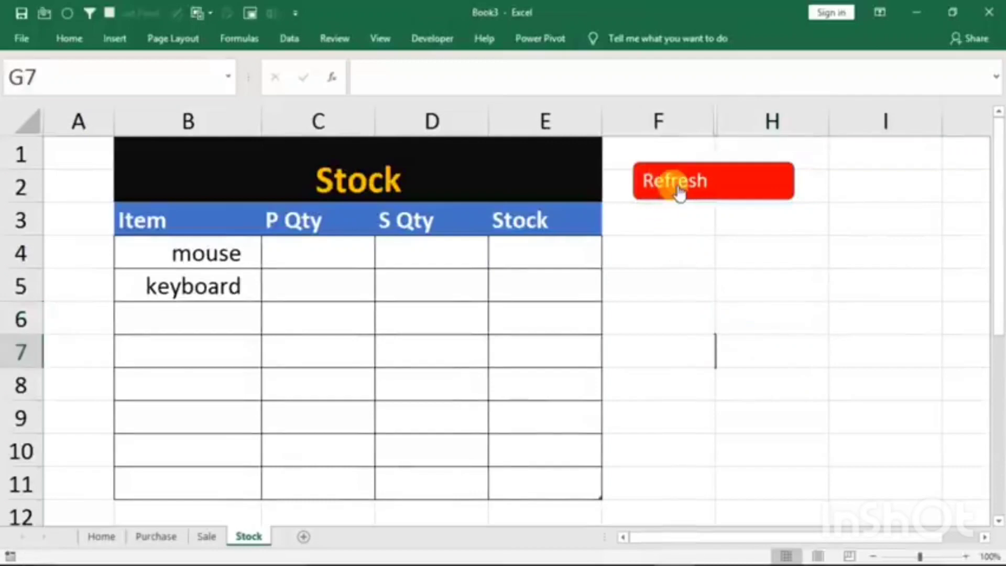
left_click(730, 314)
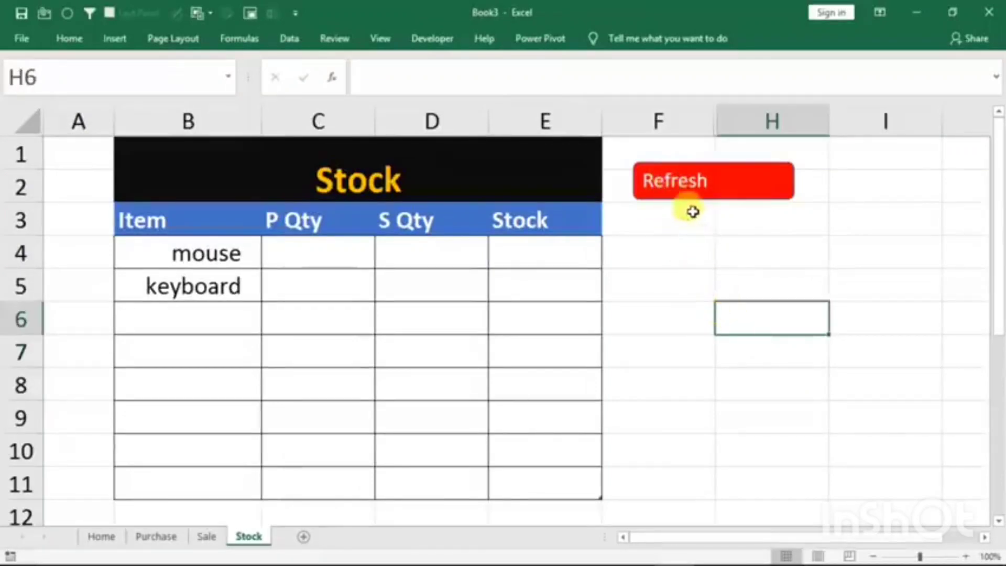
left_click(676, 197)
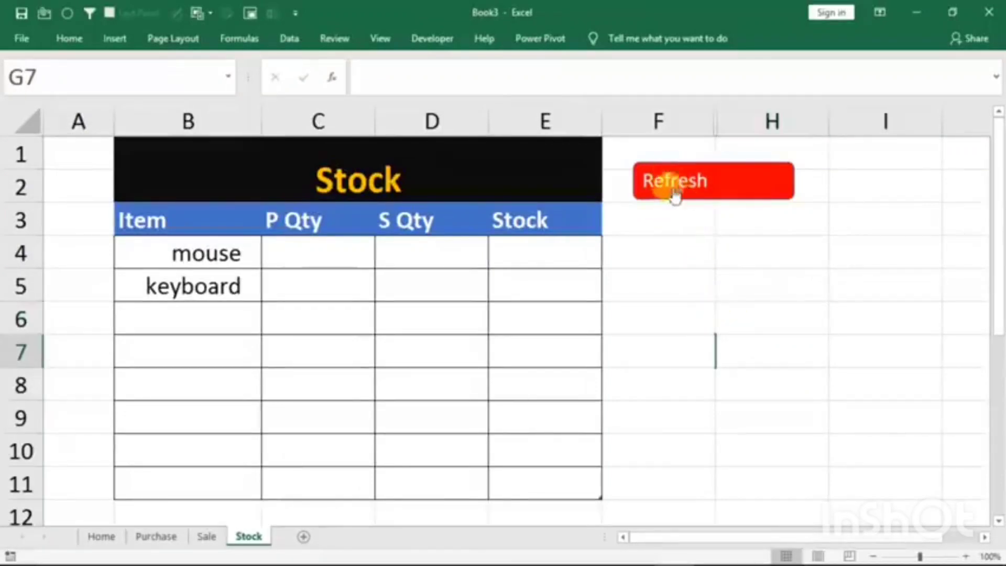
- Fill in the Home form with bill no 4, date 1/1/2020, item monitor, quantity 10 and rate 1000
left_click(103, 540)
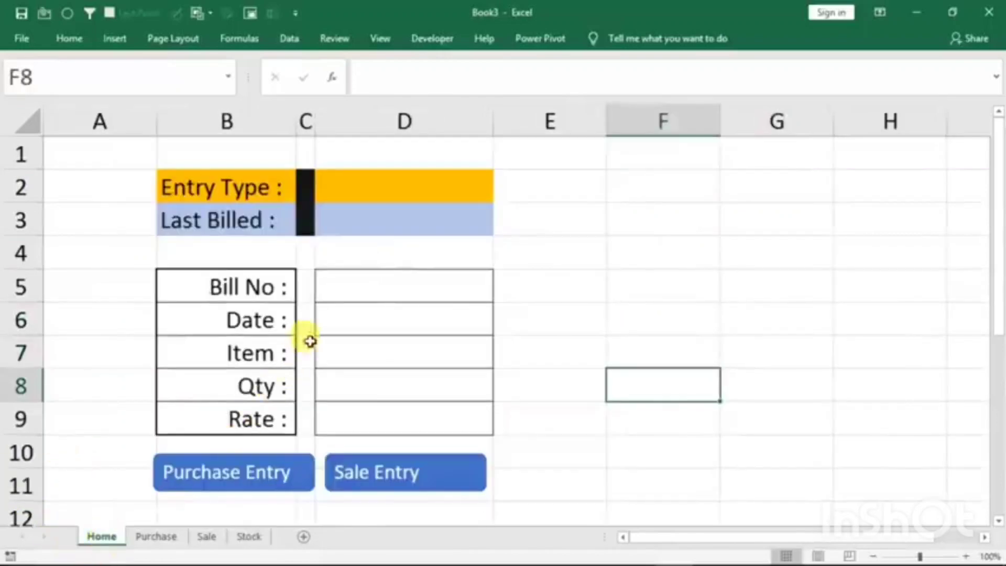
left_click(361, 288)
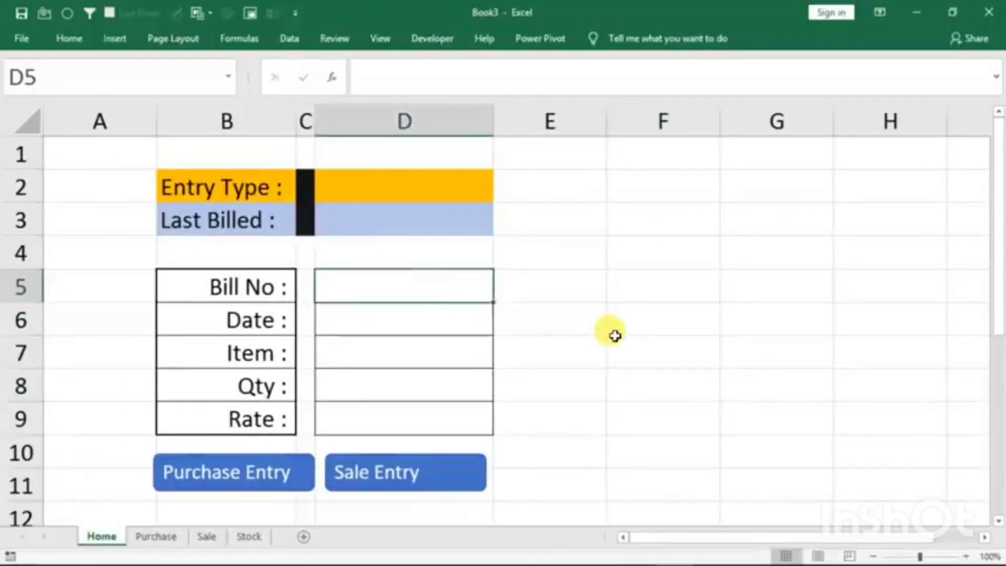
type("4")
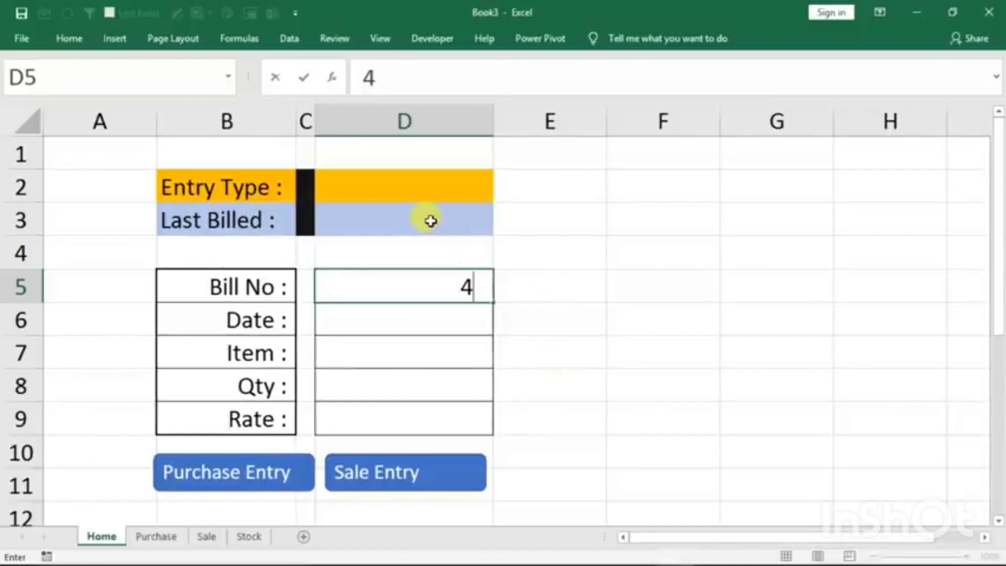
key("Return")
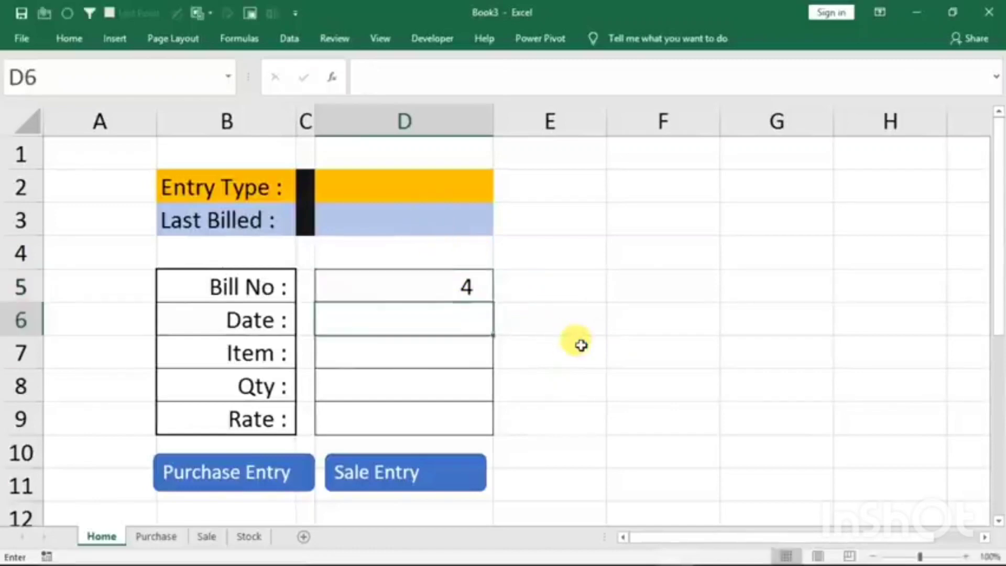
type("1/1/2020")
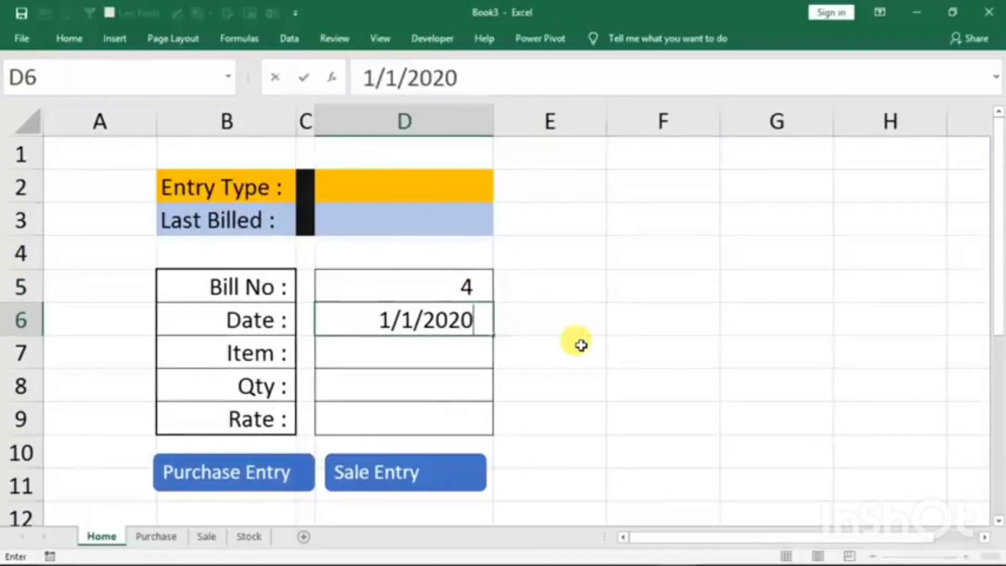
key("Return")
type("m")
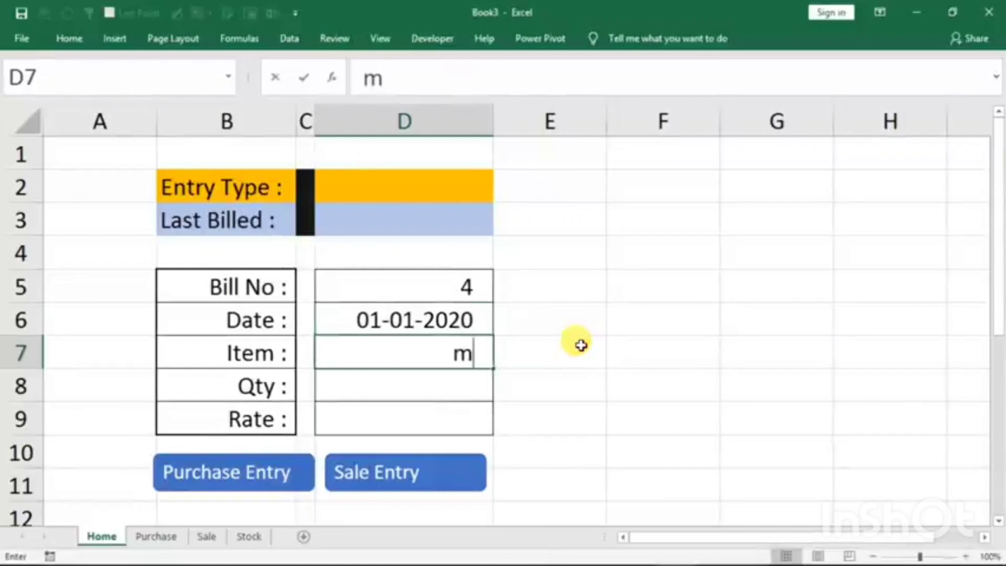
type("onitor")
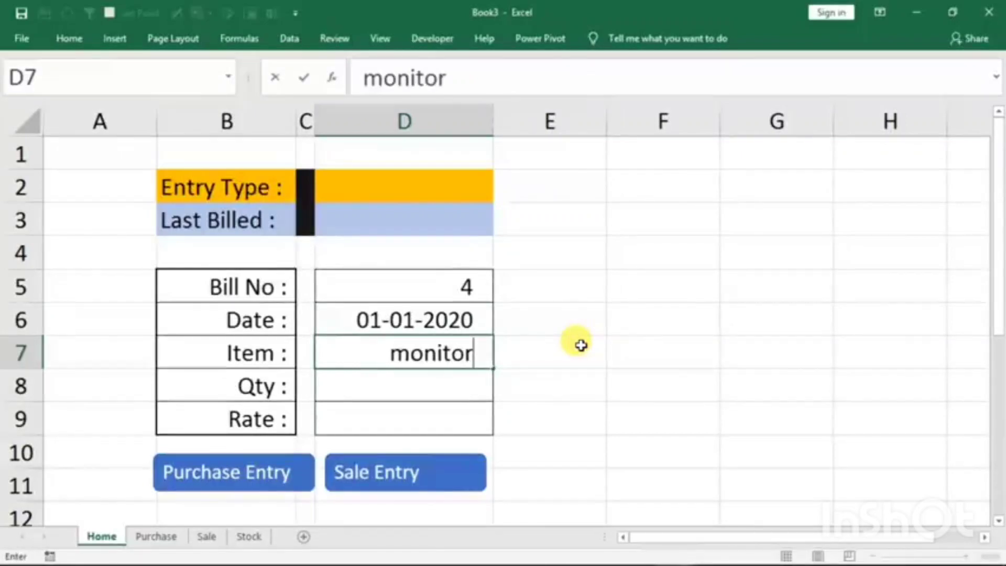
key("Return")
type("10")
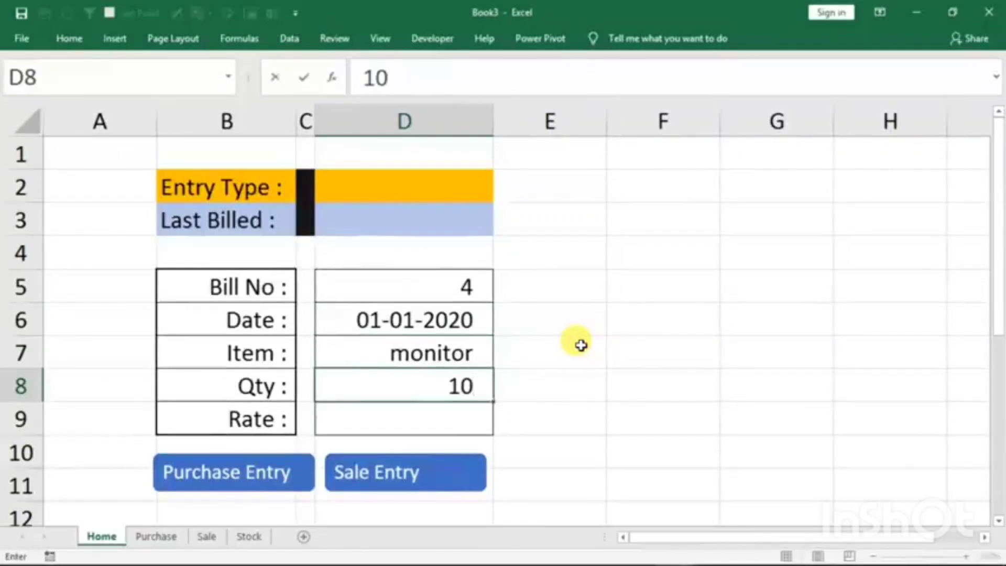
key("Return")
type("1000")
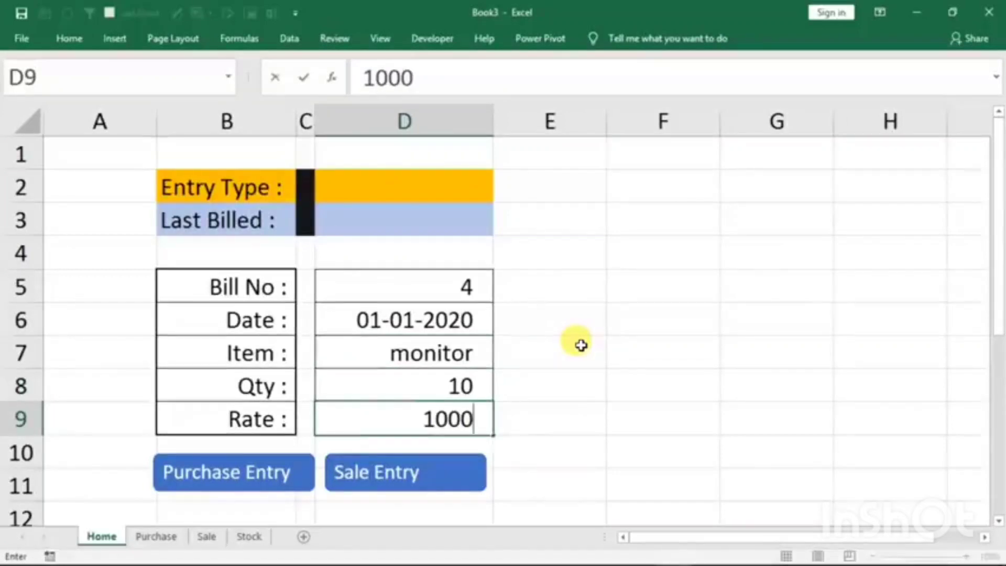
- Transfer the monitor entry to the Purchase table with its macro button and refresh the Stock sheet's item list
left_click(226, 475)
left_click(172, 538)
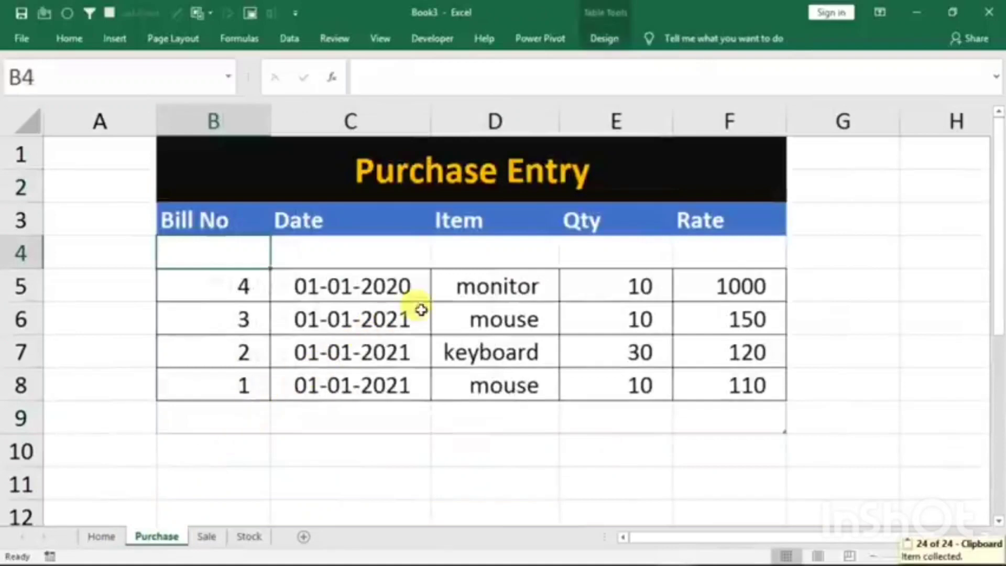
left_click(253, 537)
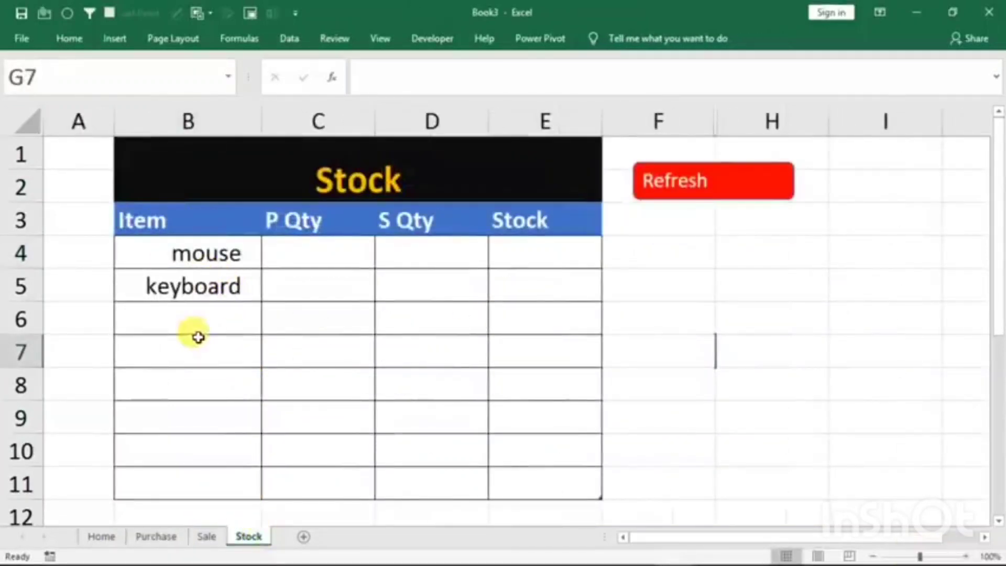
left_click(709, 192)
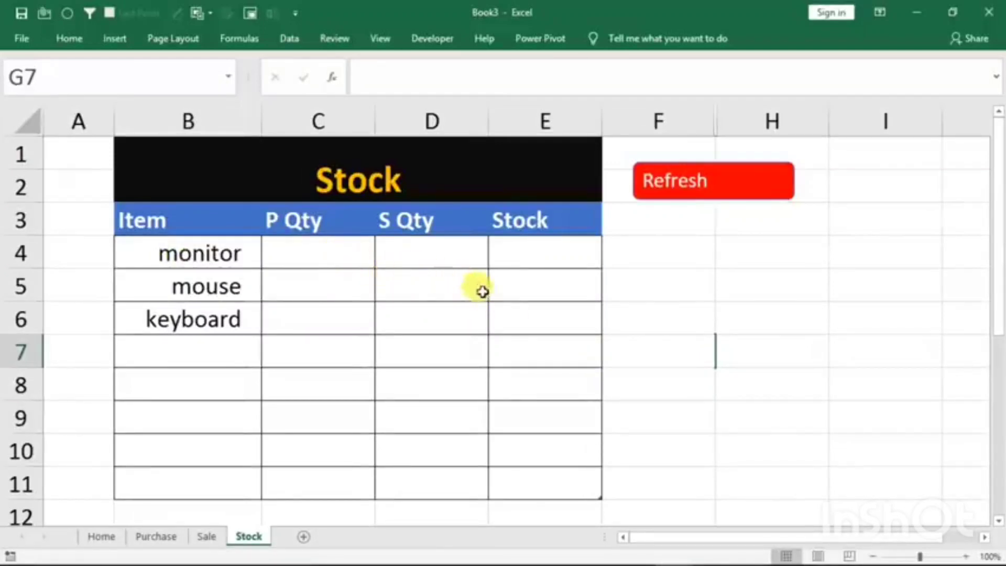
- Start a SUMIF formula in Stock cell C4 with the Purchase table's whole Item column, Table1[[#All],[Item]], as the range
left_click(315, 261)
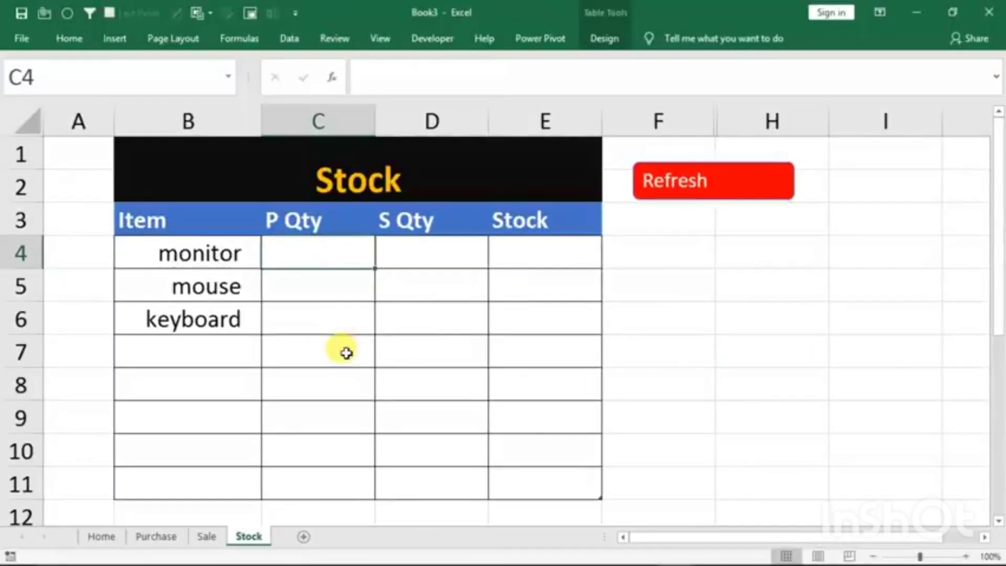
type("=su")
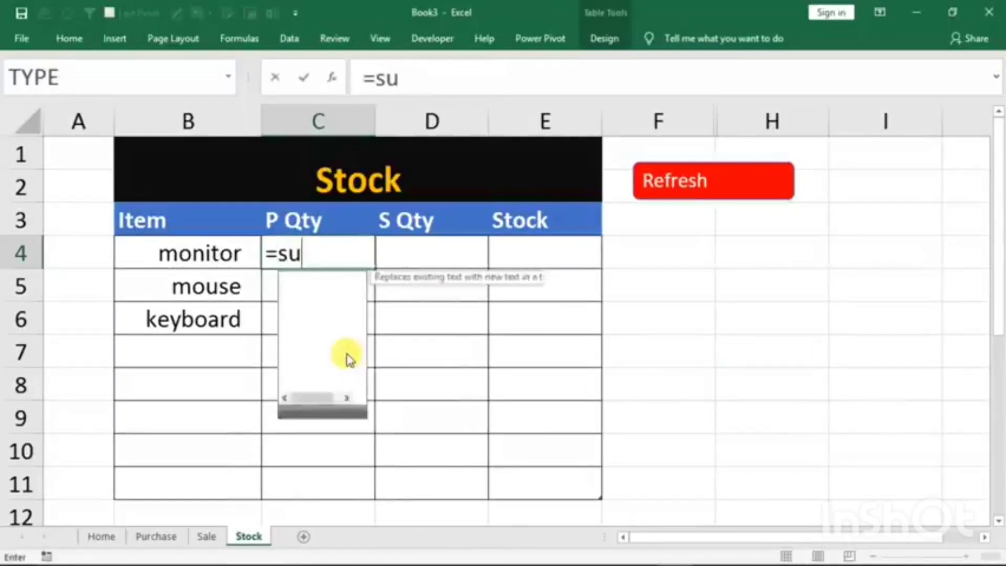
type("mif(")
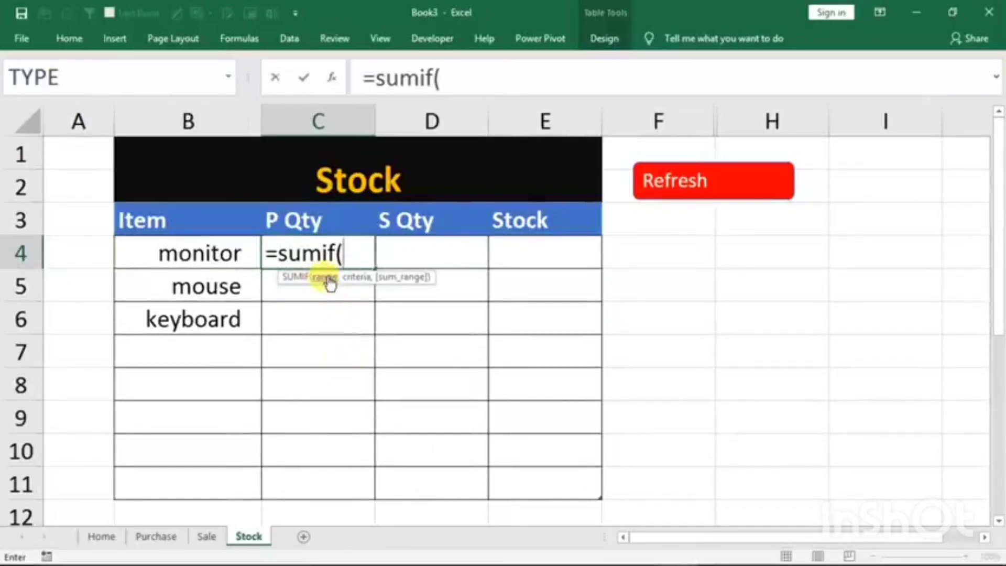
left_click(140, 540)
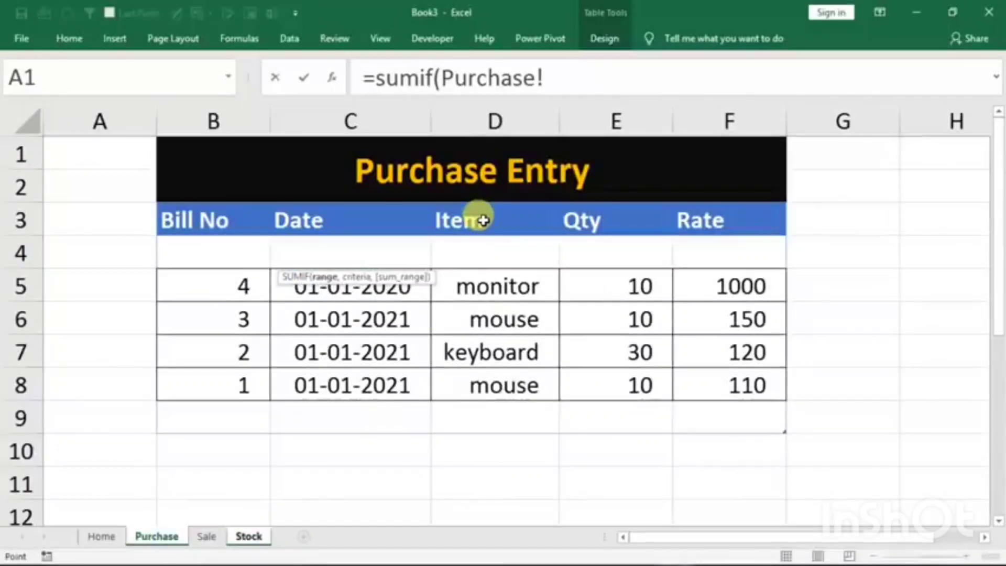
left_click_drag(483, 221, 461, 411)
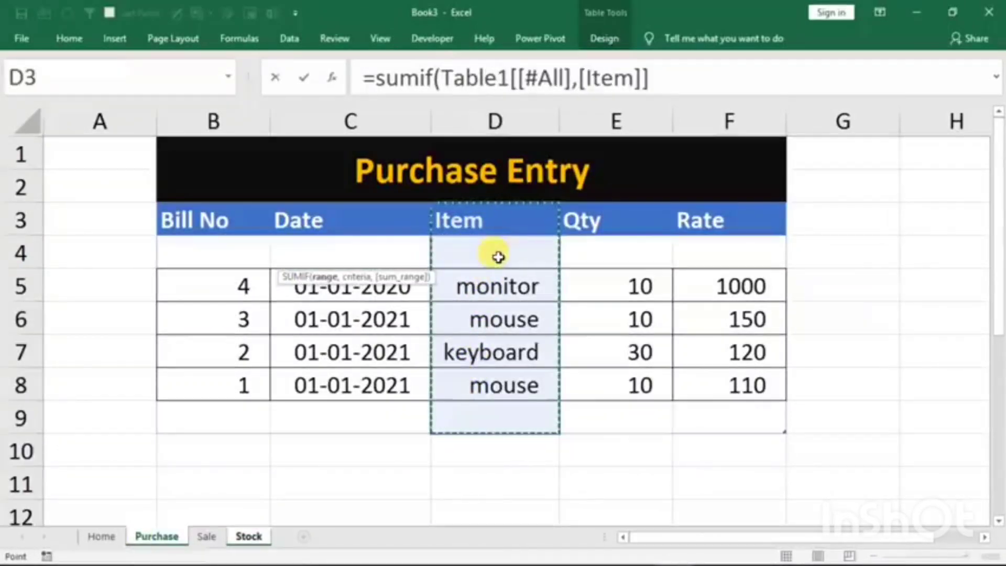
left_click(680, 79)
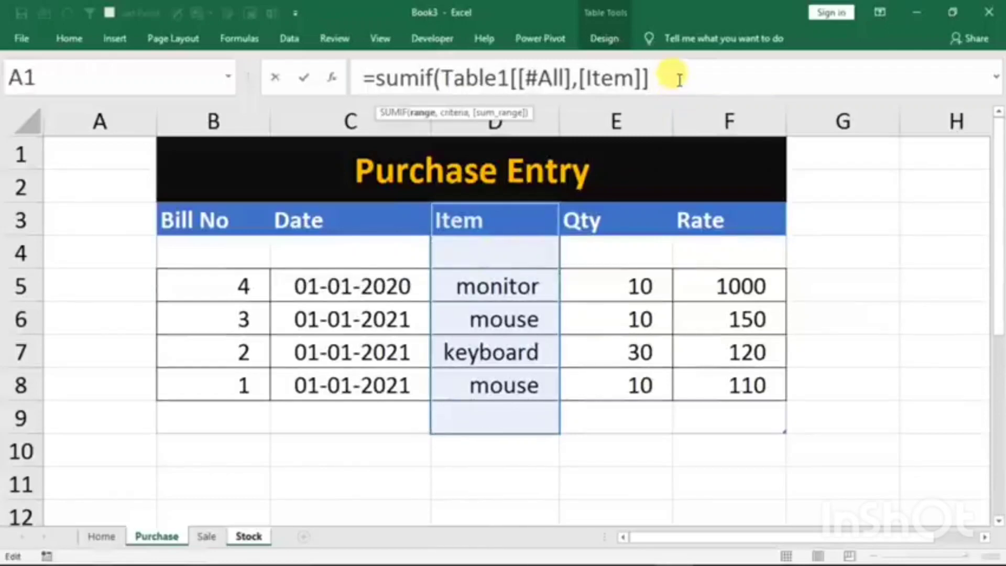
type(",")
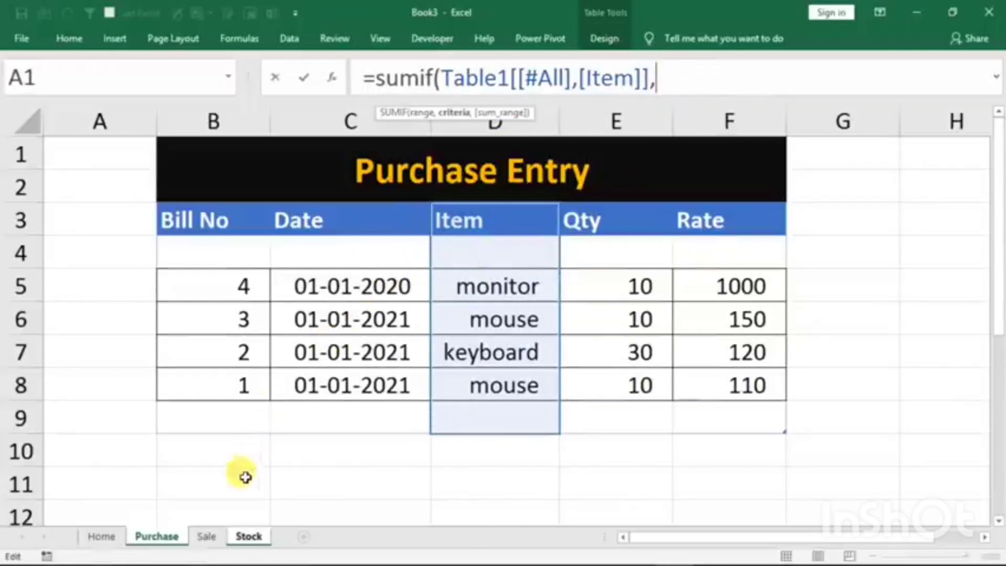
left_click(247, 537)
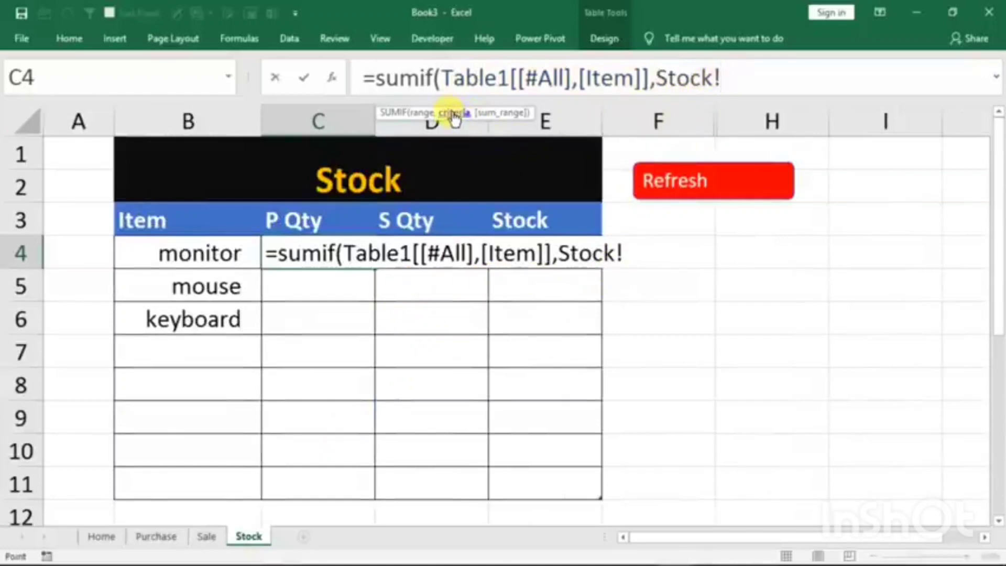
left_click(156, 252)
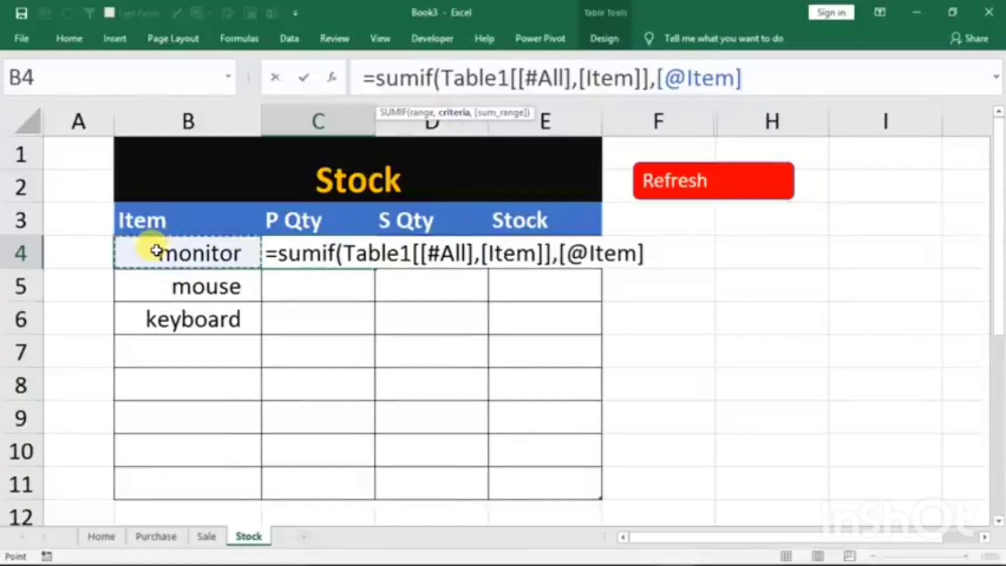
type(",")
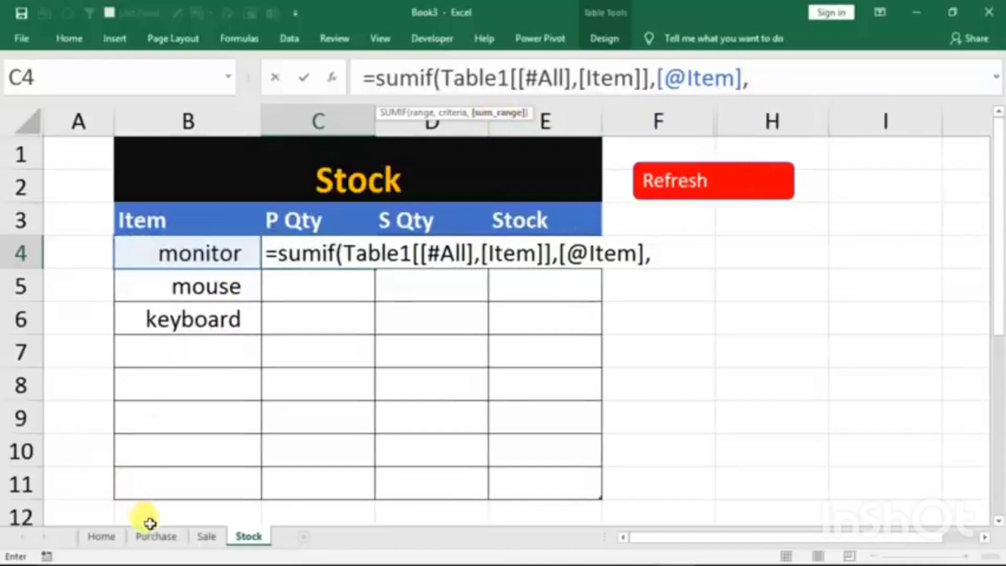
left_click(152, 540)
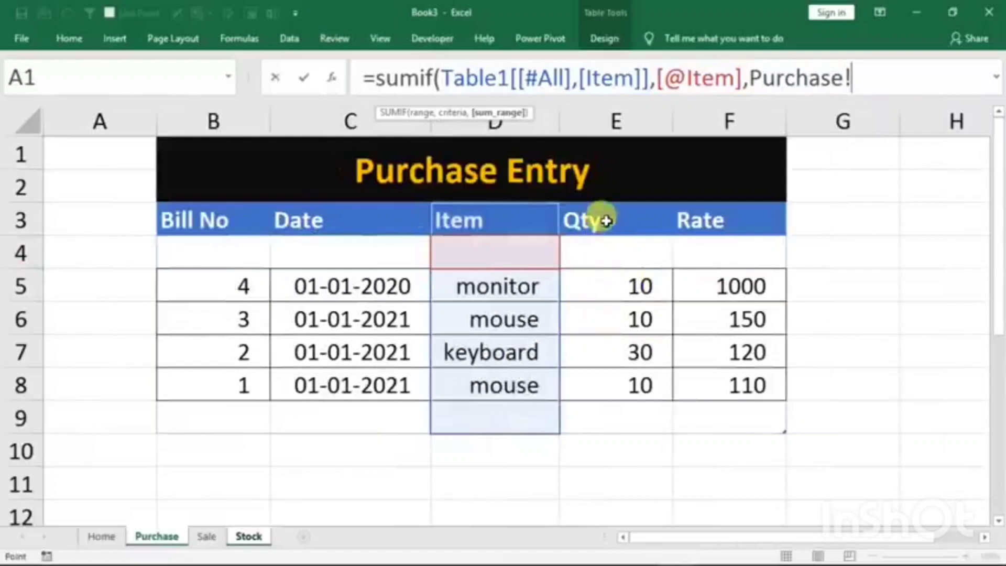
left_click_drag(602, 218, 590, 414)
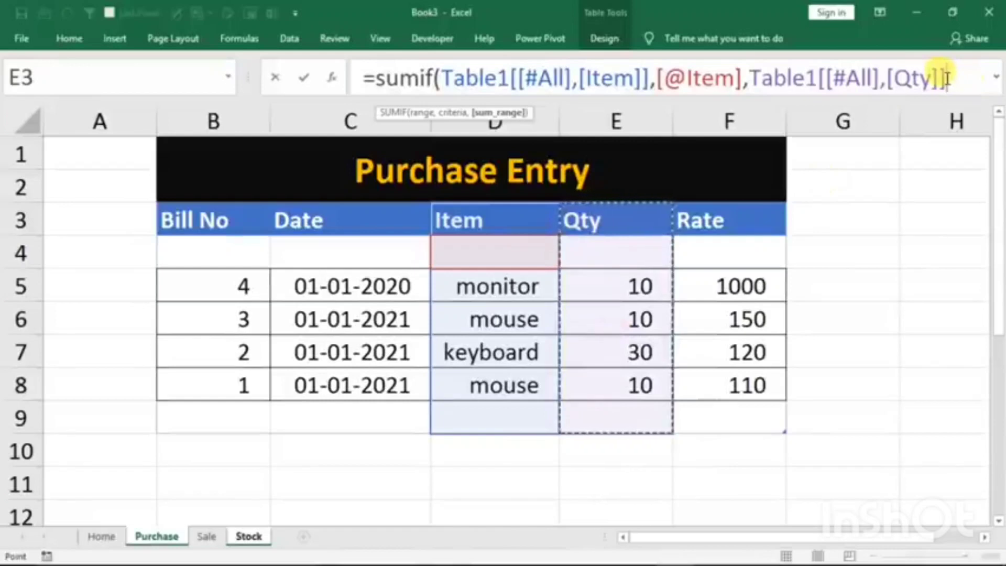
key("Return")
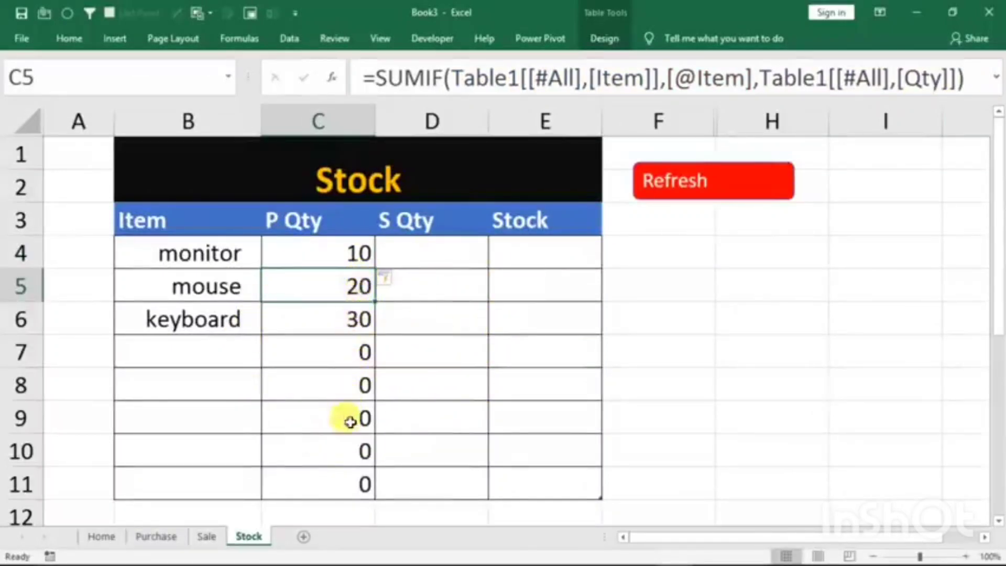
- Compare the mouse's P Qty on the Stock sheet with the quantities of both mouse entries on the Purchase sheet
left_click(203, 285)
left_click(286, 288)
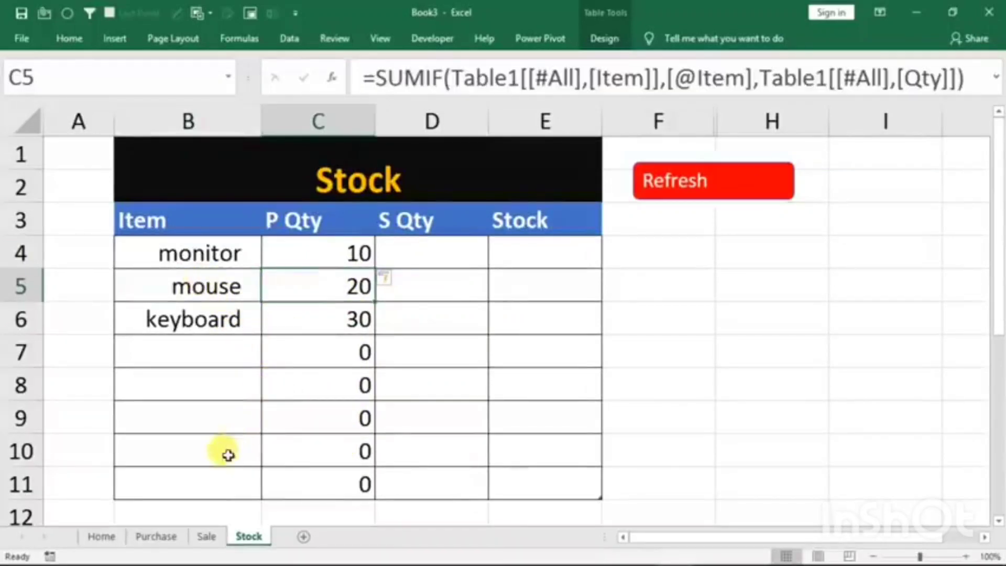
left_click(148, 537)
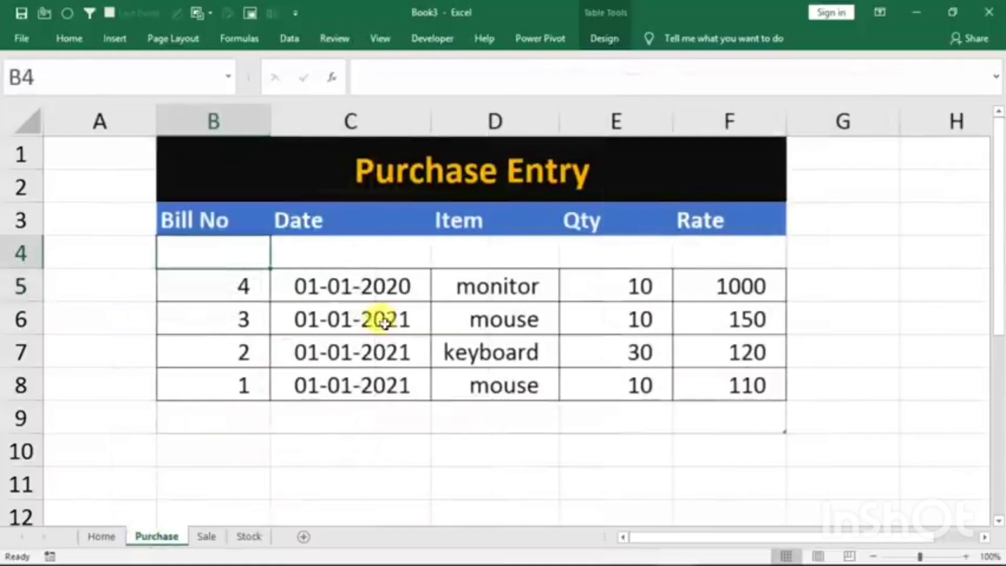
left_click(490, 317)
left_click(588, 324)
left_click(506, 386)
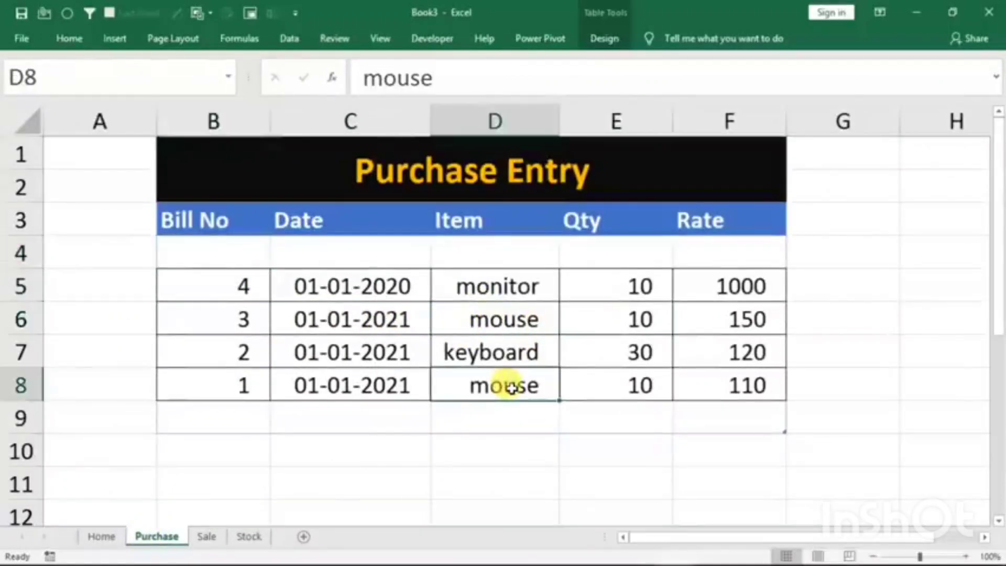
left_click(581, 390)
left_click(248, 536)
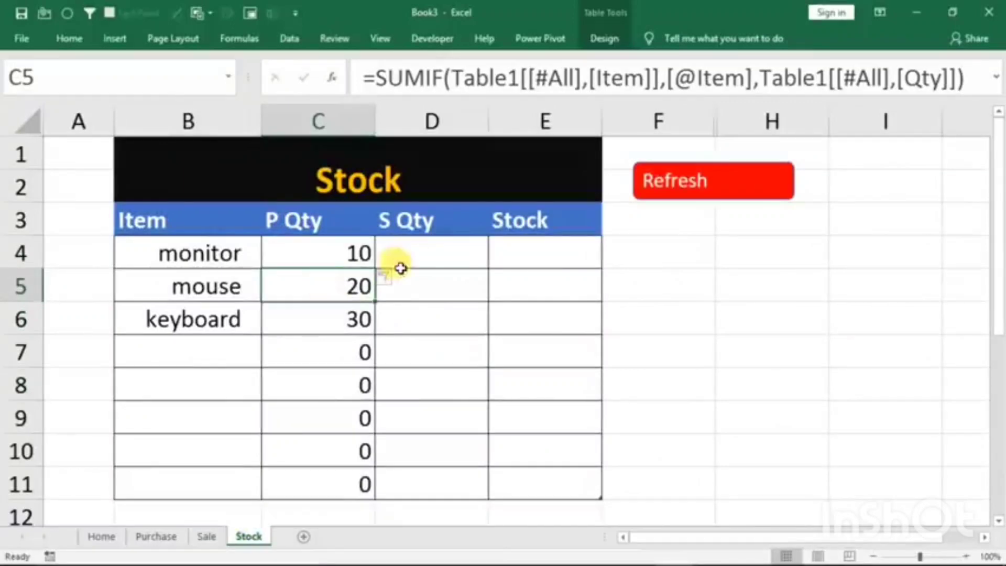
- Start a SUMIF formula in Stock cell D4 with the Sale table's whole Item column, Table2[[#All],[Item]], as the range
left_click(422, 253)
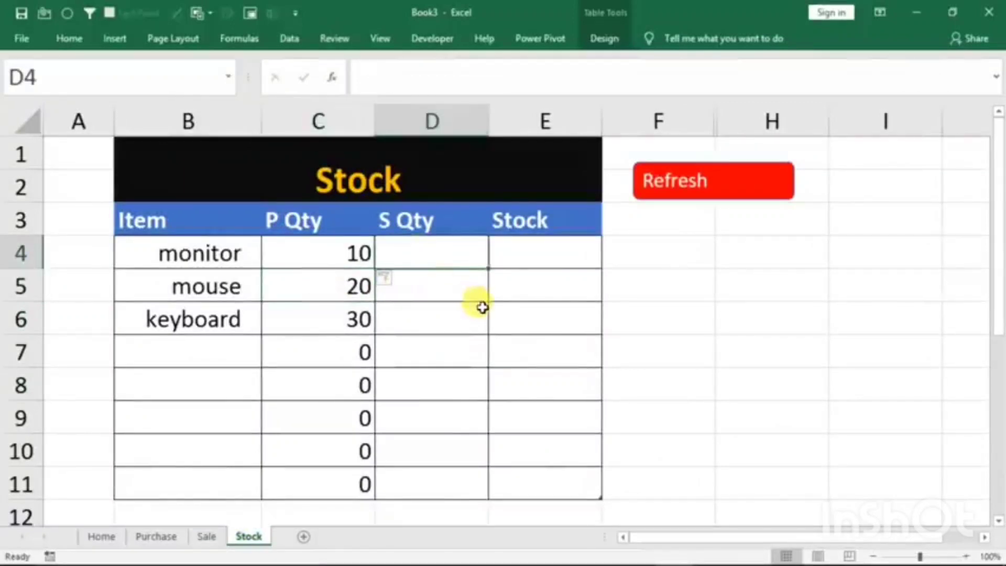
type("=sumi")
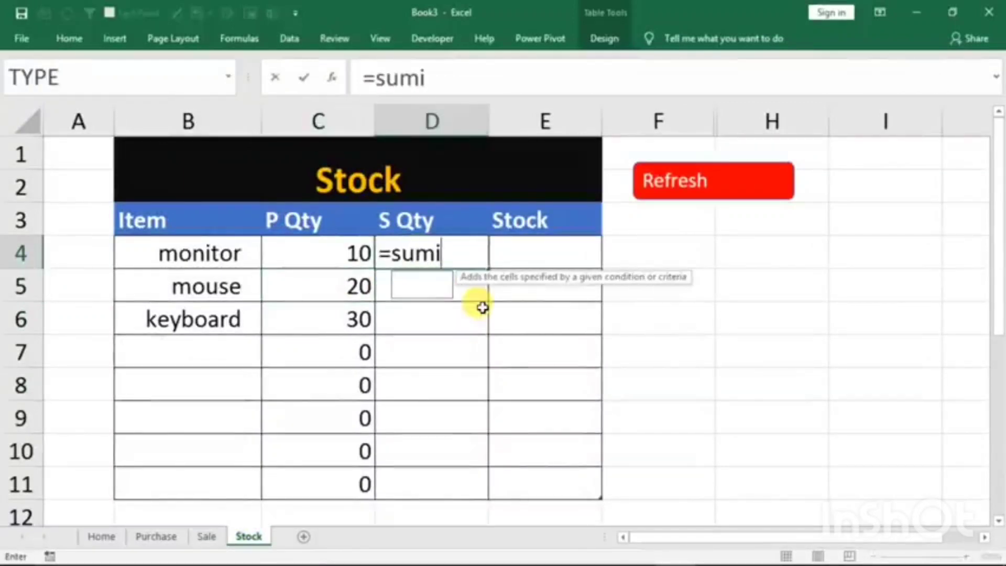
type("f(")
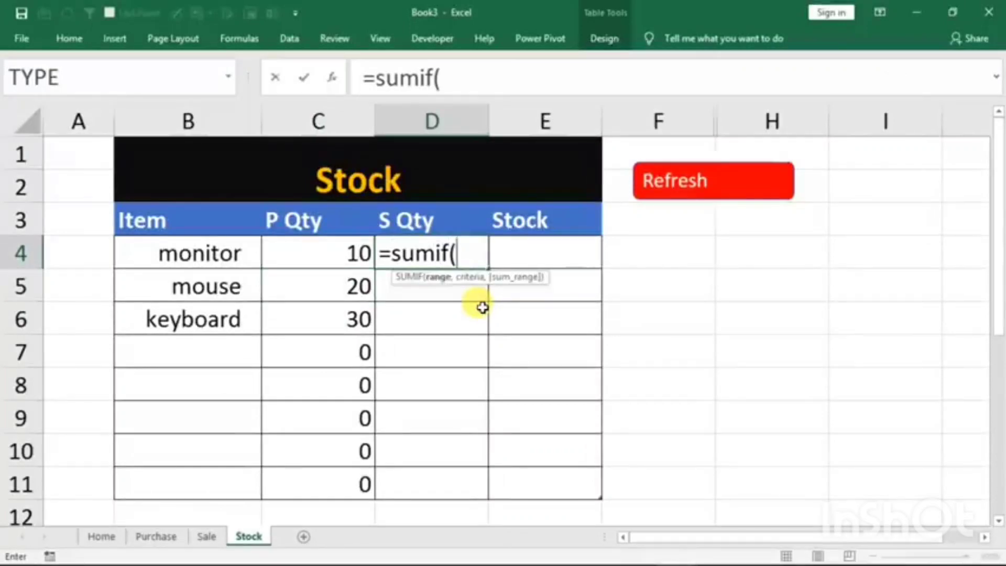
left_click(207, 537)
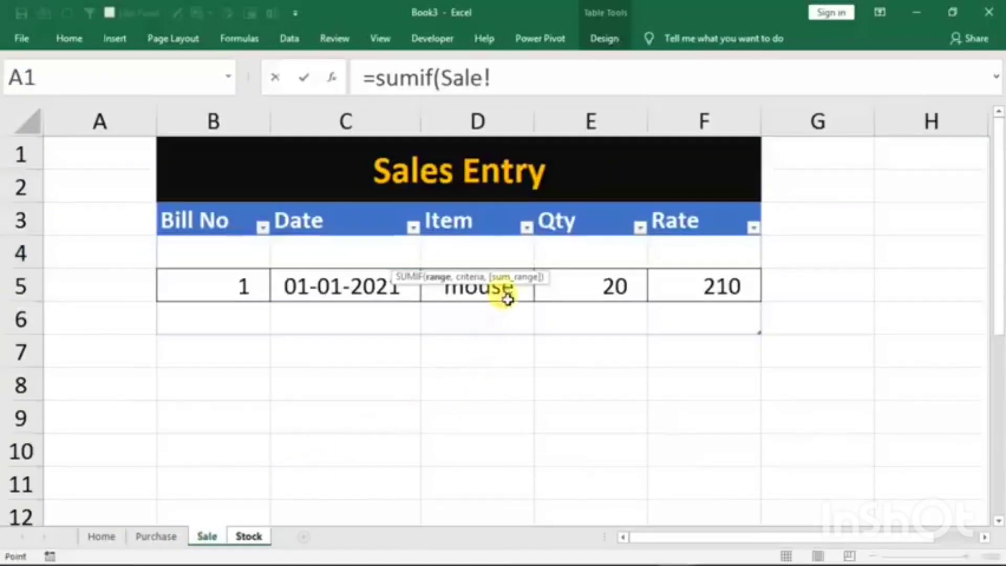
left_click_drag(454, 222, 441, 326)
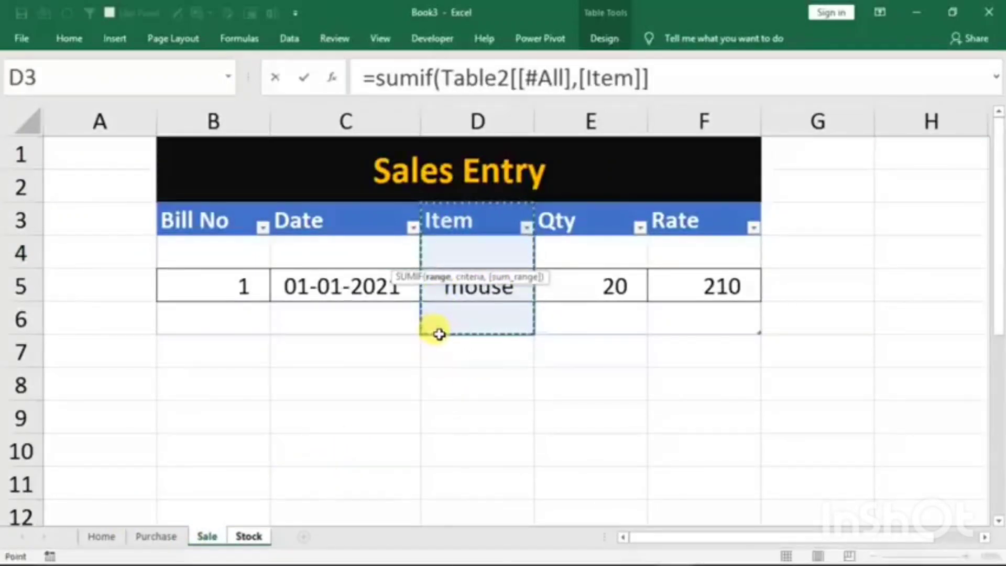
left_click(689, 80)
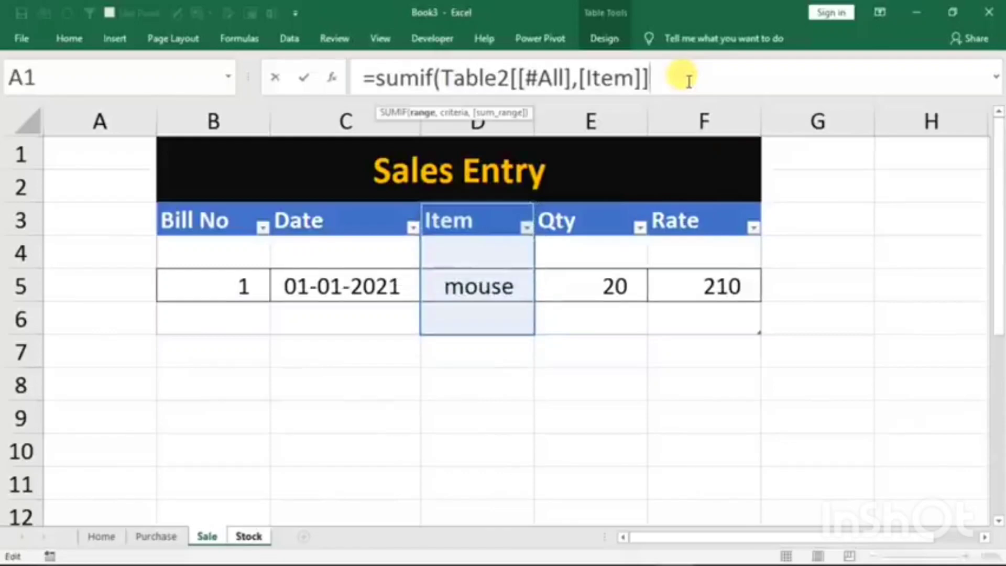
type(",")
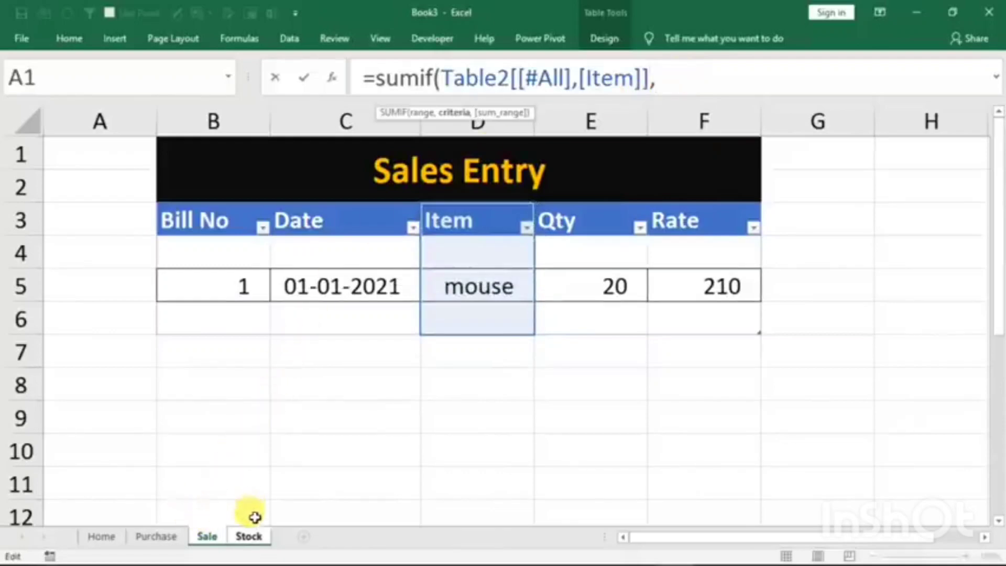
left_click(251, 537)
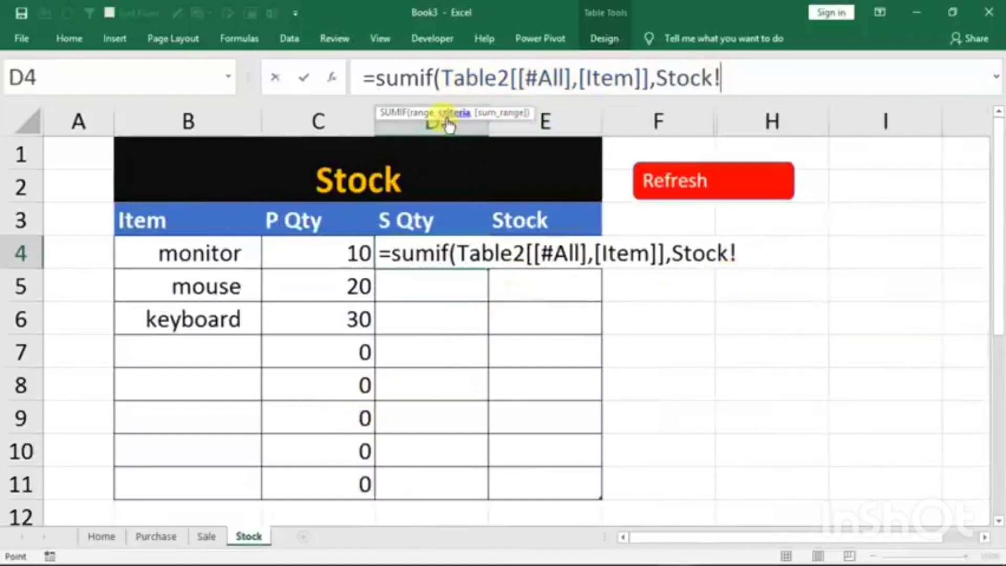
left_click(188, 256)
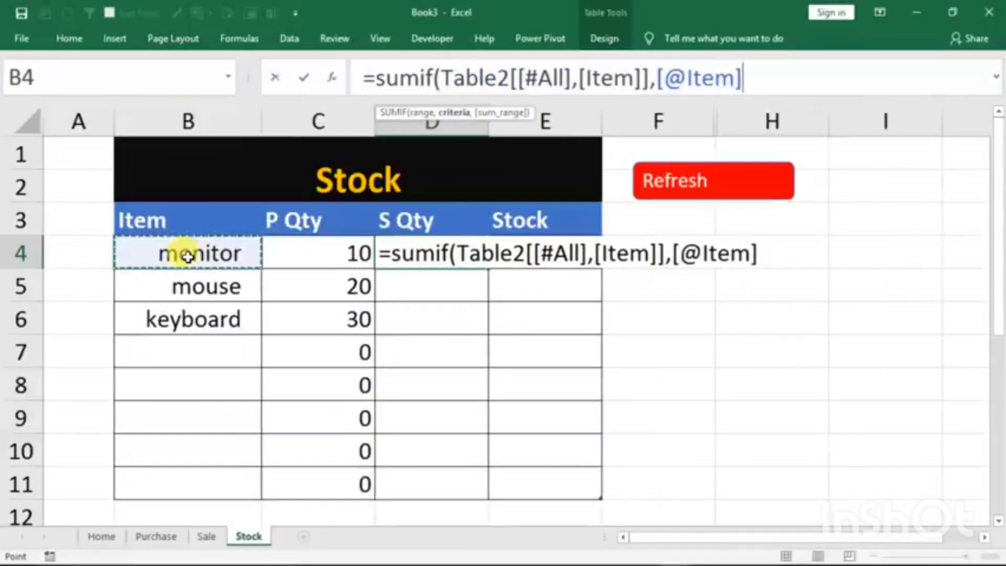
type(",")
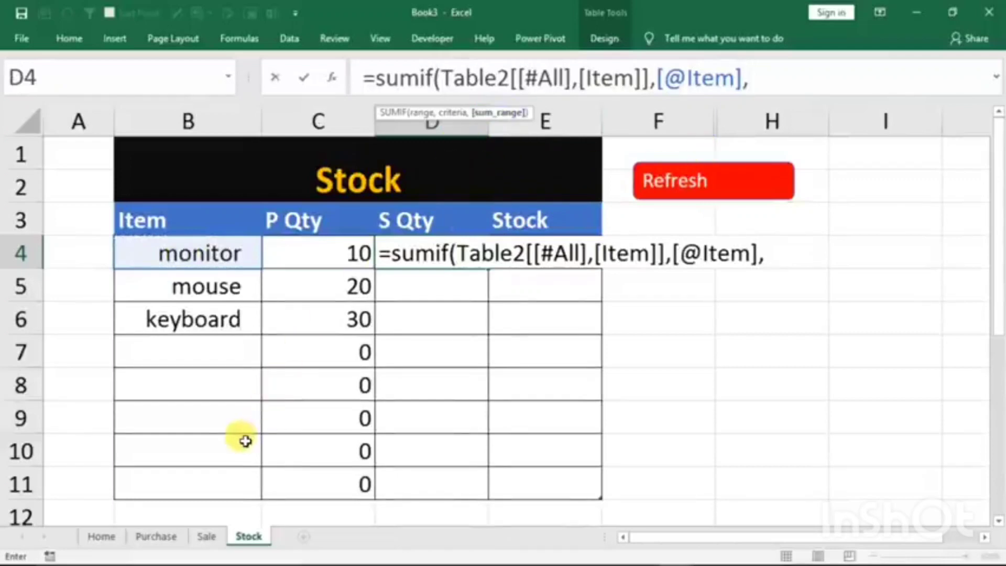
left_click(206, 536)
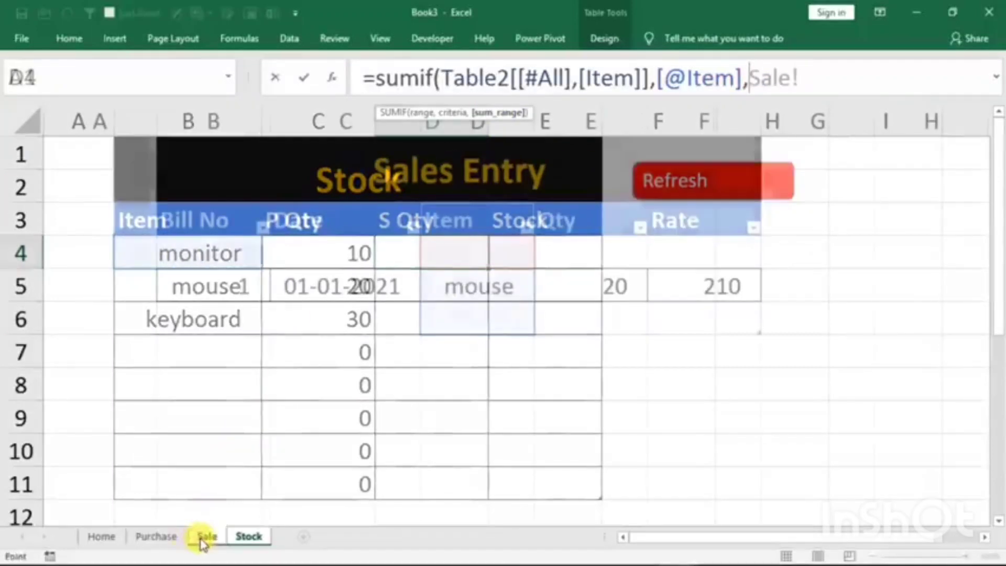
left_click_drag(589, 220, 580, 319)
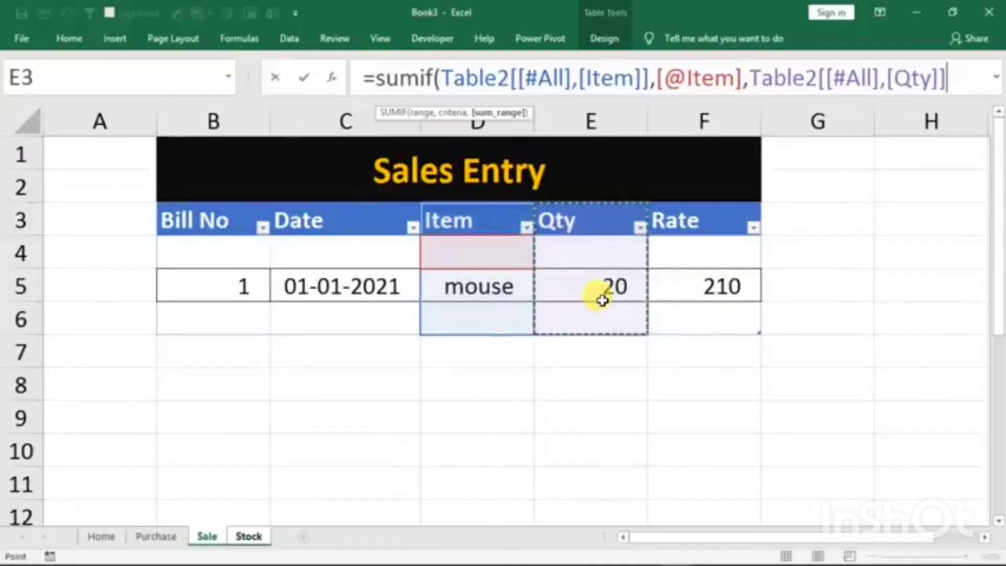
key("Return")
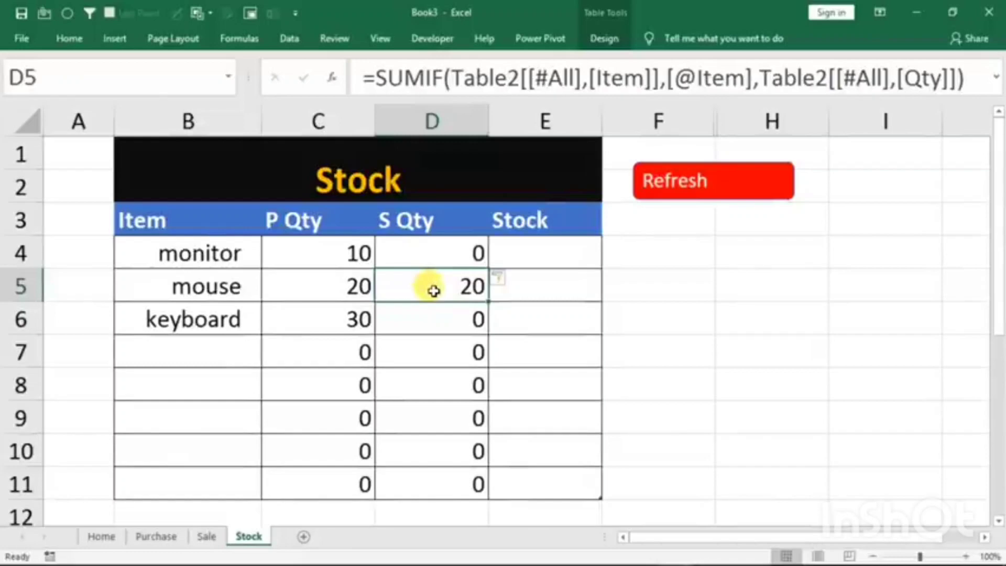
- Calculate the Stock column from cell E4 by subtracting S Qty from P Qty with =[@[P Qty]]-[@[S Qty]]
left_click(535, 254)
type("=")
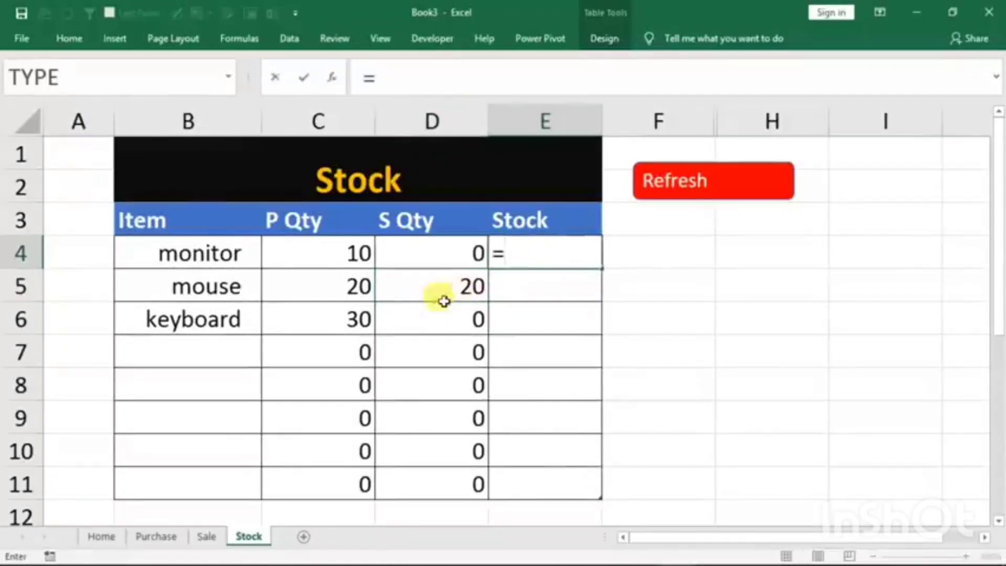
left_click(318, 257)
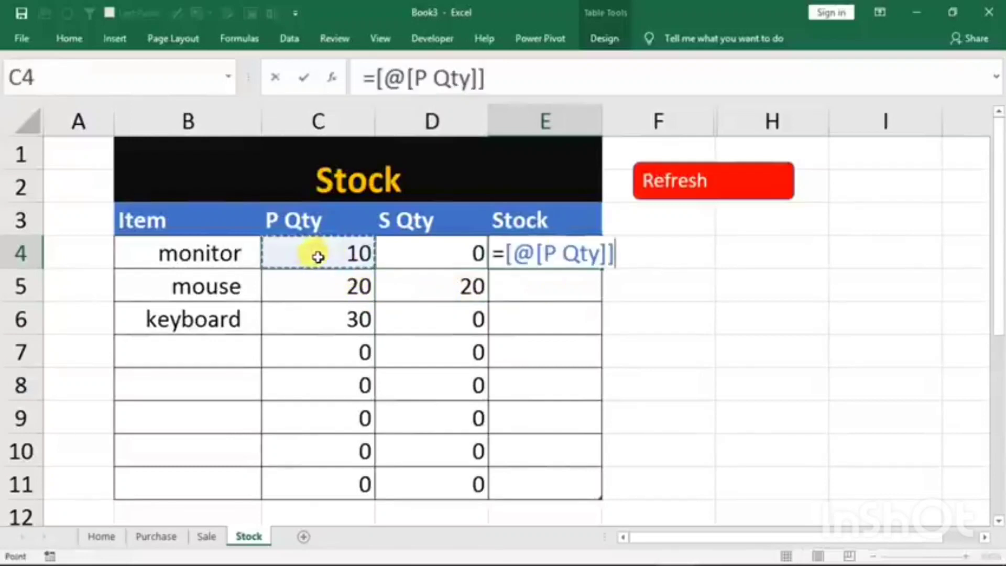
type("-")
left_click(399, 255)
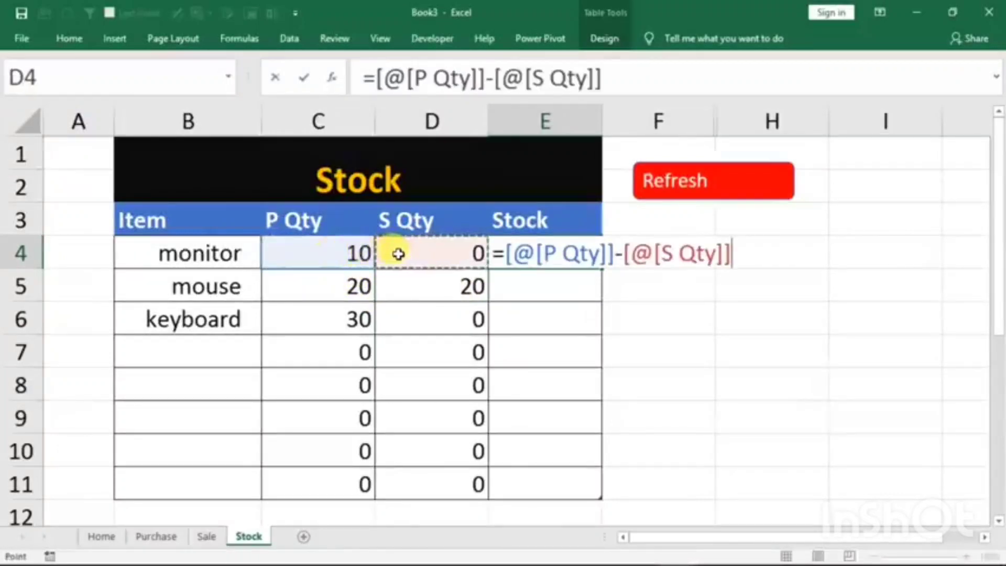
key("Return")
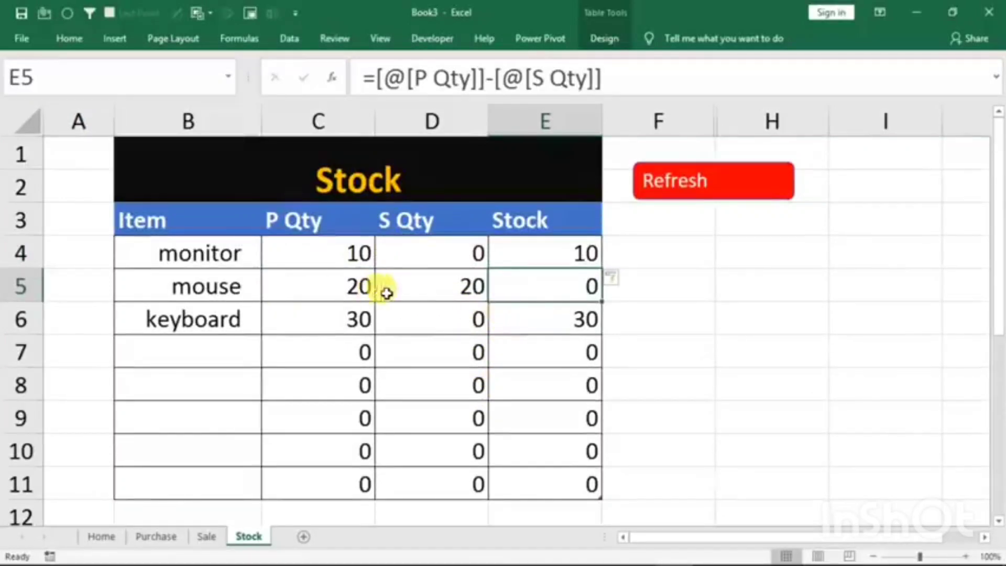
- Check the mouse's P Qty and S Qty on the Stock sheet against its entries on the Purchase and Sale sheets
left_click(300, 286)
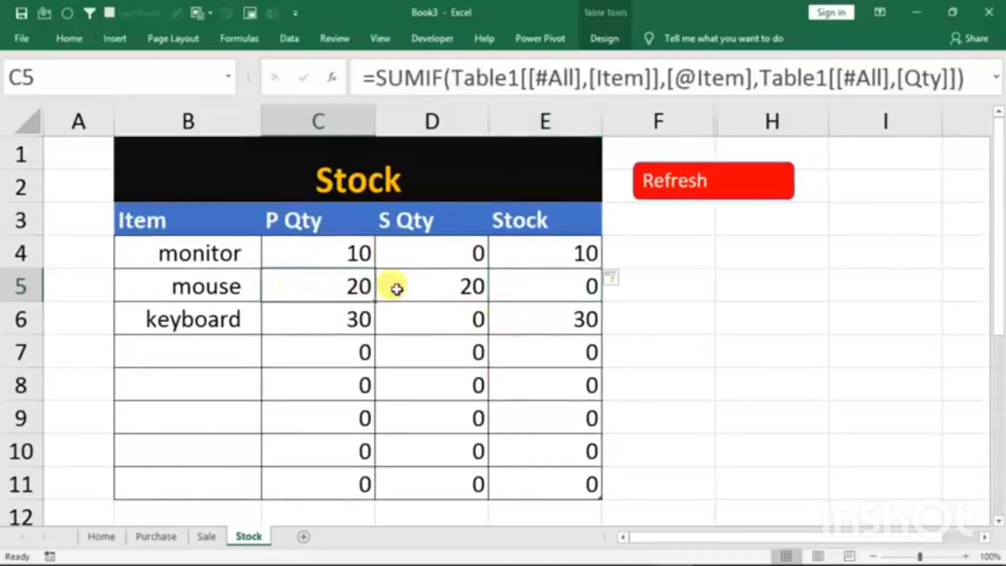
left_click(424, 285)
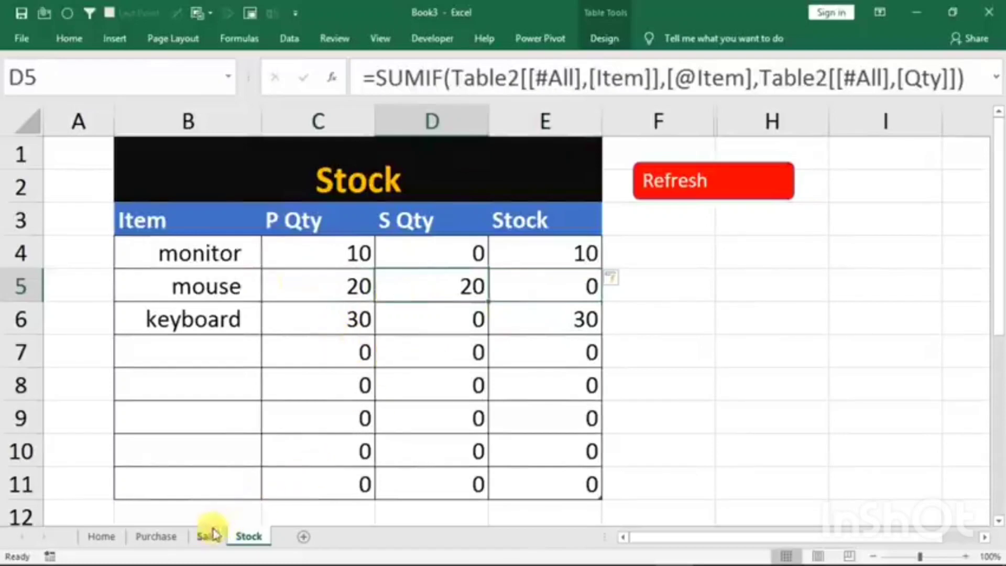
left_click(156, 536)
left_click(593, 320)
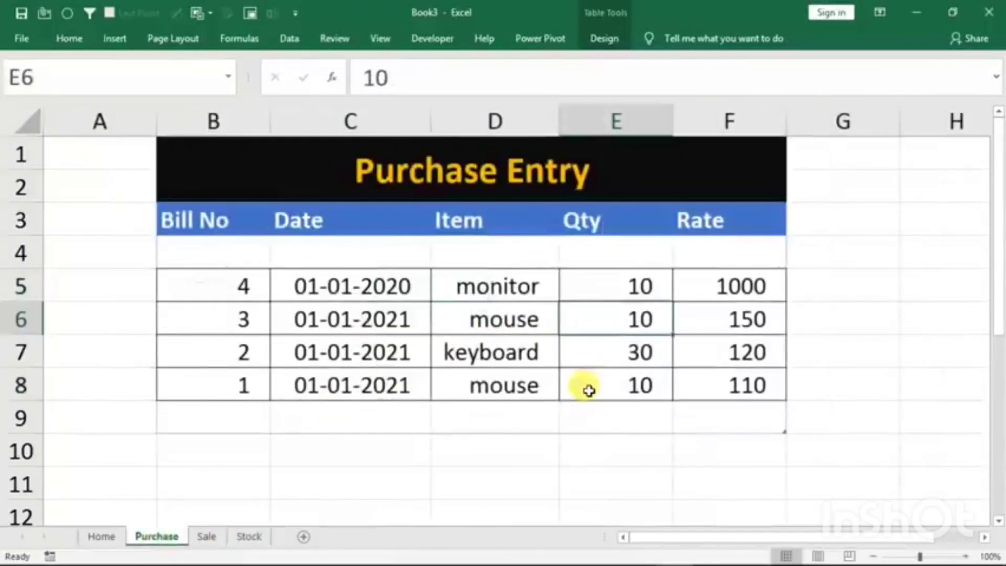
left_click(587, 386)
left_click(207, 535)
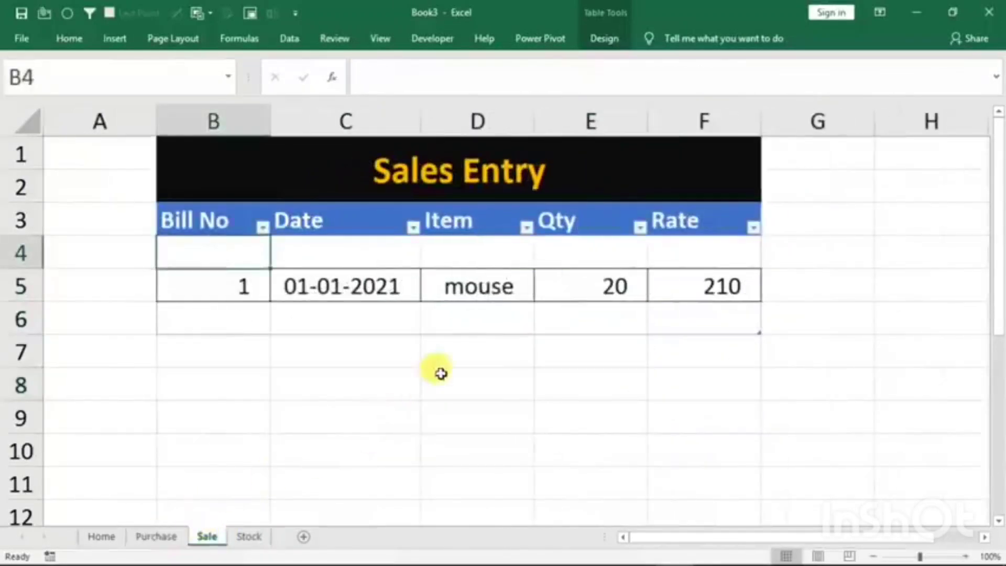
left_click(600, 292)
left_click(247, 534)
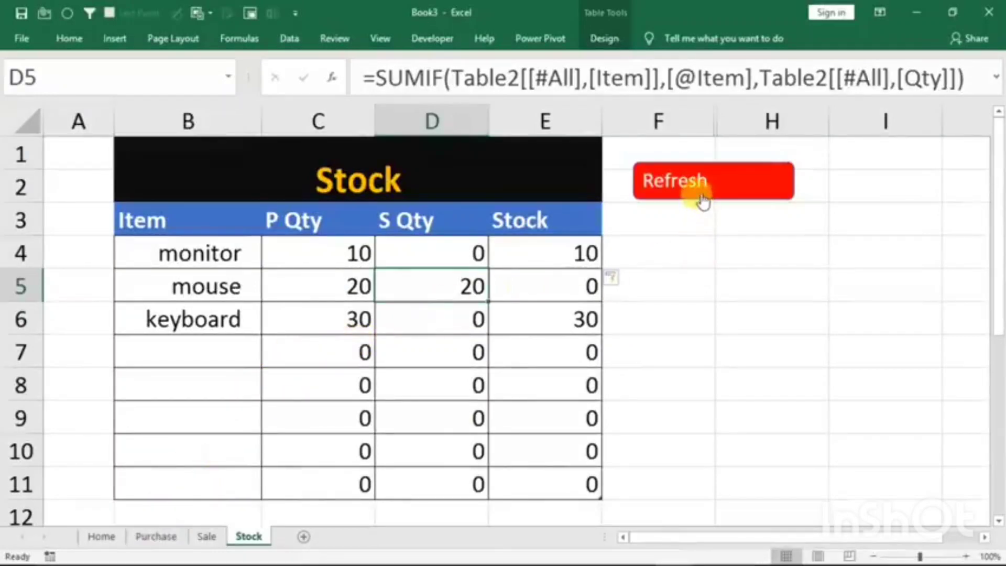
- Set the Entry Type in cell D2 of the Home sheet to purchase
left_click(101, 537)
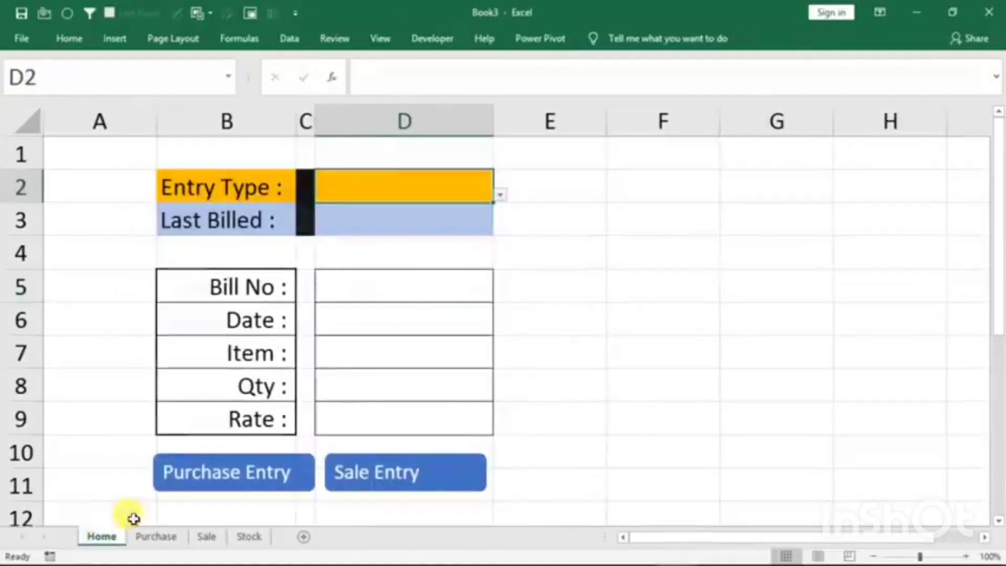
left_click(366, 221)
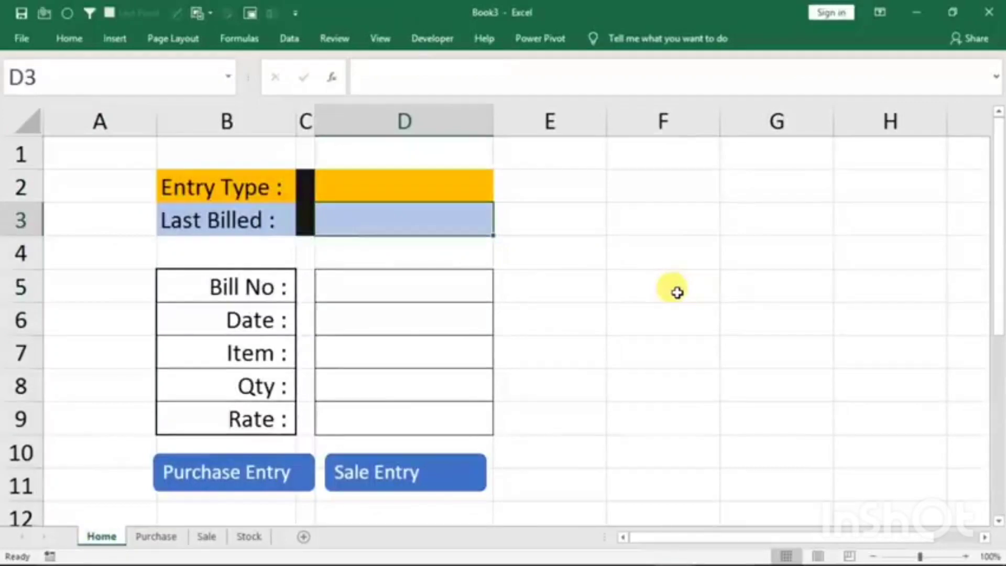
left_click(428, 187)
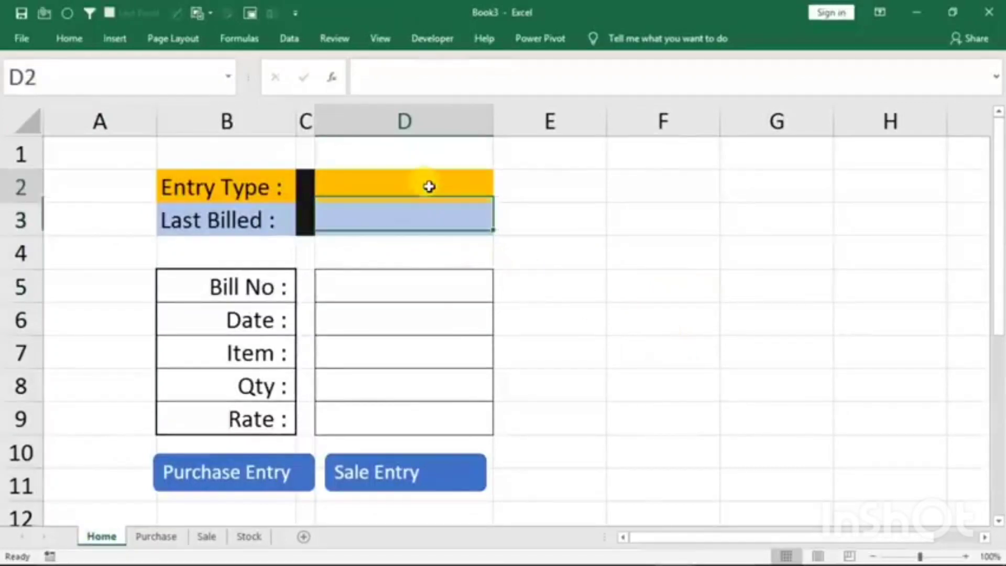
left_click(502, 195)
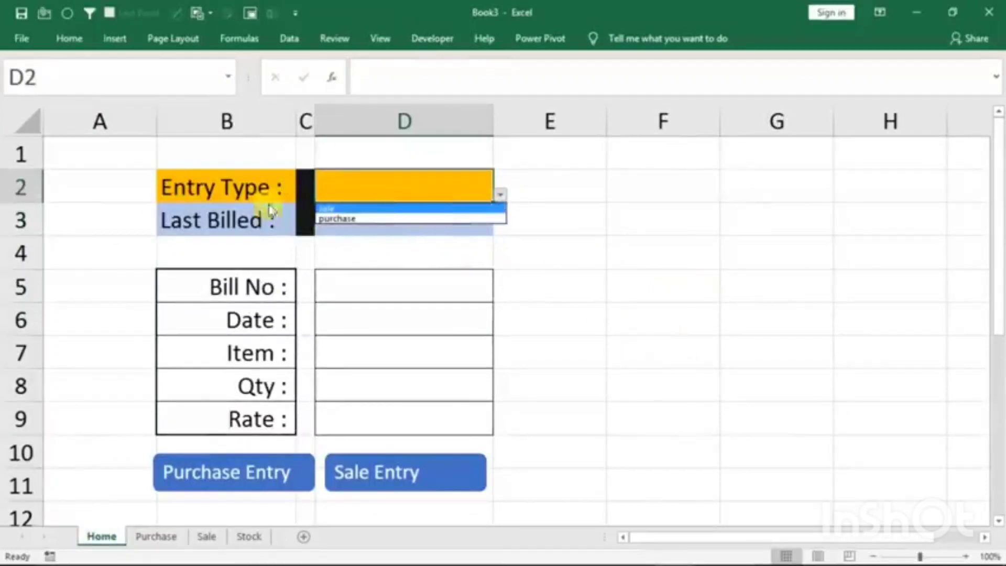
left_click(365, 219)
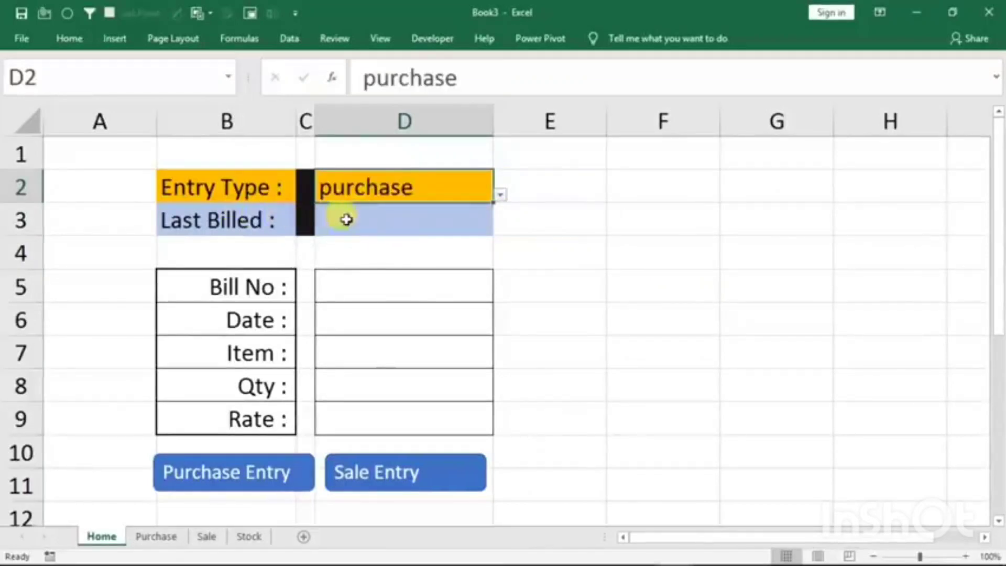
- Fill Last Billed in Home cell D3 with the highest purchase bill number using =MAX(Table1[Bill No])
left_click(376, 226)
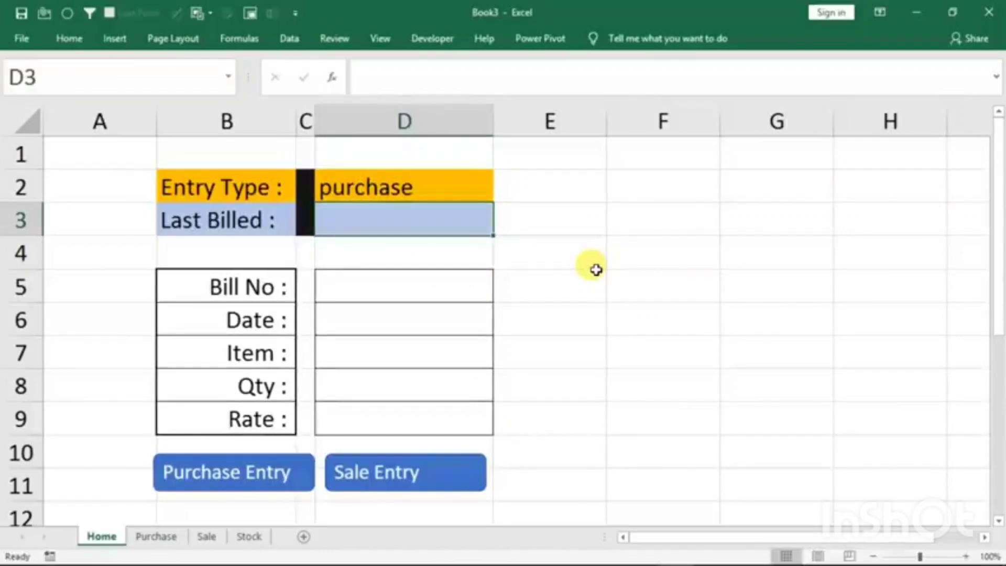
type("=max")
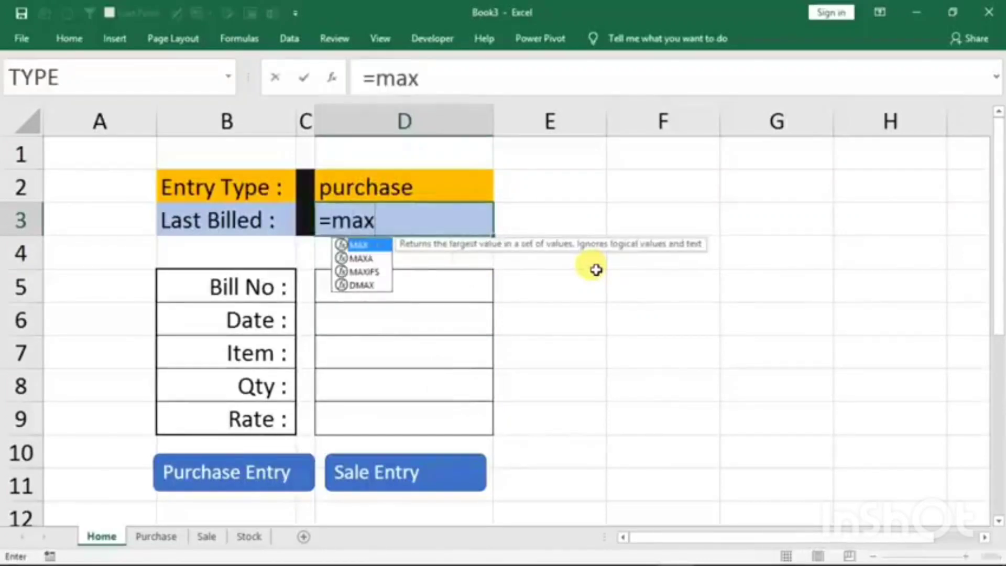
type("(")
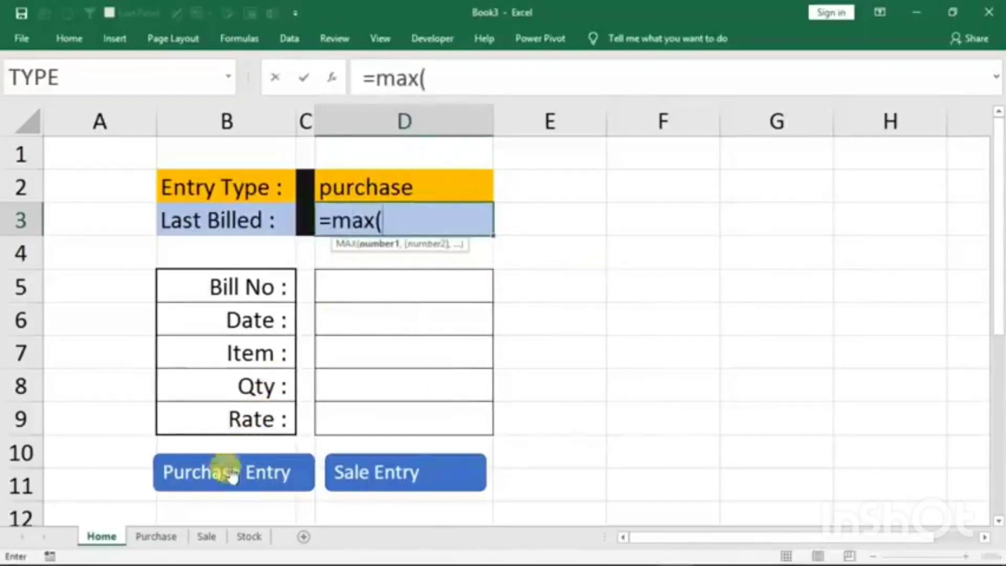
left_click(154, 536)
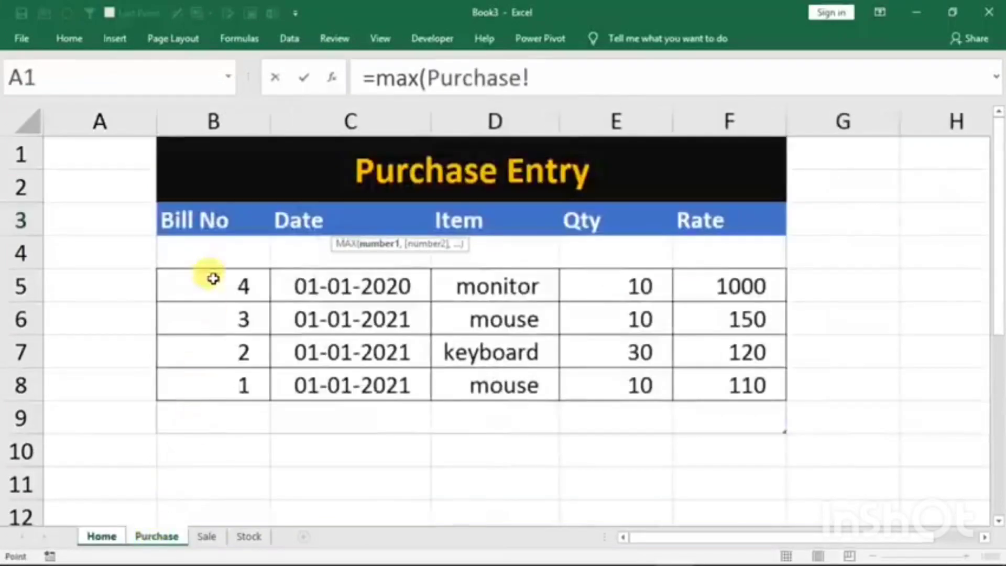
left_click_drag(198, 249, 199, 427)
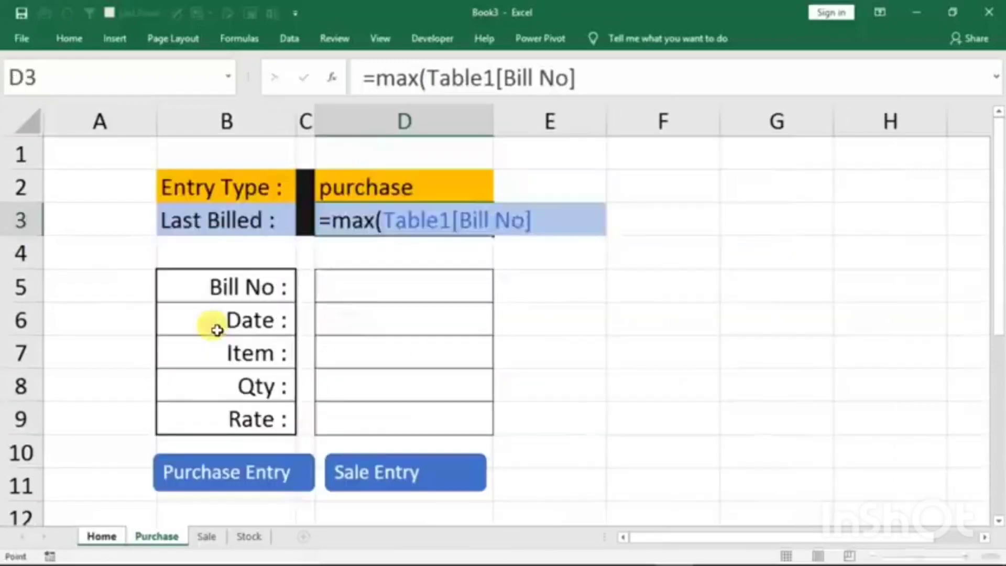
key("Return")
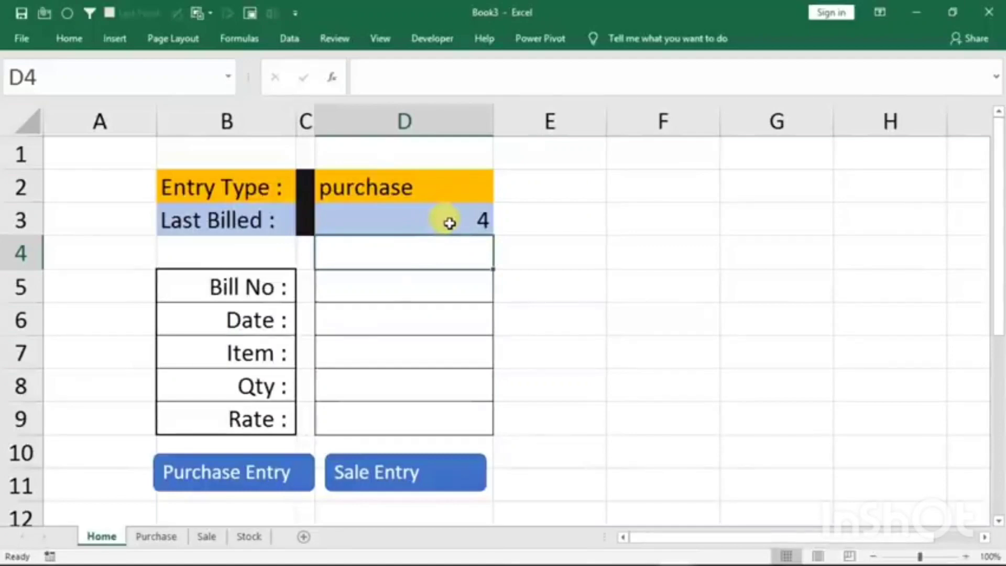
- Compare the Last Billed value in Home cell D3 with the bill numbers on the Purchase sheet
left_click(148, 535)
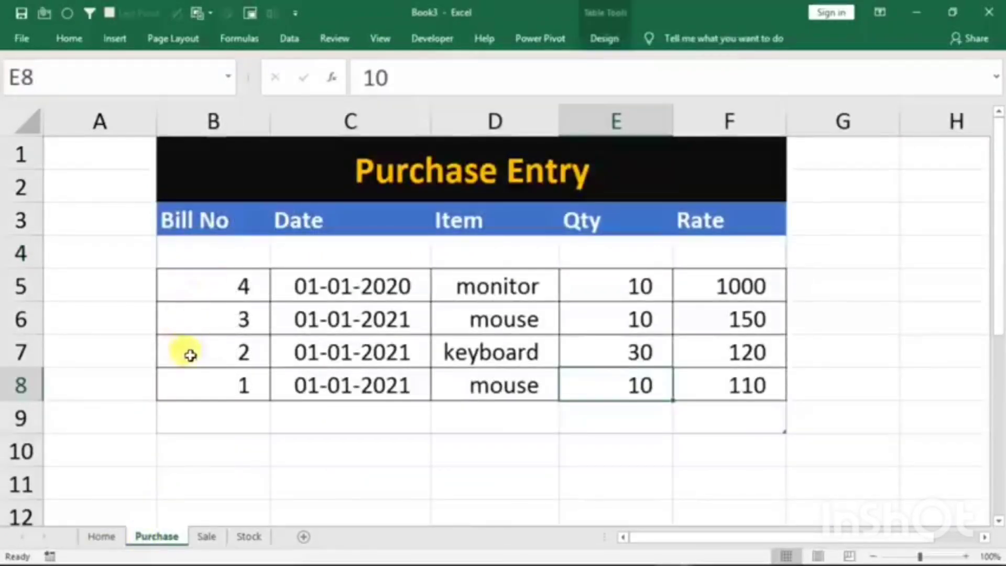
left_click(100, 537)
left_click(418, 218)
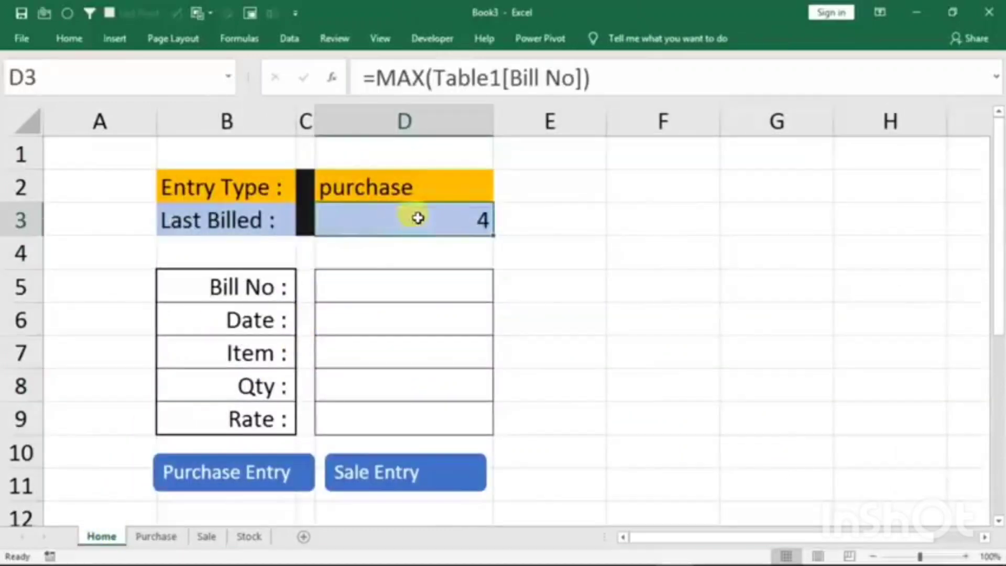
- Test the Last Billed formula by switching Entry Type to sale and back to purchase
left_click(456, 181)
left_click(500, 195)
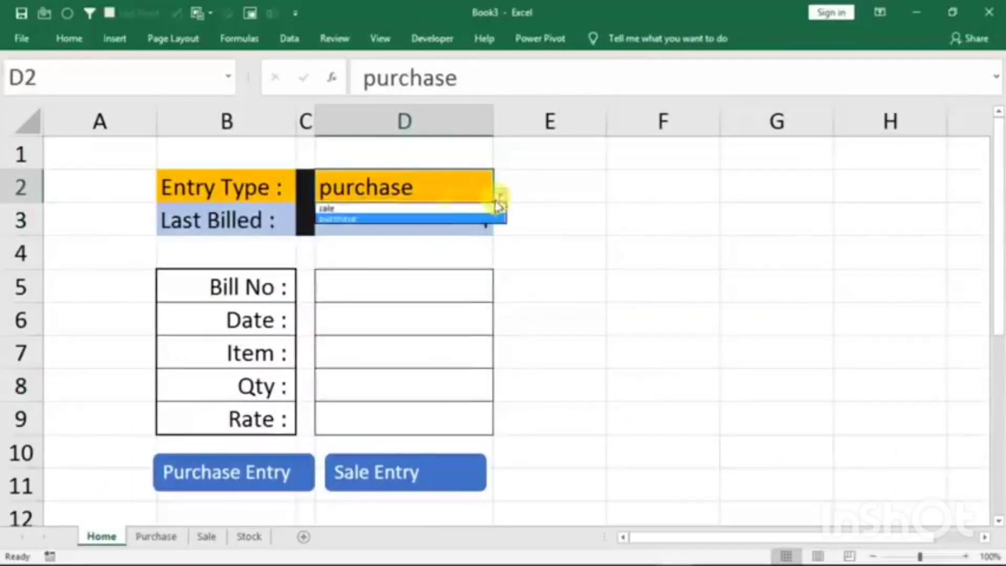
left_click(369, 209)
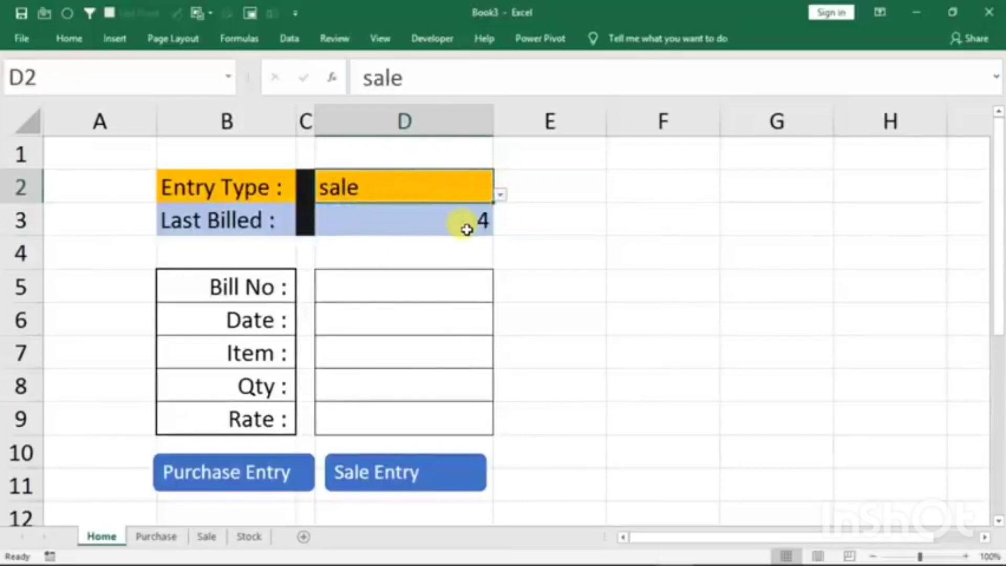
left_click(501, 195)
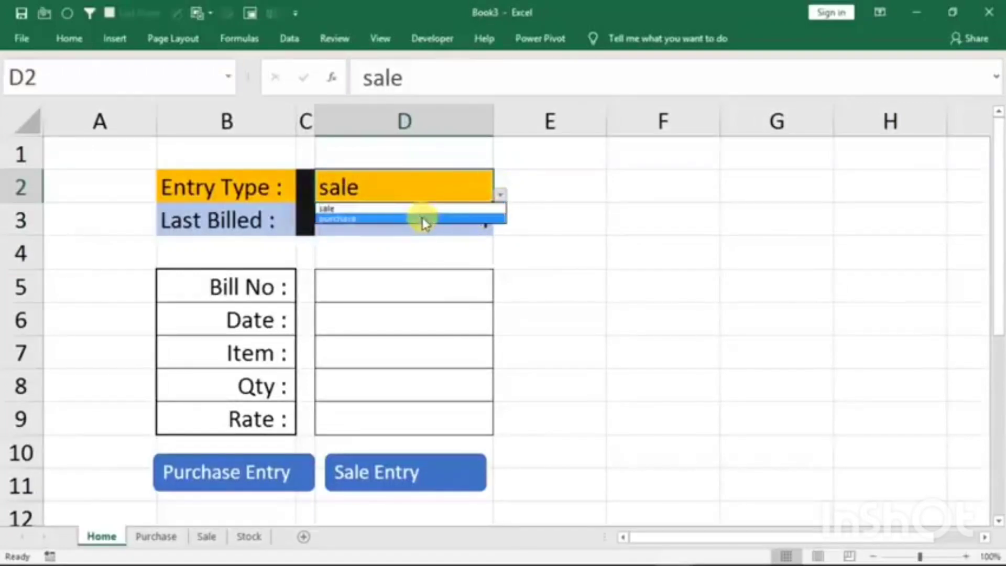
left_click(424, 219)
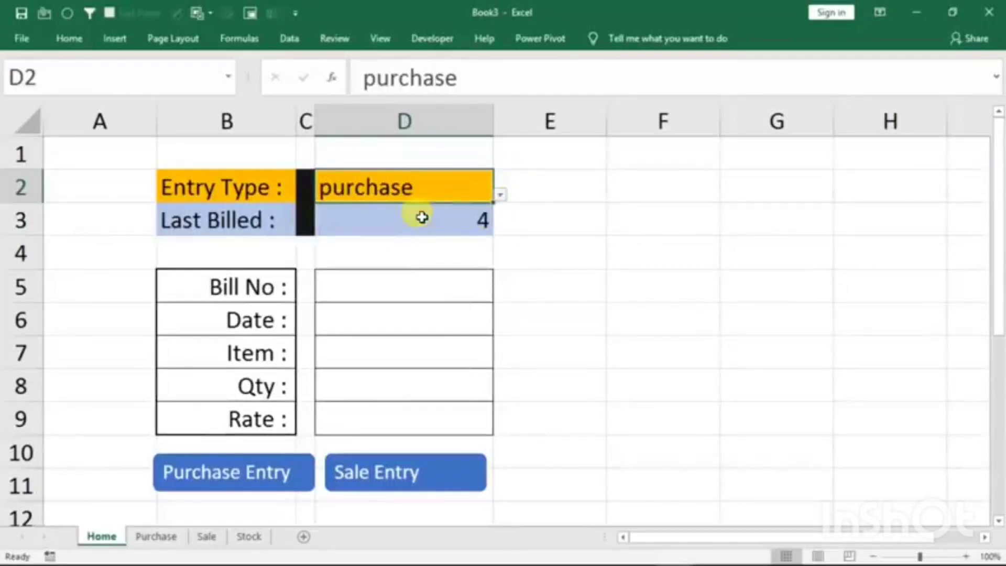
- Wrap the MAX formula in D3 in an IF with the test D2="purchase", keeping MAX(Table1[Bill No]) as the true value
left_click(389, 220)
double_click(390, 219)
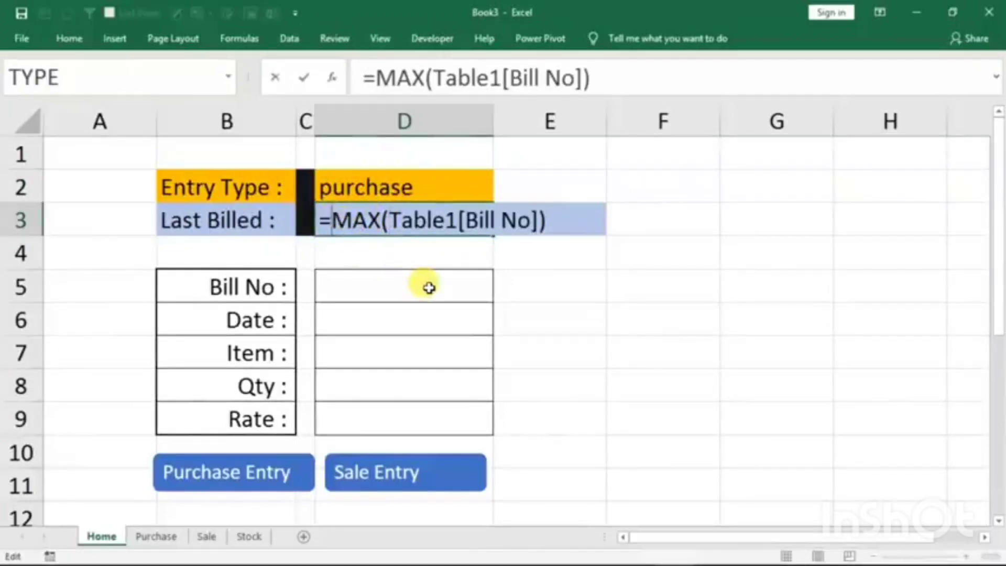
type("if(")
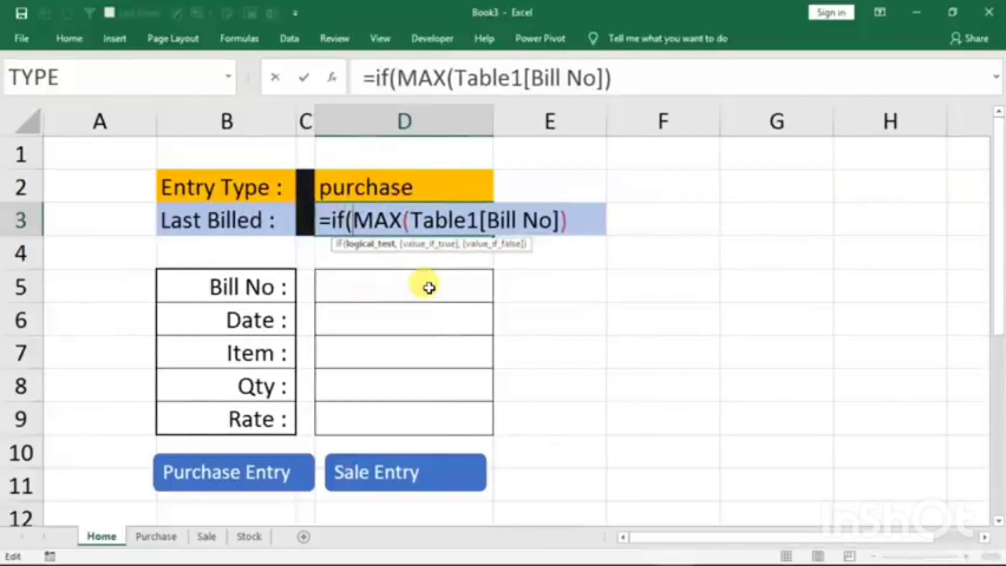
left_click(334, 187)
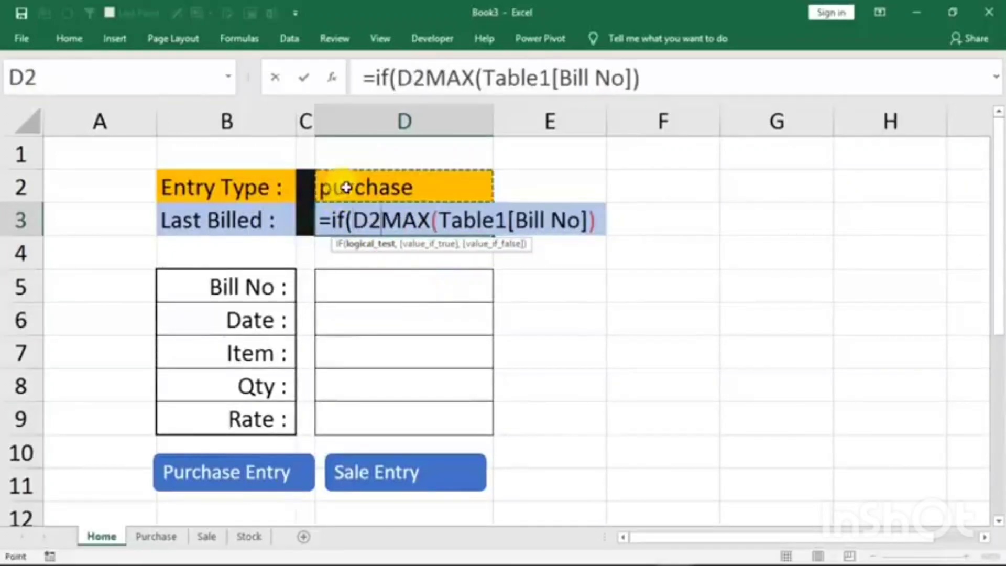
type("=\"p")
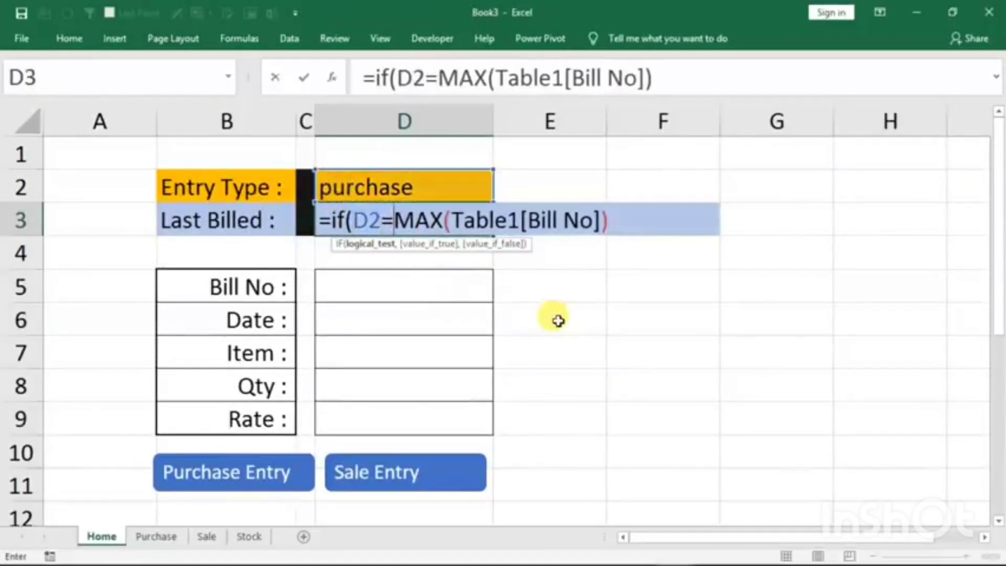
type("urcha")
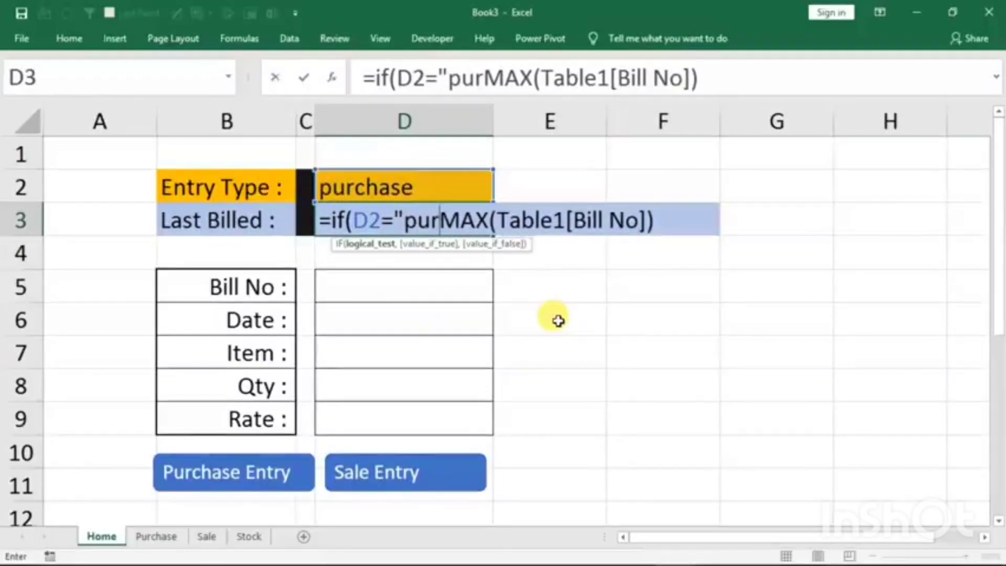
type("se")
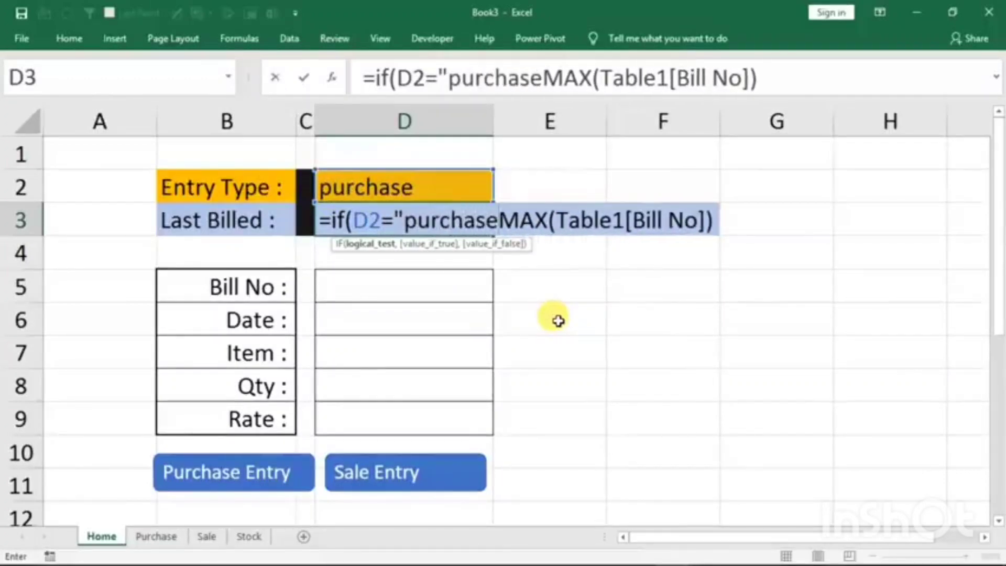
type("\",")
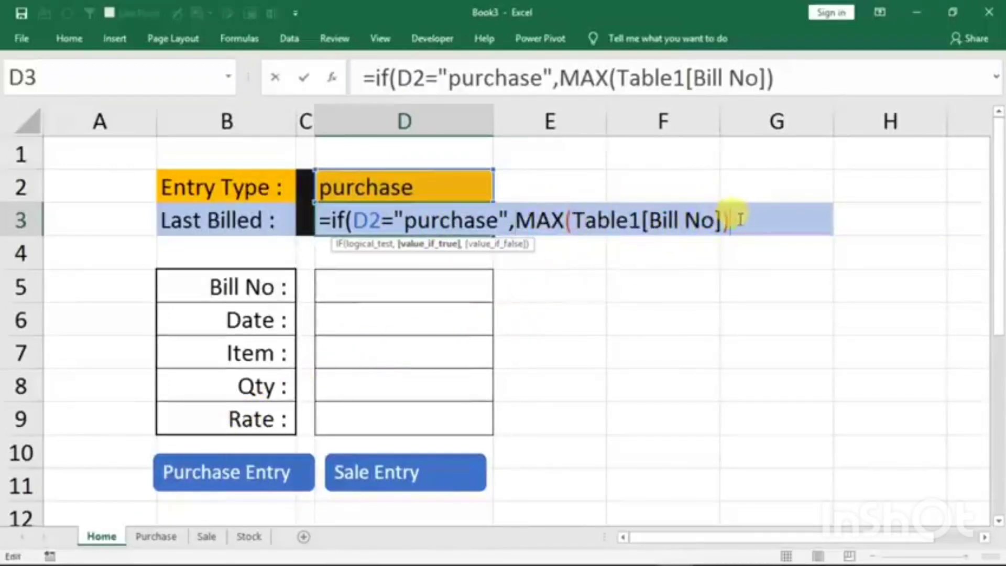
- Complete the IF formula in D3 with MAX(Table2[Bill No]) from the Sale sheet as the false value, enlarging the formula bar to two lines
type(",")
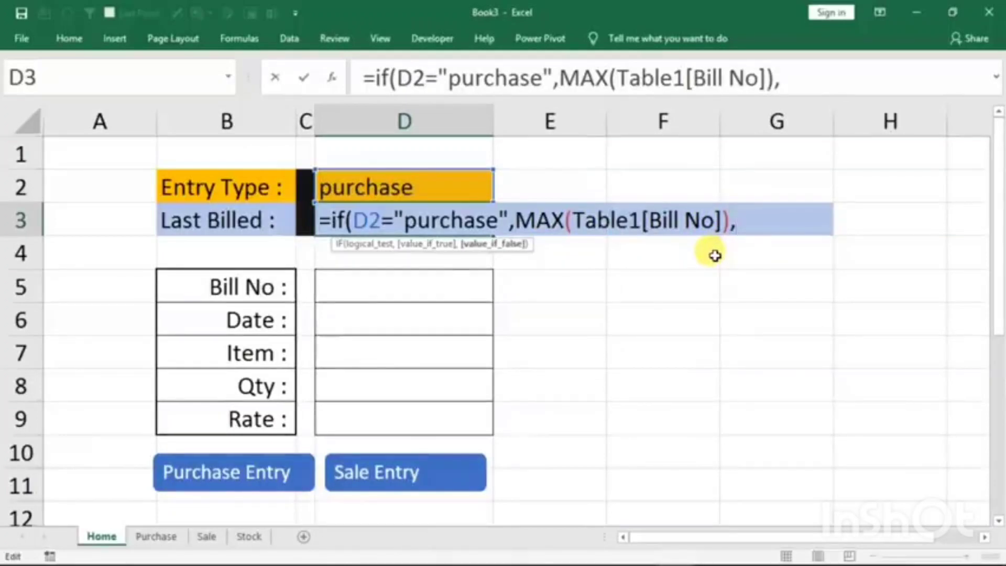
type("max")
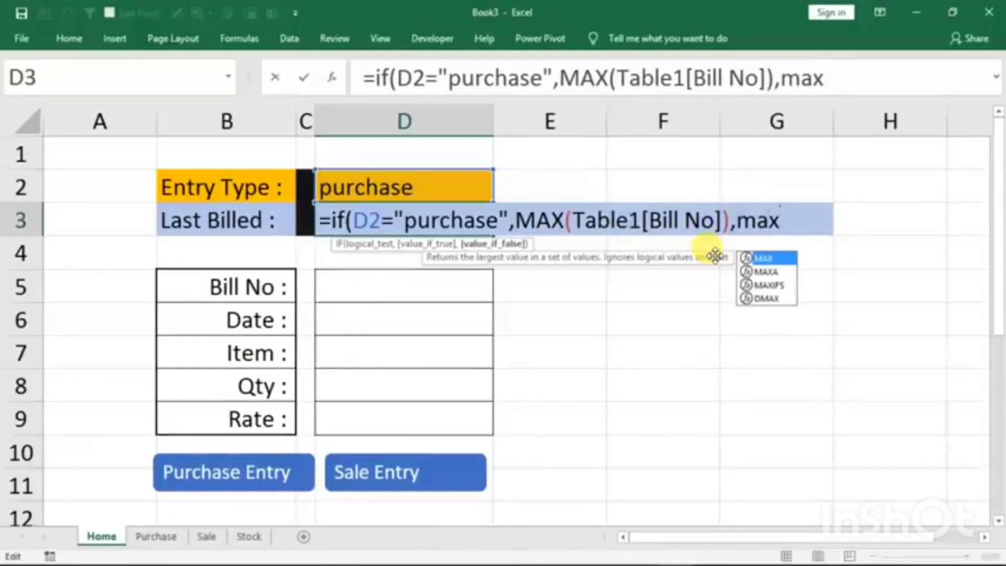
type("(")
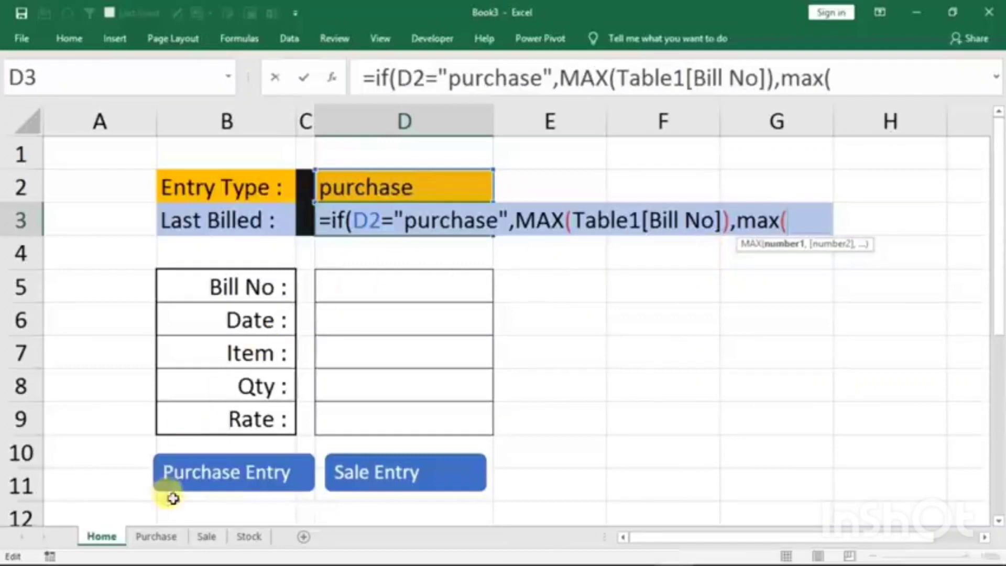
left_click(206, 536)
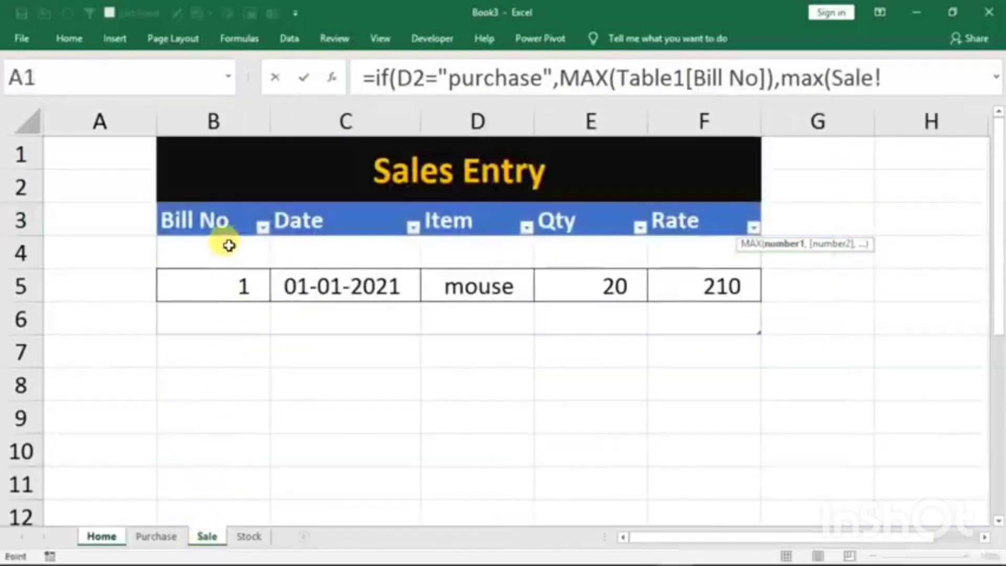
left_click_drag(226, 242, 217, 313)
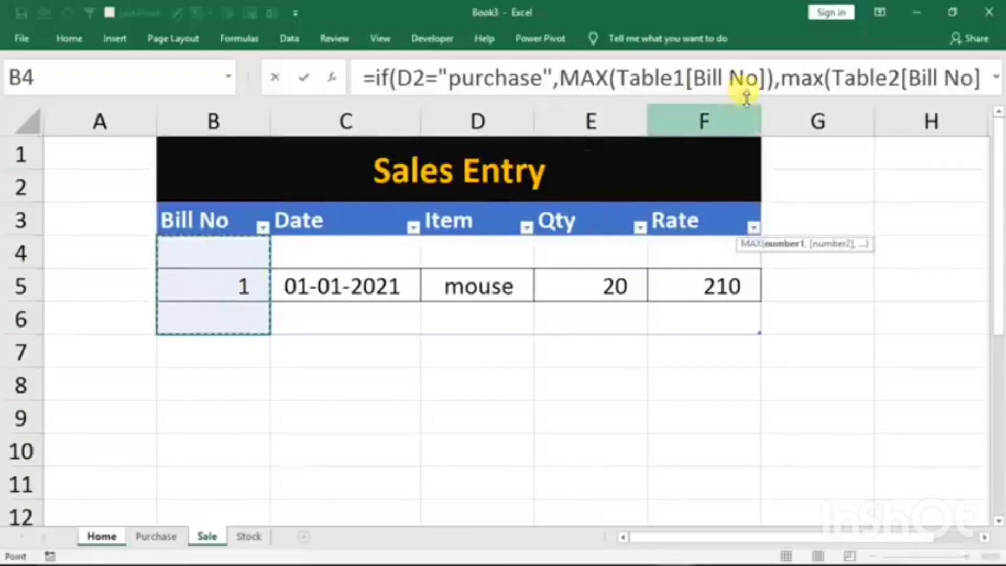
left_click(678, 90)
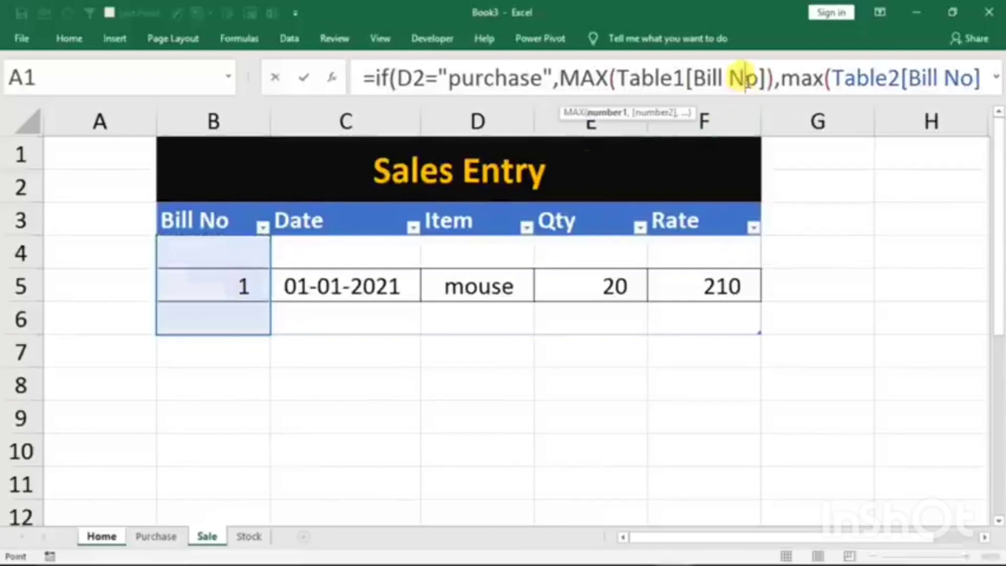
left_click(645, 98)
left_click_drag(626, 100, 621, 133)
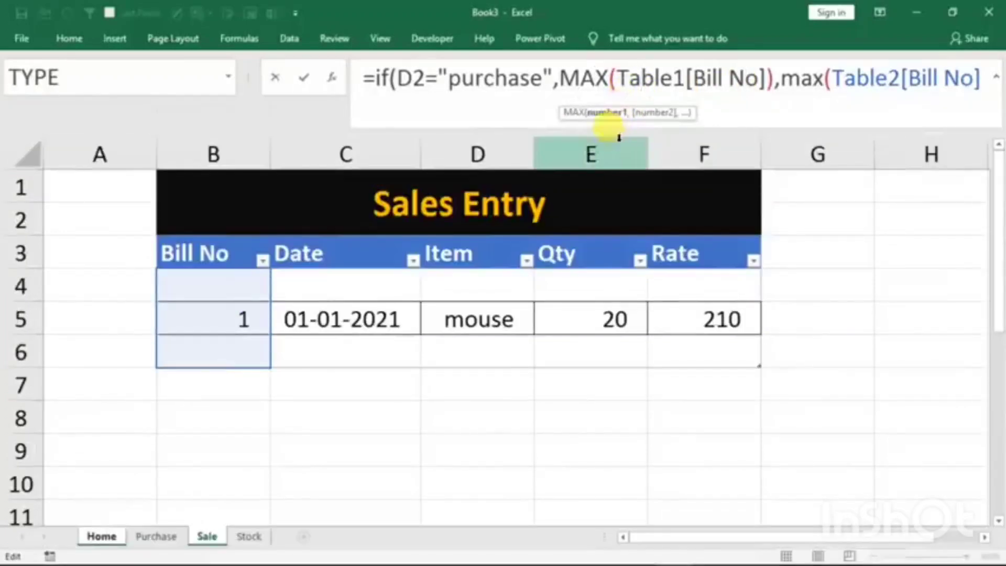
left_click(985, 93)
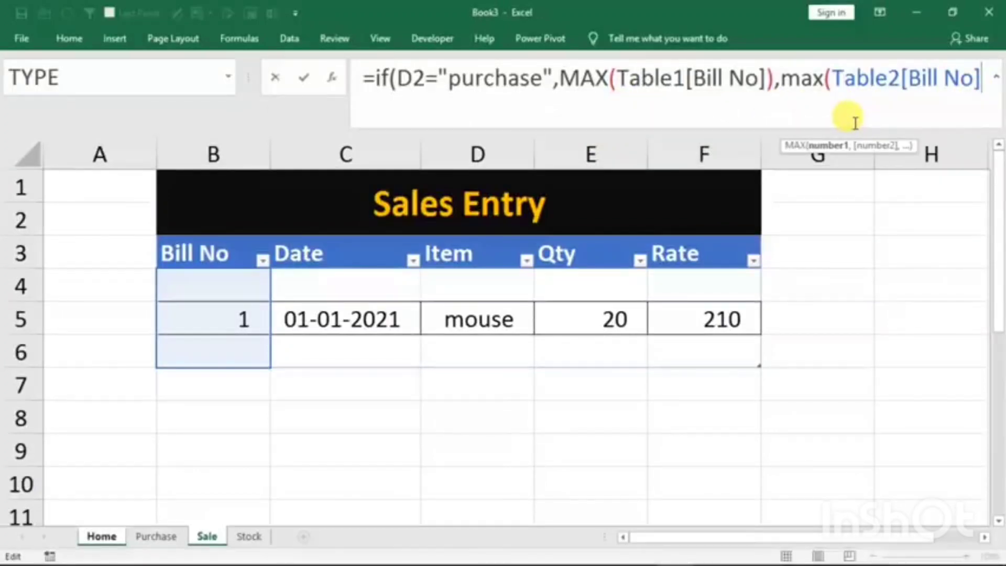
type(")")
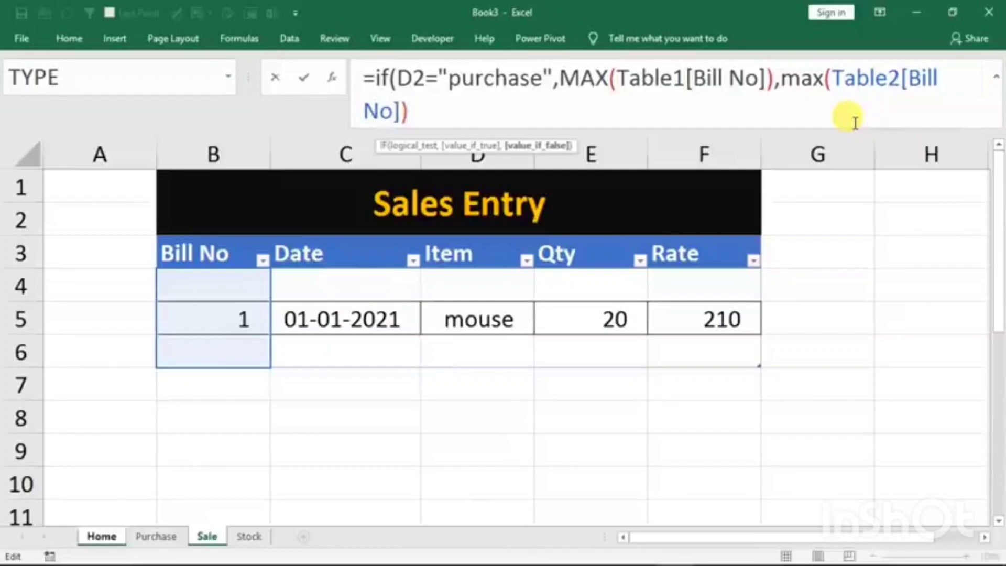
key("Return")
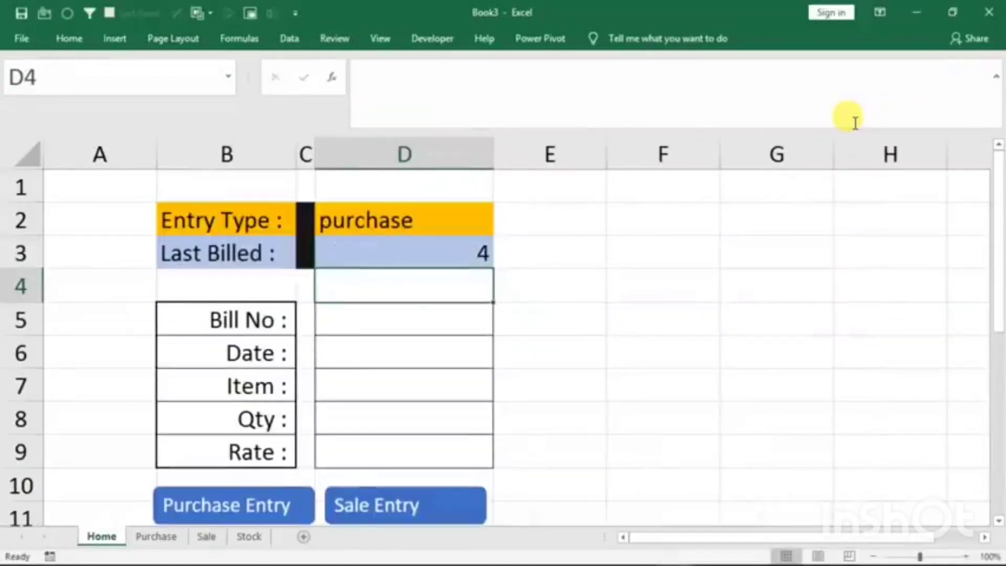
- Set Entry Type in D2 to sale and check Last Billed against the bill numbers on the Sale sheet
left_click(464, 209)
left_click(499, 232)
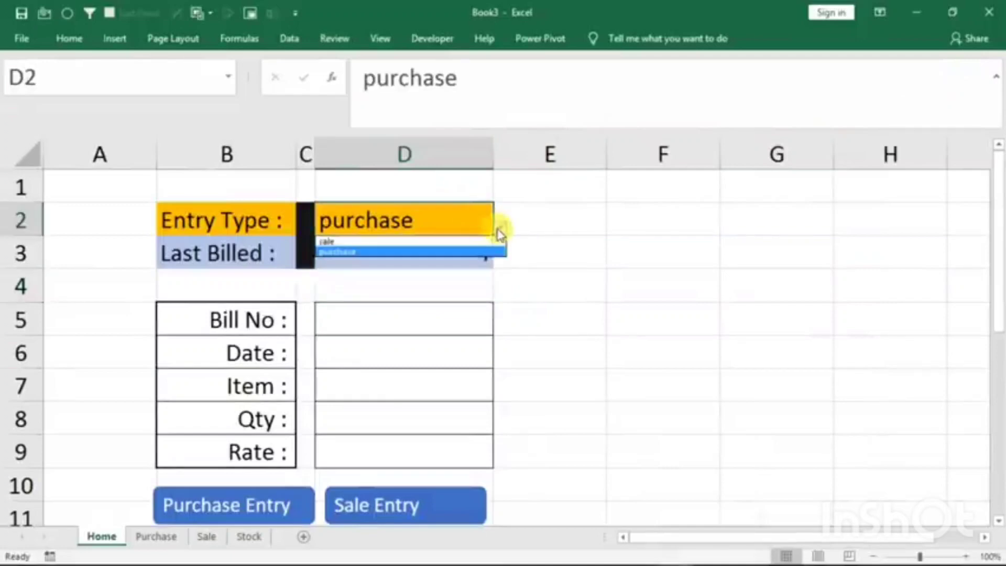
left_click(449, 242)
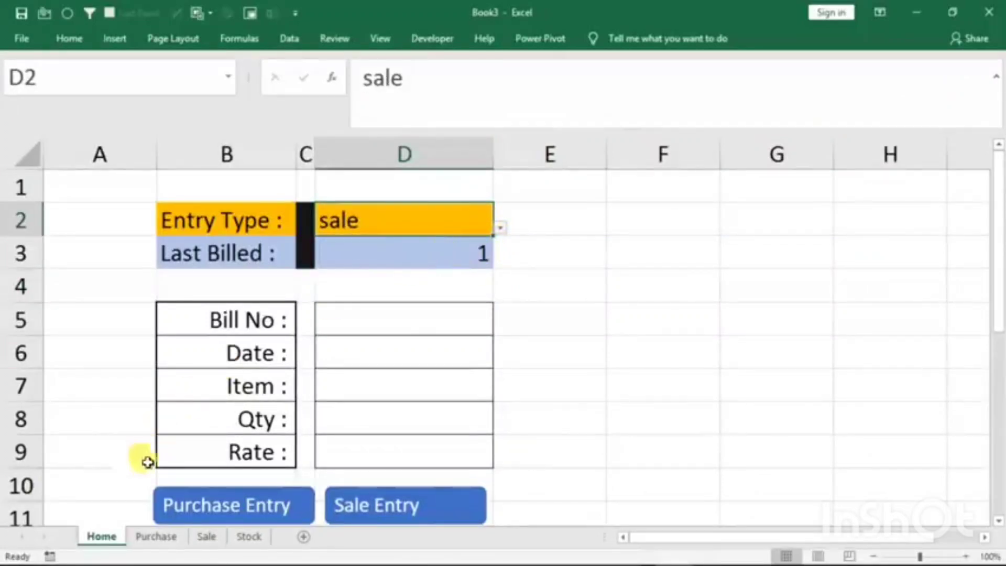
left_click(206, 536)
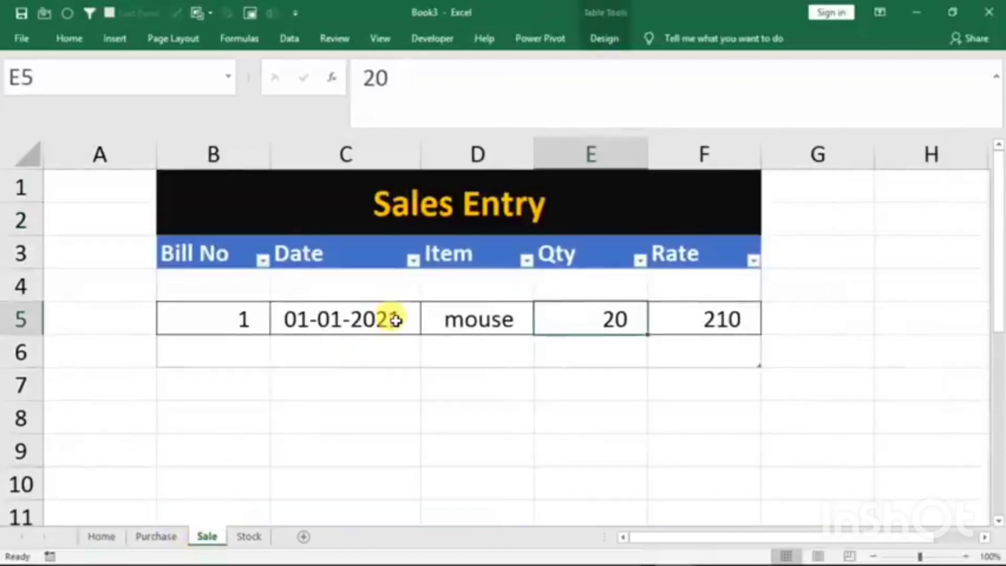
left_click(102, 537)
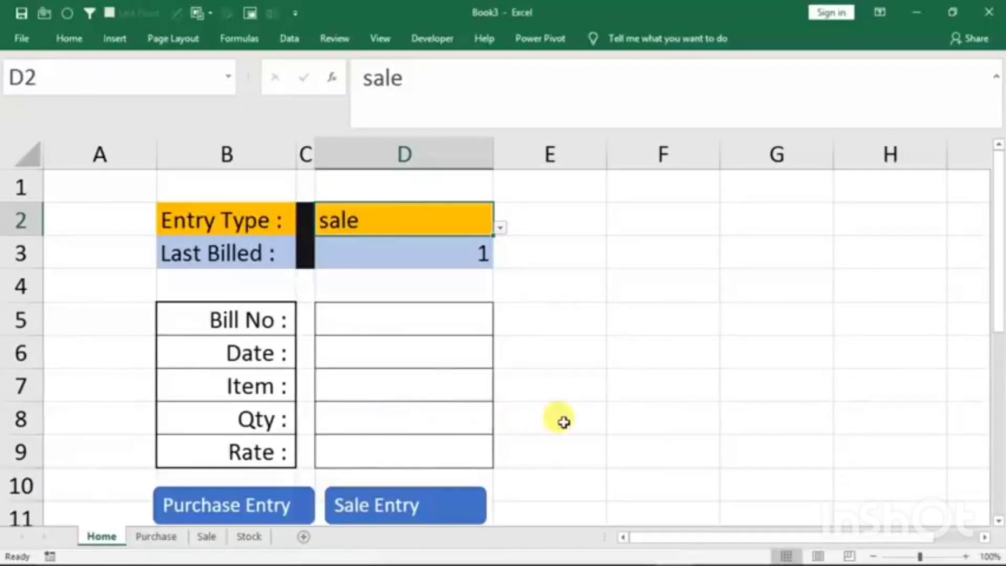
- Fill the Home entry form with Bill No 2, date 1/1/2020, item mouse and quantity 60
left_click(418, 321)
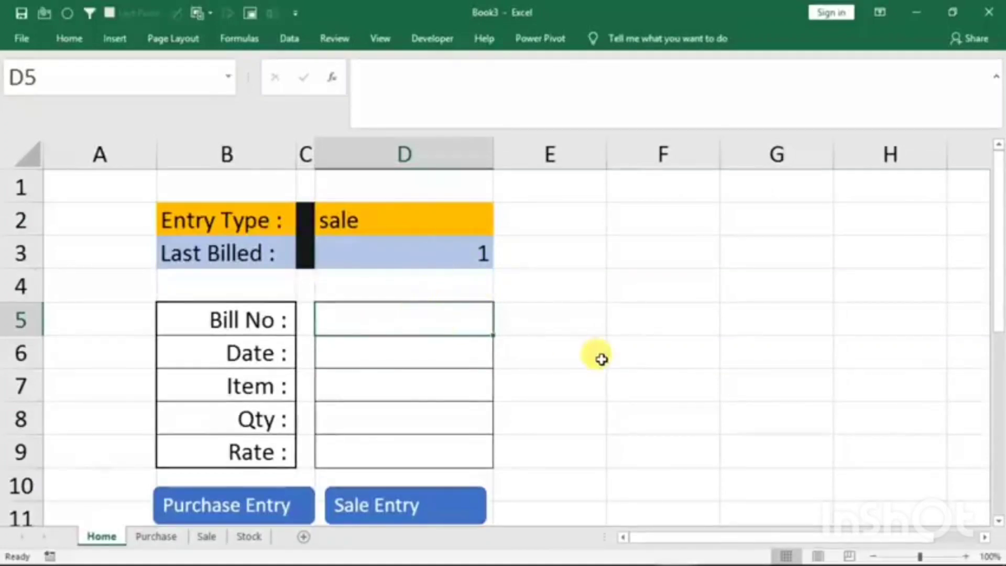
type("2")
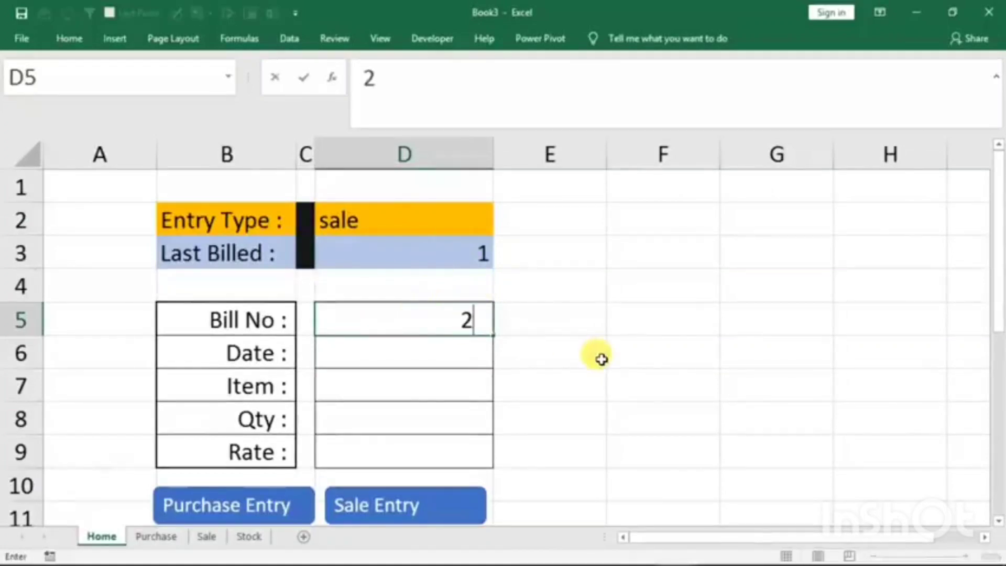
key("Return")
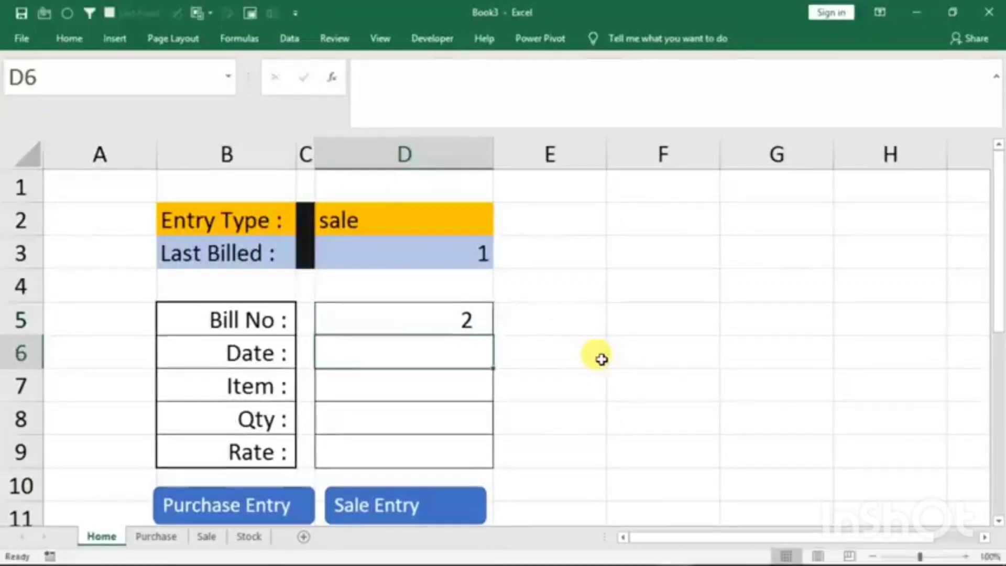
type("1/1/202")
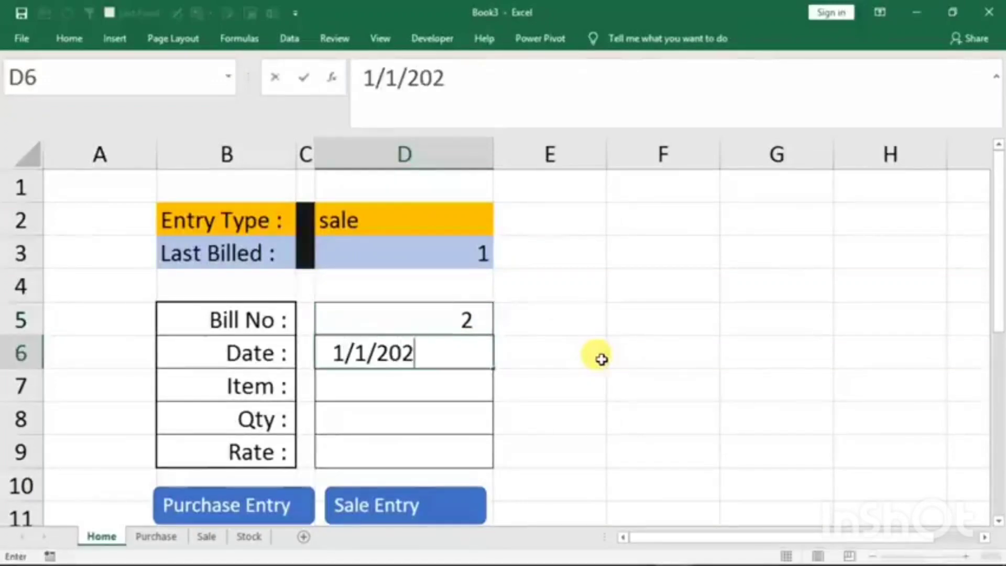
type("0")
key("Return")
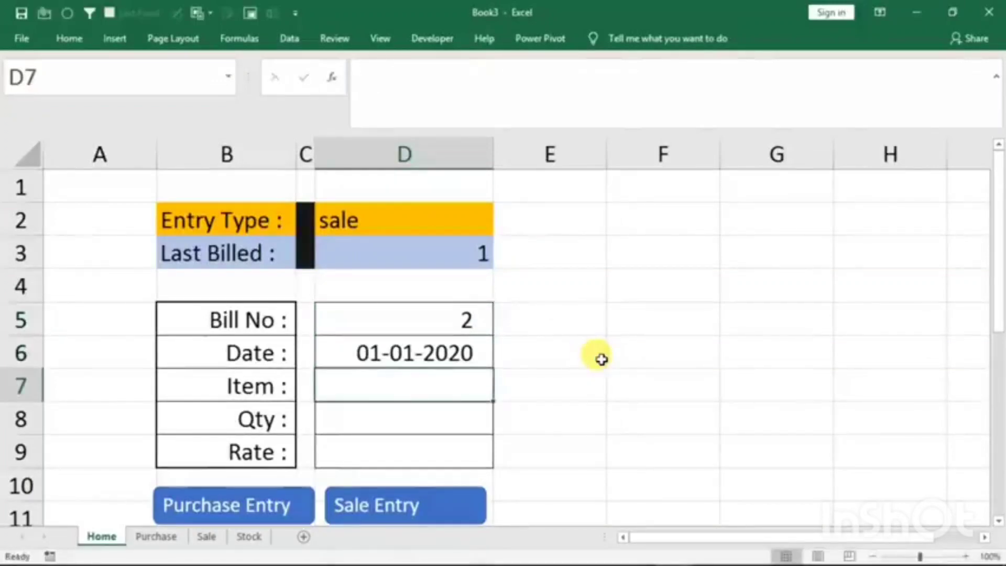
type("mouse")
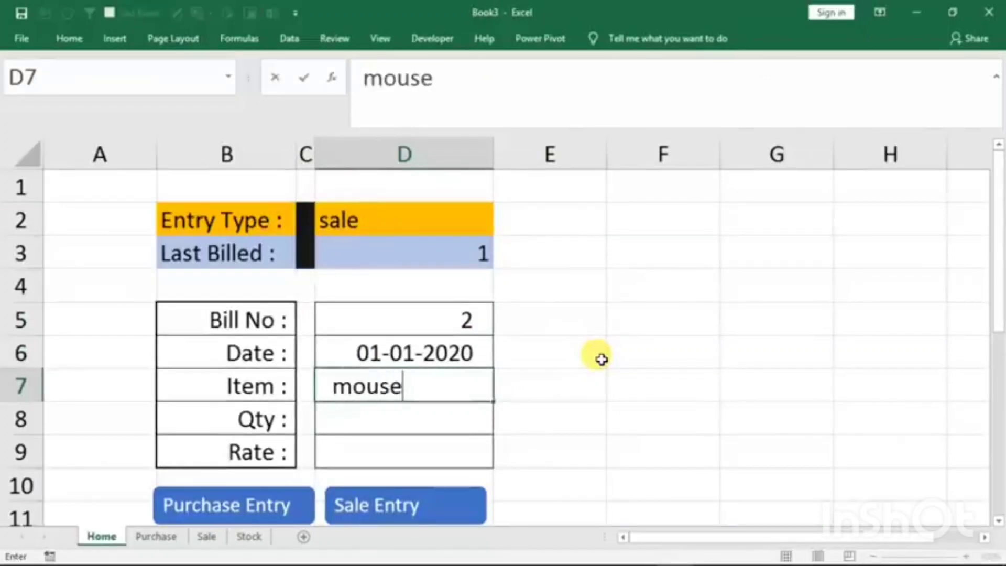
key("Return")
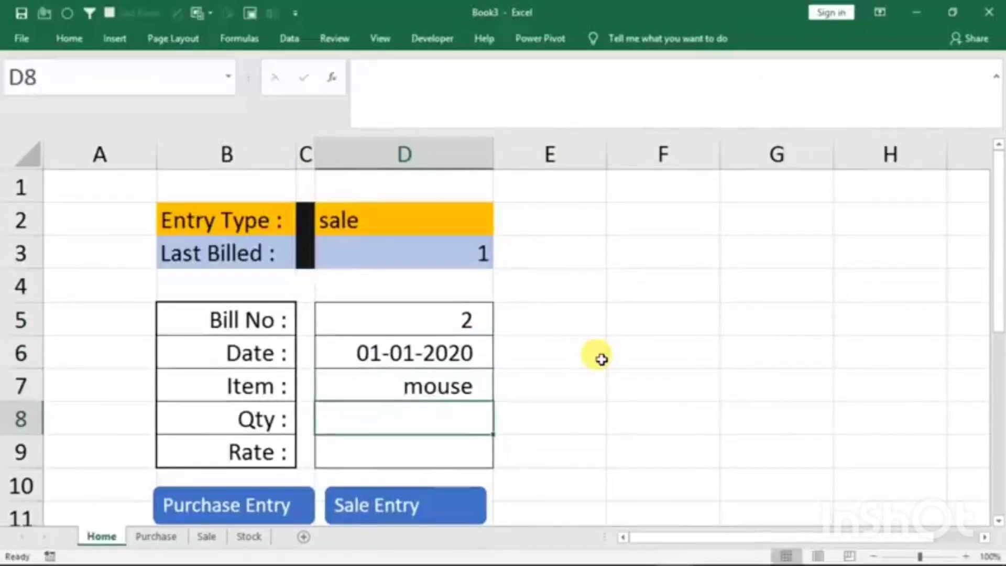
type("60")
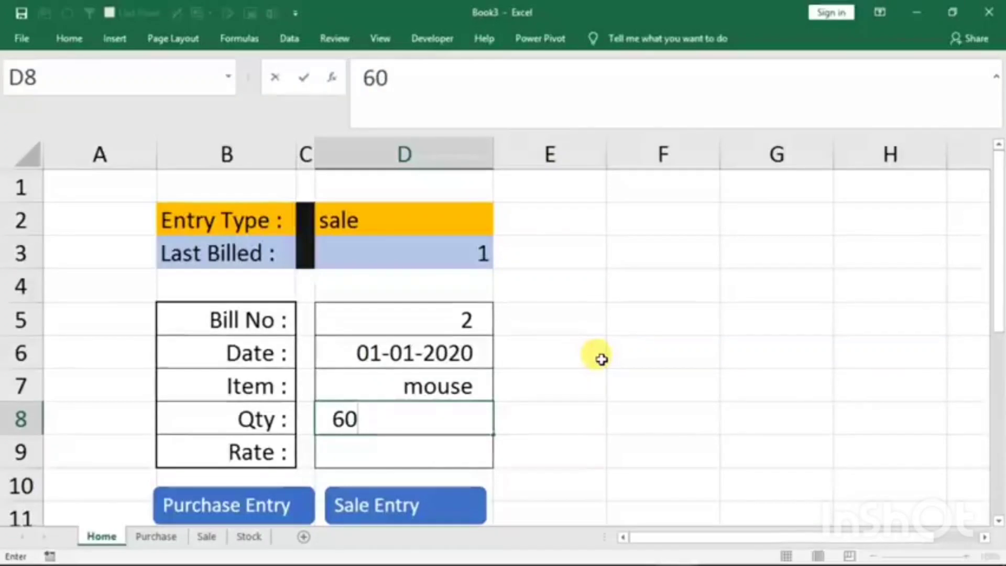
key("Return")
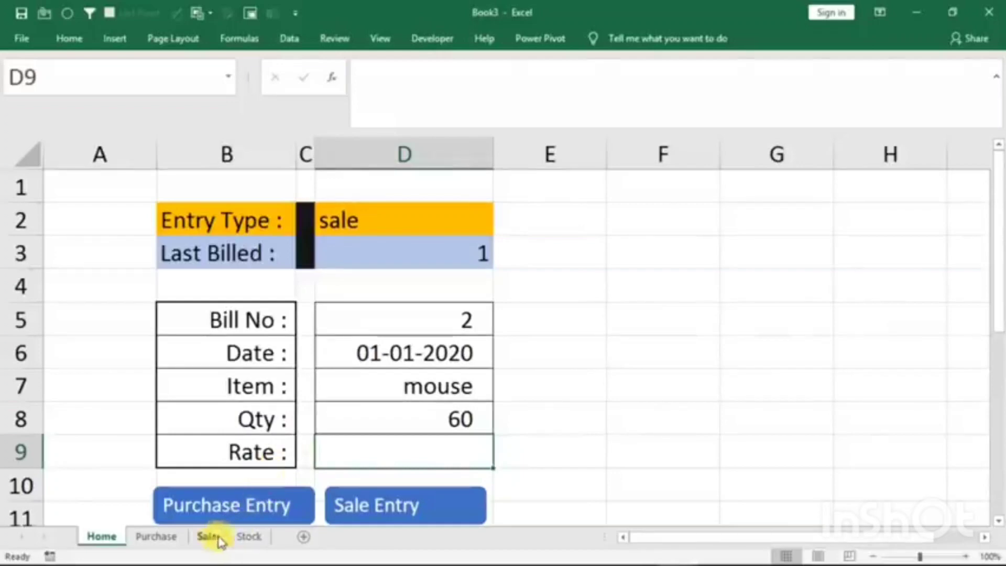
- Compare the mouse's available stock on the Stock sheet with the quantity entered in the Home form
left_click(249, 536)
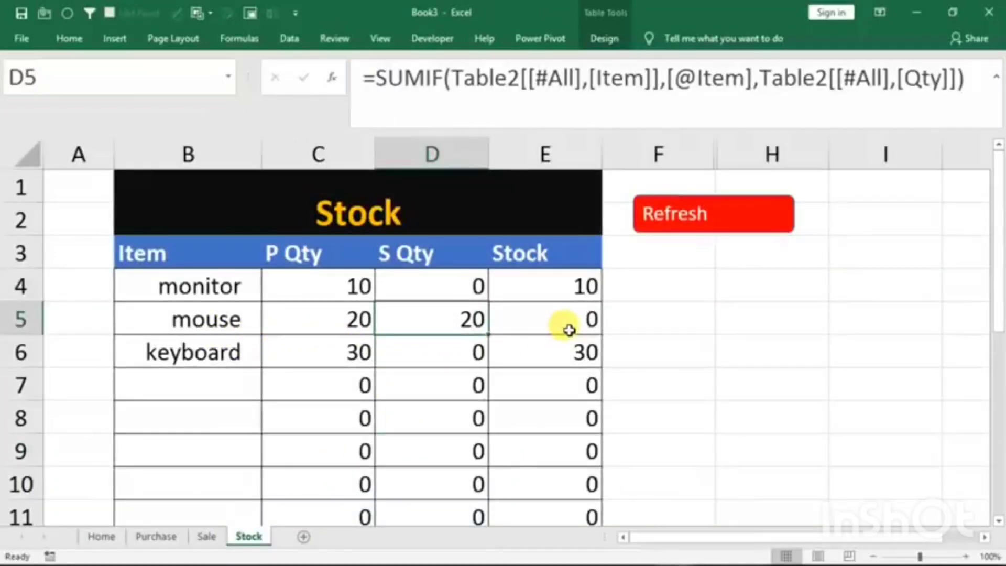
left_click(101, 536)
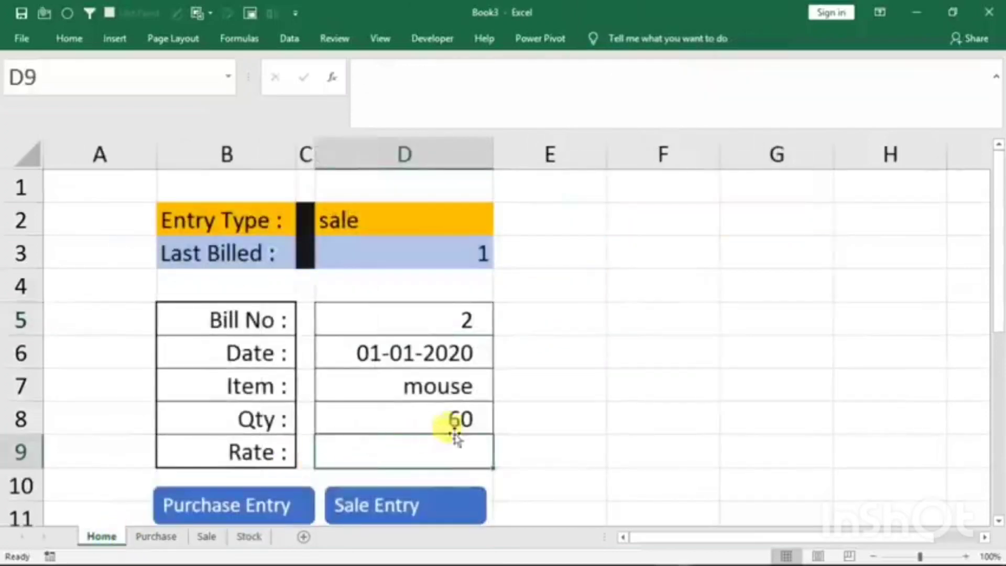
left_click(534, 414)
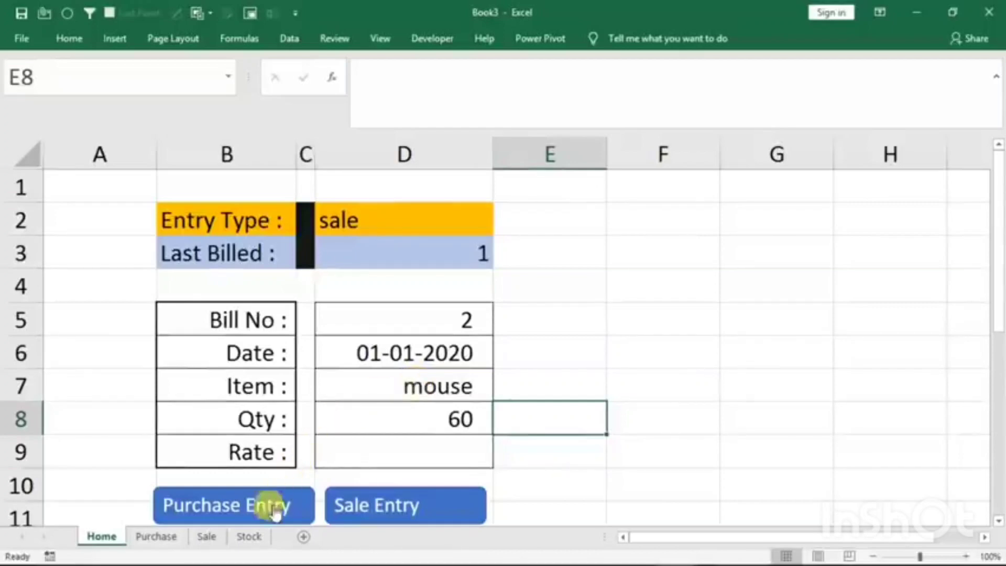
left_click(248, 538)
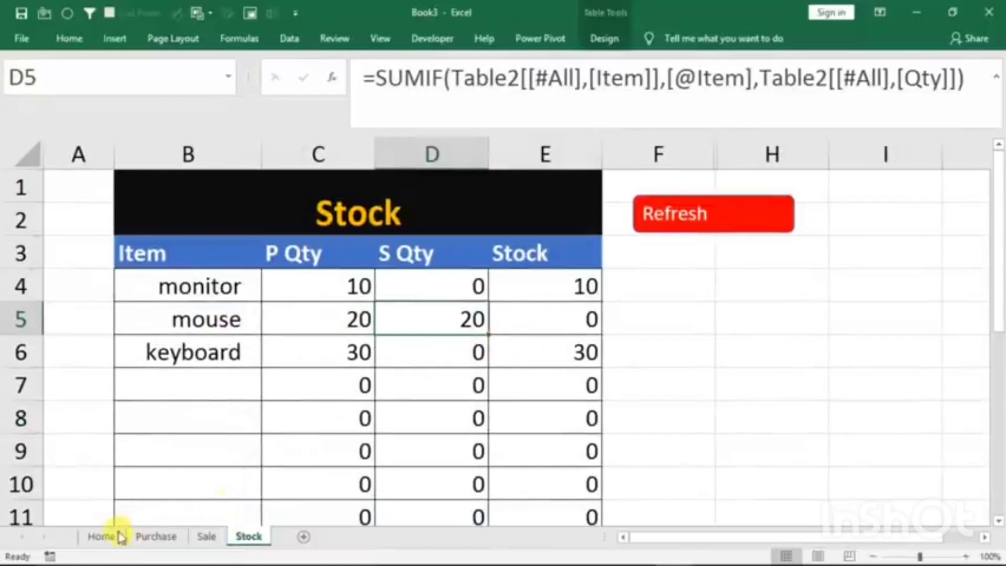
left_click(101, 537)
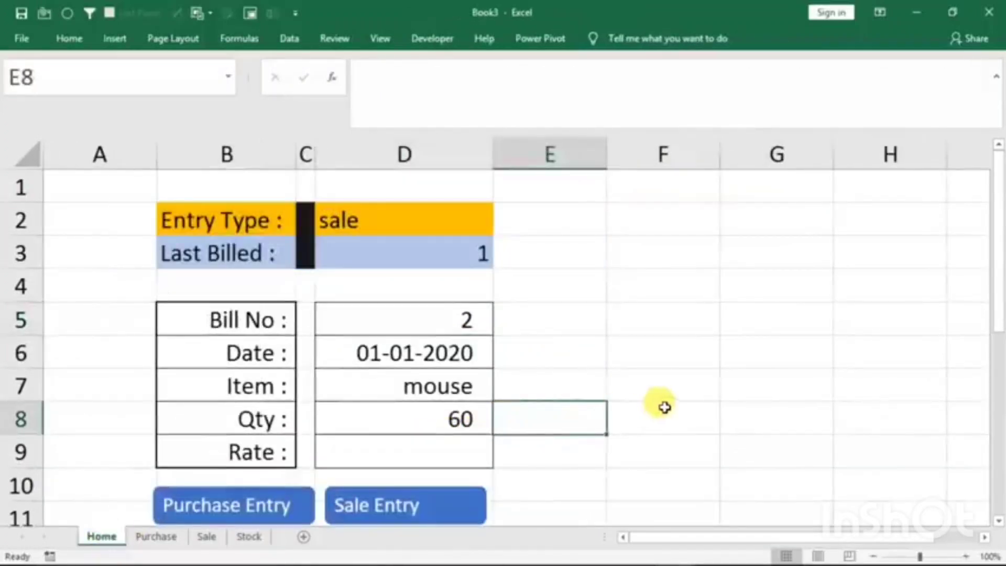
- Enter =VLOOKUP(D7,Table3[#All],4,0) in Home cell E8 to look up the item's stock from the Stock sheet
type("=vl")
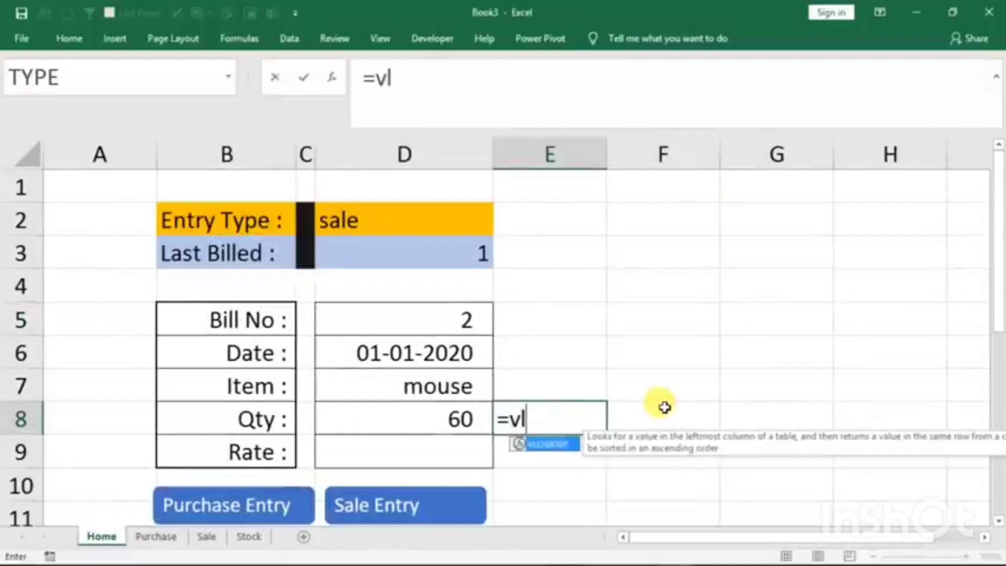
type("ookup(")
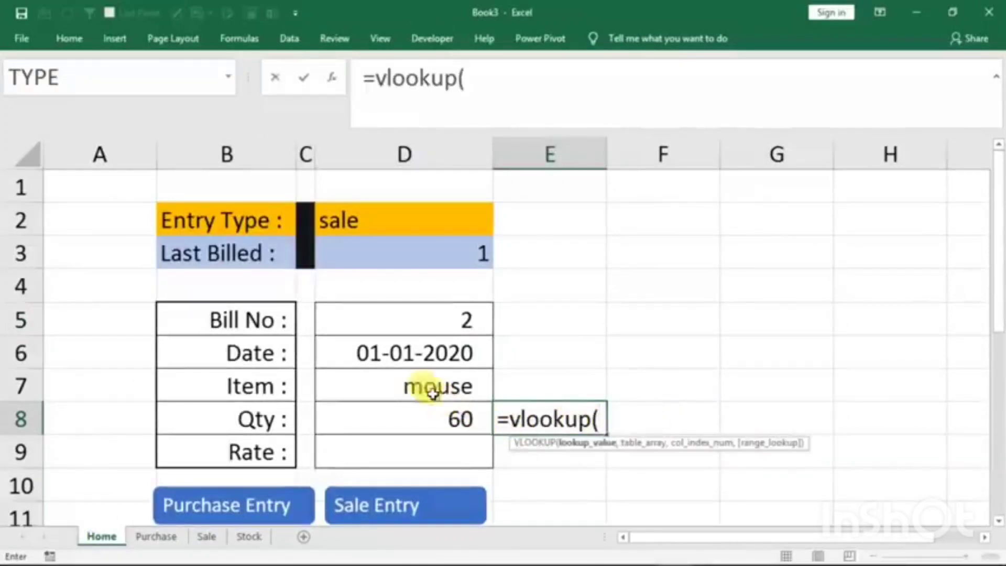
left_click(405, 387)
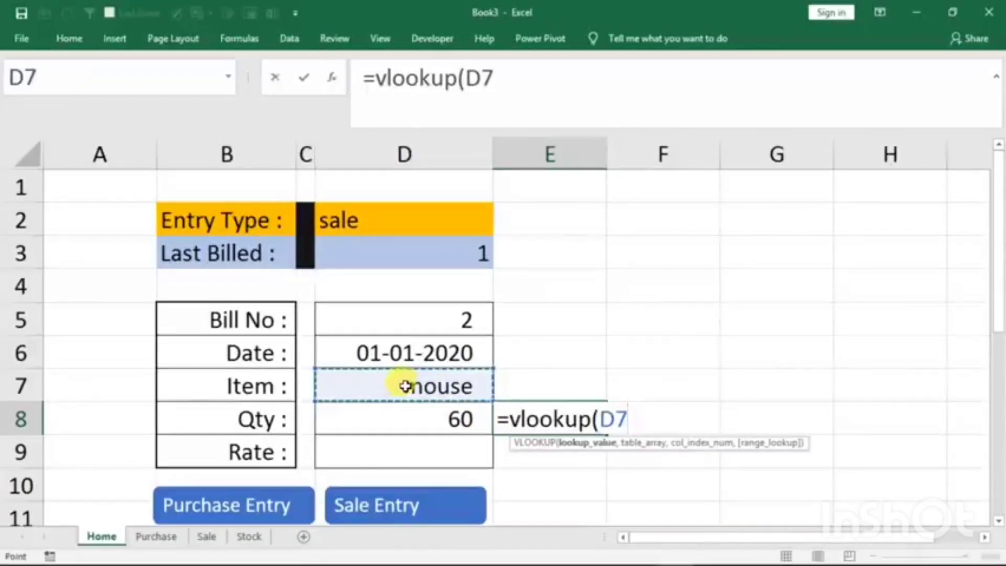
type(",")
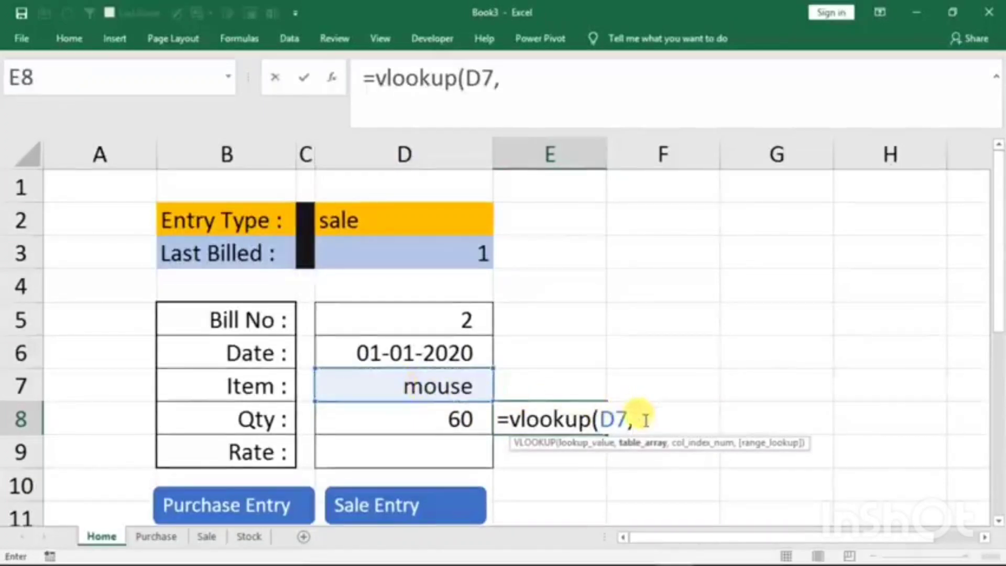
left_click(247, 536)
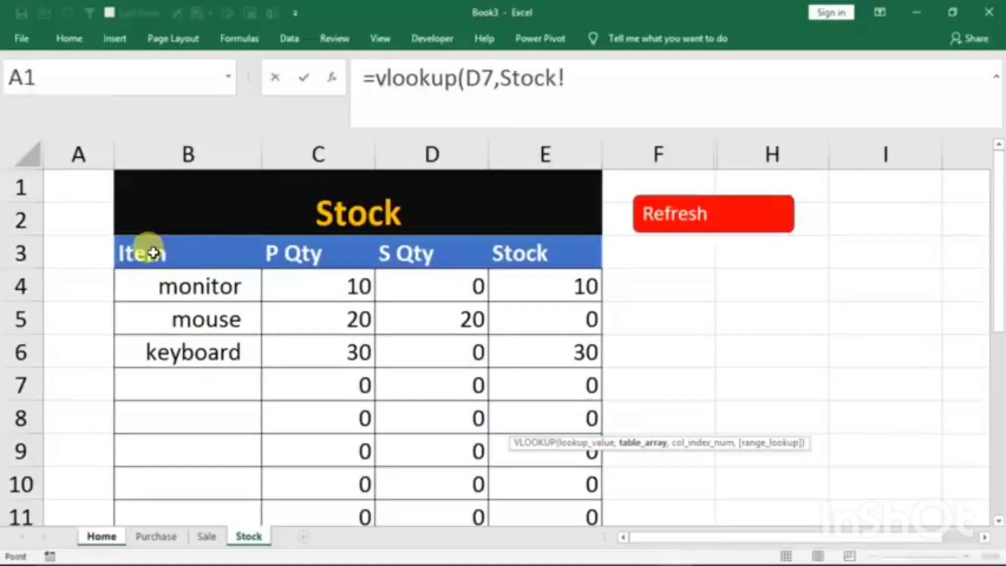
left_click_drag(148, 251, 524, 436)
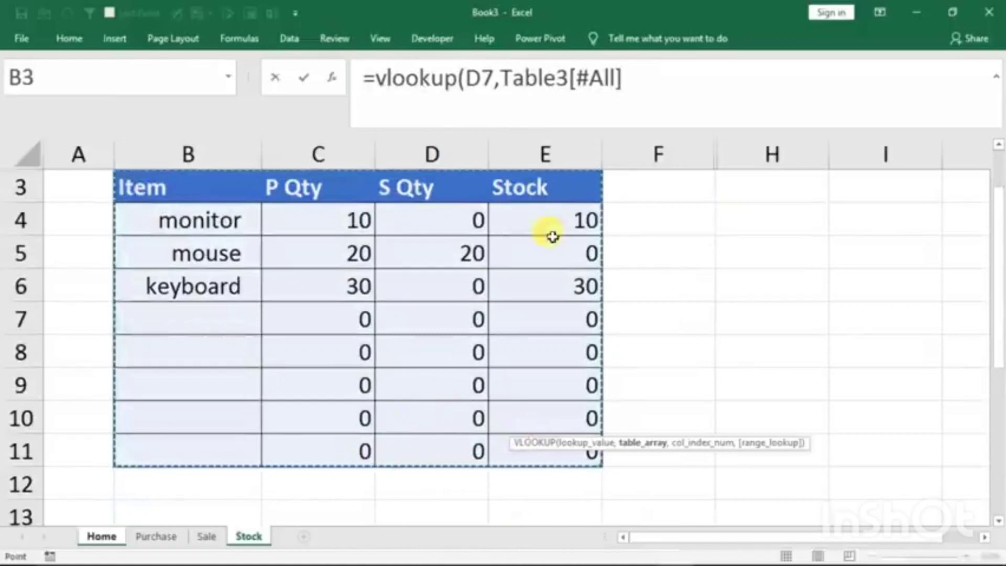
left_click(658, 73)
type(",")
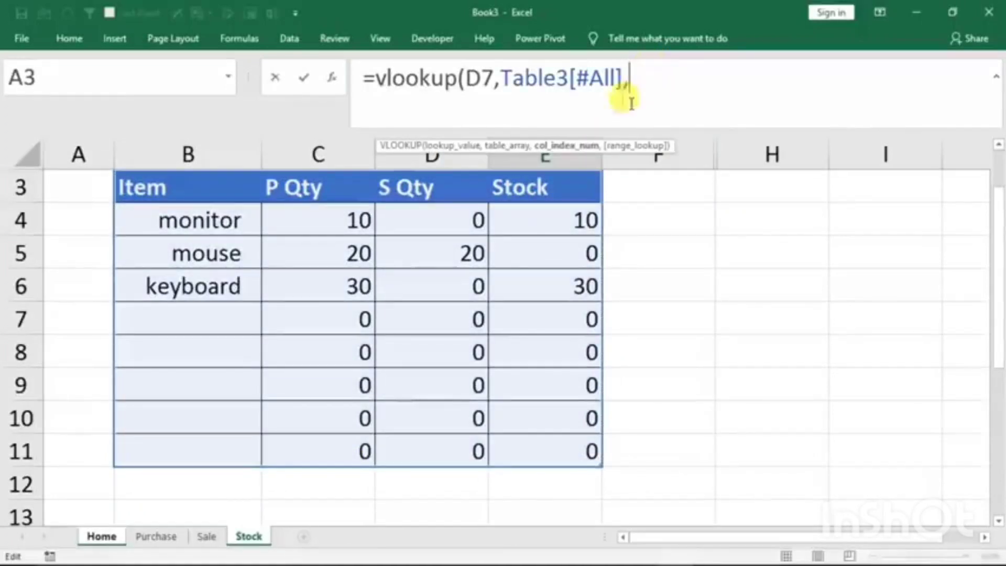
scroll(481, 321, "up", 1)
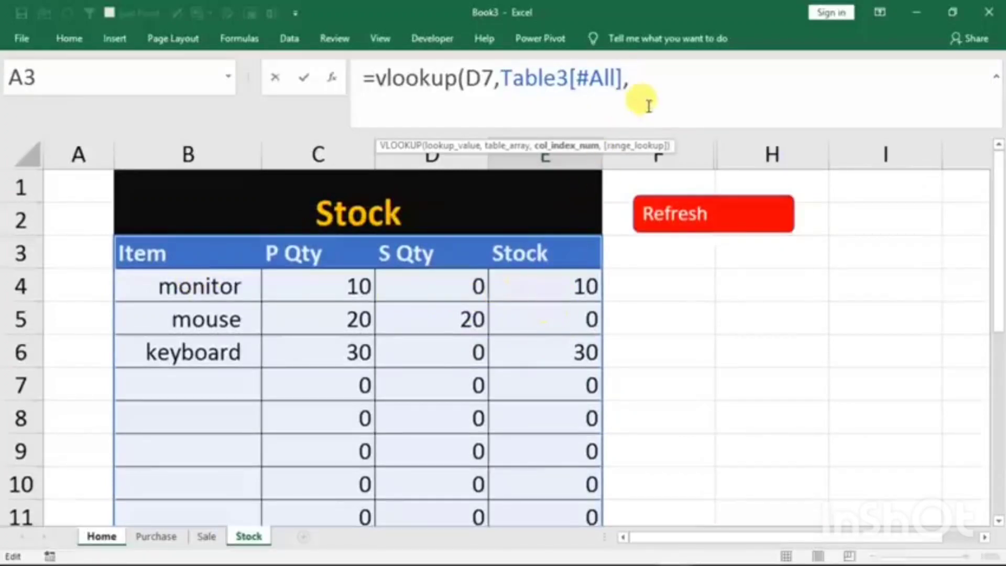
type("4,0")
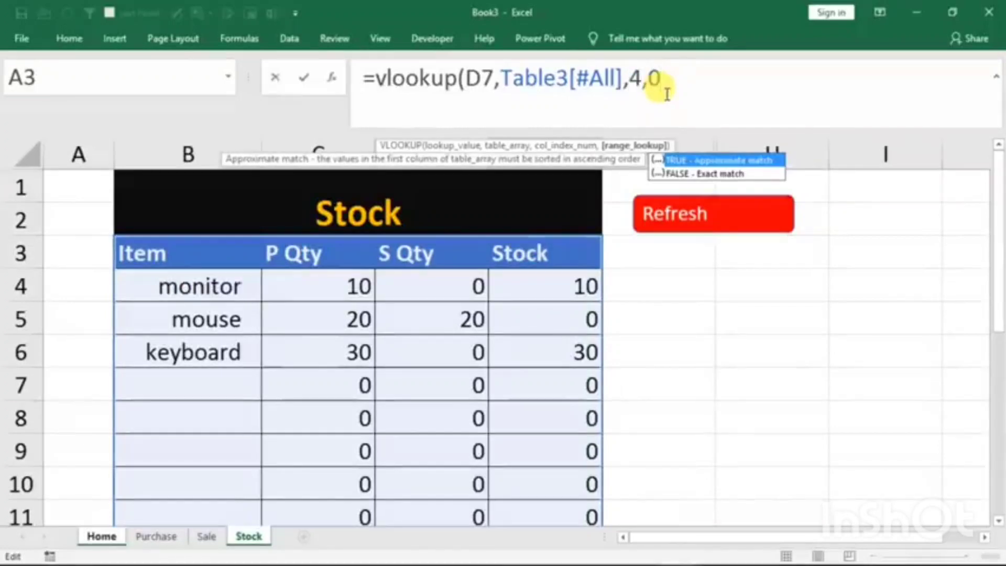
type(")")
key("Return")
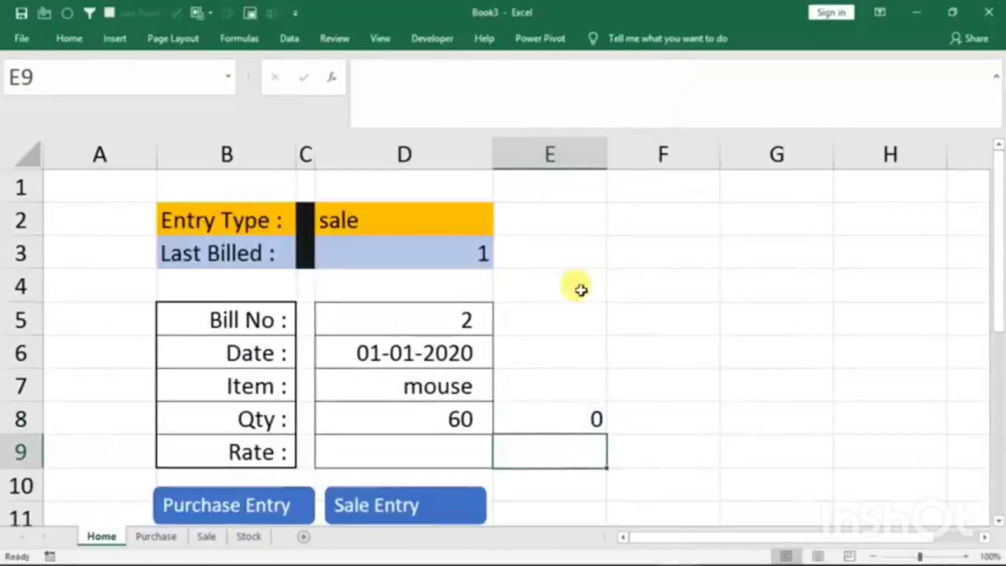
- Test the stock lookup in E8 by changing the Item in D7 to keyboard
left_click(445, 388)
left_click(569, 418)
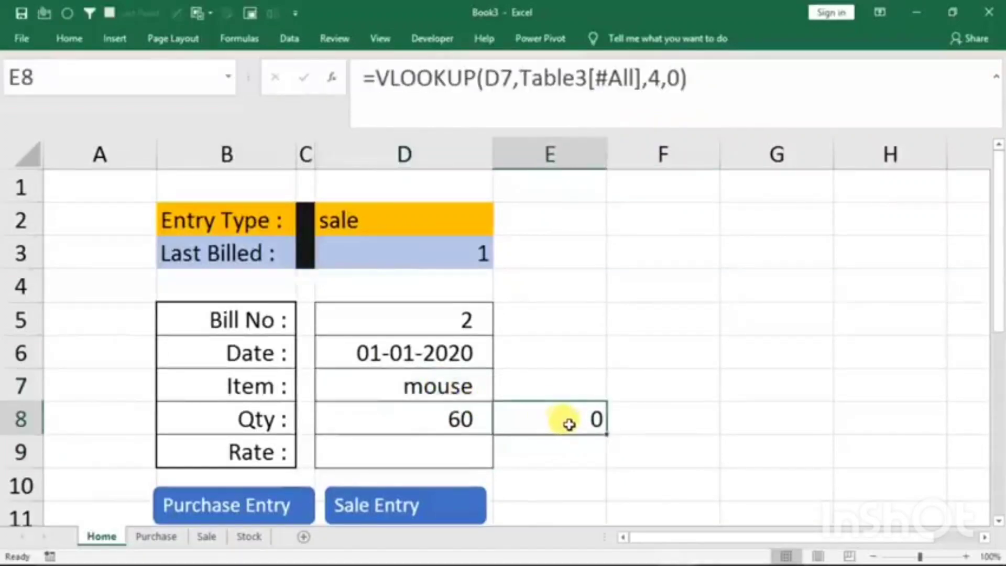
left_click(482, 401)
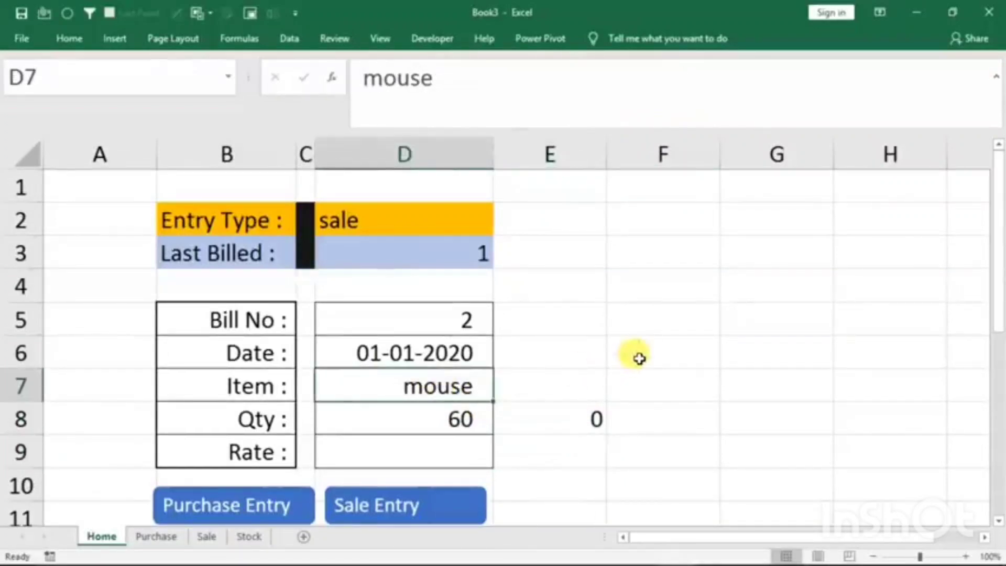
type("keyboard")
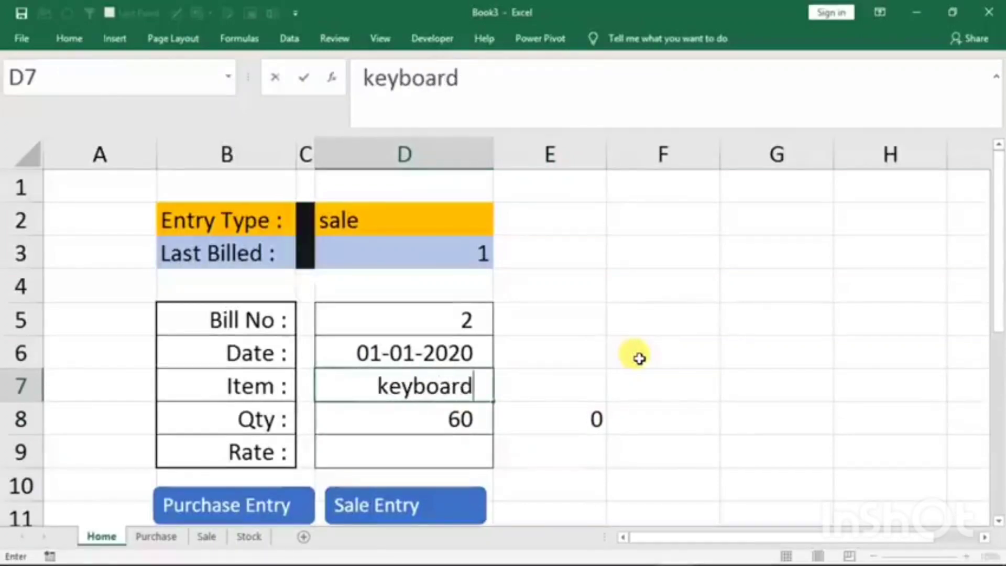
key("Return")
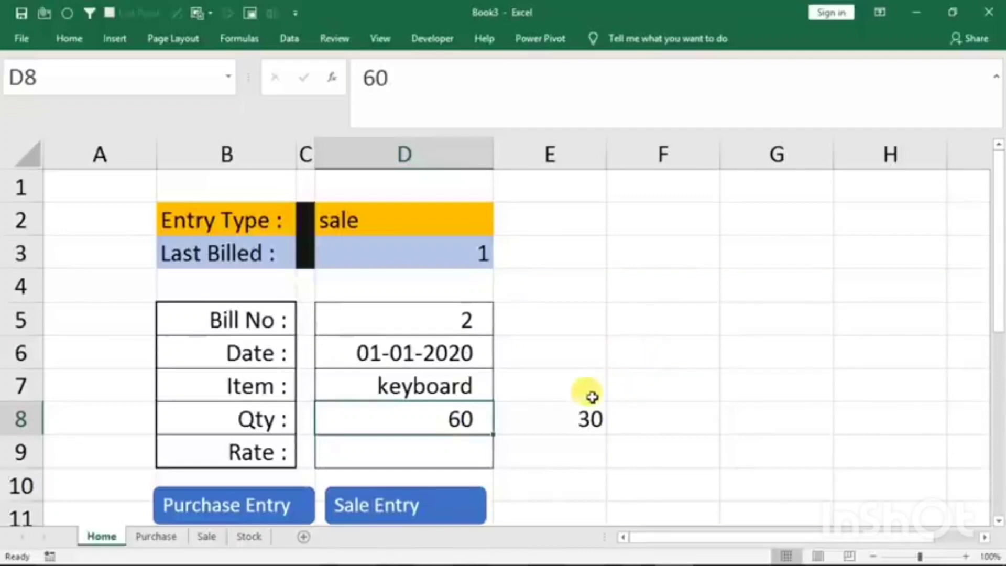
- Wrap the VLOOKUP in Home cell E8 in an IF that tests whether the item's stock is less than the quantity in D8
left_click(576, 415)
double_click(576, 415)
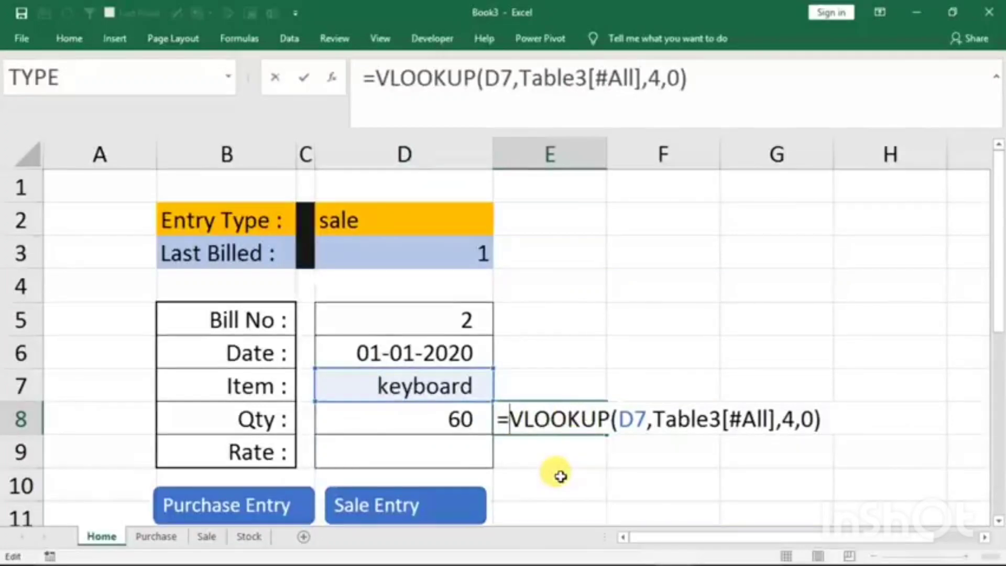
type("if")
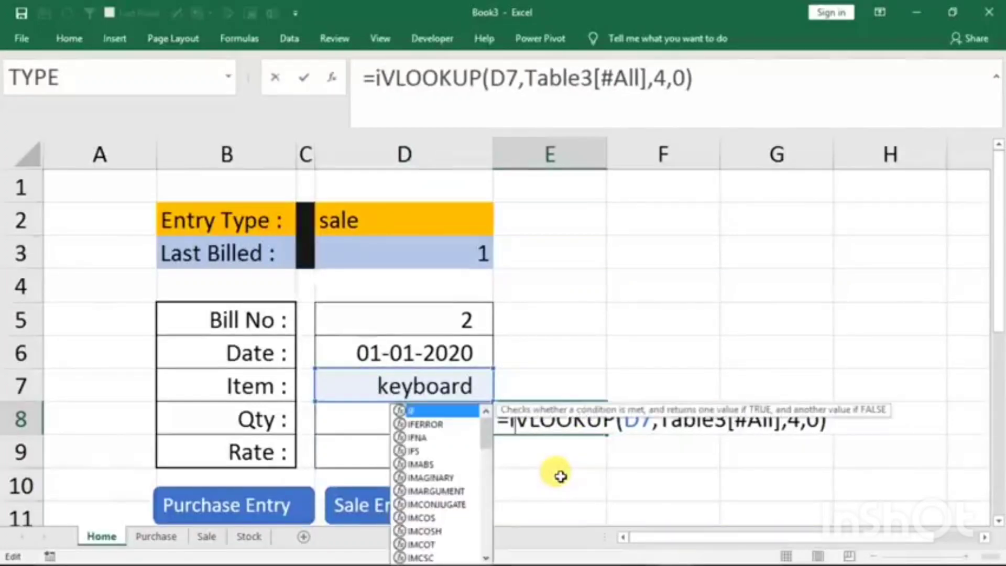
type("(")
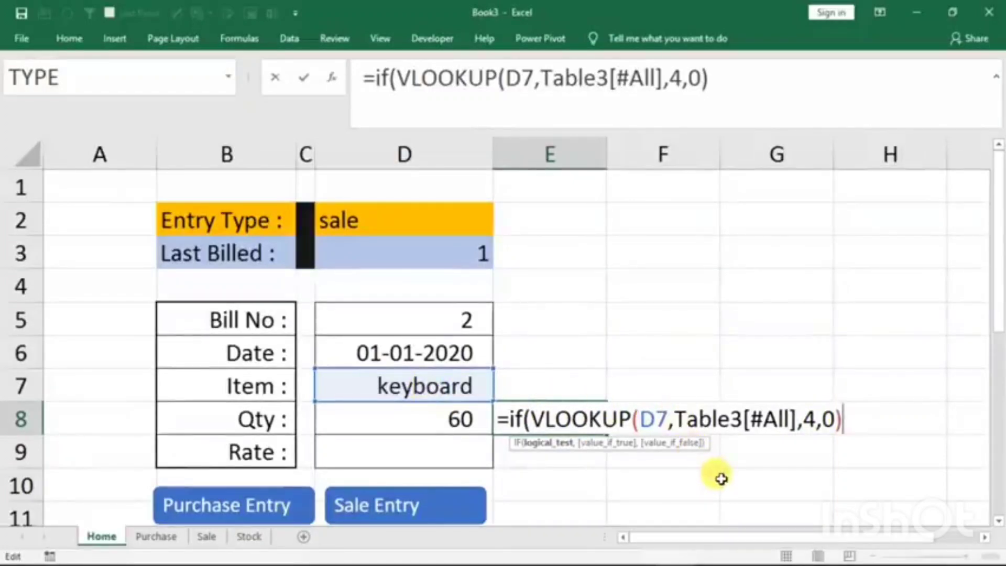
type("<")
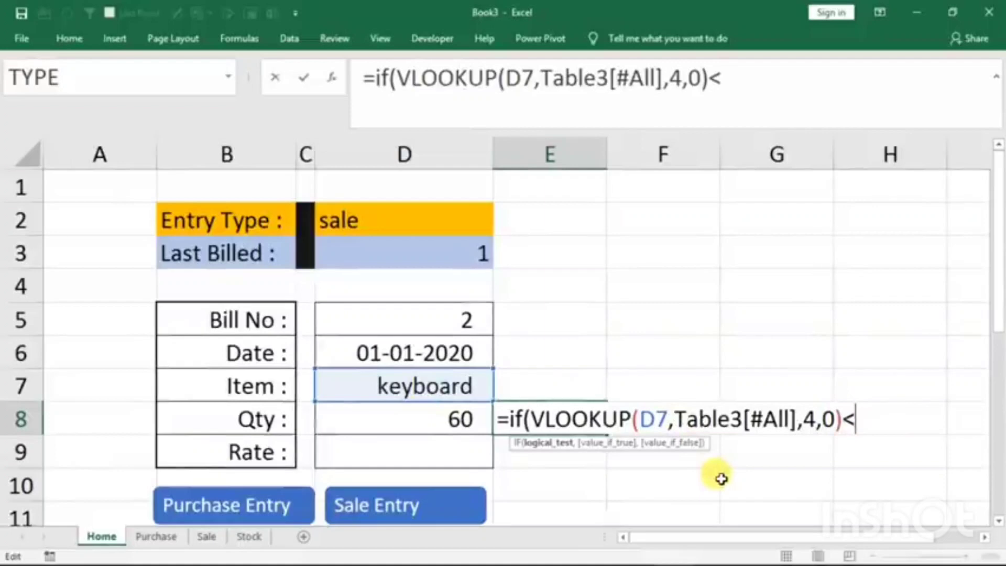
left_click(415, 420)
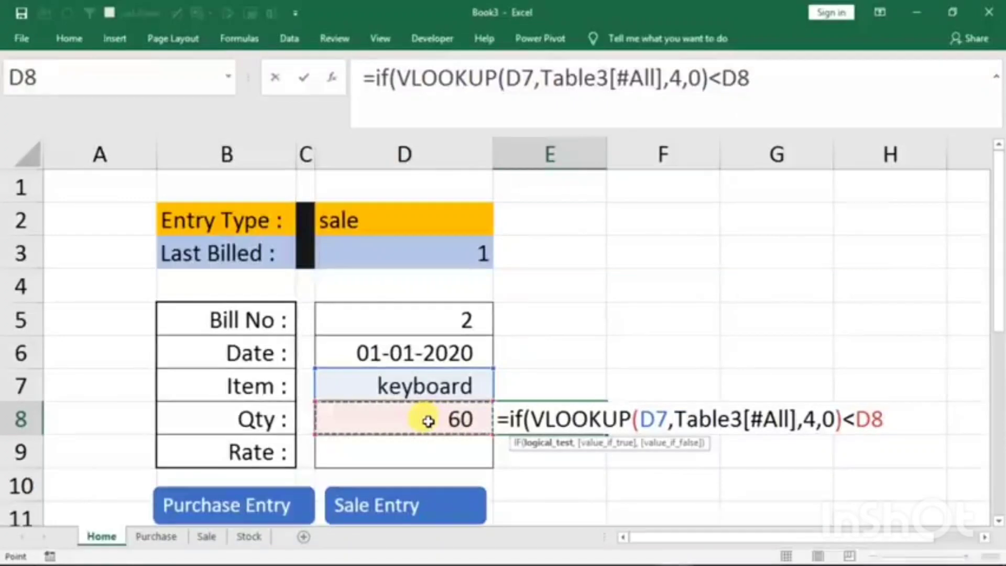
- Complete the IF in E8 to return "Stock Not Available" when stock is short and an empty text otherwise
type(",")
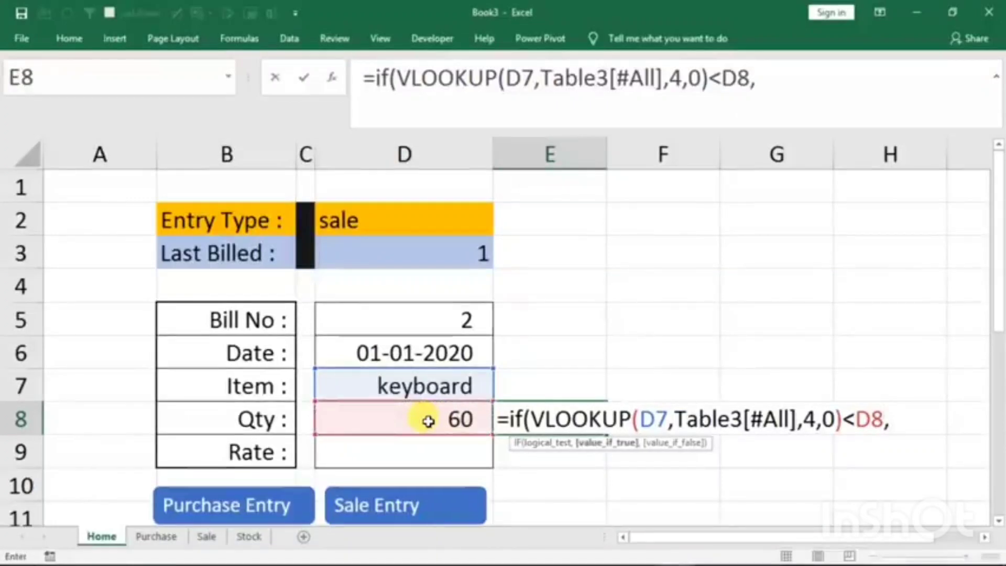
type("\"St")
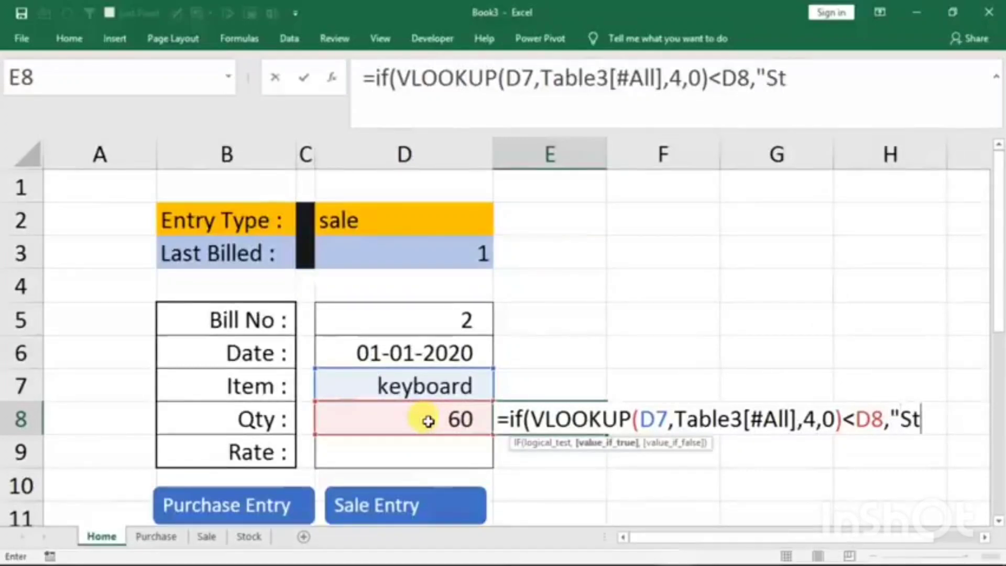
type("ock No")
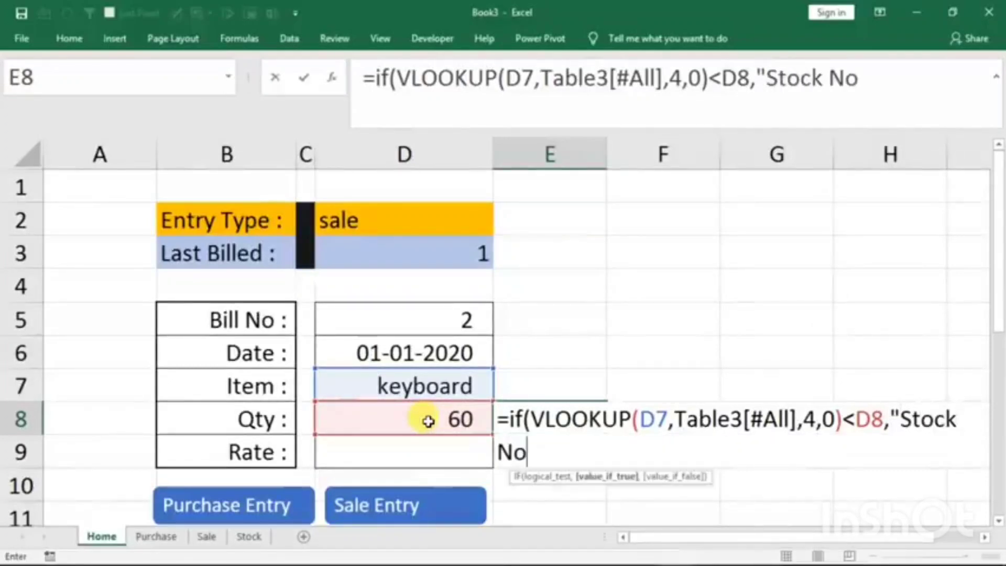
type("t Ava")
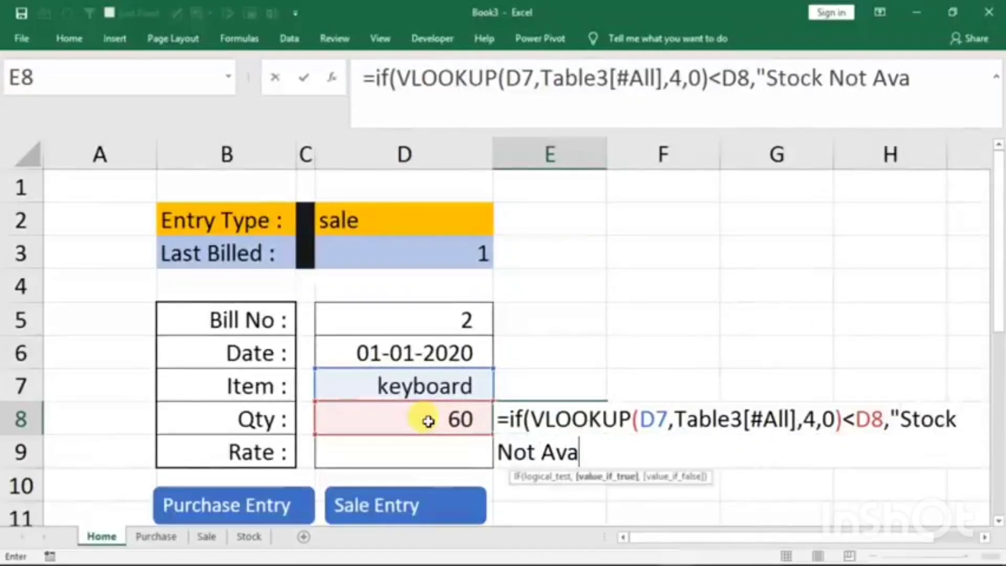
type("ilable")
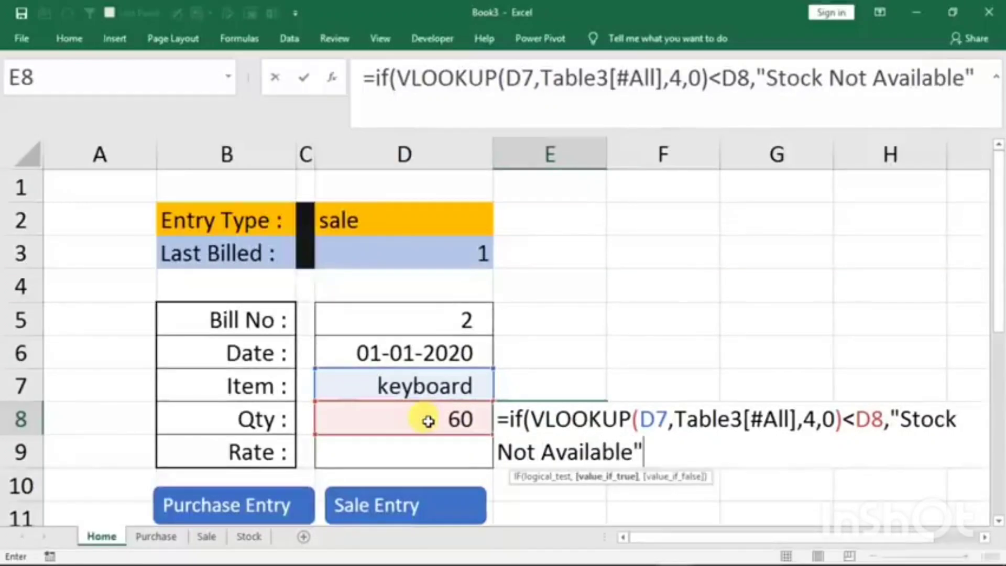
type("\",")
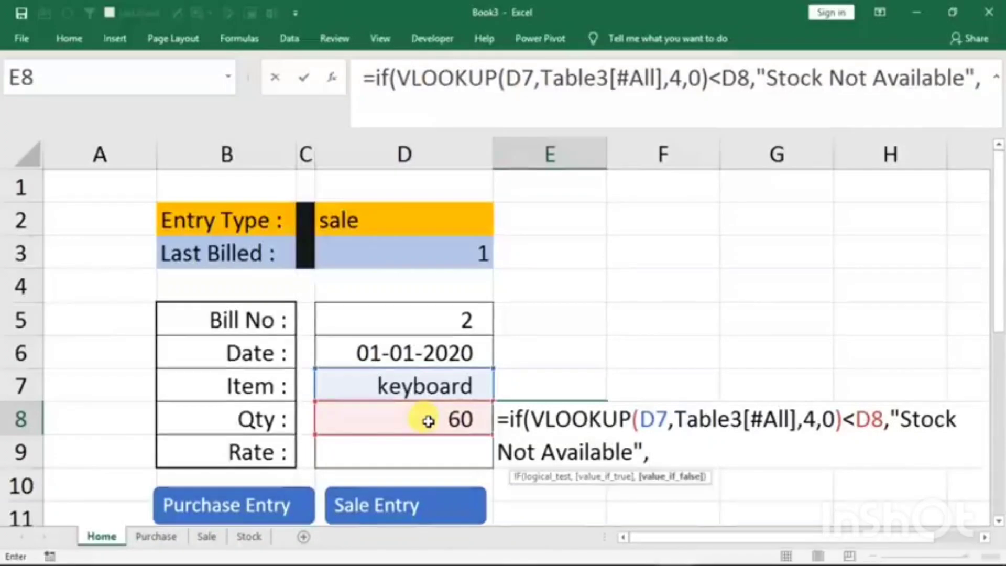
type("\"\"")
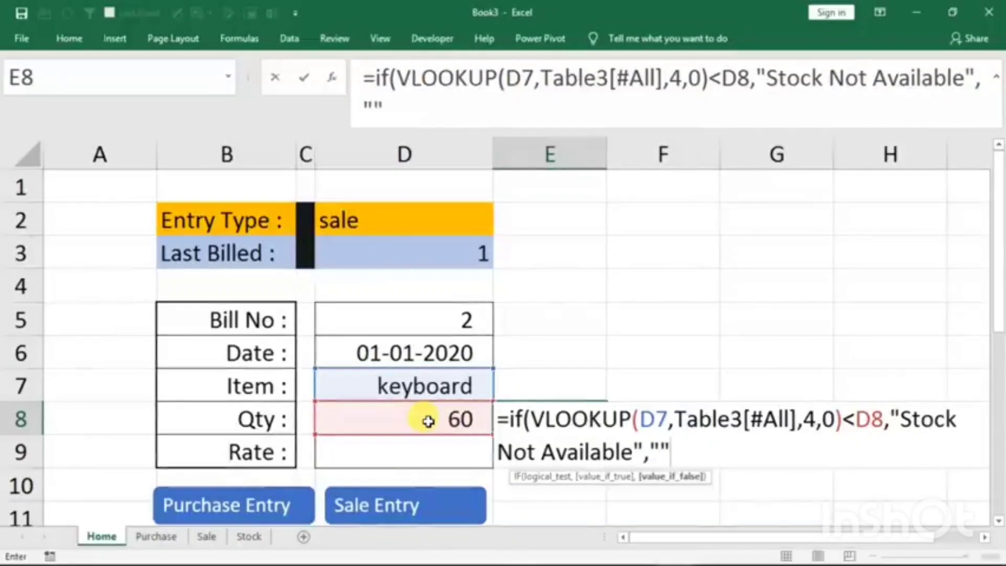
type(")")
key("Return")
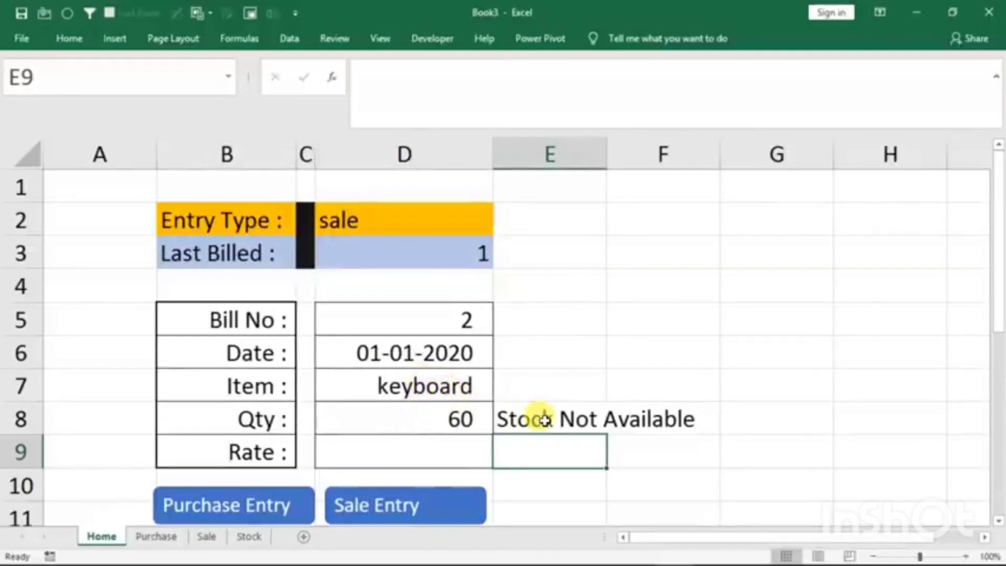
- Test the stock warning for the keyboard by setting the Qty in D8 to 10
left_click(432, 417)
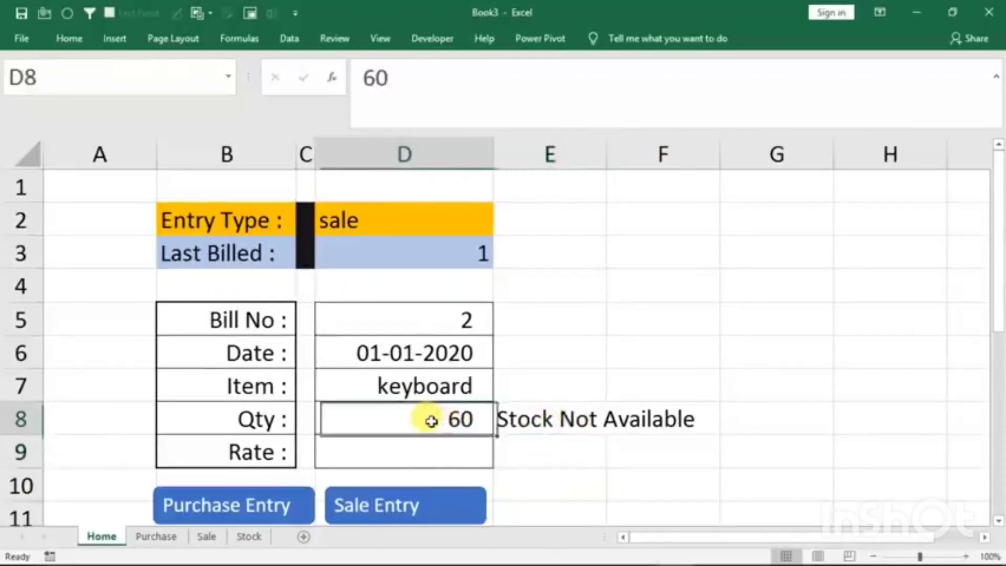
type("10")
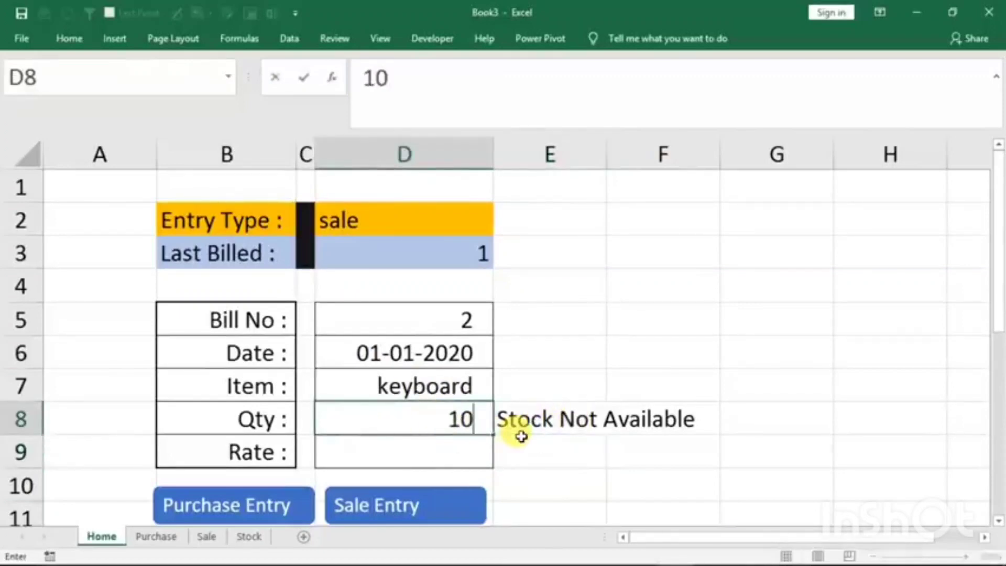
key("Return")
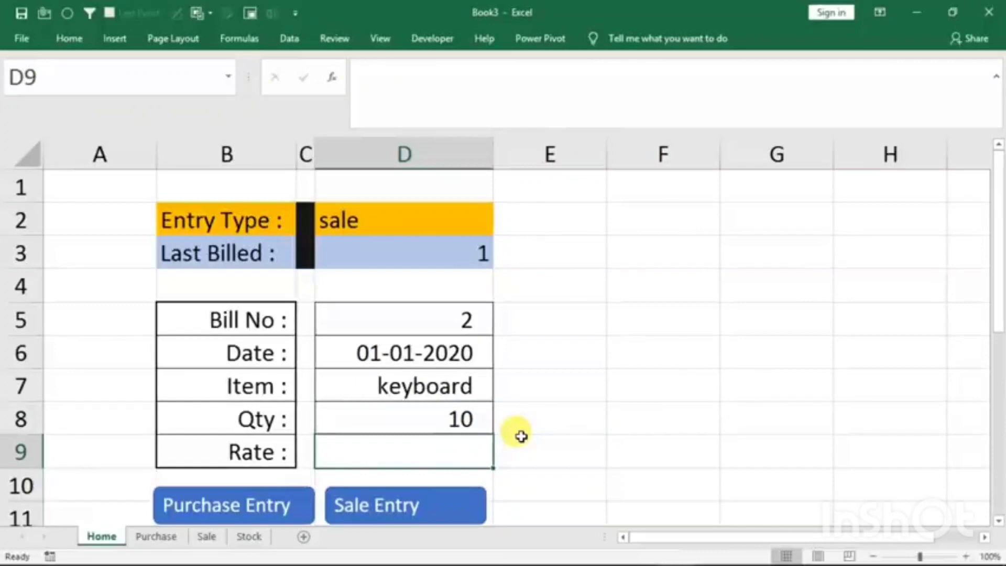
left_click(460, 416)
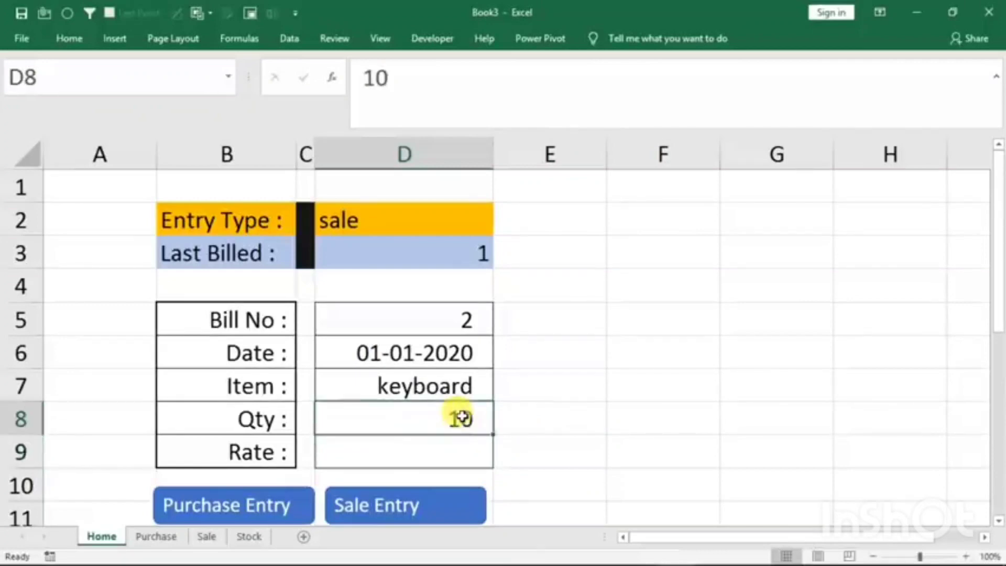
- Test the stock warning with another entry by setting the Item to mouse and the Qty to 1
left_click(442, 387)
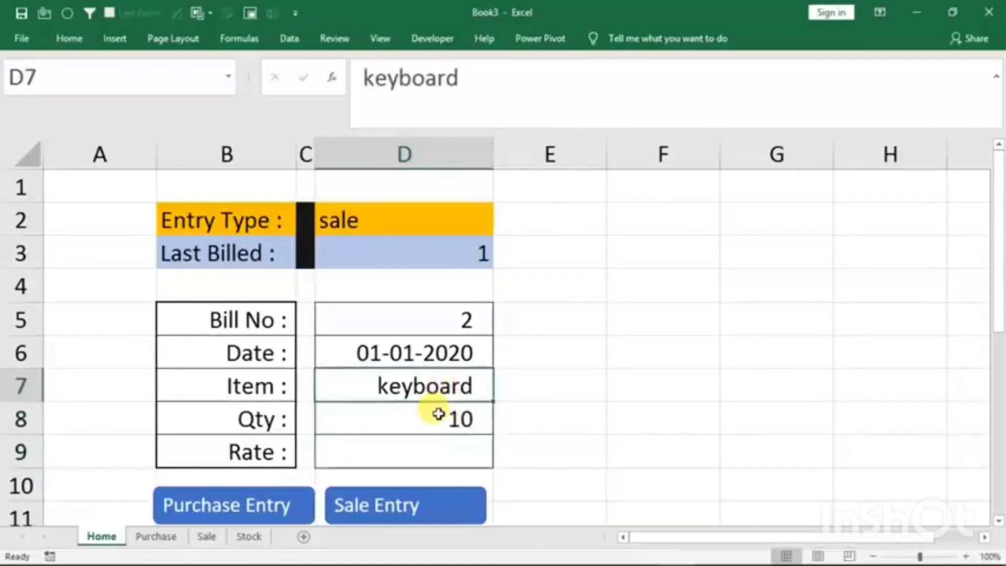
type("mouse")
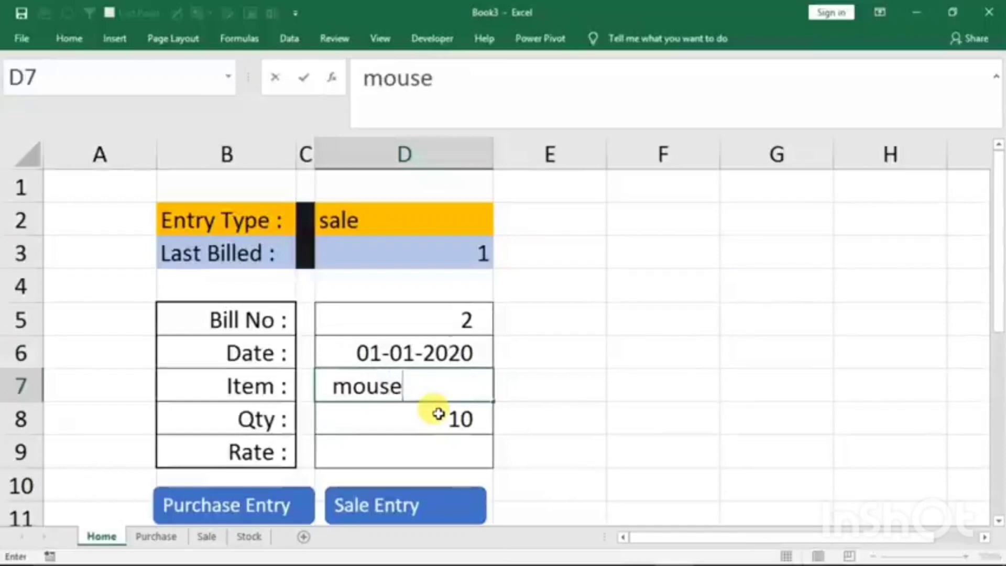
left_click(438, 414)
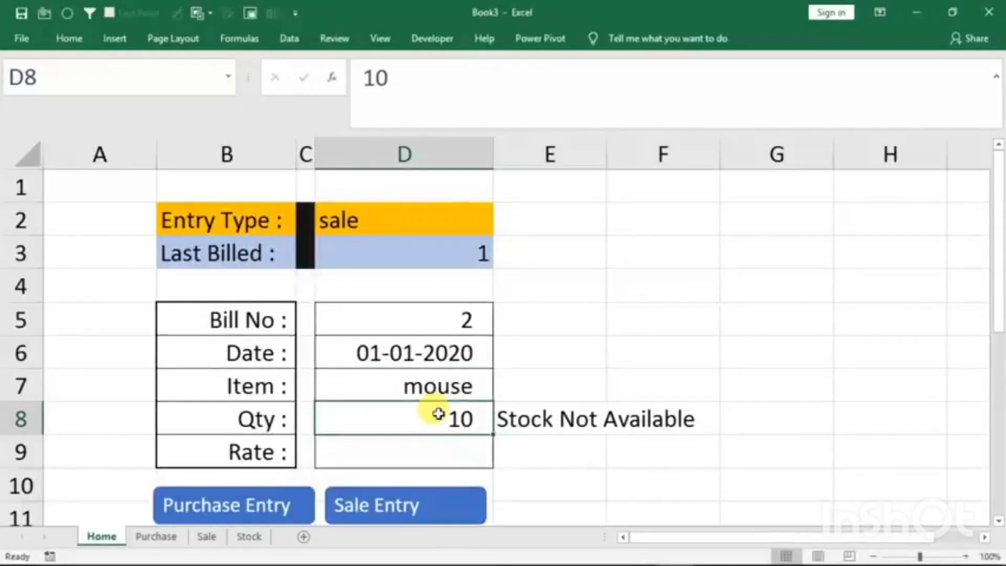
type("1")
key("Return")
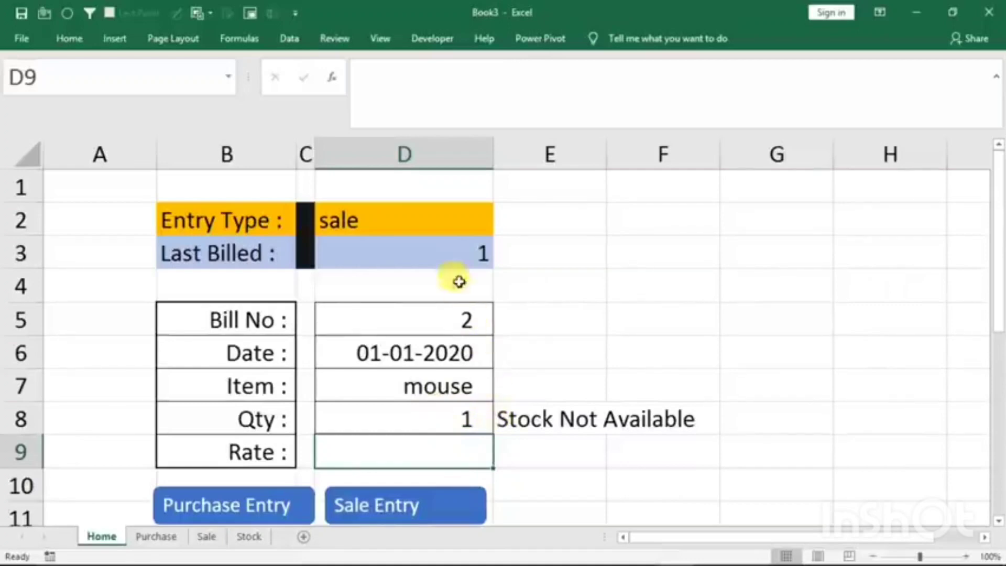
- Set the Entry Type in Home cell D2 to purchase to check the stock warning on a purchase
left_click(435, 231)
left_click(503, 231)
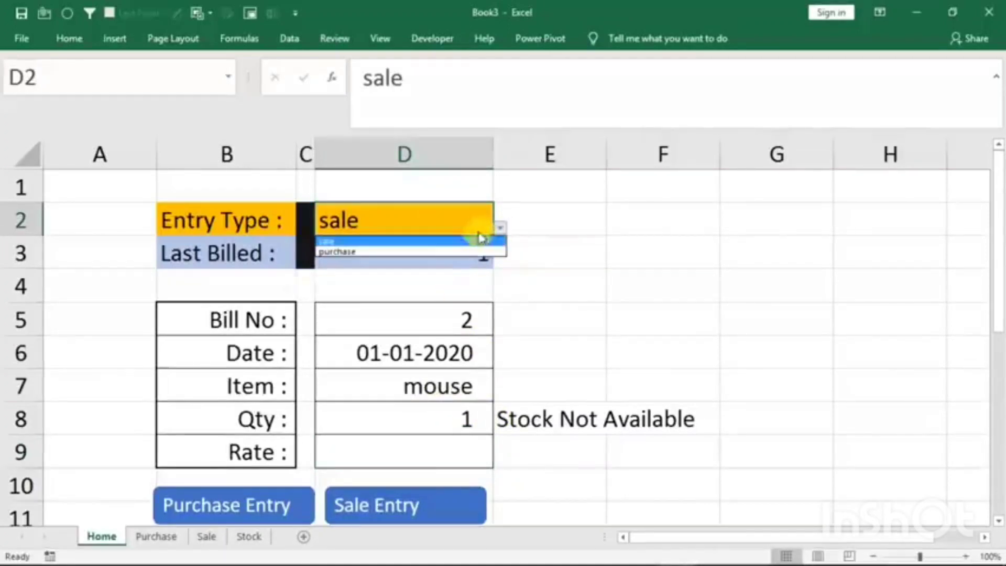
left_click(409, 253)
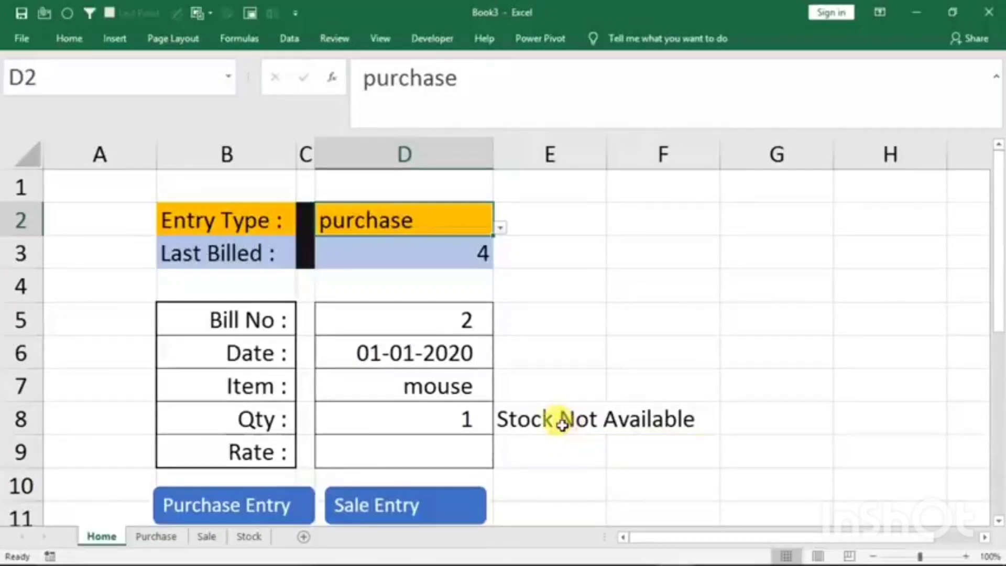
- Nest the E8 formula as the true result of an outer IF that tests D2="sale"
left_click(540, 418)
double_click(516, 418)
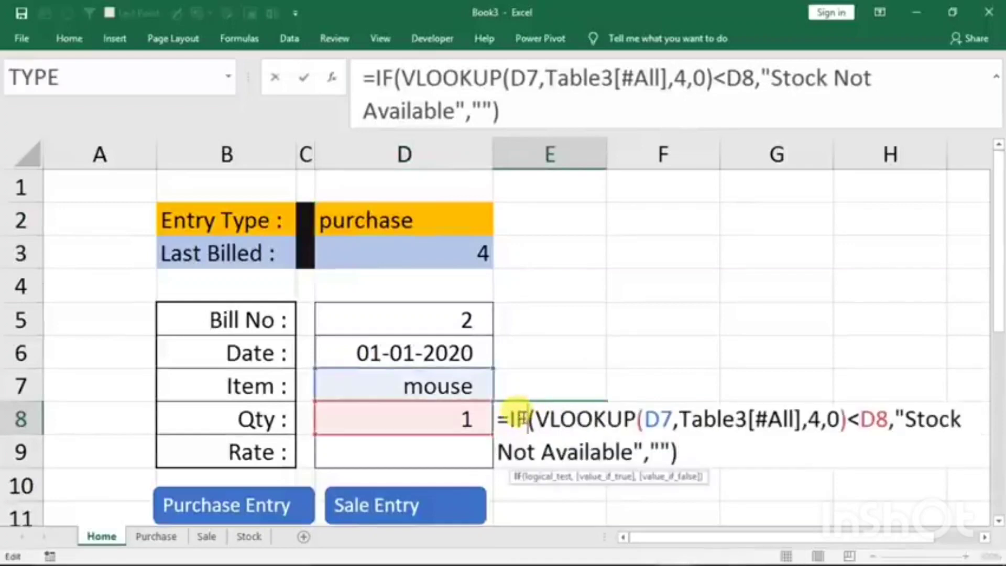
left_click(504, 420)
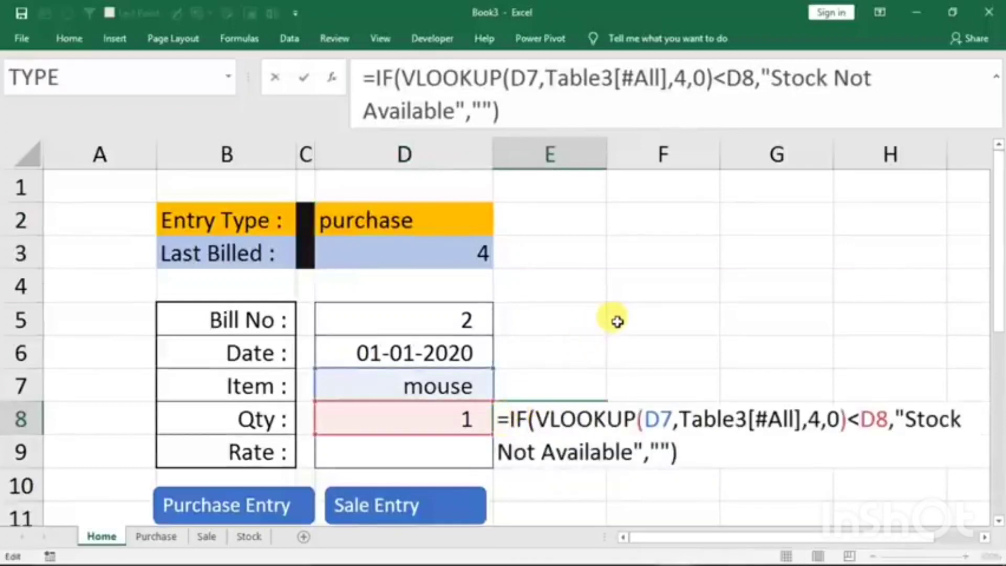
type("if")
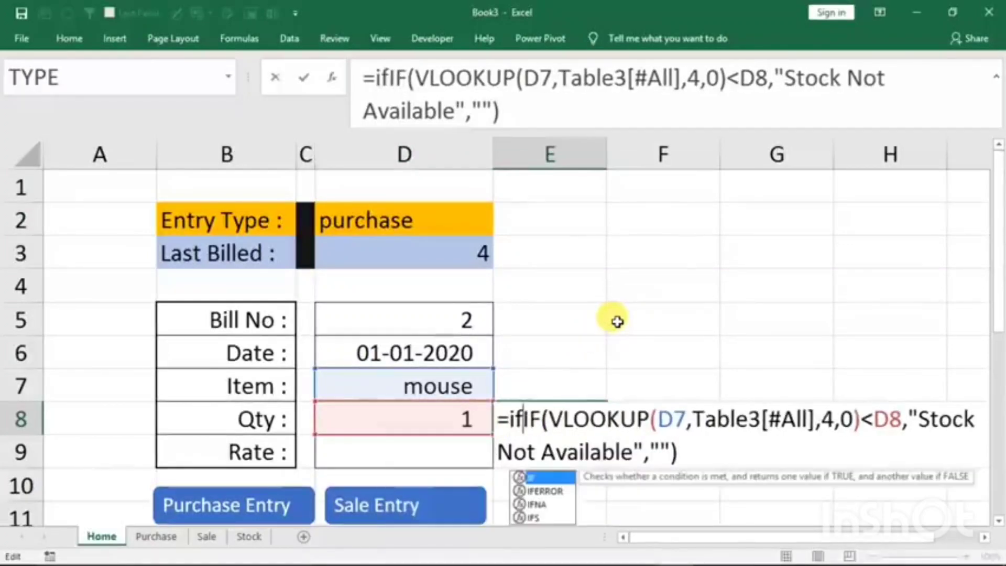
type("(")
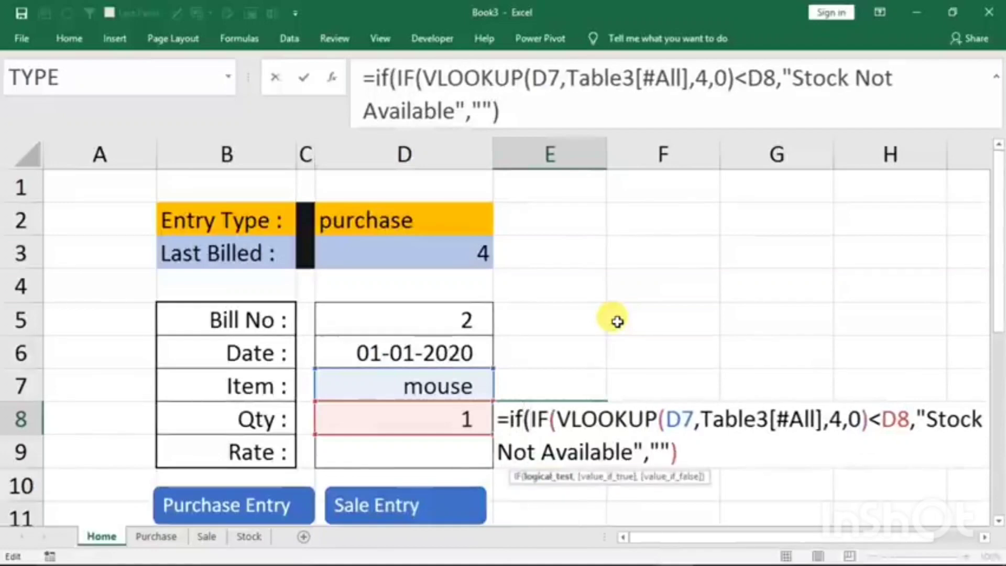
left_click(361, 219)
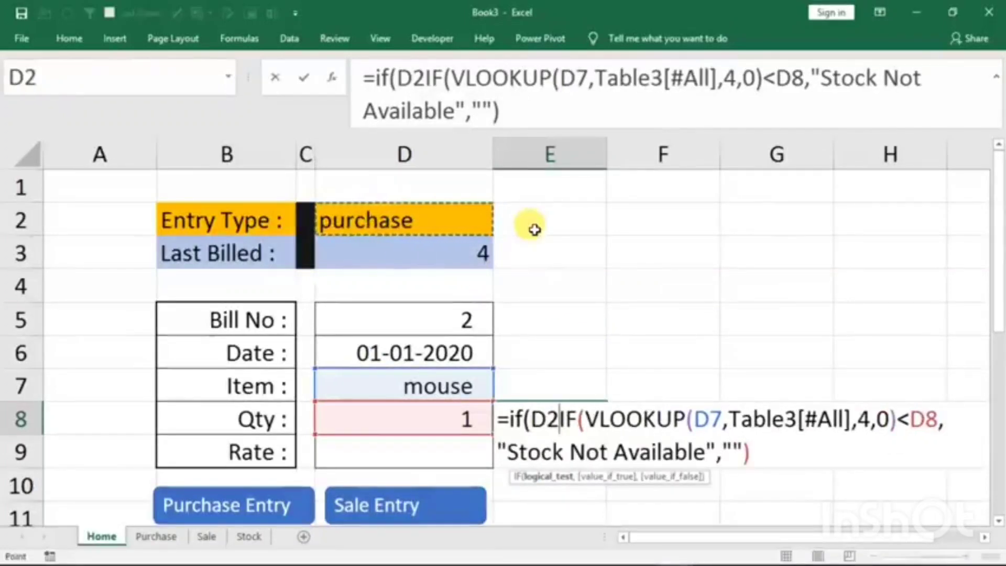
type("=\"sale")
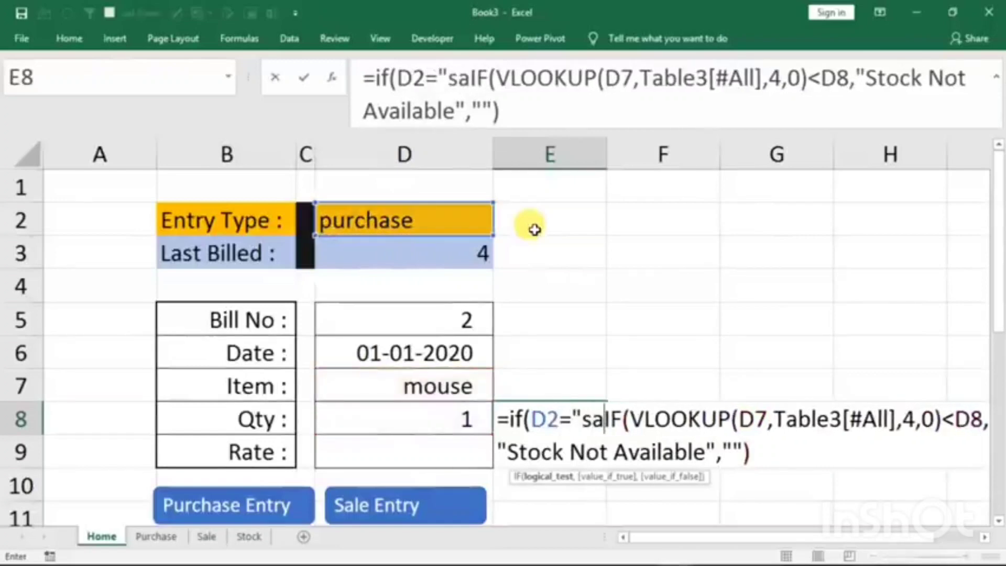
type("\"")
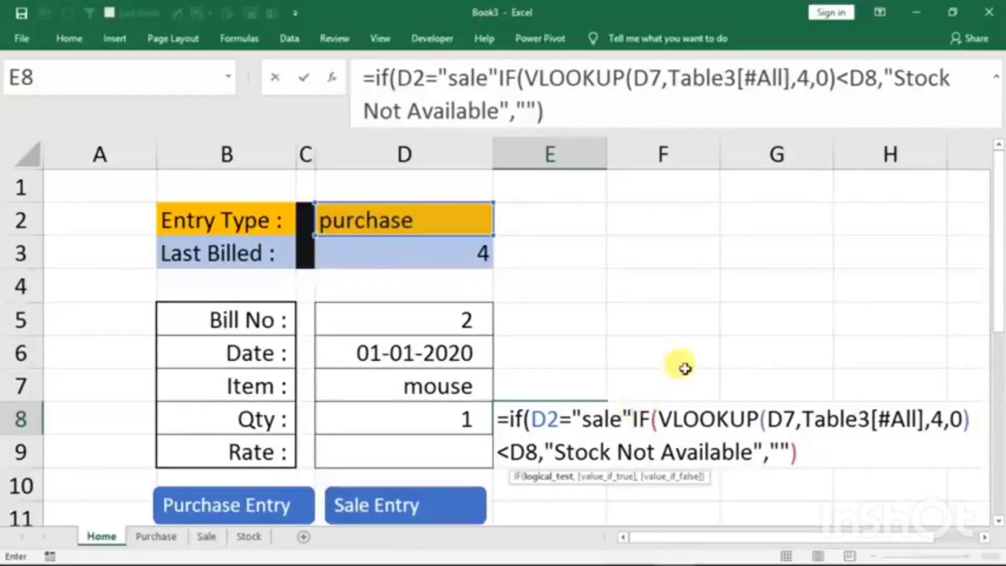
type(",")
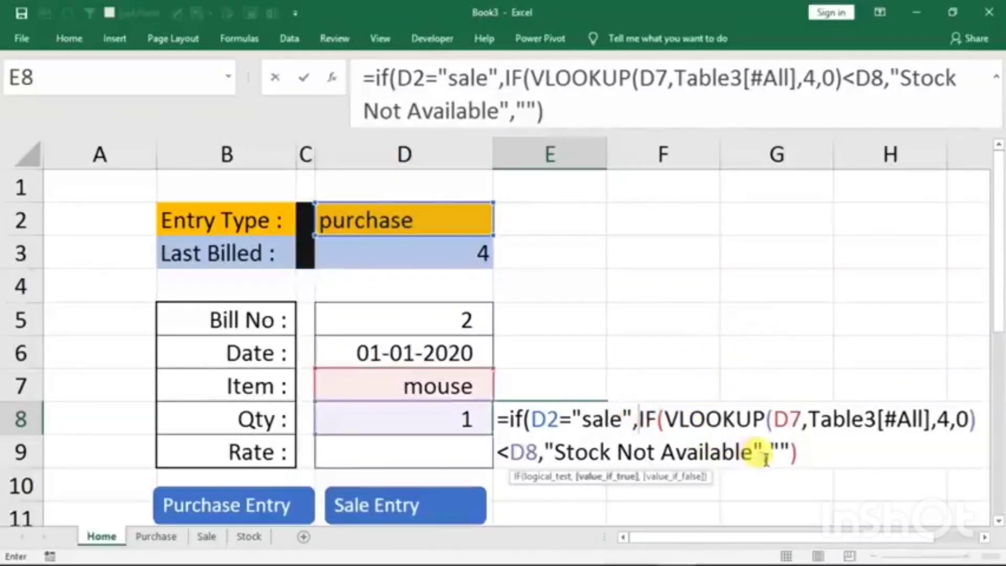
- Finish the outer IF in E8 with an empty text as its false result
left_click(801, 455)
type(",")
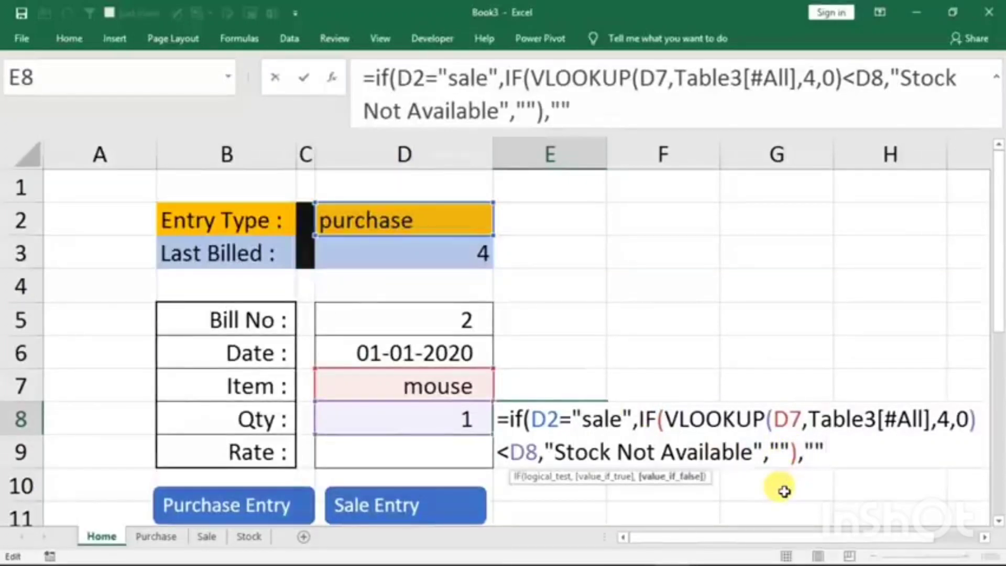
type("\"\")")
key("Return")
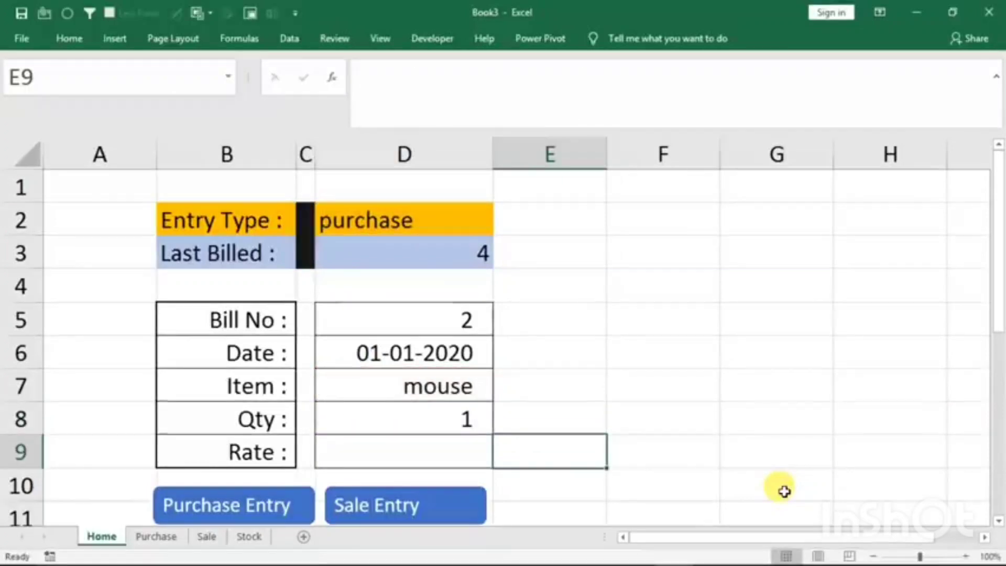
- Set the Entry Type in Home cell D2 to sale to check the stock warning on a sale
left_click(477, 231)
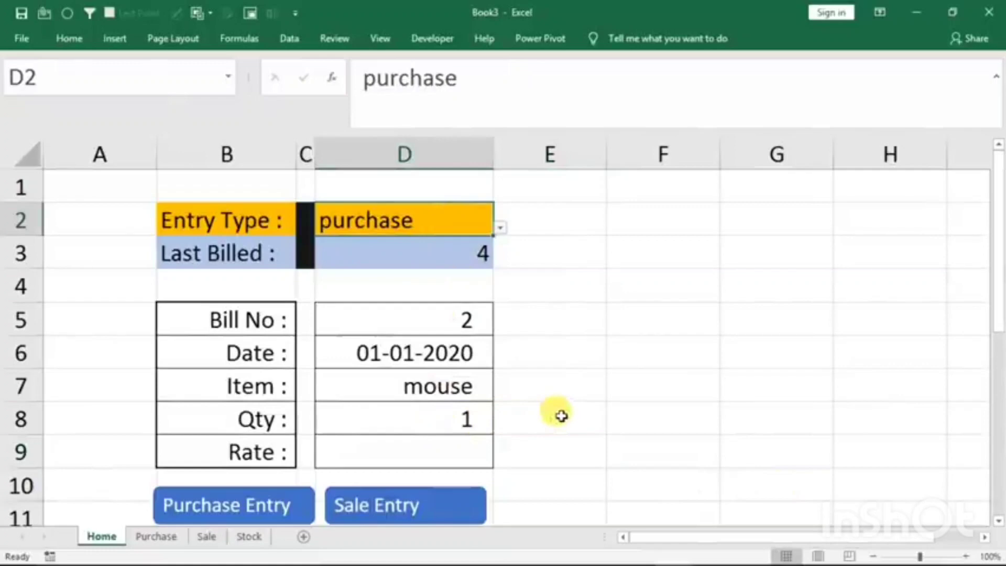
left_click(500, 227)
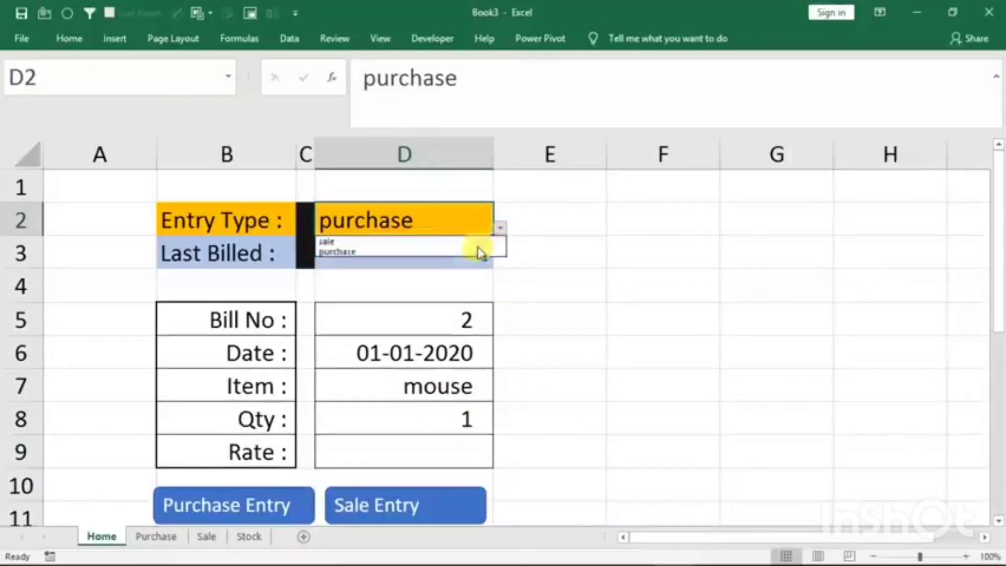
left_click(423, 242)
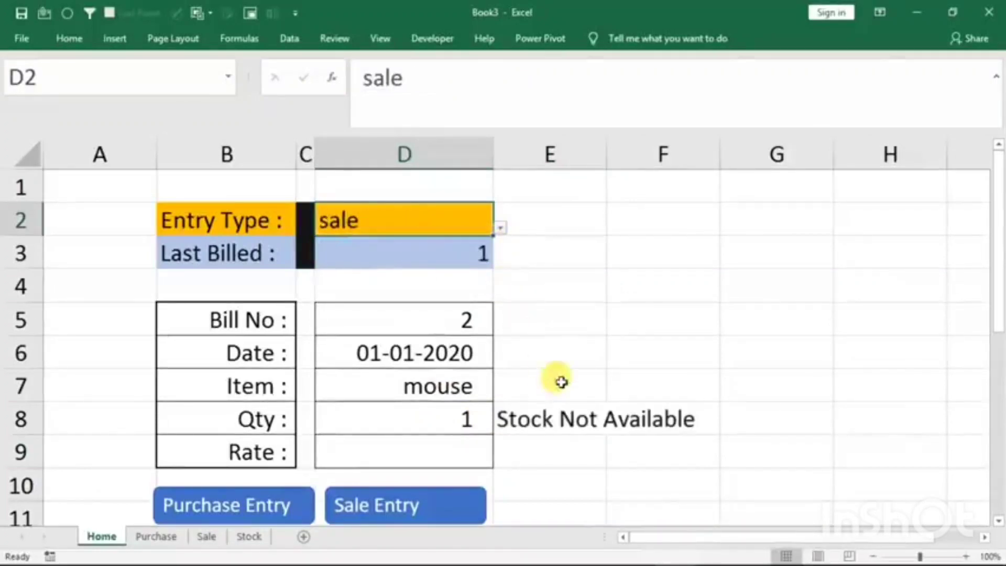
- Color the stock warning text in E8 dark red
left_click(516, 419)
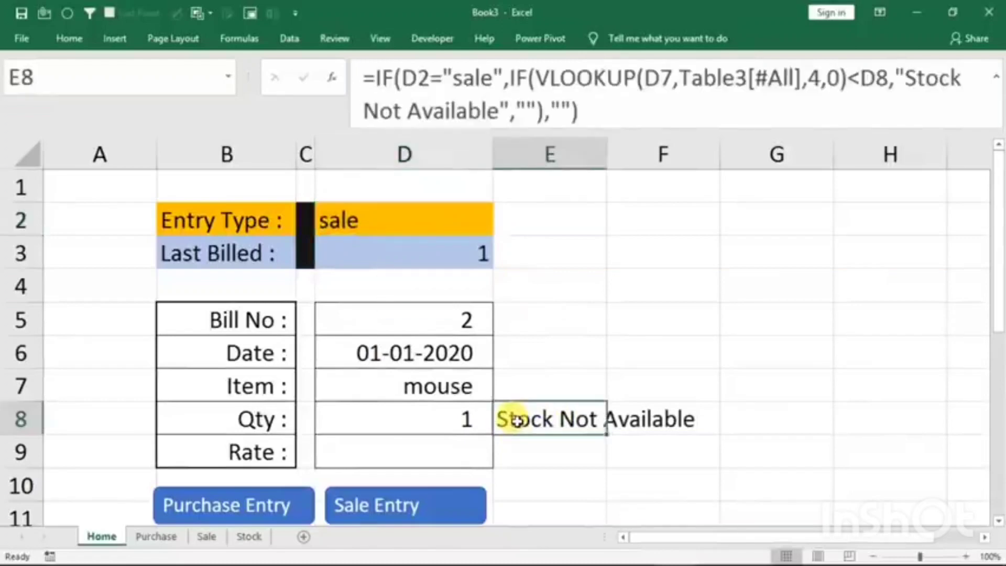
left_click(69, 38)
left_click(229, 93)
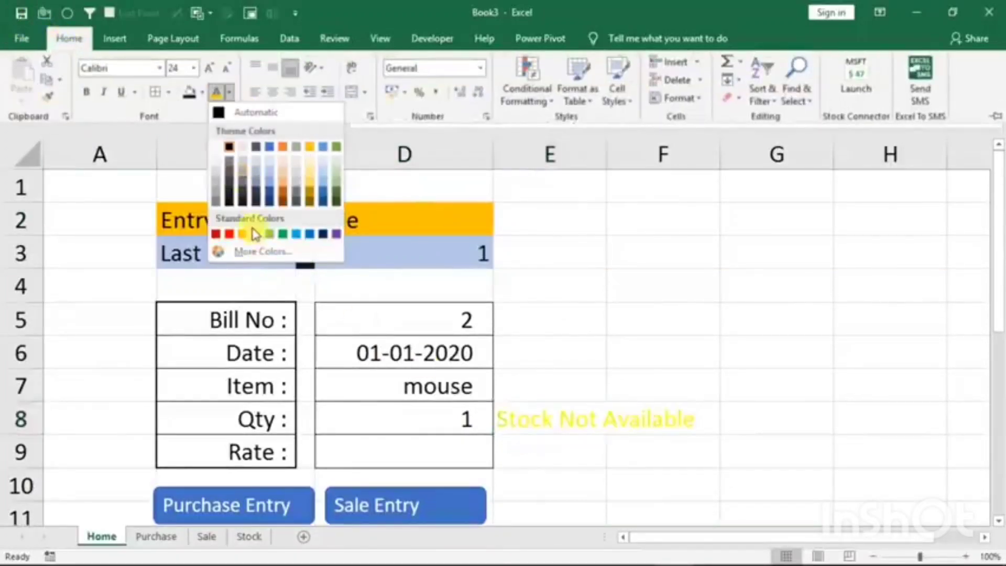
left_click(219, 234)
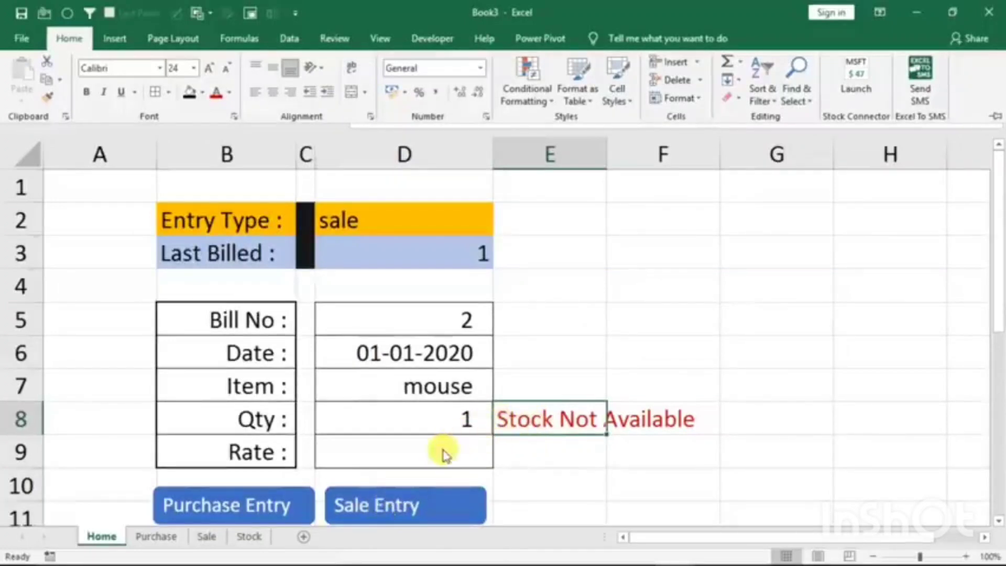
- Set the Item in D7 to ram to test the warning with an item missing from the stock list
left_click(423, 388)
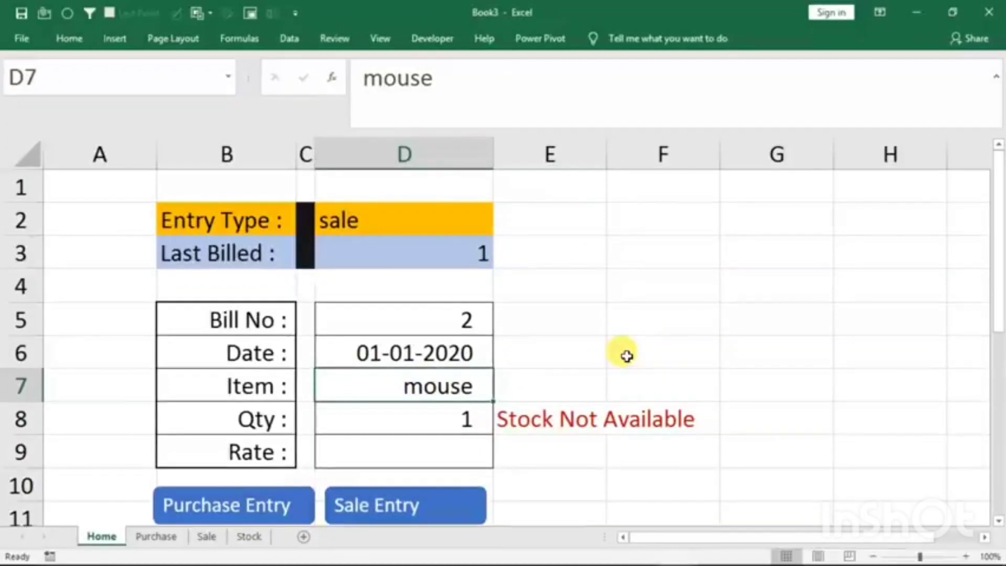
type("ram")
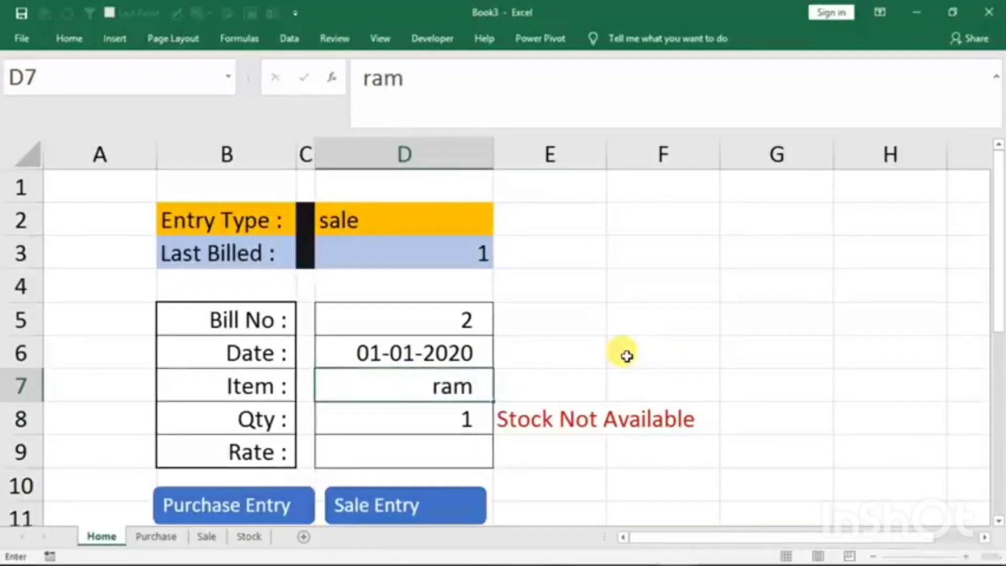
key("Return")
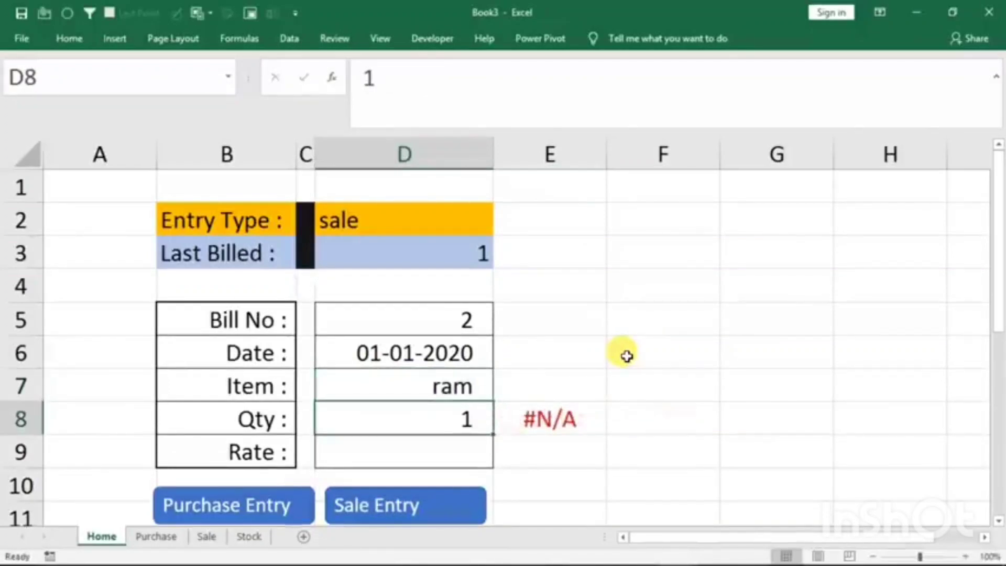
- Wrap the whole E8 formula in IFERROR with an empty text as its error value
left_click(551, 413)
double_click(546, 414)
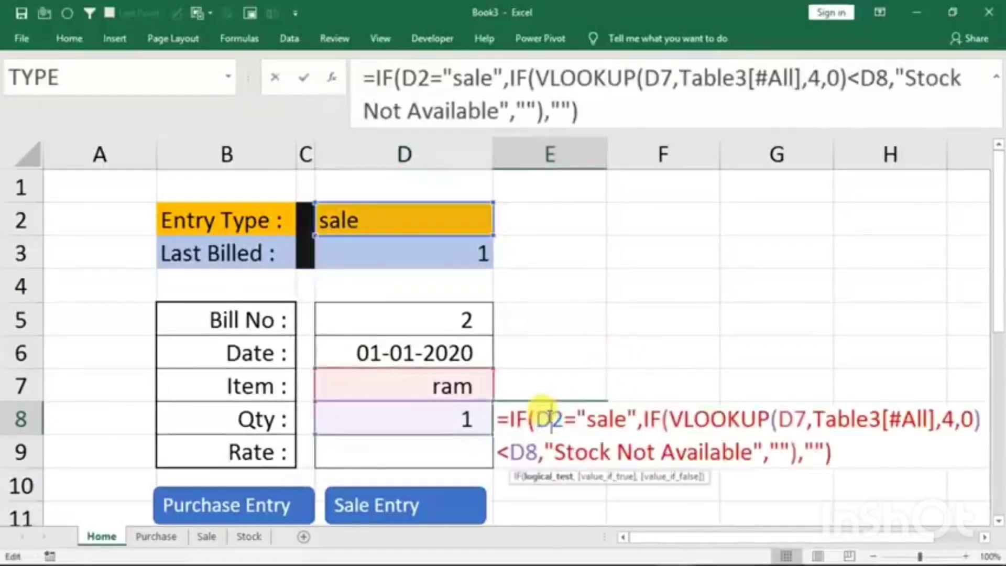
left_click(510, 421)
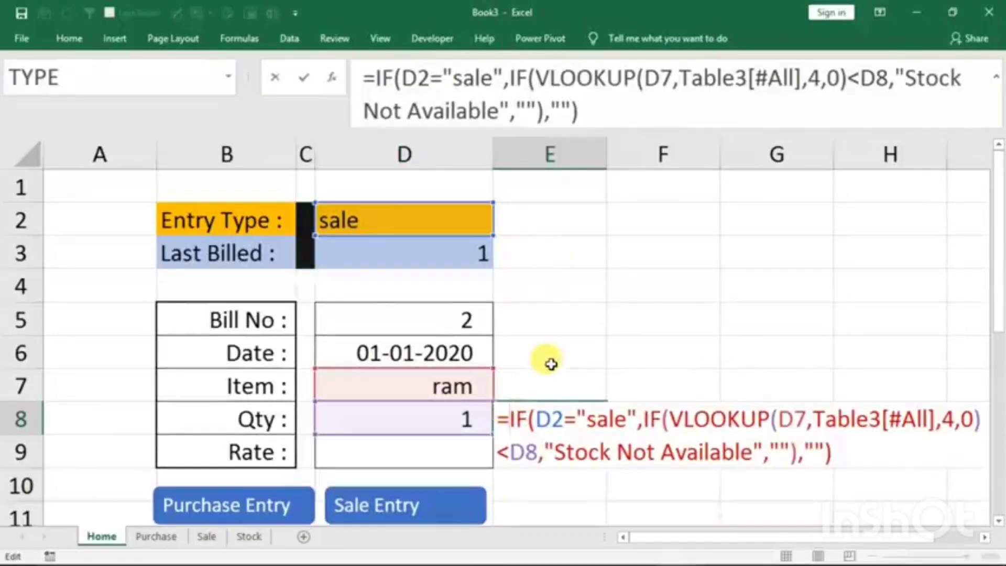
type("iferror")
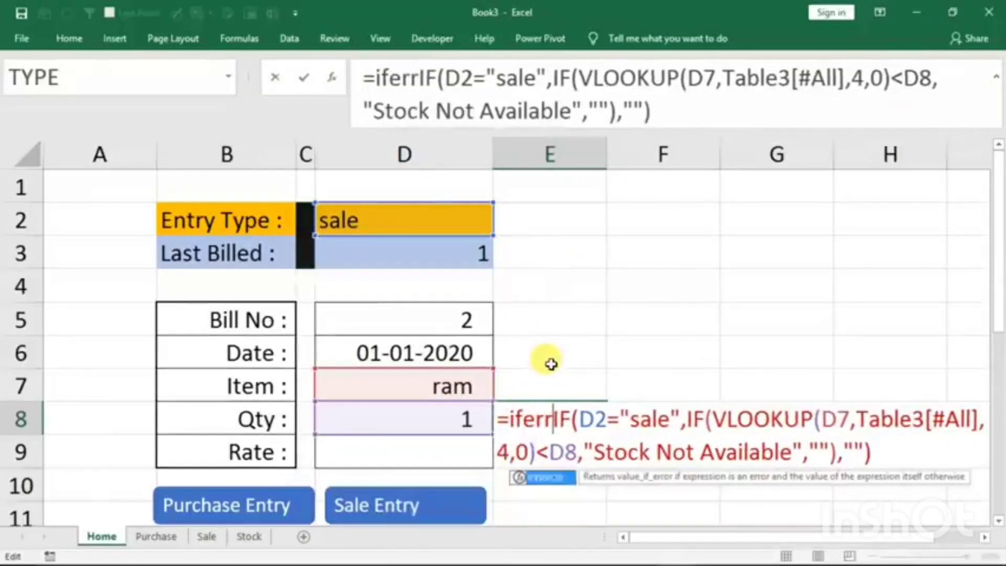
type("(")
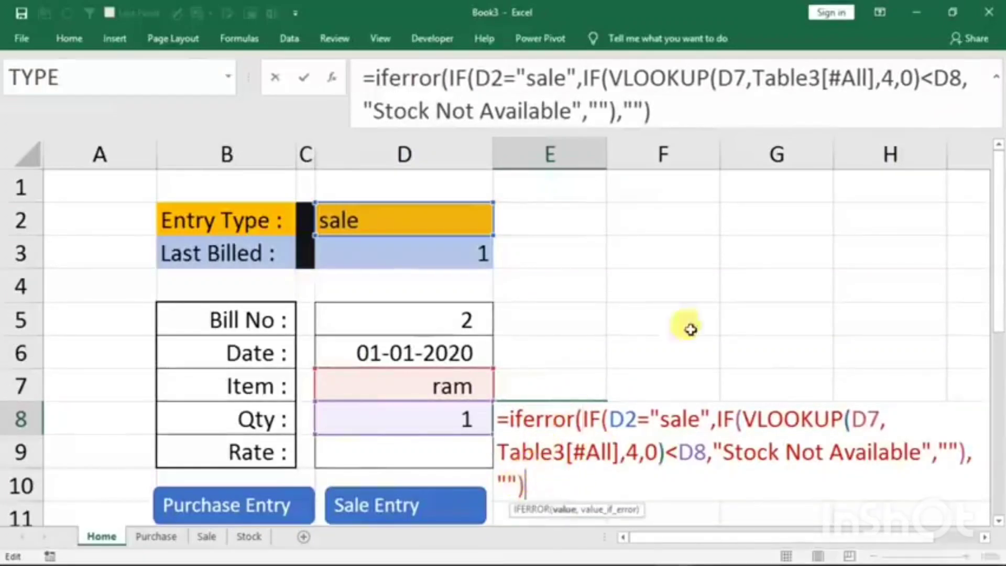
type(",")
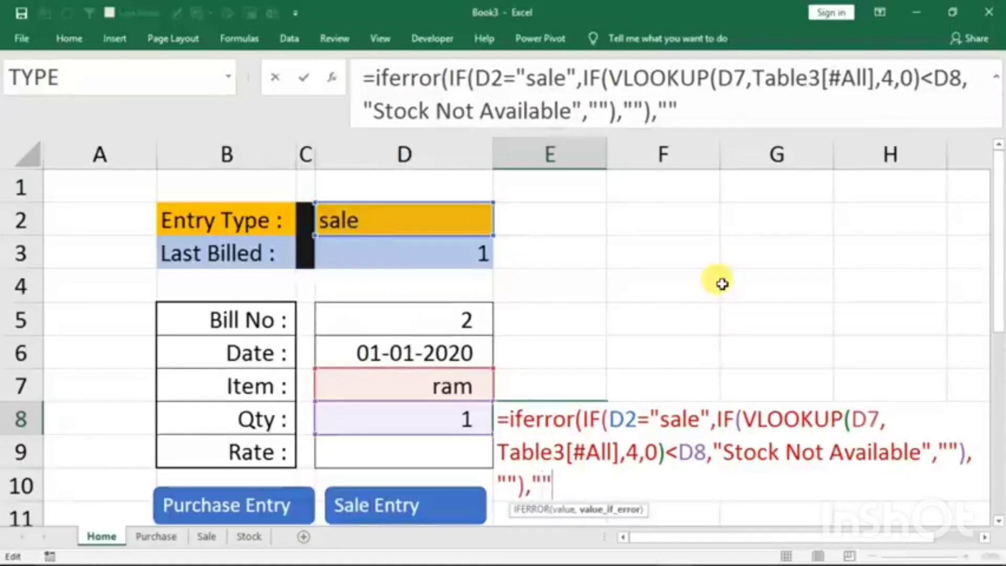
type("\"\")")
key("Return")
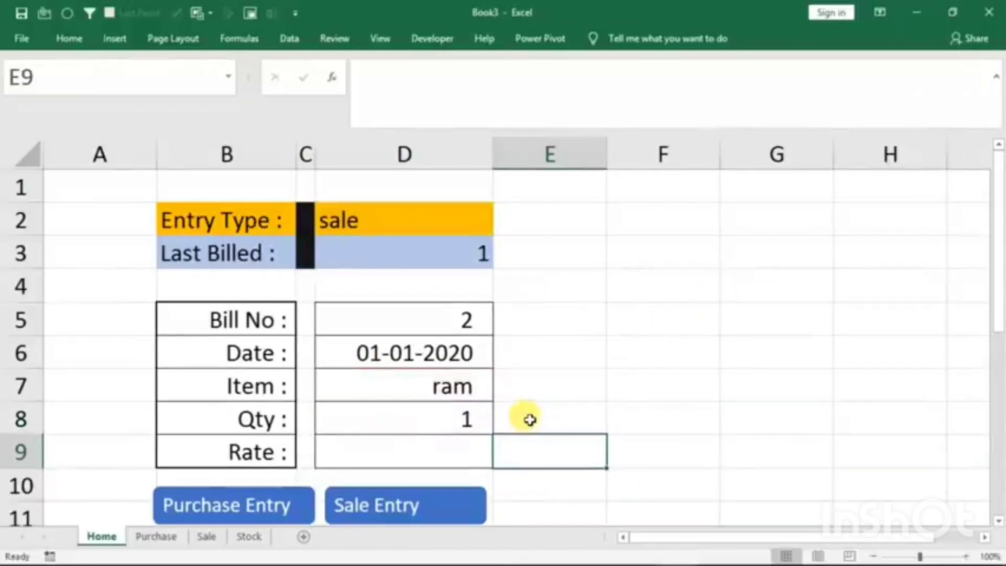
- Check the item list on the Stock sheet for the entered item and return to the Home sheet's Item cell
left_click(465, 390)
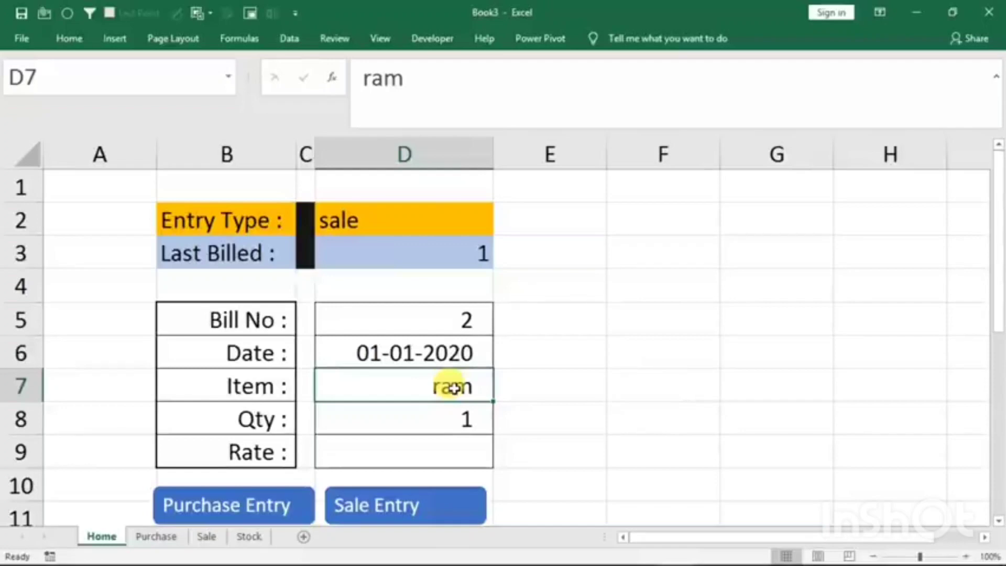
left_click(249, 536)
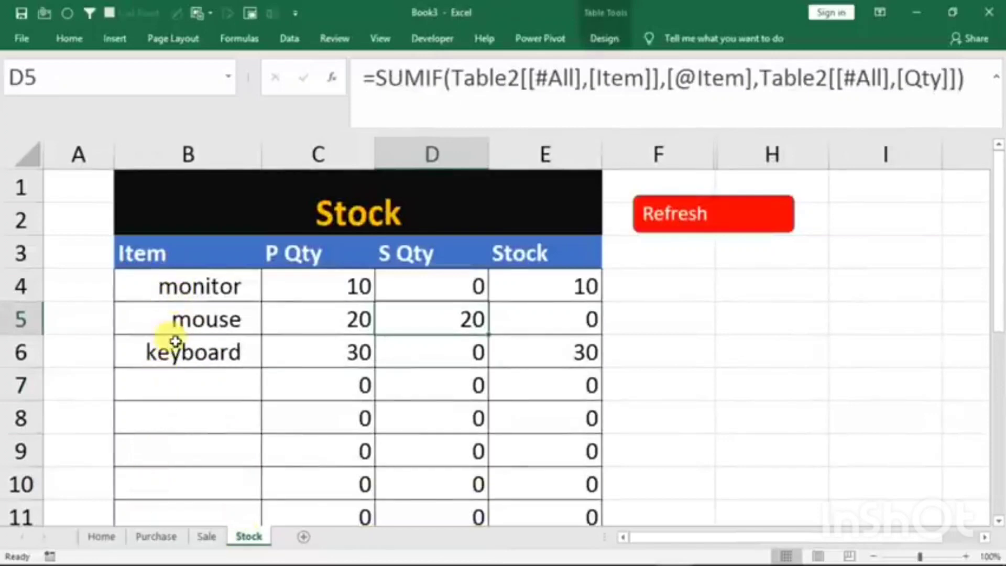
left_click(101, 537)
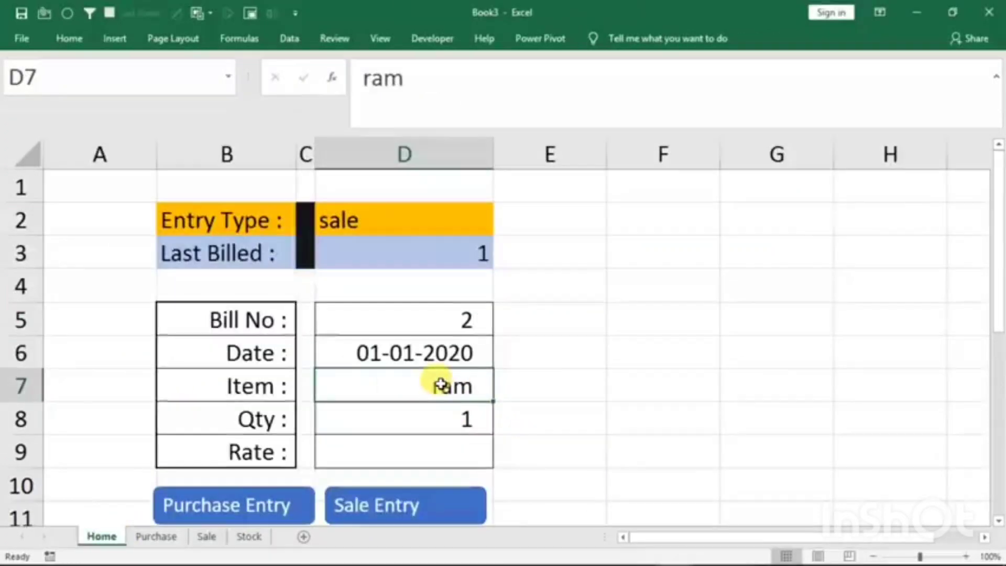
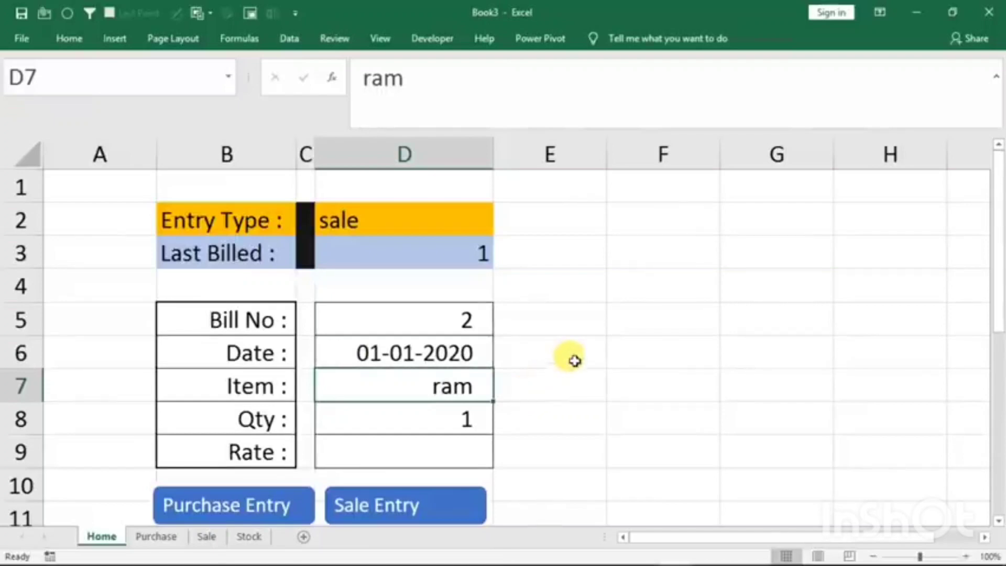
- Duplicate the Purchase Entry button and place the copy beside the Entry Type row, across columns E and F
left_click(229, 496, "ctrl")
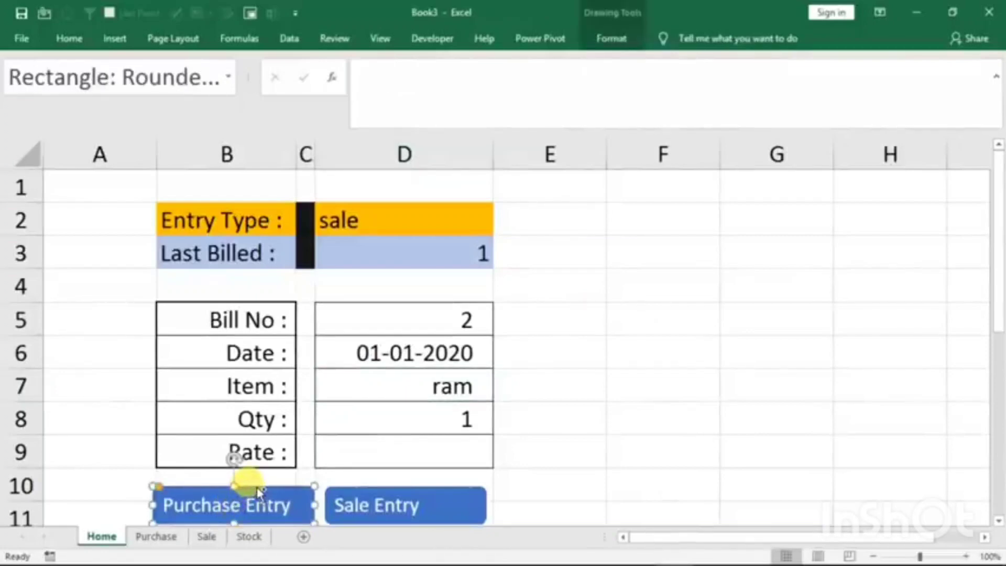
key("ctrl+c")
left_click(645, 338)
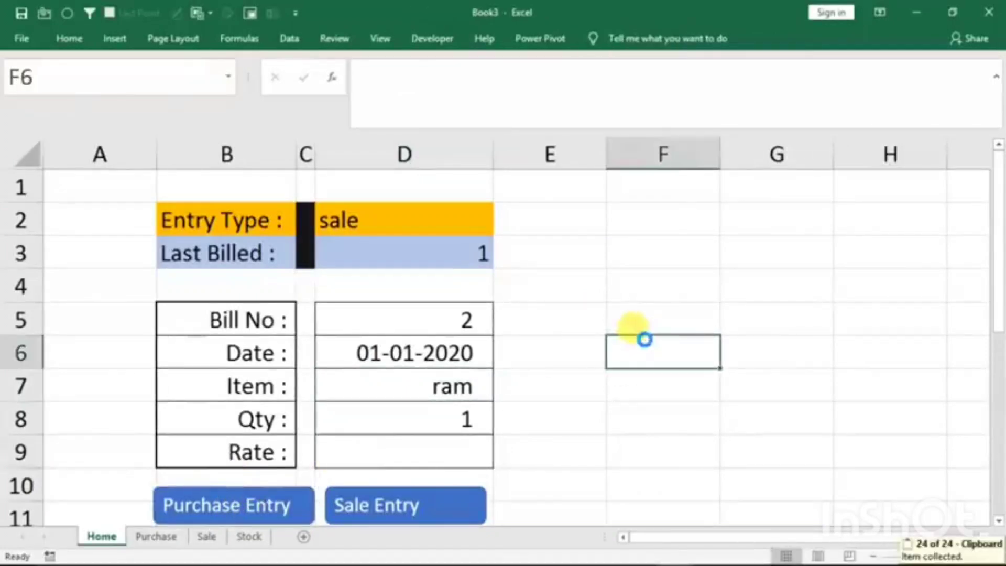
key("ctrl+v")
left_click_drag(643, 339, 607, 210)
- Relabel the copied button as Purchase and try it out
left_click(621, 236)
key("ctrl+a")
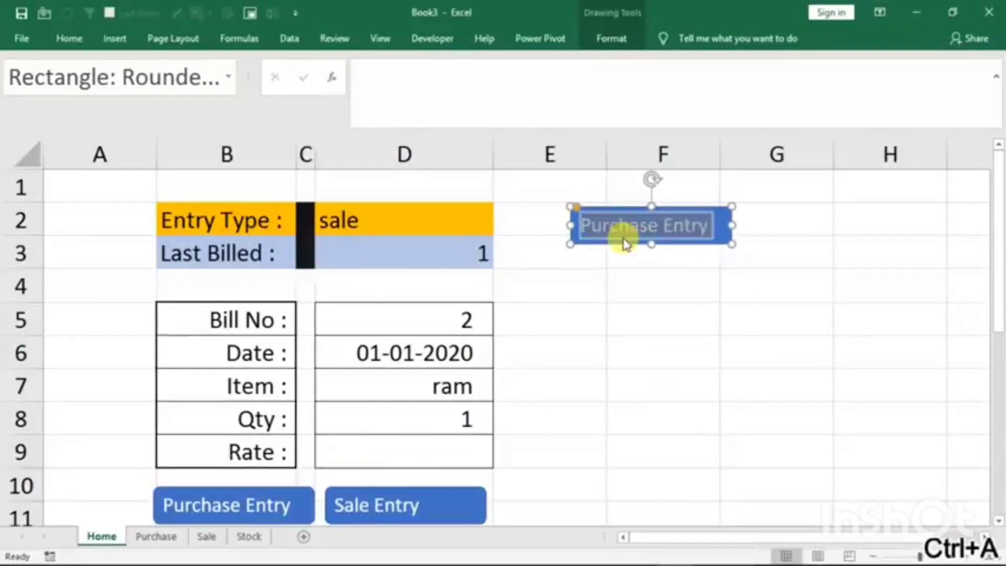
type("P")
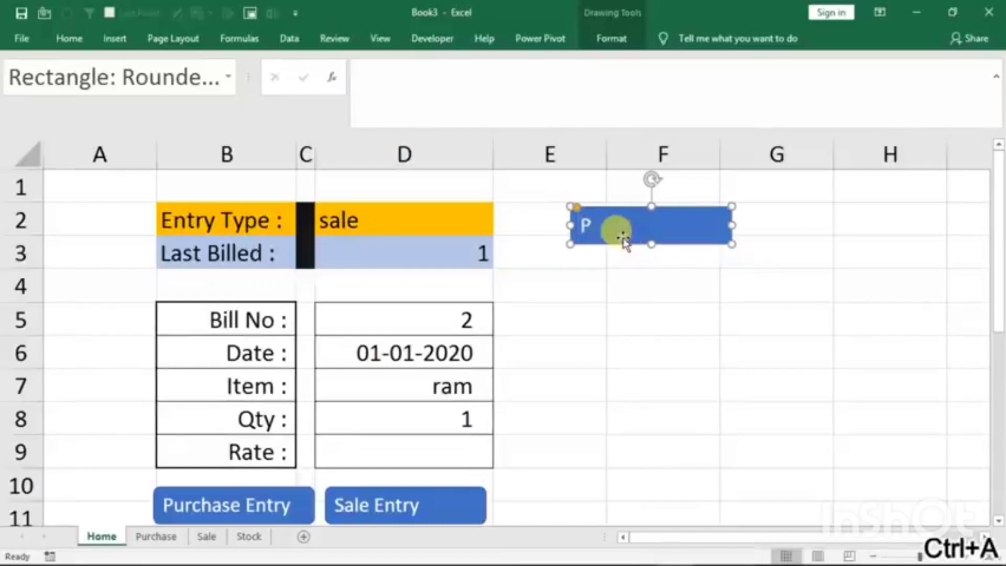
type("urchase")
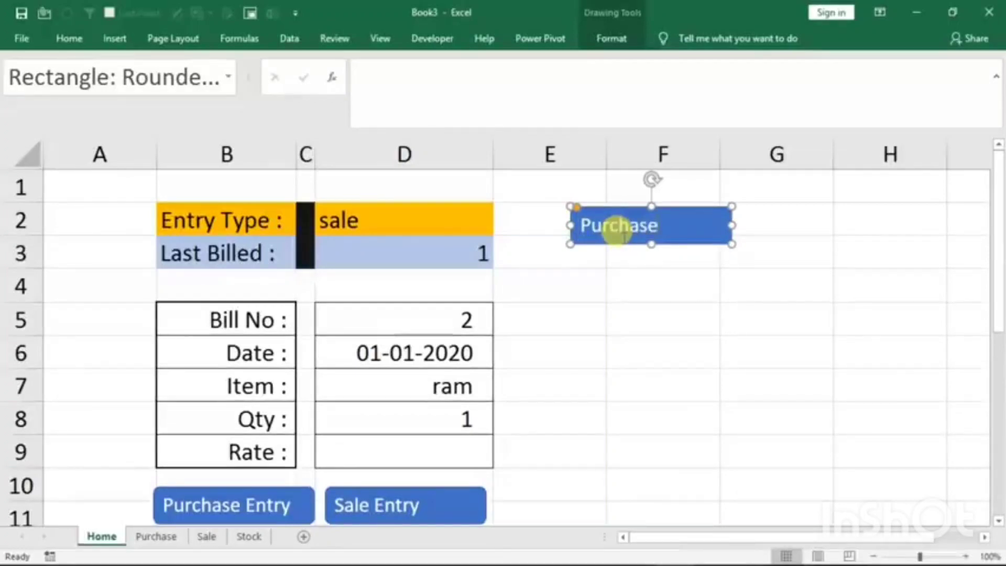
left_click(669, 283)
left_click(674, 234)
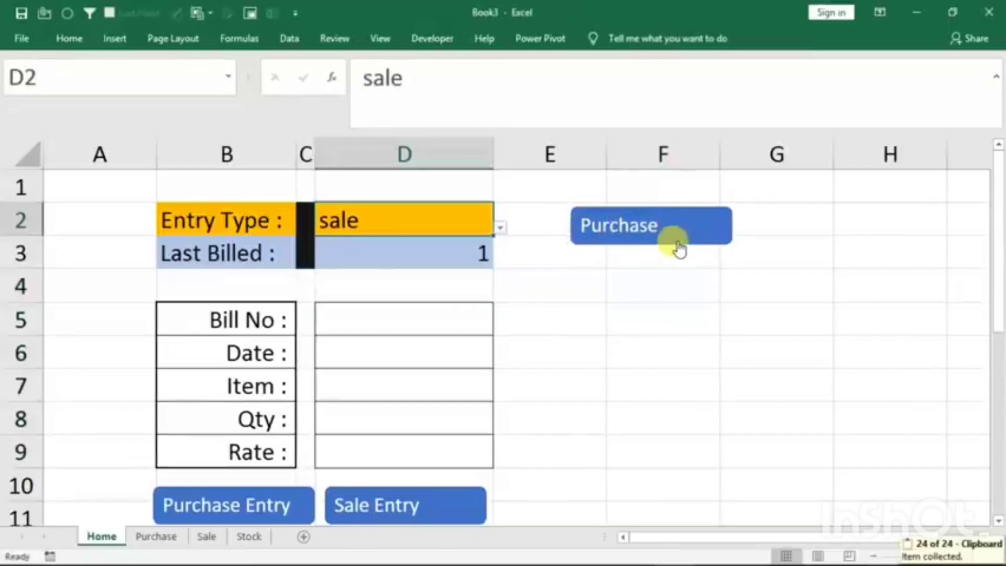
- Link the Purchase button to cell A1 of the Purchase sheet in this workbook
right_click(636, 230)
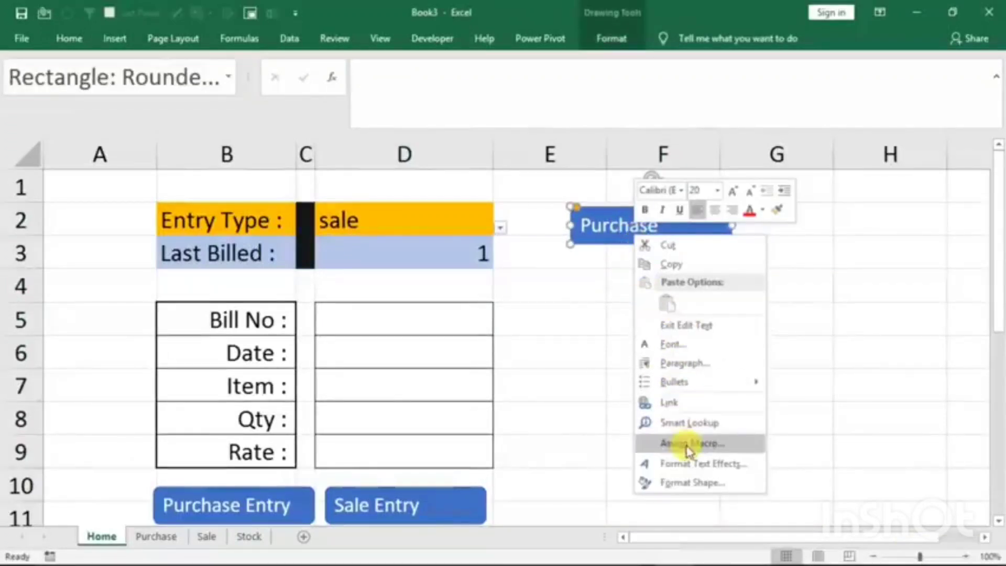
left_click(667, 407)
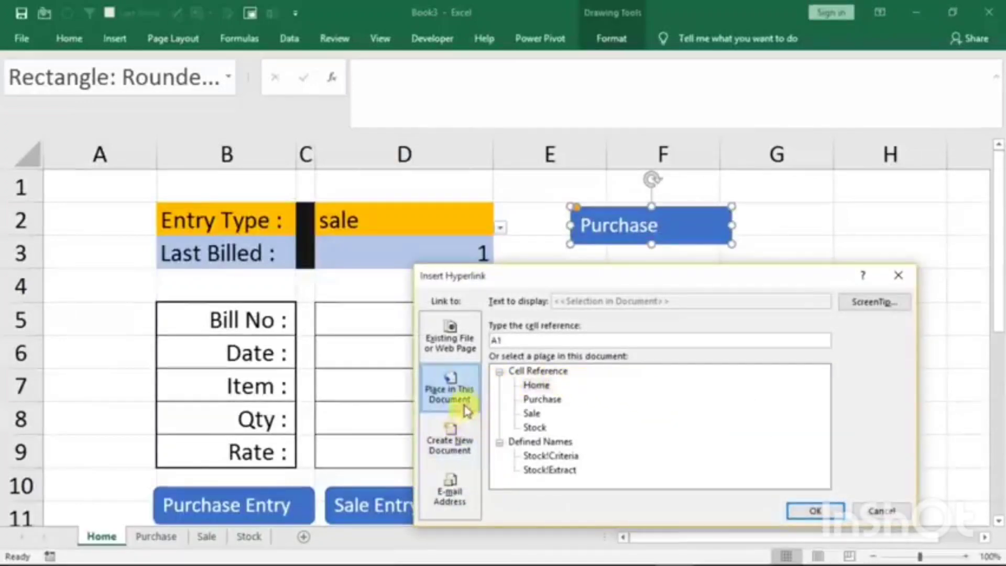
left_click(454, 386)
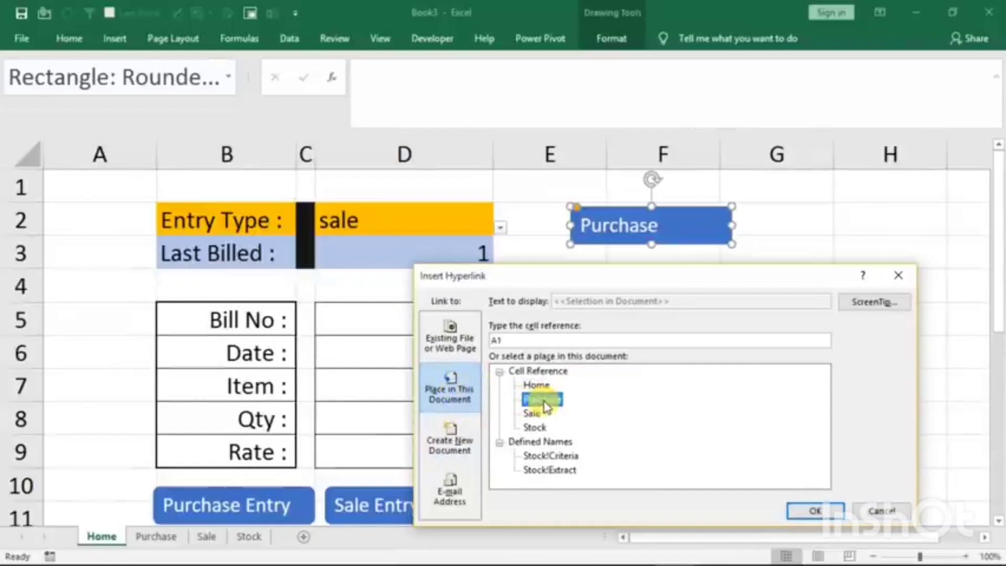
left_click(822, 509)
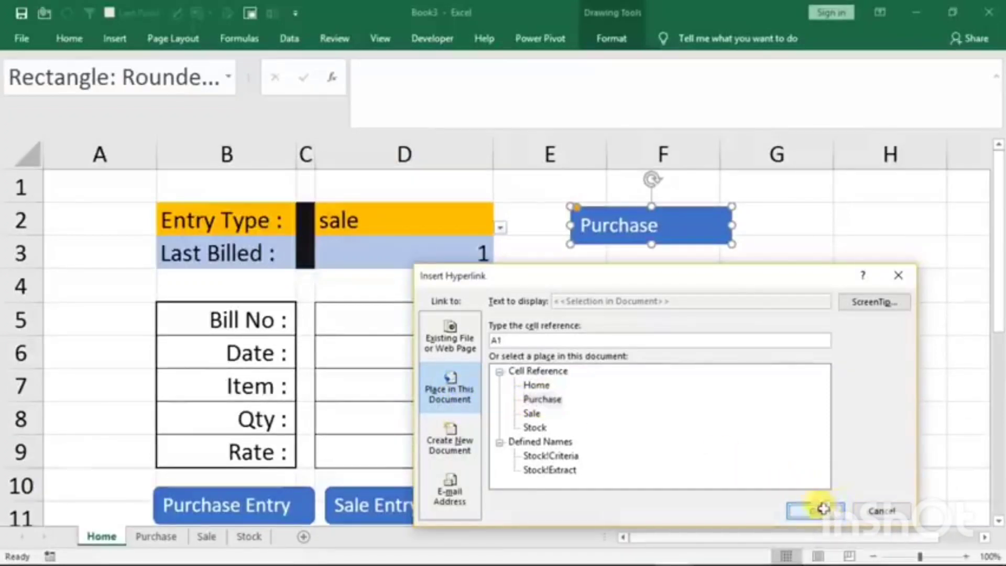
- Test the Purchase button's link and return to the Home sheet
left_click(703, 378)
left_click(640, 246)
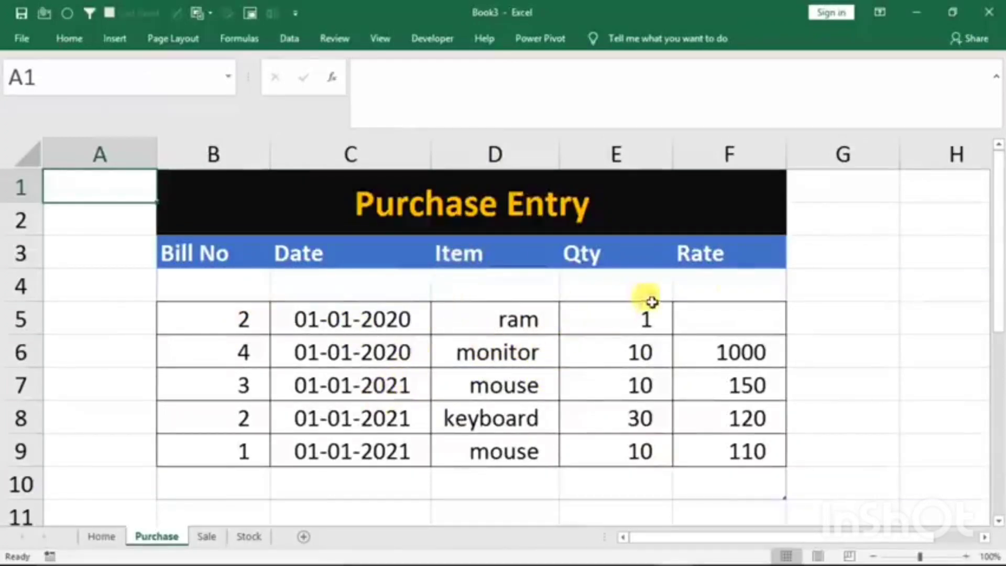
left_click(109, 532)
left_click(650, 283)
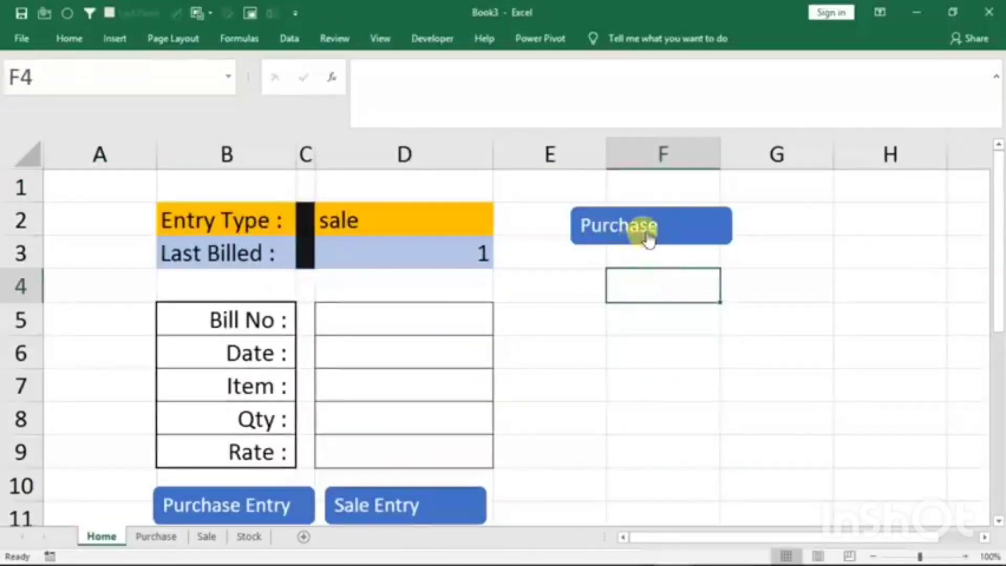
- Duplicate the Purchase button directly below it, label the copy Sale, and check which sheet it opens
left_click(649, 238, "ctrl")
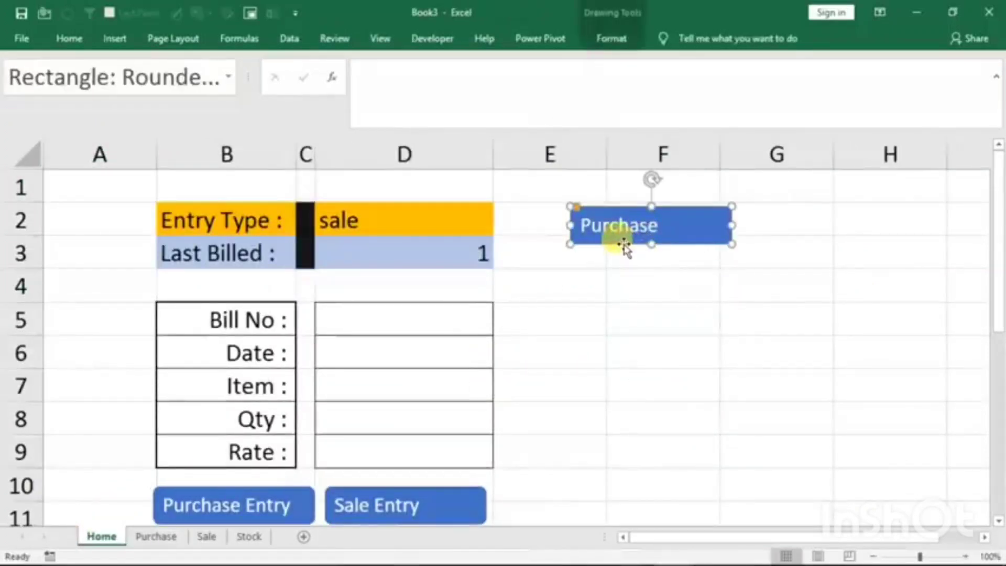
left_click_drag(625, 262, 625, 297)
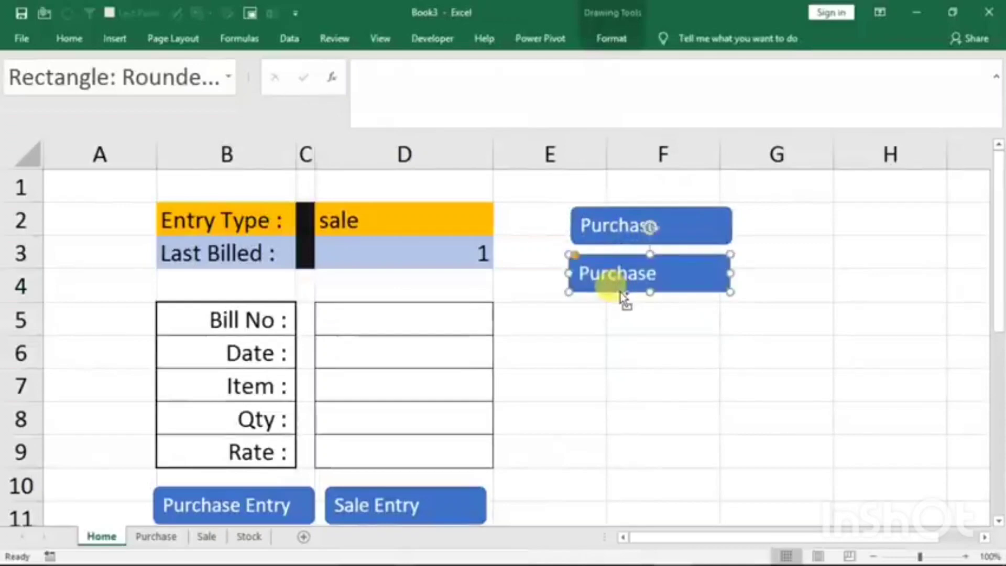
left_click(627, 277)
key("ctrl+a")
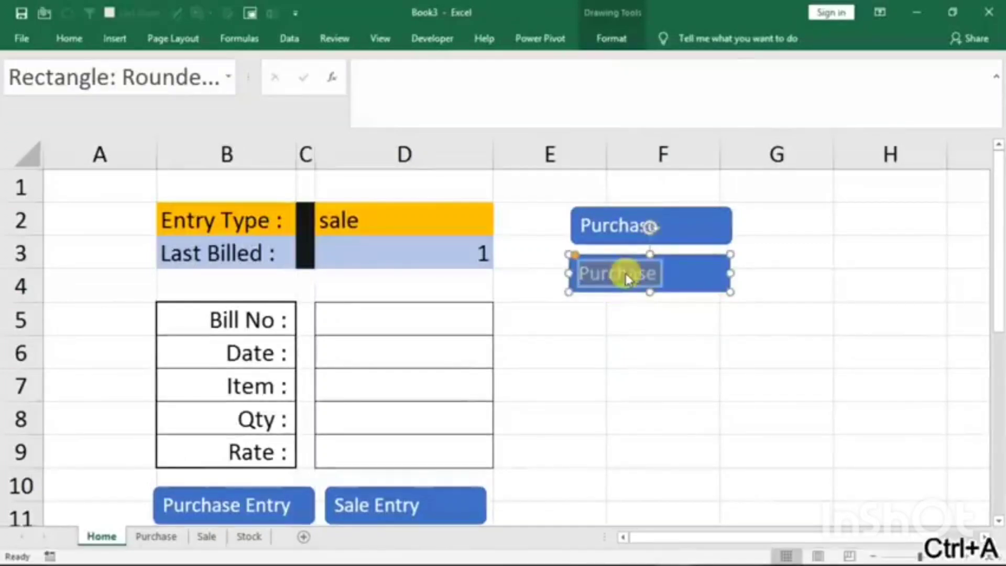
type("S")
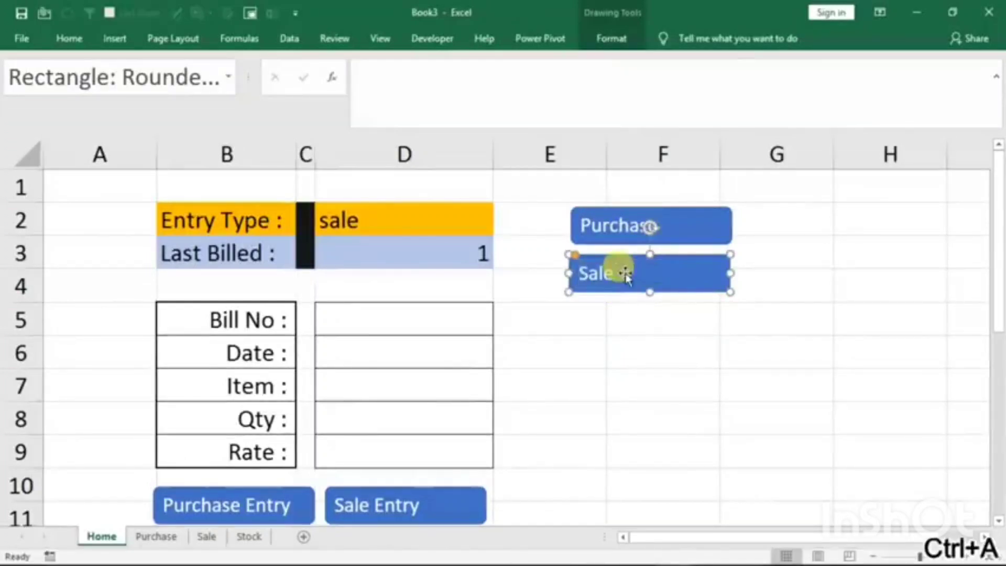
type("ale")
left_click(640, 340)
key("ctrl+Page_Down")
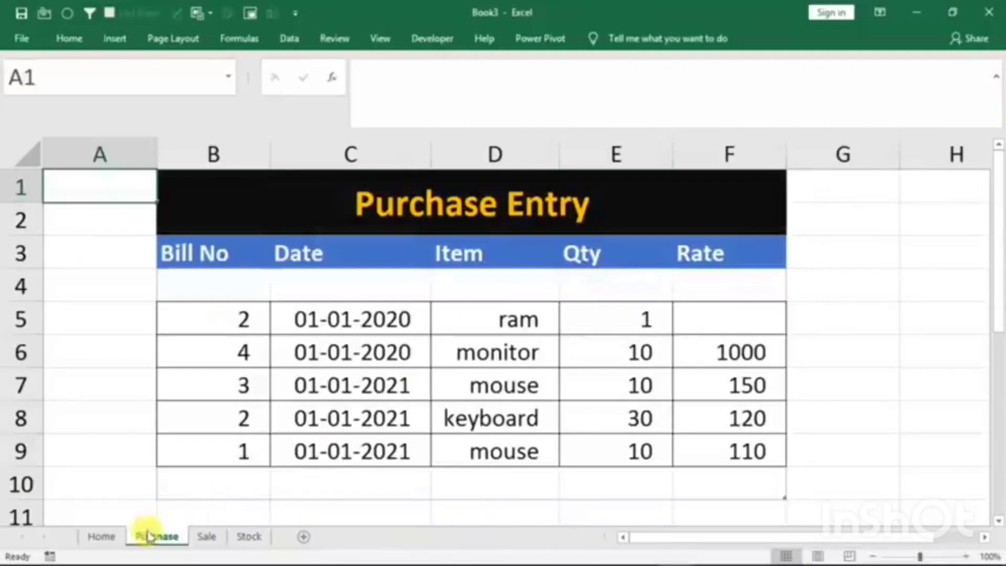
left_click(102, 537)
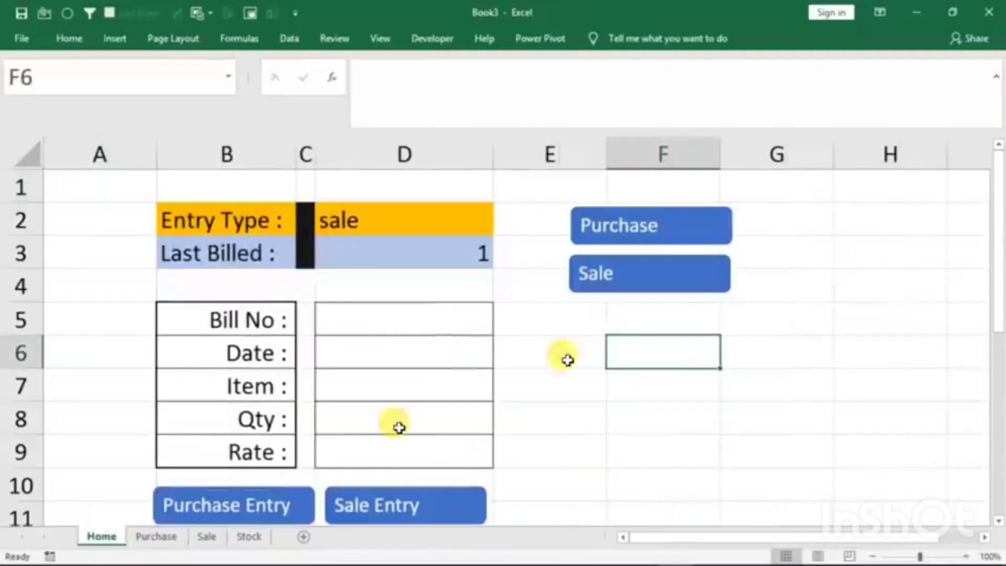
- Duplicate the Sale button below it and label the copy Stock
left_click(633, 296, "ctrl")
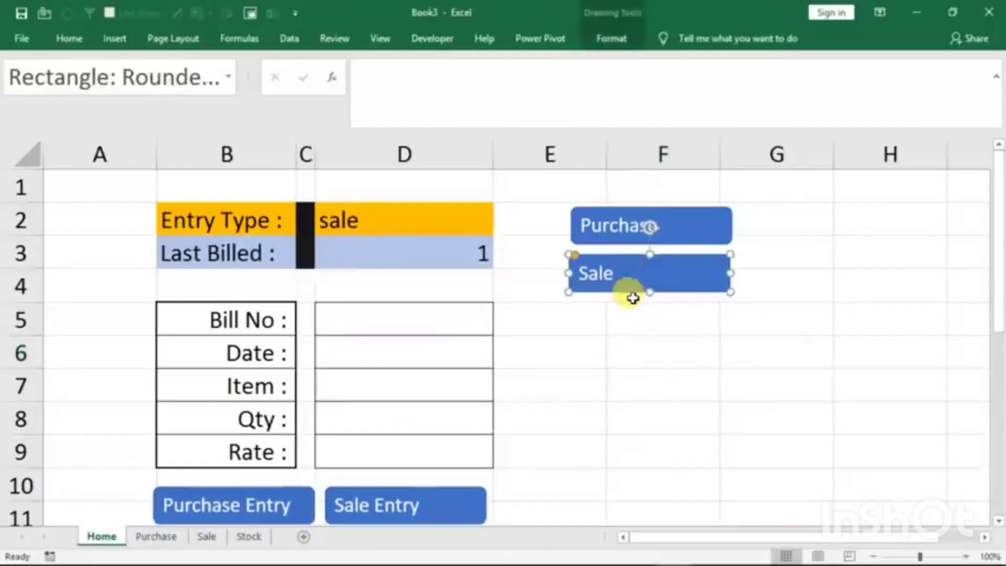
left_click_drag(624, 297, 622, 352)
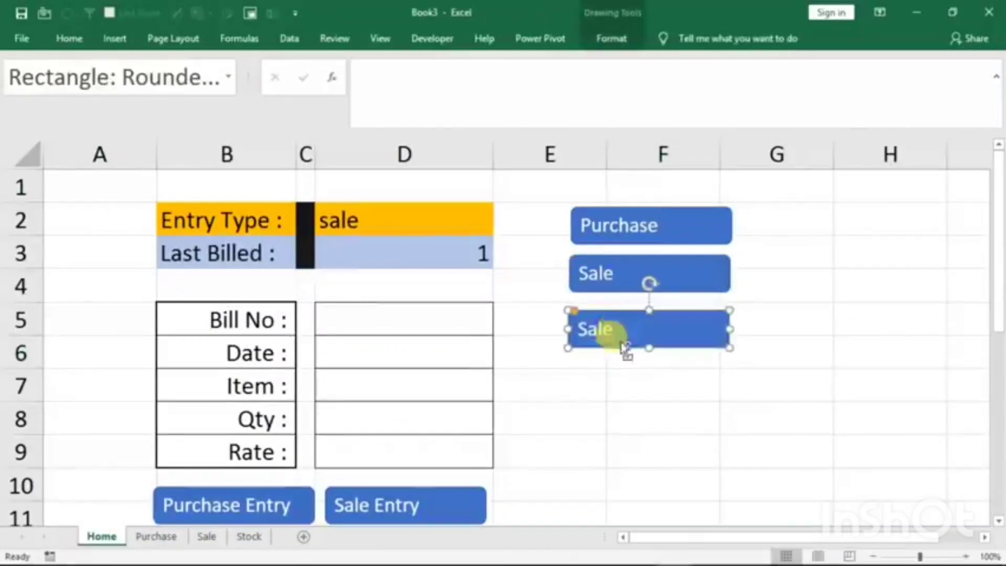
key("ctrl+a")
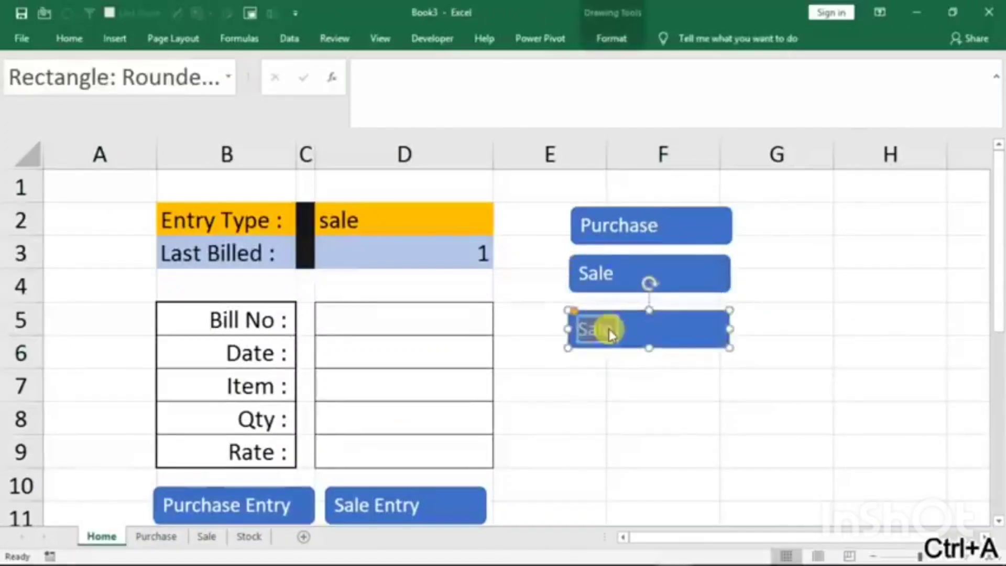
type("Sto")
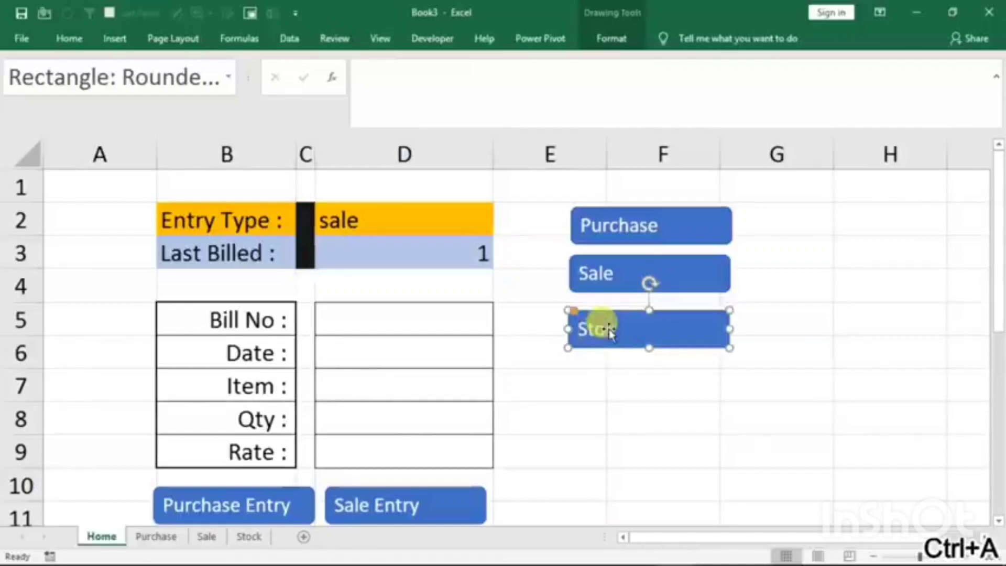
type("ck")
left_click(638, 413)
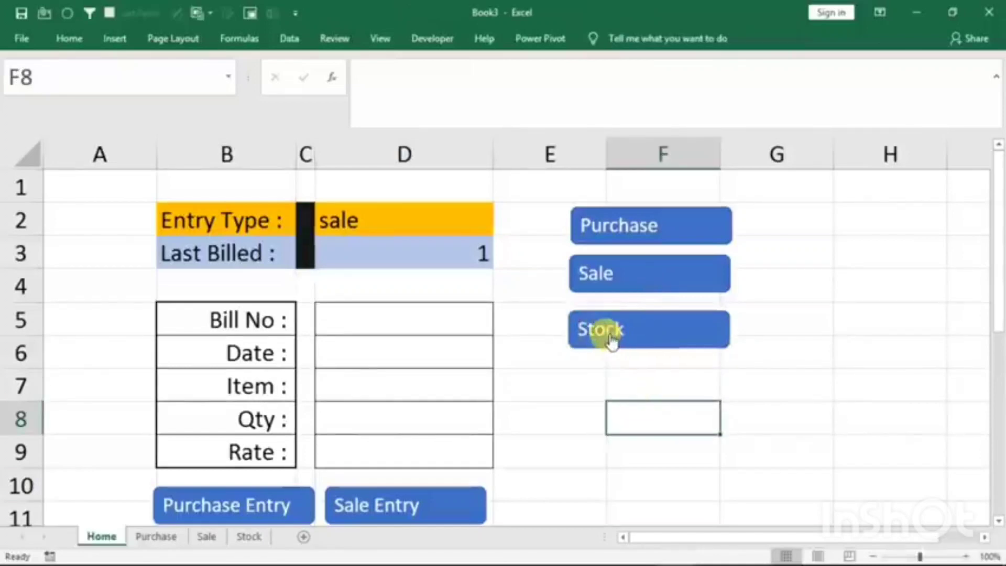
right_click(600, 330)
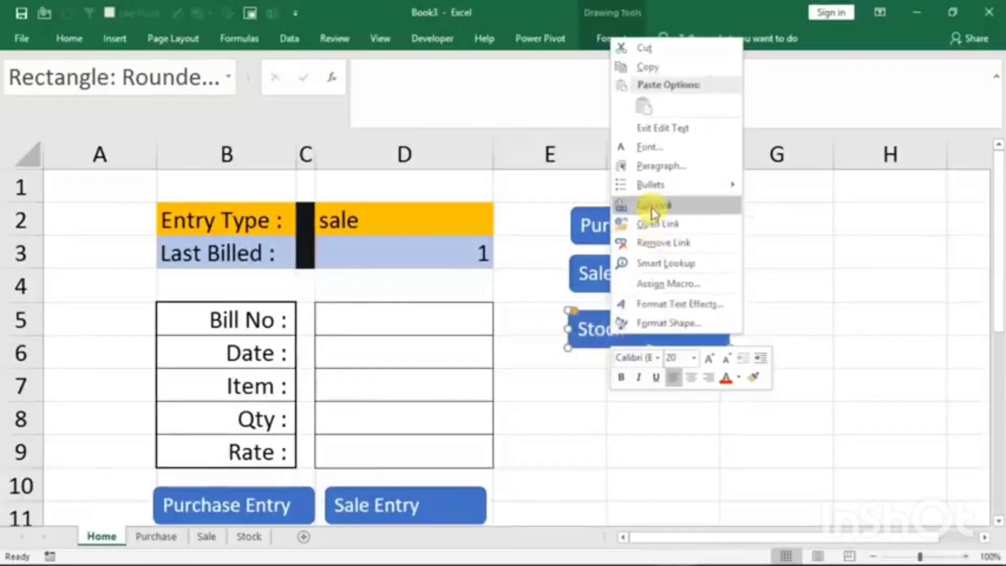
left_click(717, 404)
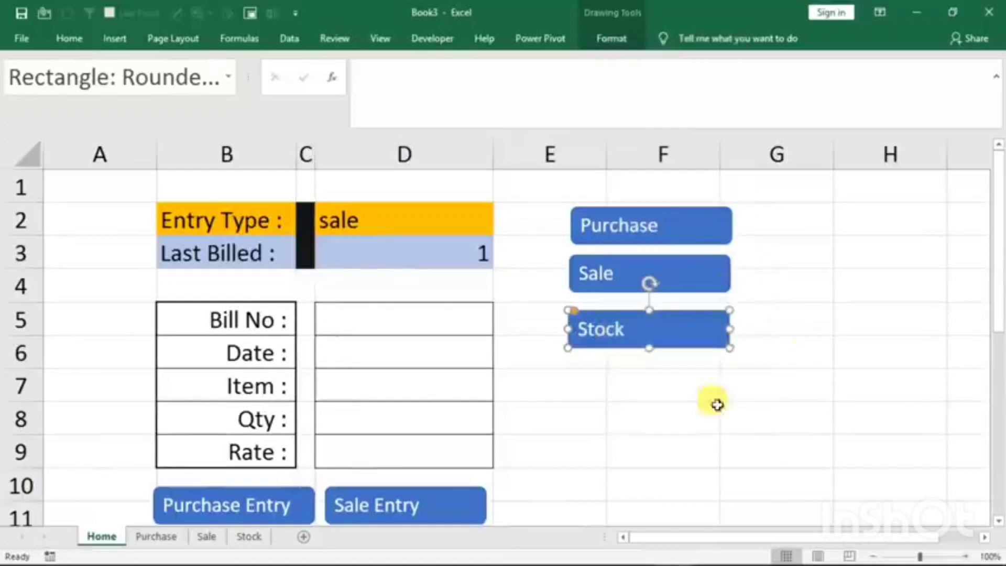
left_click(676, 450)
- Change the Stock button's hyperlink to point to the Stock sheet
right_click(626, 331)
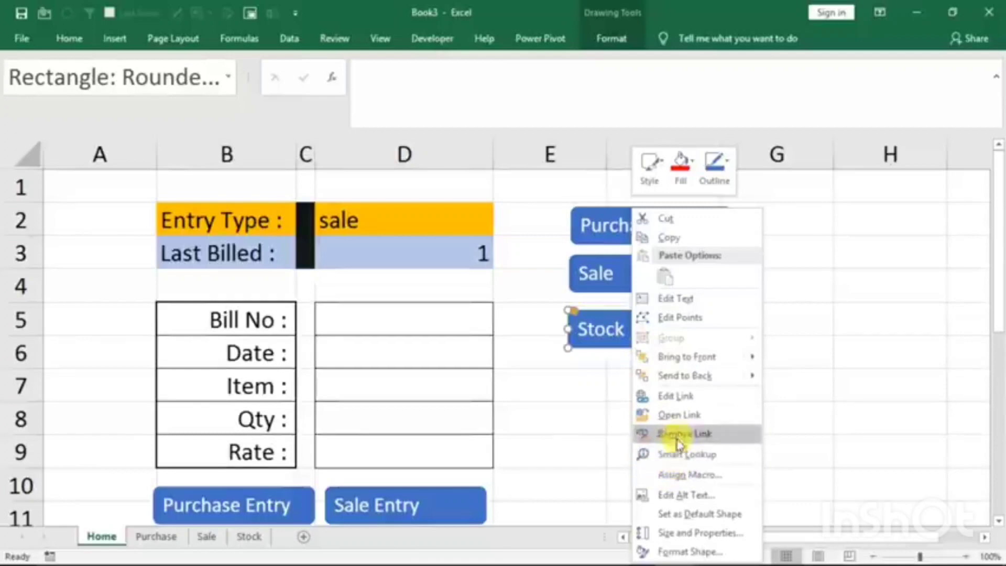
left_click(674, 398)
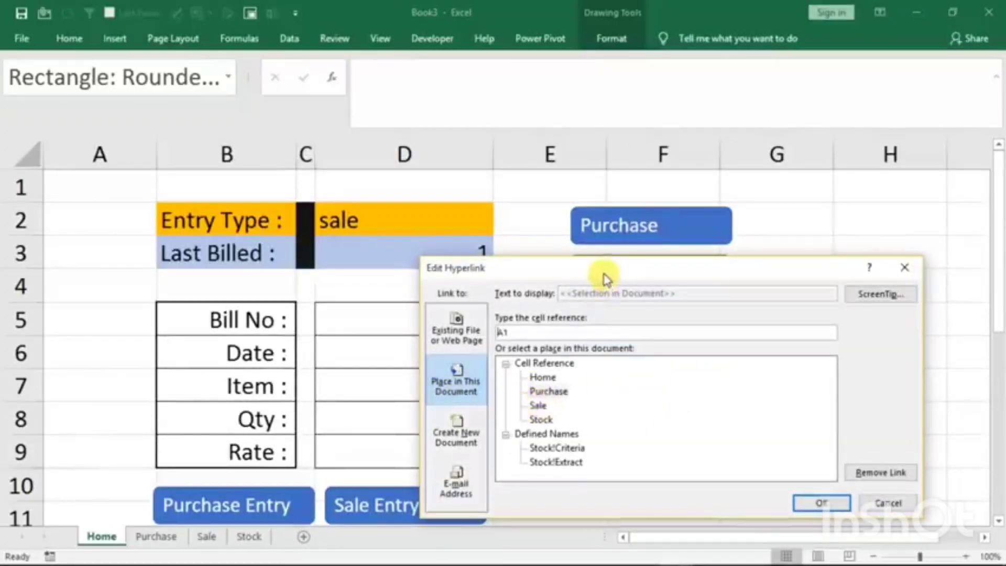
left_click_drag(601, 274, 647, 221)
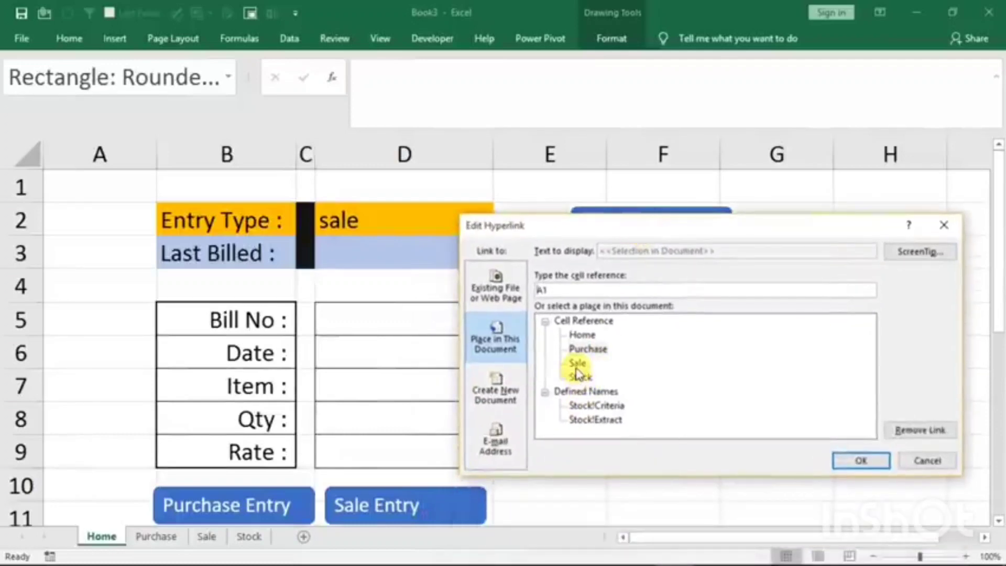
left_click(581, 378)
left_click(856, 461)
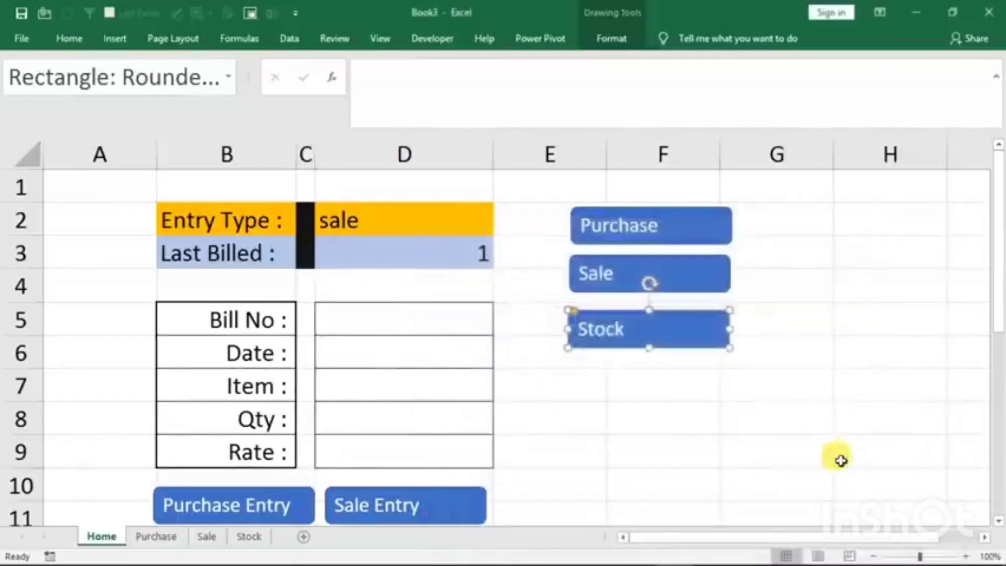
left_click(695, 416)
- Change the Sale button's hyperlink to point to the Sale sheet
right_click(622, 272)
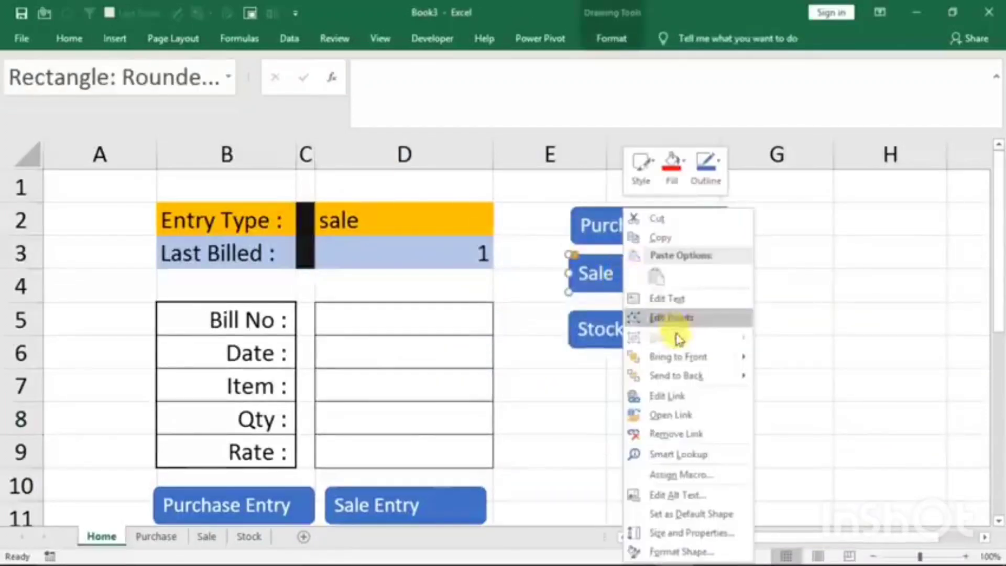
left_click(655, 397)
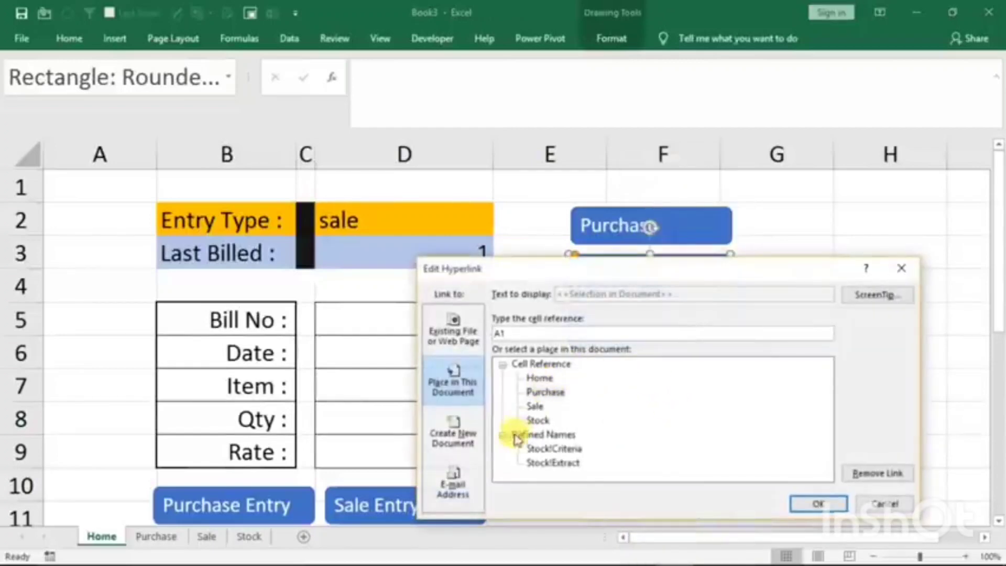
left_click(535, 407)
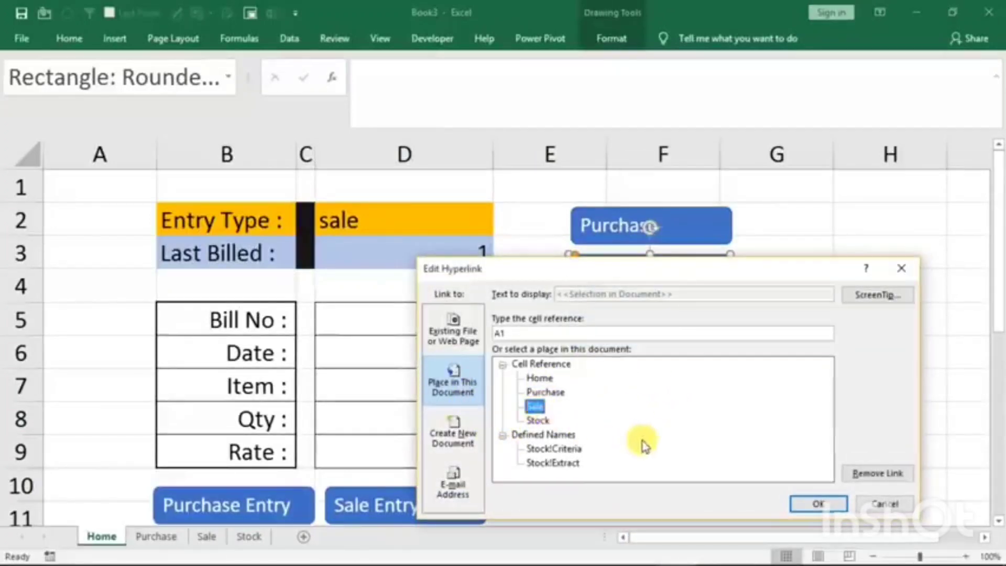
left_click(809, 504)
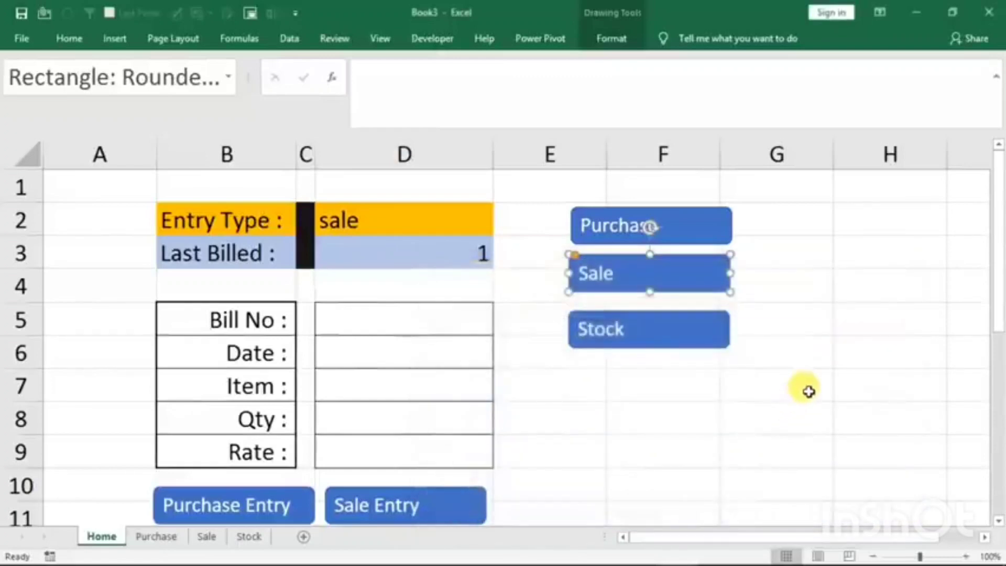
- Test the Stock button's link and return to the Home sheet
left_click(804, 389)
left_click(600, 335)
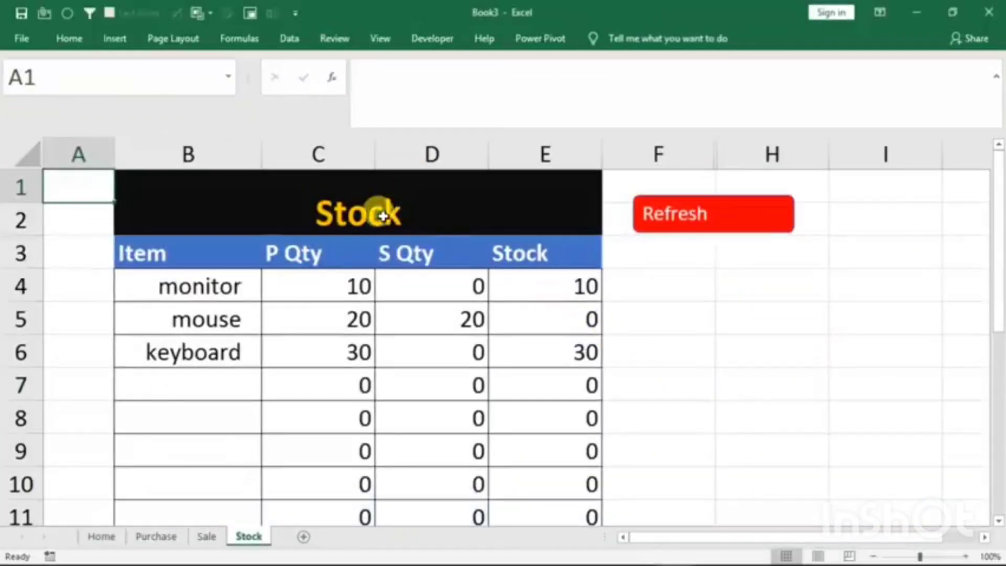
left_click(102, 539)
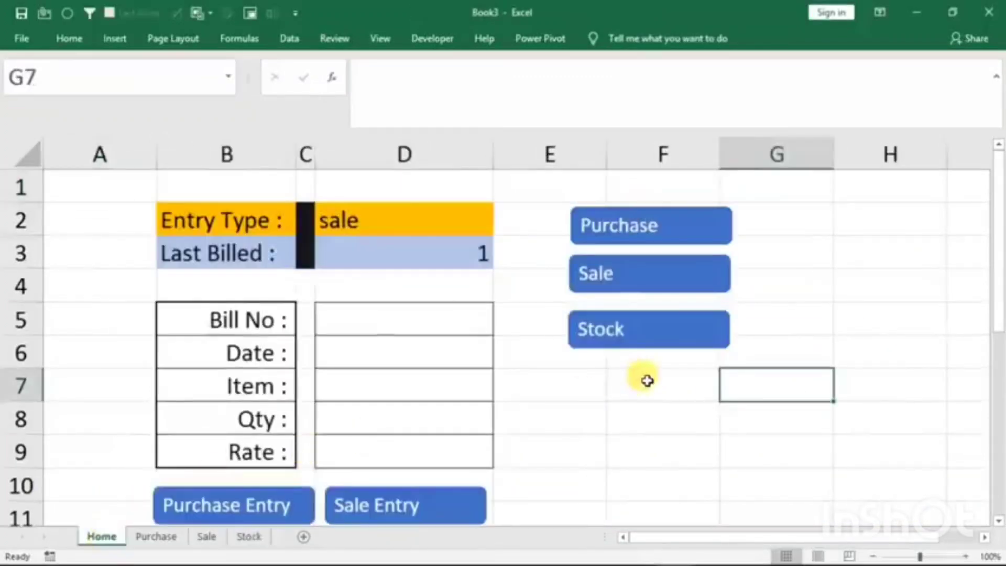
- Test the Sale button's link and return to the Home sheet
left_click(644, 283)
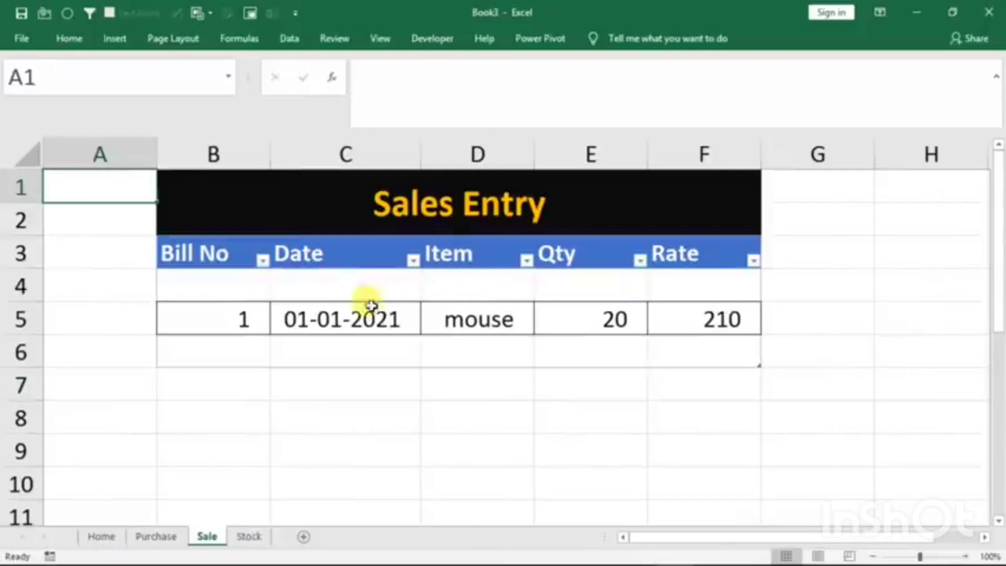
left_click(107, 538)
left_click(789, 273)
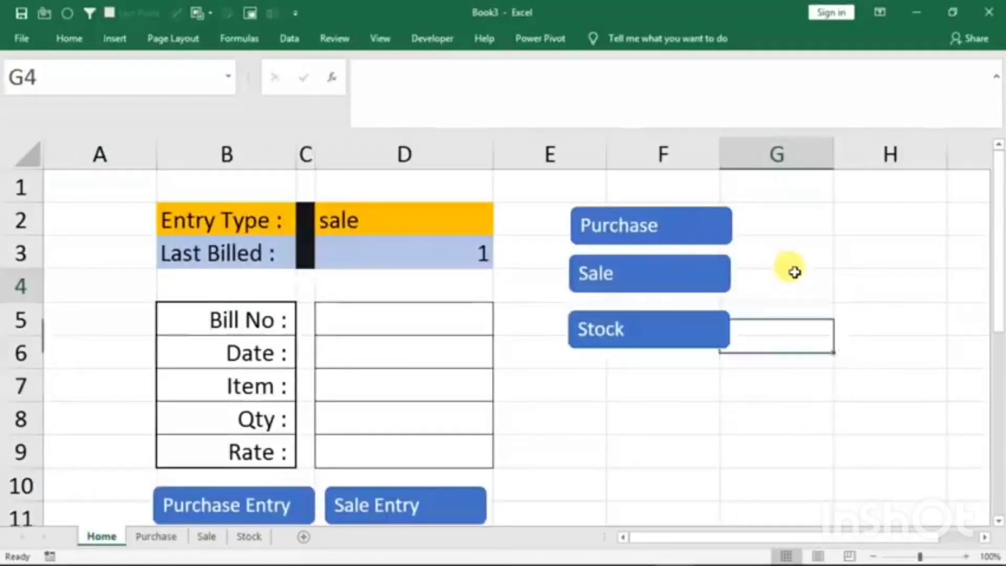
- Copy the Purchase, Sale and Stock buttons from the Home sheet to the Purchase sheet, placing them beside the table's title
left_click(602, 220, "ctrl")
left_click(594, 279, "ctrl")
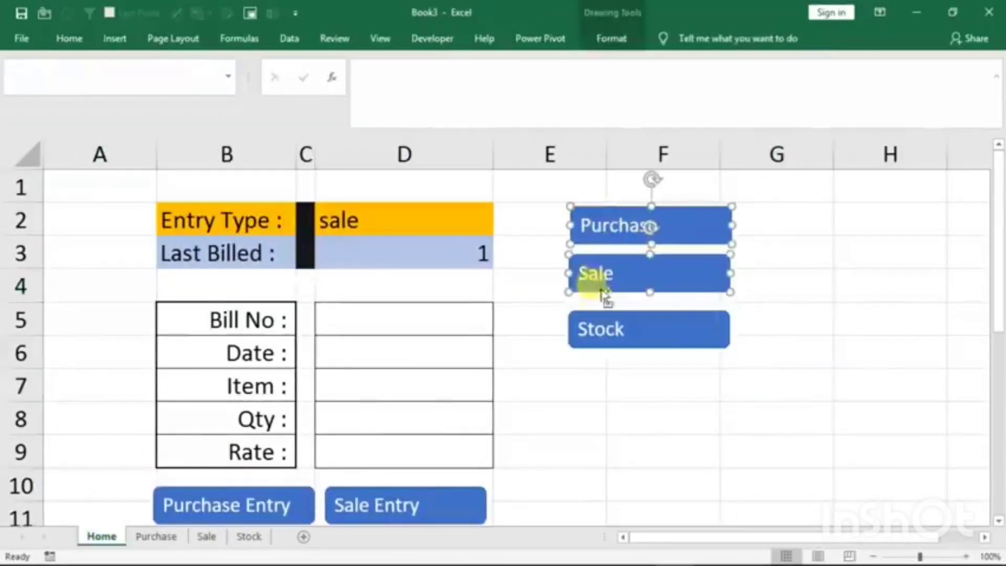
left_click(612, 330, "ctrl")
key("ctrl+c")
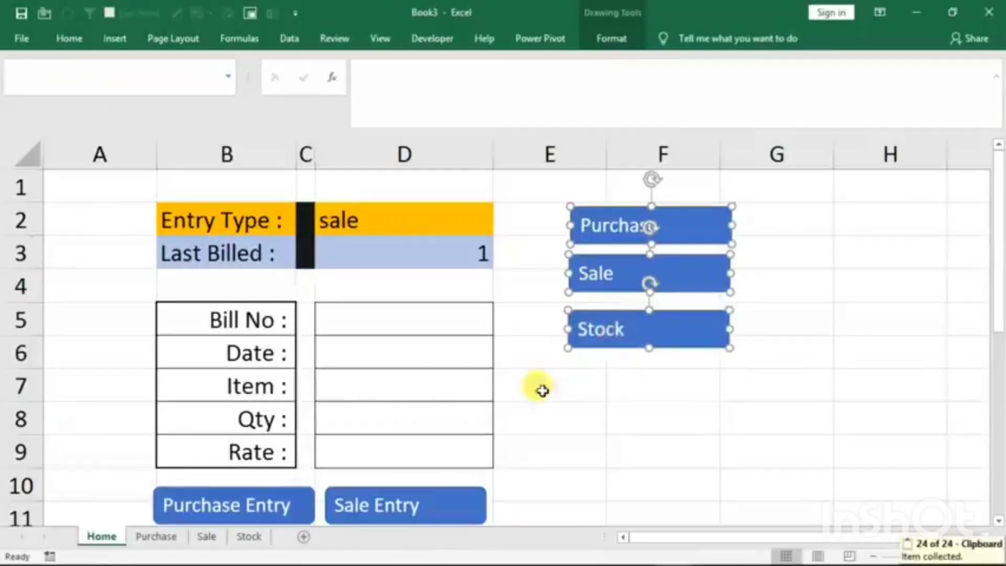
left_click(152, 537)
left_click(824, 332)
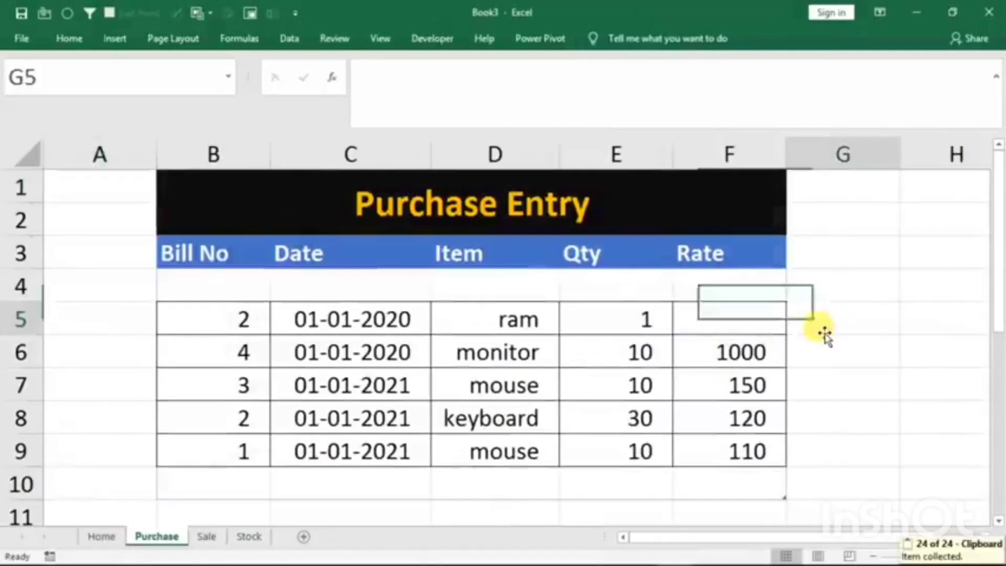
key("ctrl+v")
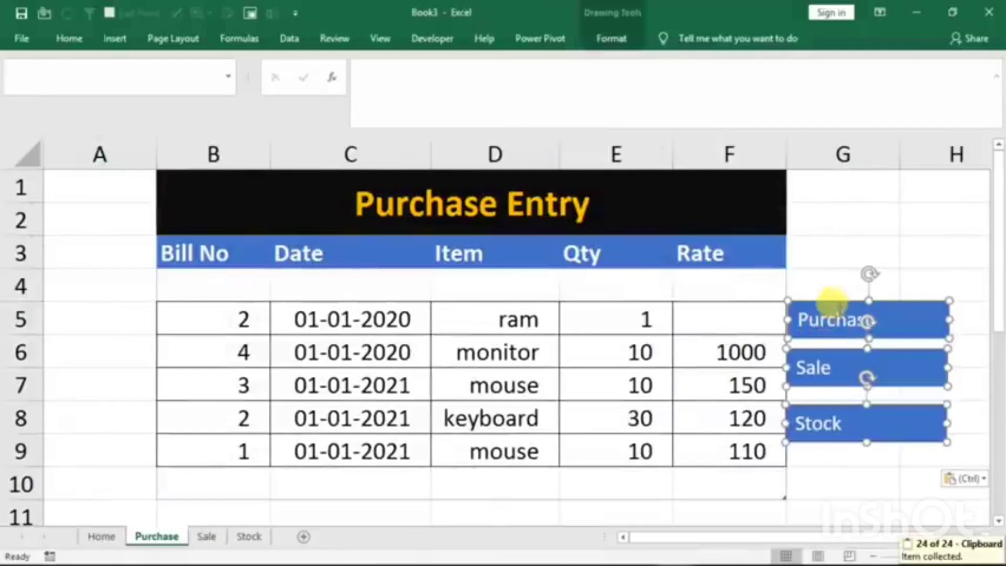
left_click_drag(829, 297, 836, 186)
- Paste the three navigation buttons onto the Sale sheet and place them beside the Sales Entry table
left_click(212, 536)
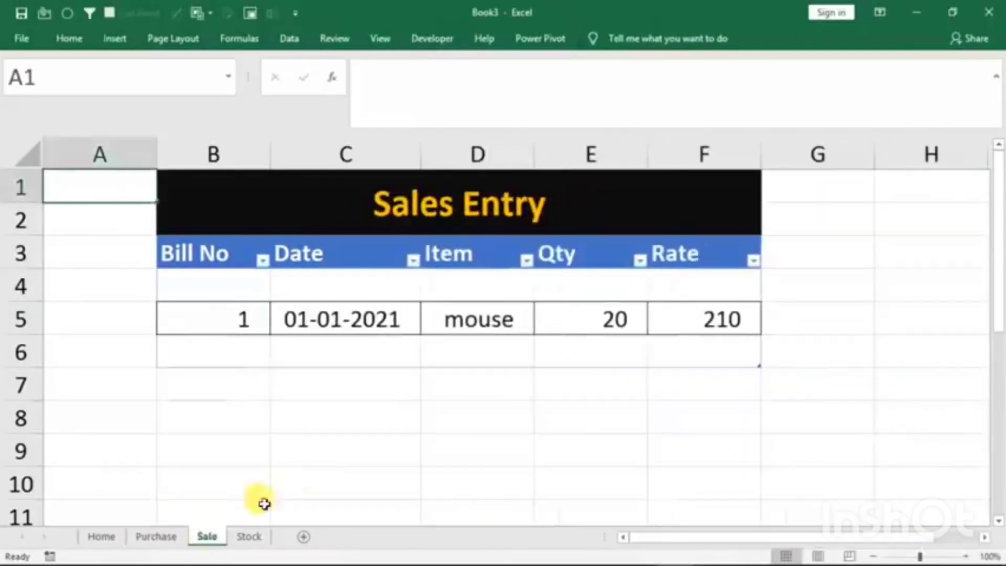
left_click(632, 408)
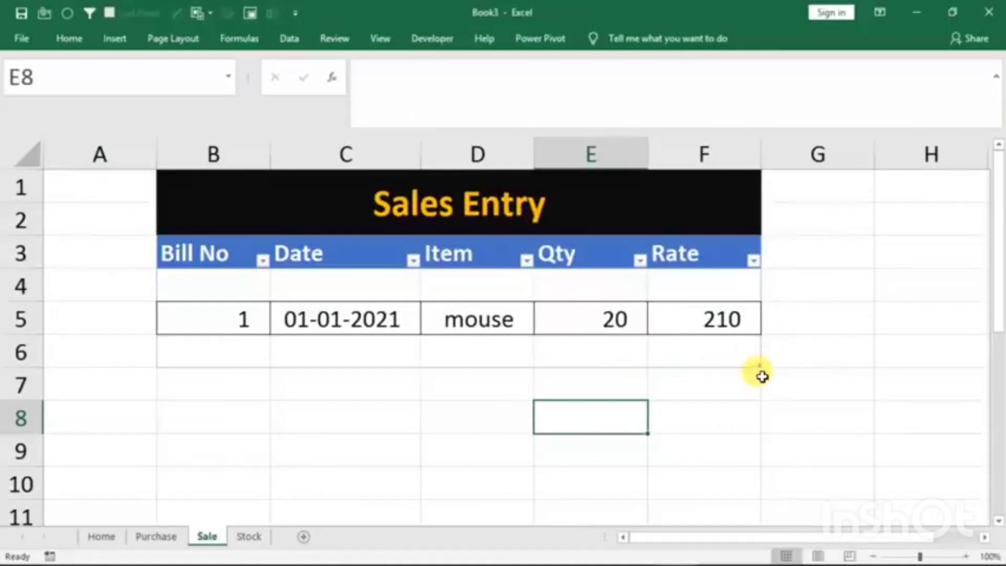
key("ctrl+v")
left_click_drag(648, 401, 905, 189)
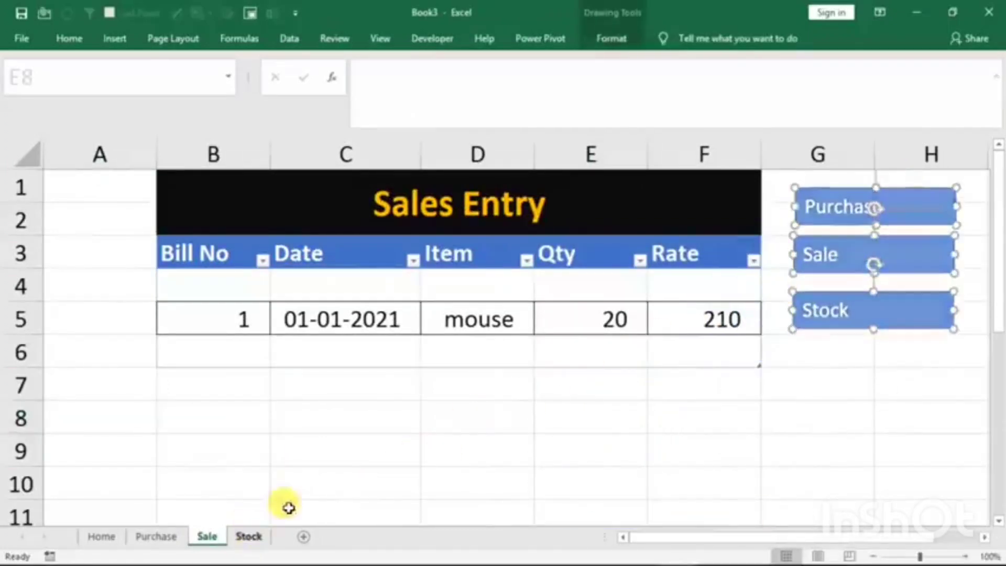
- Paste the three navigation buttons onto the Stock sheet and place them below the Refresh button
left_click(251, 535)
key("ctrl+v")
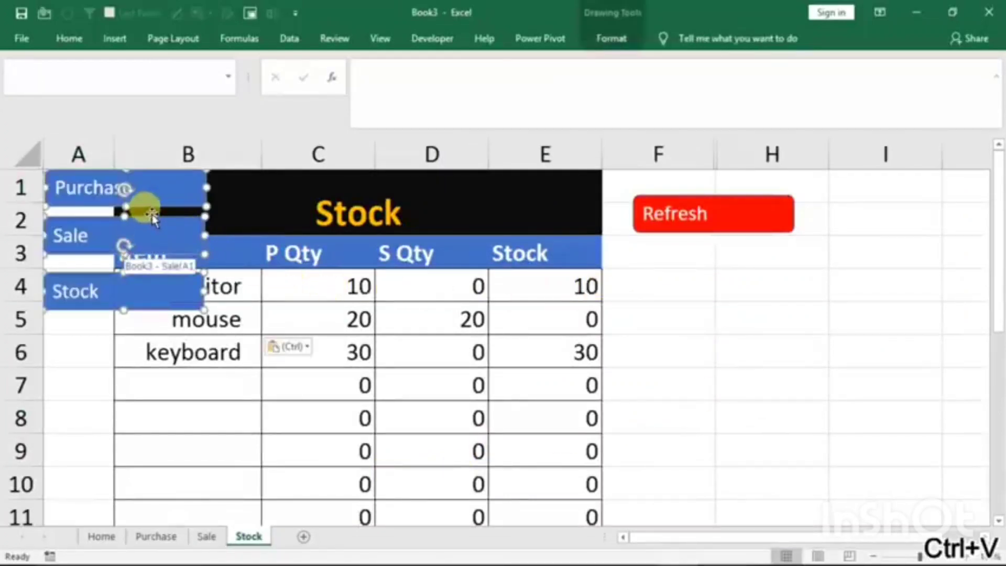
left_click_drag(152, 217, 737, 288)
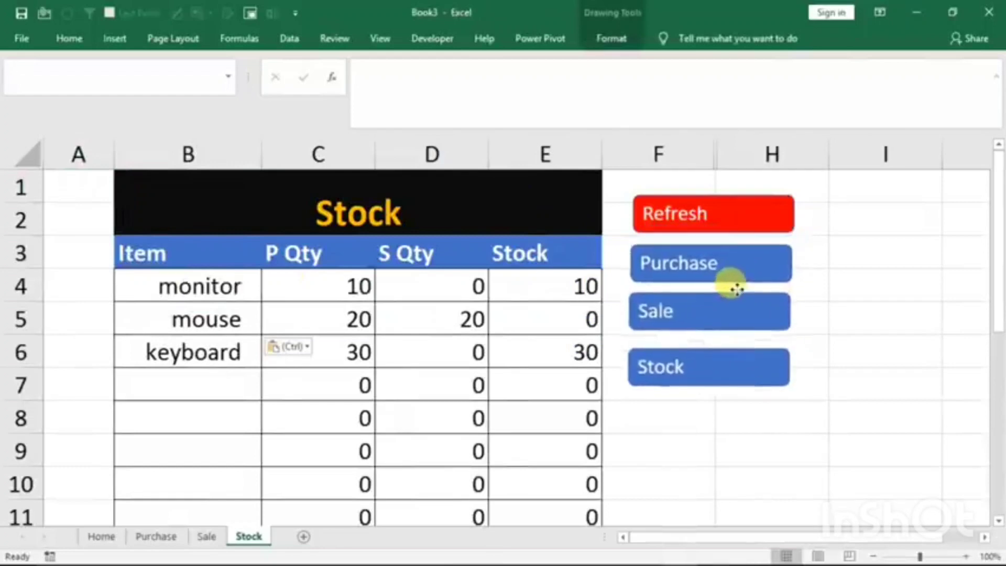
left_click(881, 346)
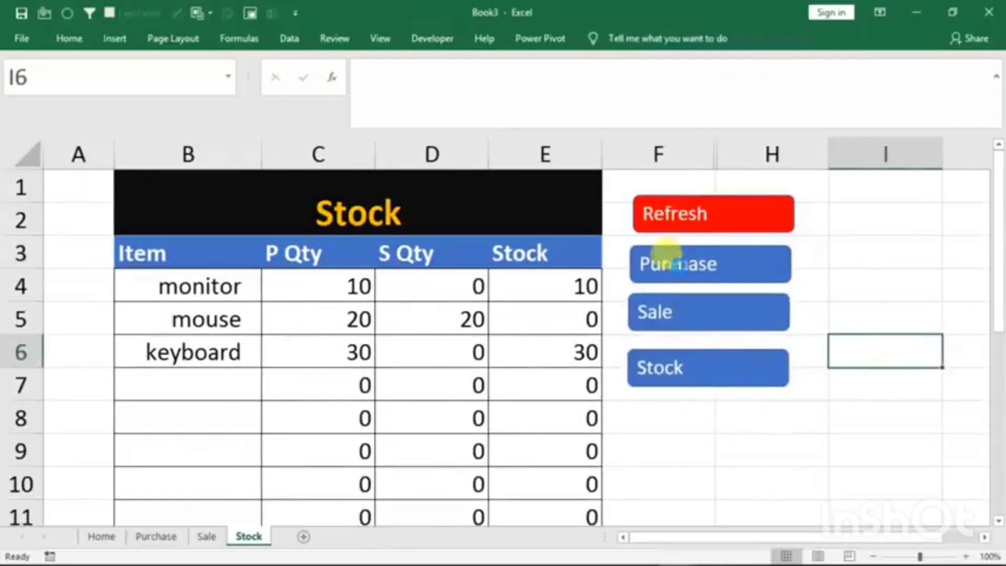
- Test the Purchase button's link from the Stock sheet and return to the Home sheet
left_click(664, 252)
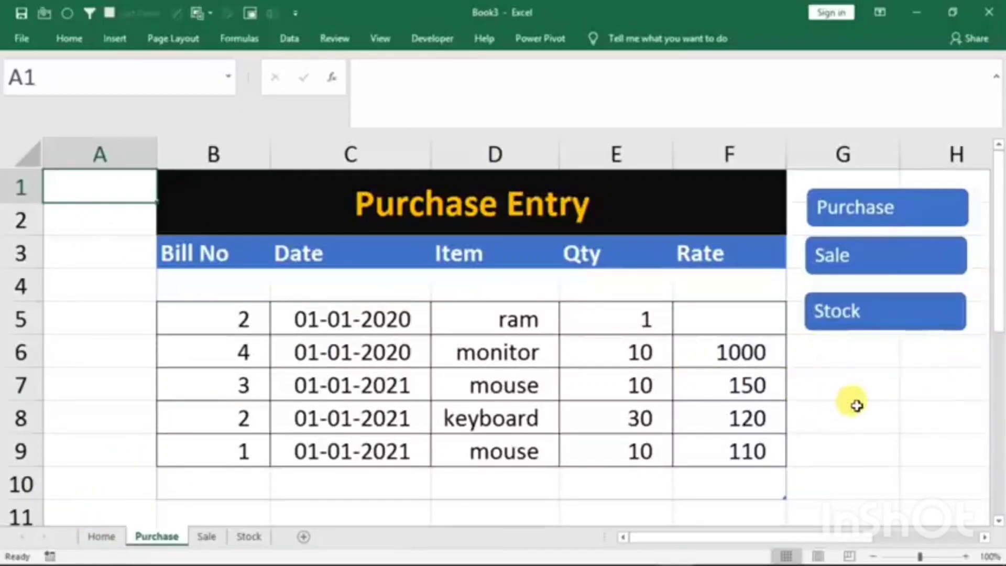
left_click(99, 537)
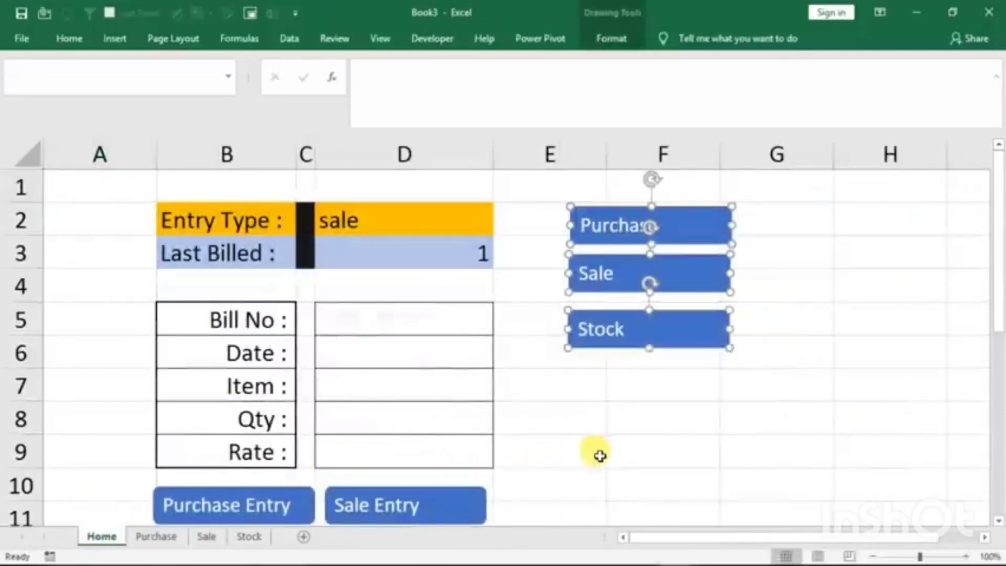
left_click(687, 428)
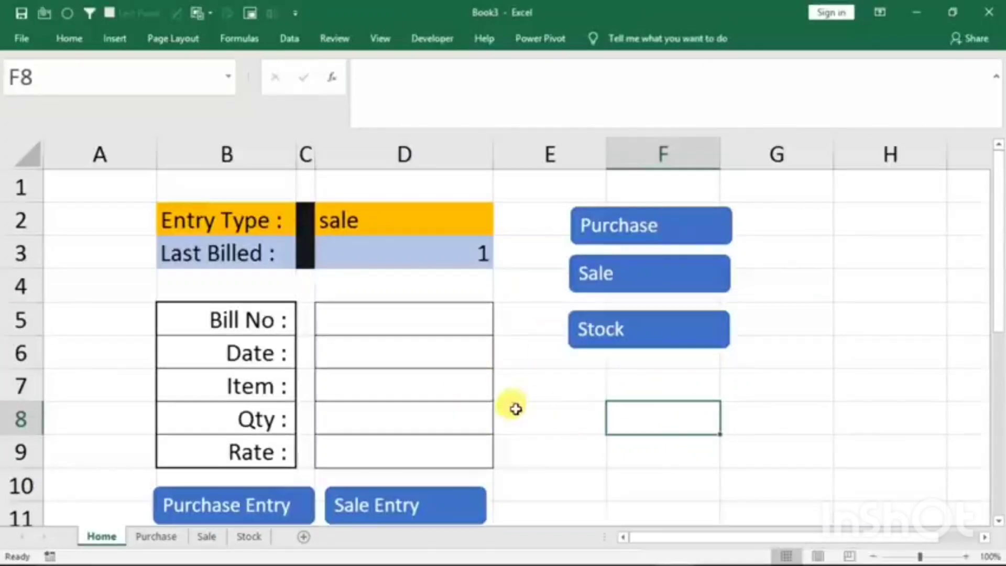
- Look over the Purchase and Sale sheets and refresh the item list on the Stock sheet
left_click(156, 536)
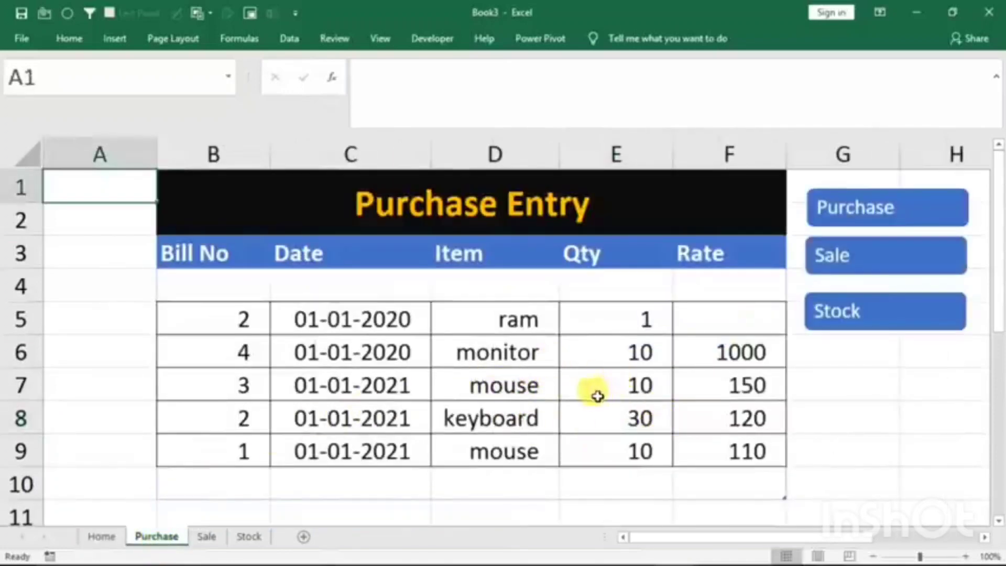
left_click(204, 537)
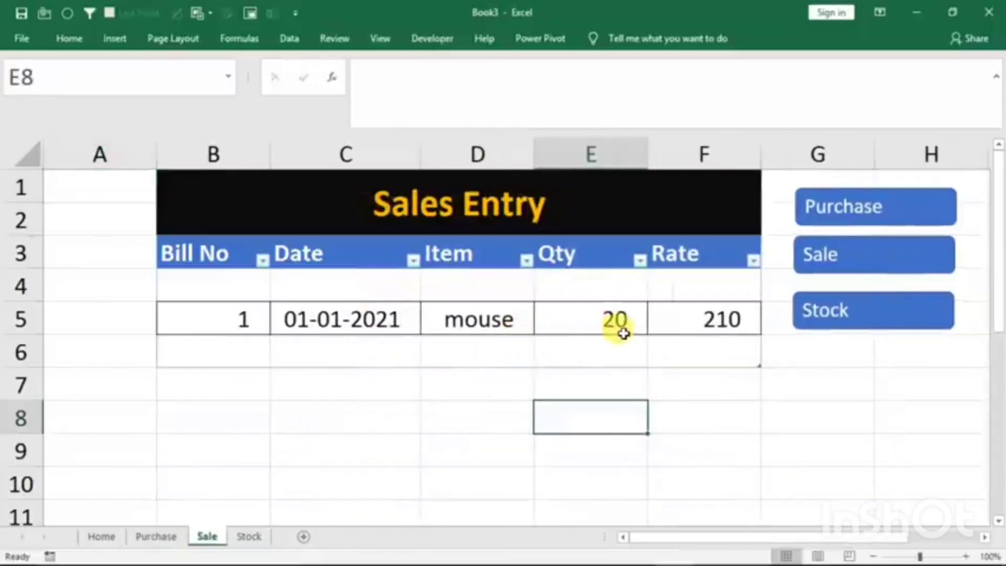
left_click(250, 540)
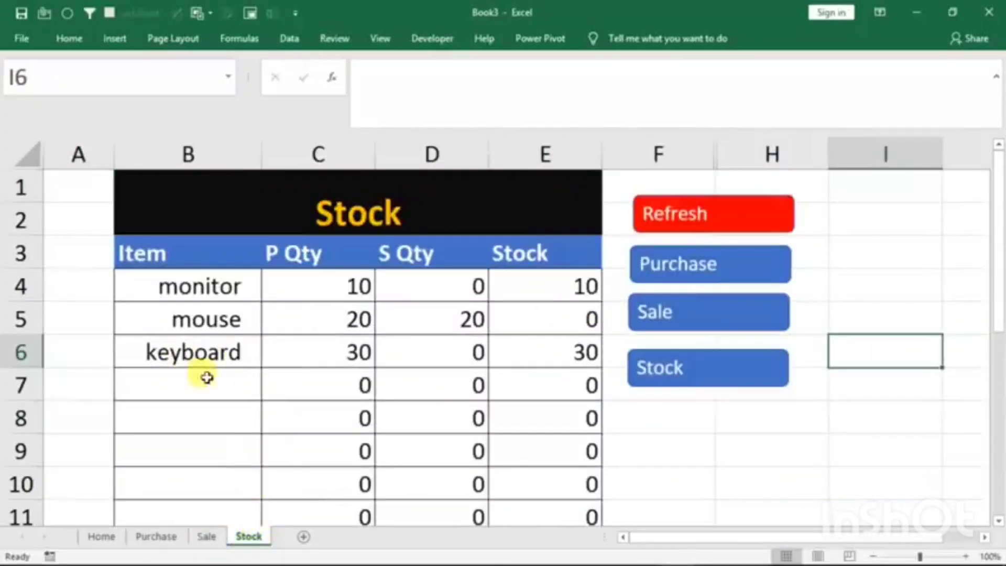
left_click(684, 226)
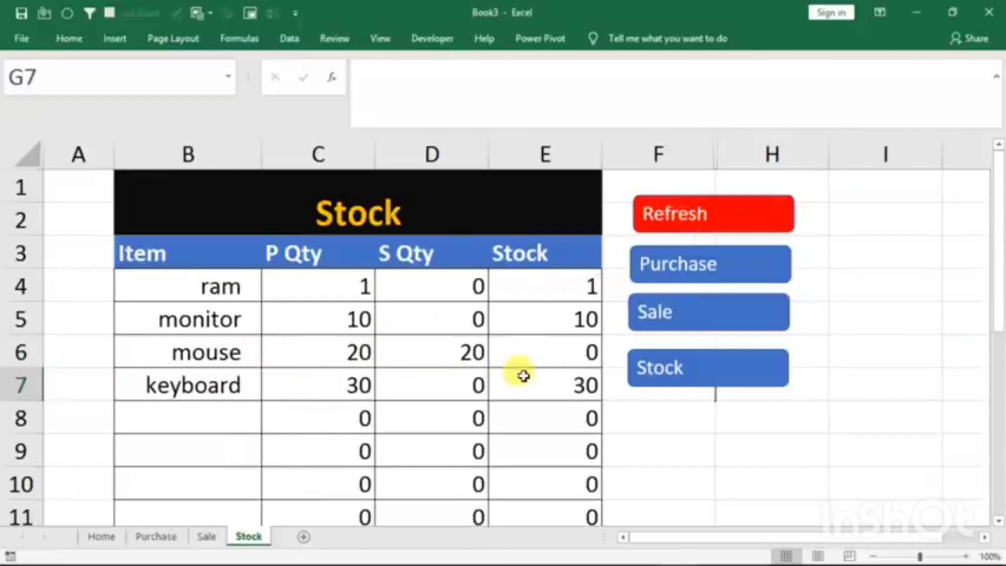
- Check the available item quantities on the Stock sheet and return to the Home sheet
left_click(102, 536)
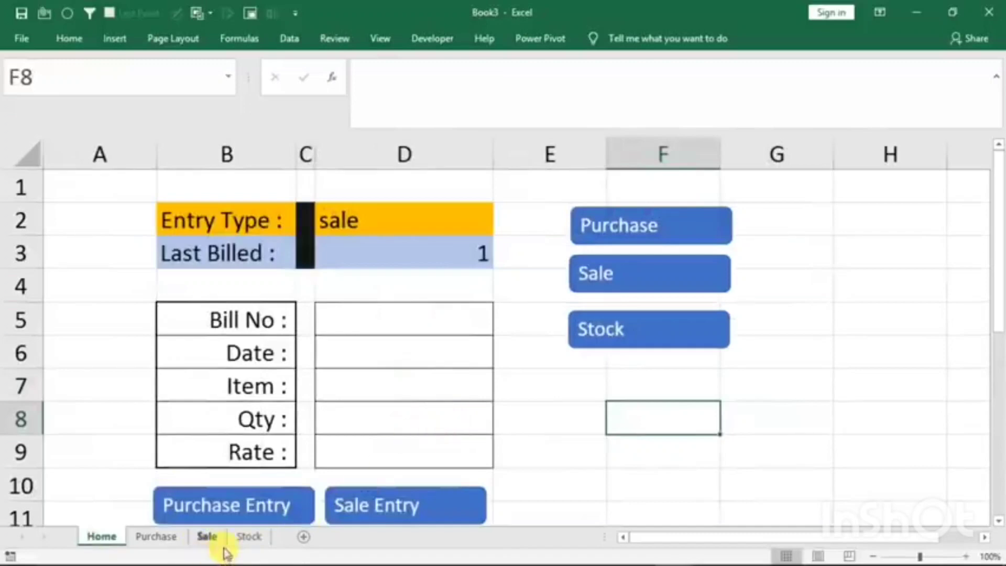
left_click(247, 543)
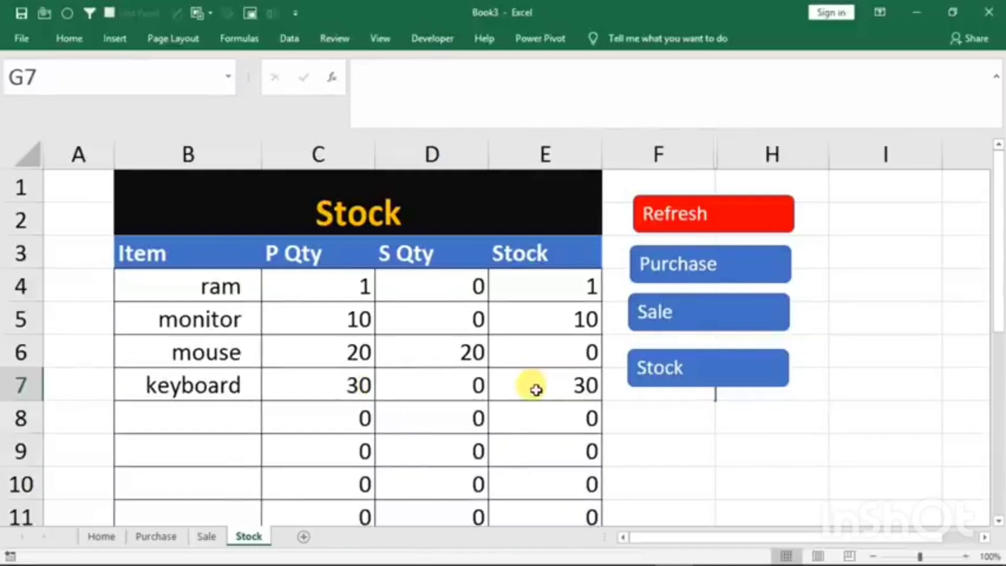
left_click(101, 536)
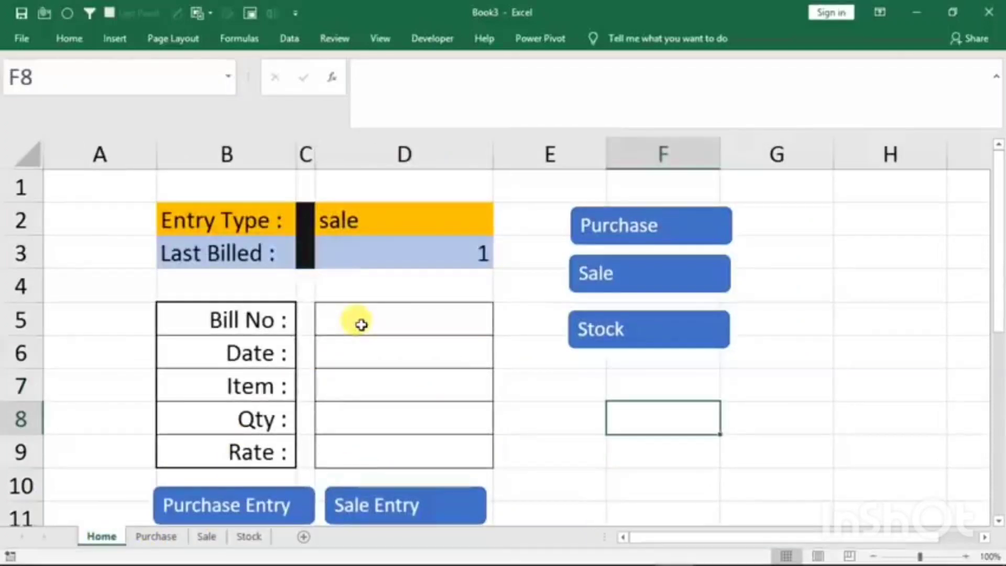
- Choose sale as the entry type and compare the last billed number with the Sale sheet's entries
left_click(482, 224)
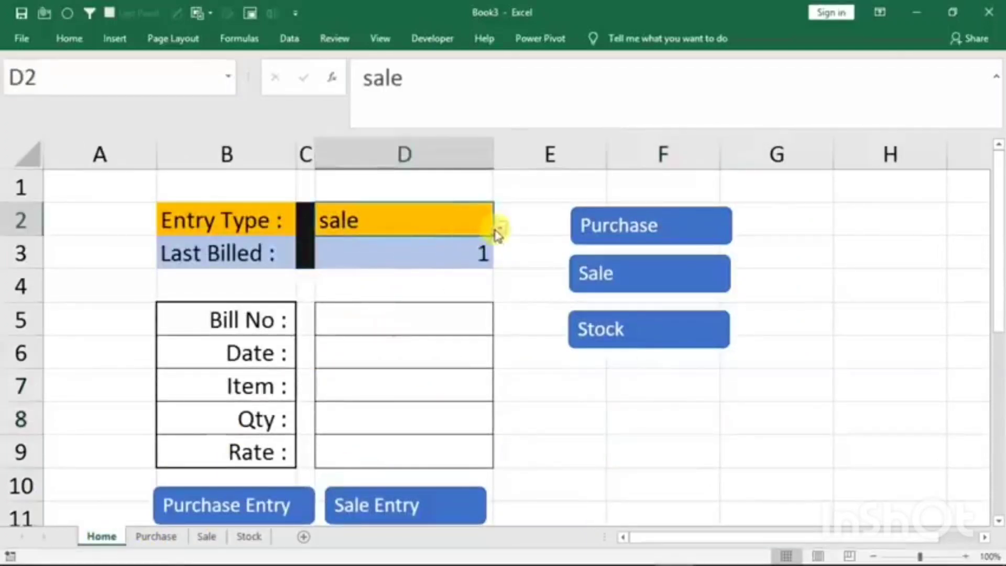
left_click(500, 228)
left_click(419, 251)
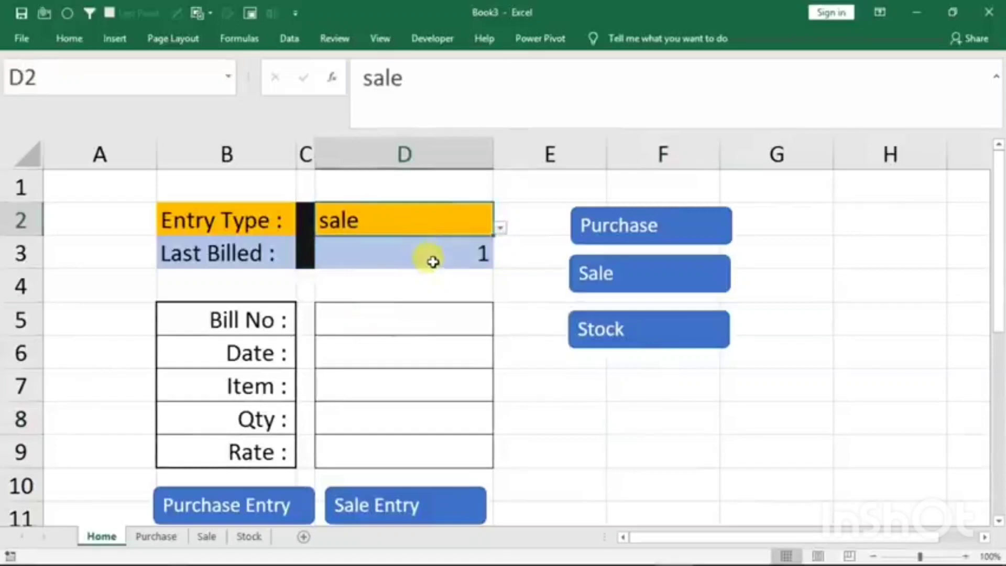
left_click(207, 536)
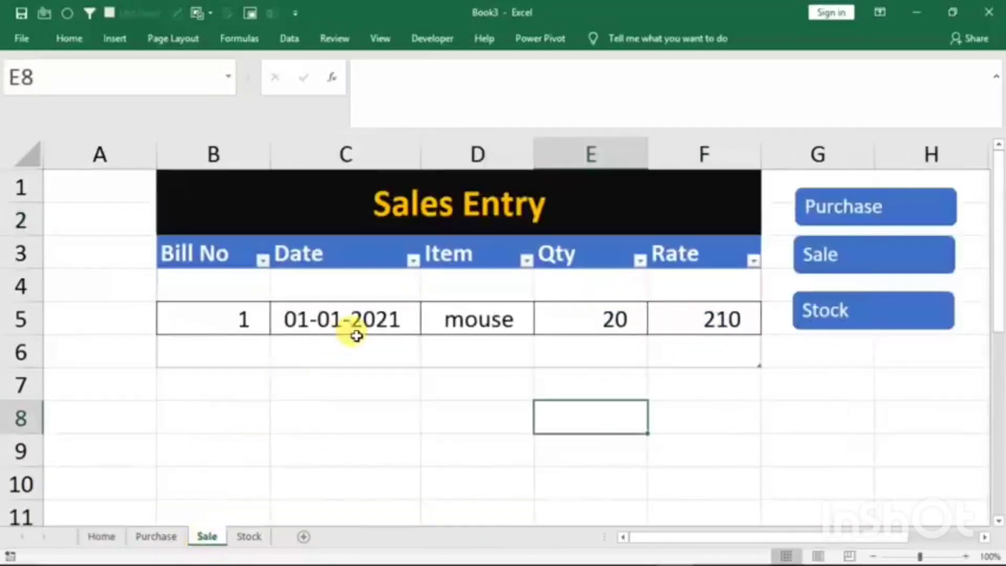
left_click(104, 537)
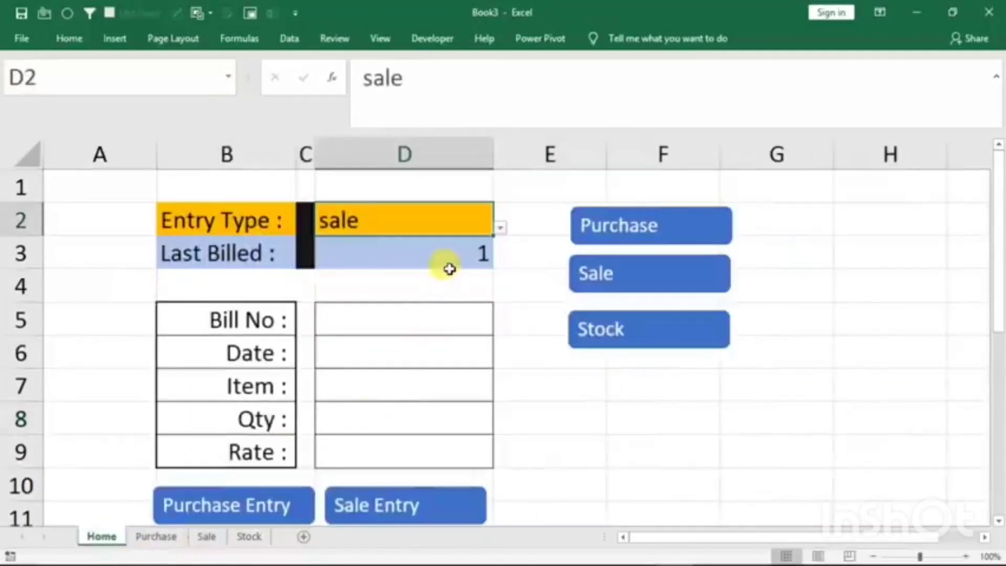
- Fill the entry form with bill number 2, date 1/1/2020, item keyboard and quantity 30
left_click(393, 319)
type("2")
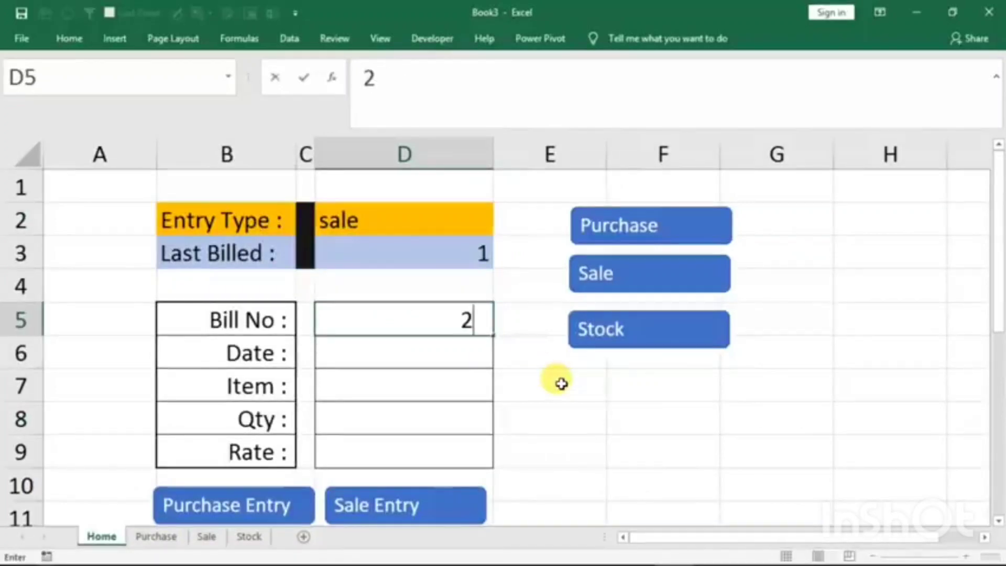
key("Return")
type("1/1/2")
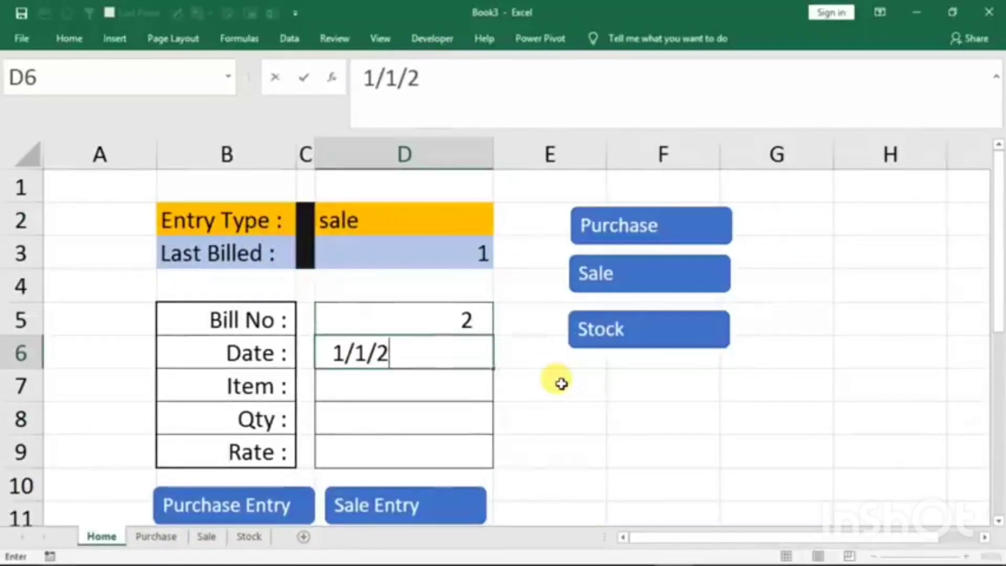
type("020")
key("Return")
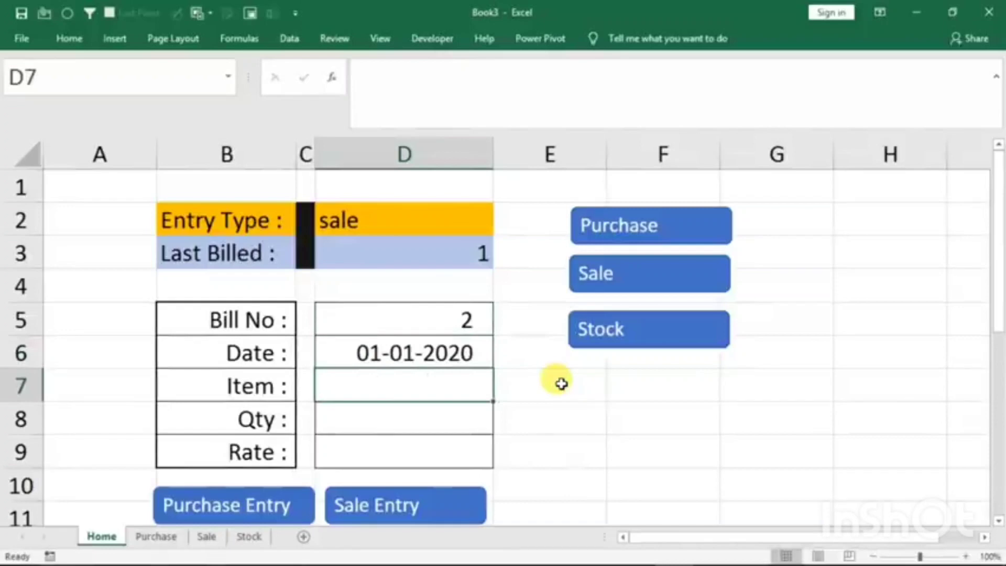
type("keyboard")
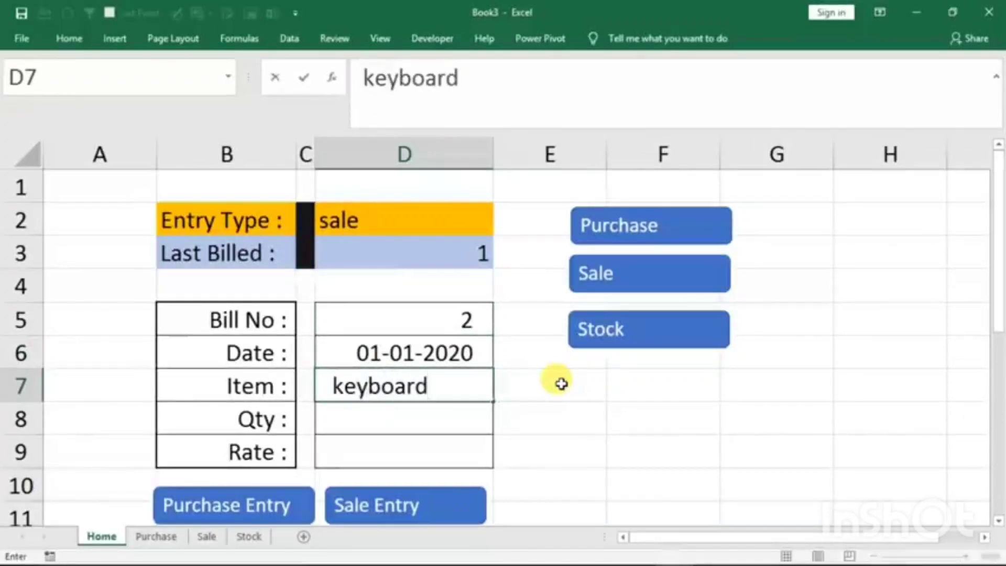
key("Return")
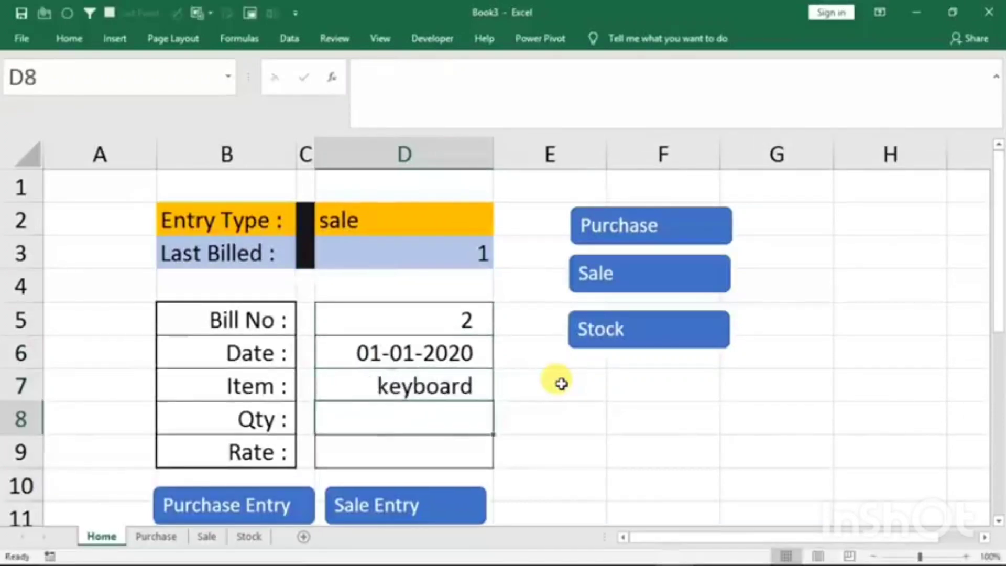
type("30")
key("Return")
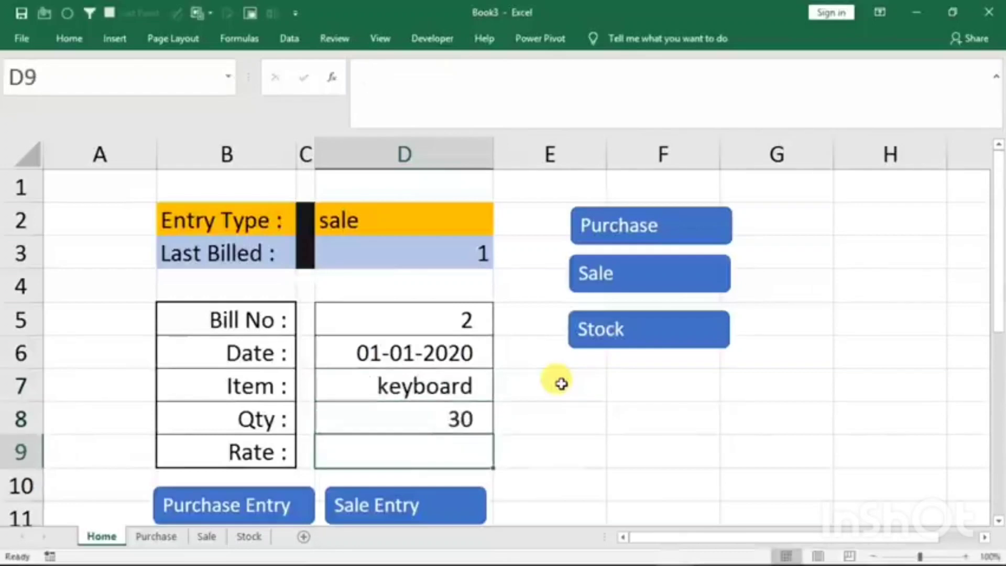
- Change the entry form's quantity to 31 to test the stock warning
key("Up")
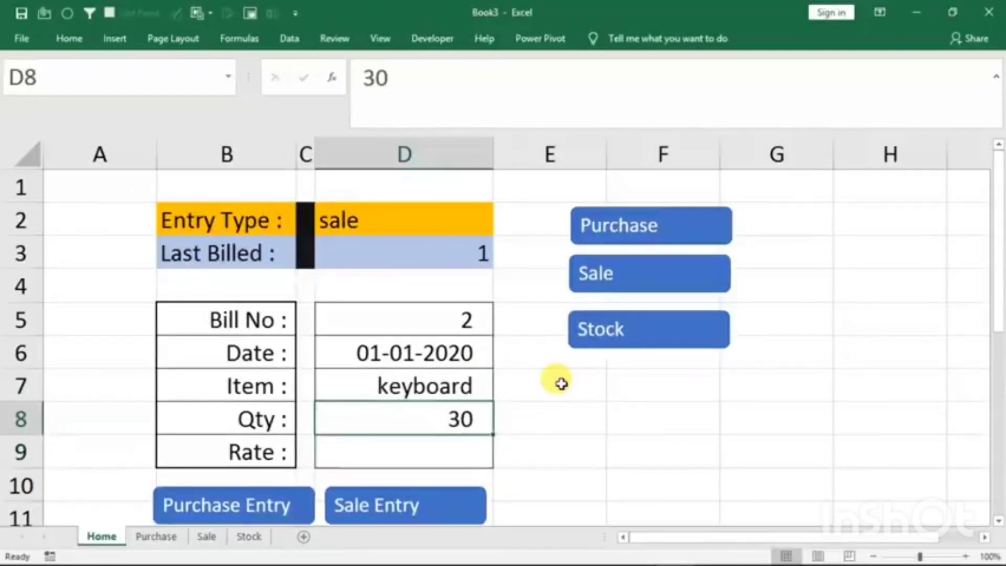
type("31")
key("Return")
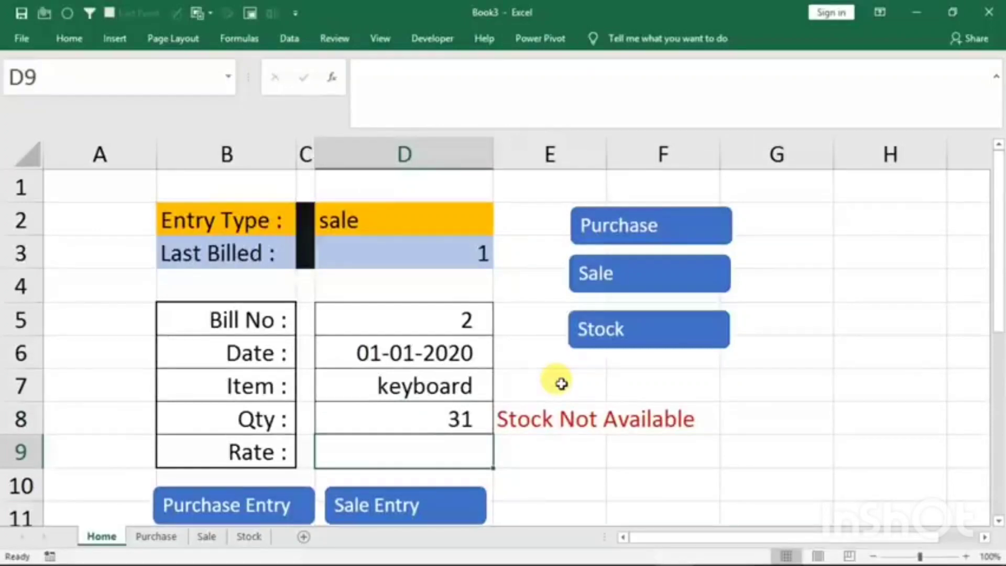
key("Up")
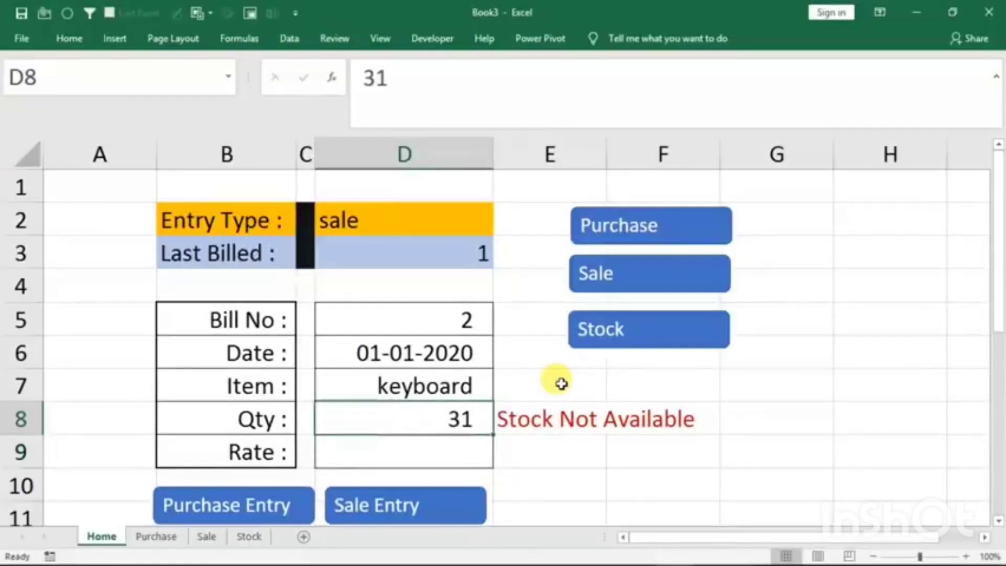
- Set the entry form's quantity to 20 and rate to 210, and record it as a sale entry
type("20")
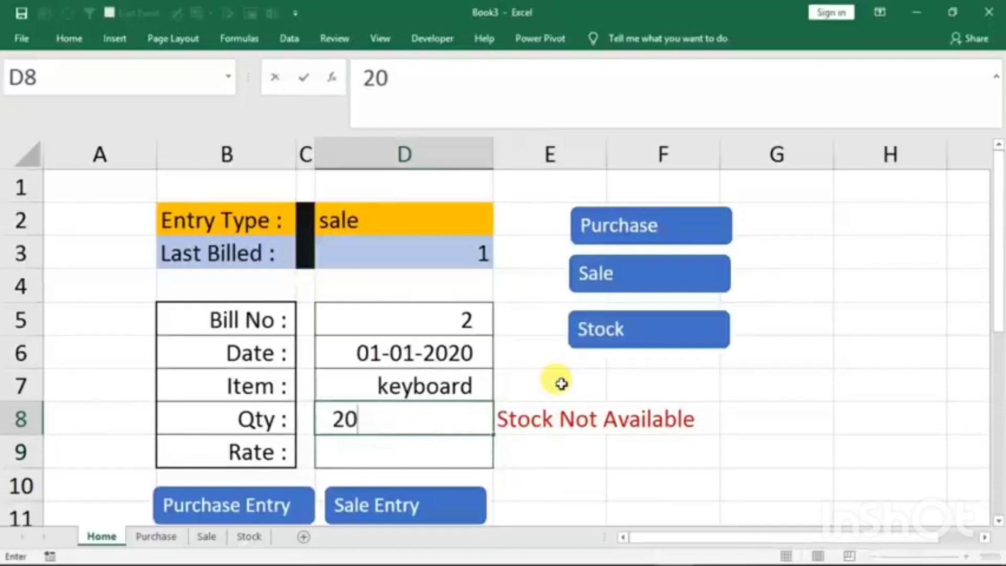
key("Return")
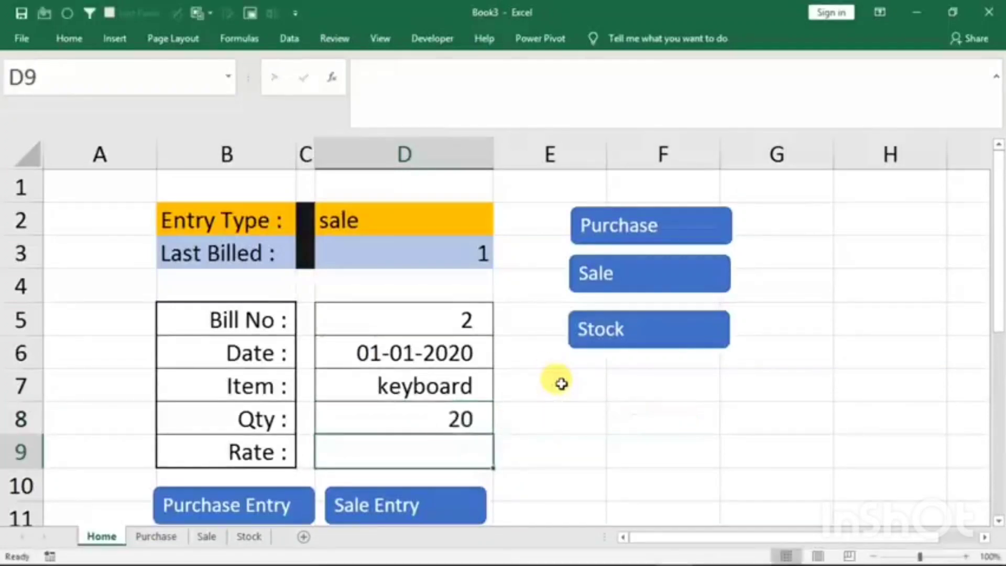
type("210")
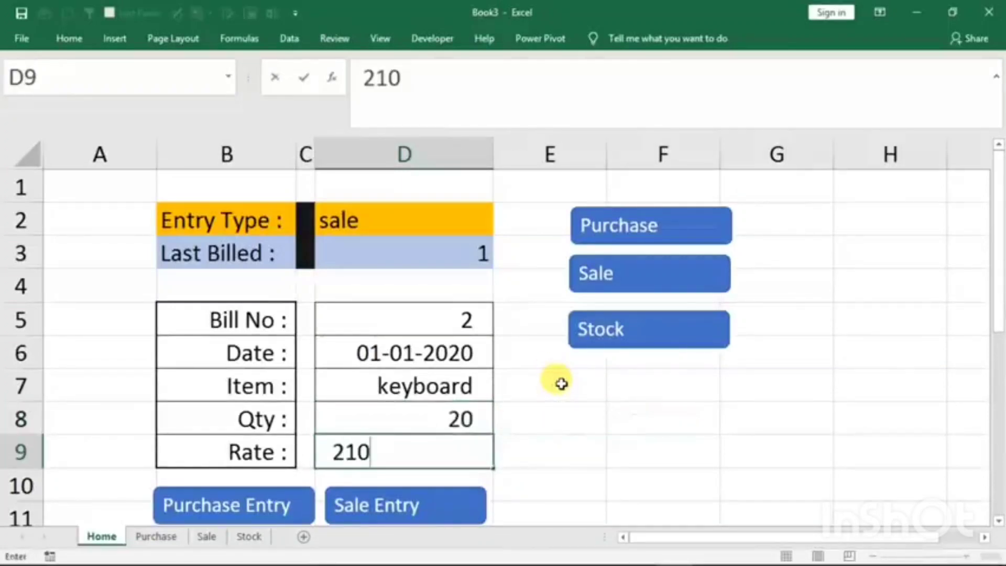
left_click(416, 509)
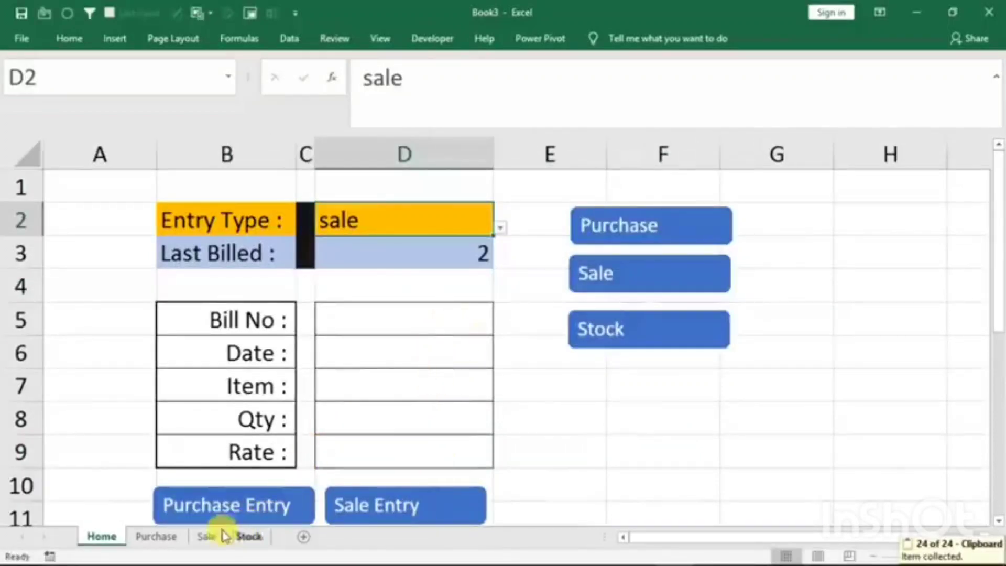
- Widen the Item column on the Sale sheet to fit the keyboard entry and check its remaining quantity on the Stock sheet
left_click(206, 536)
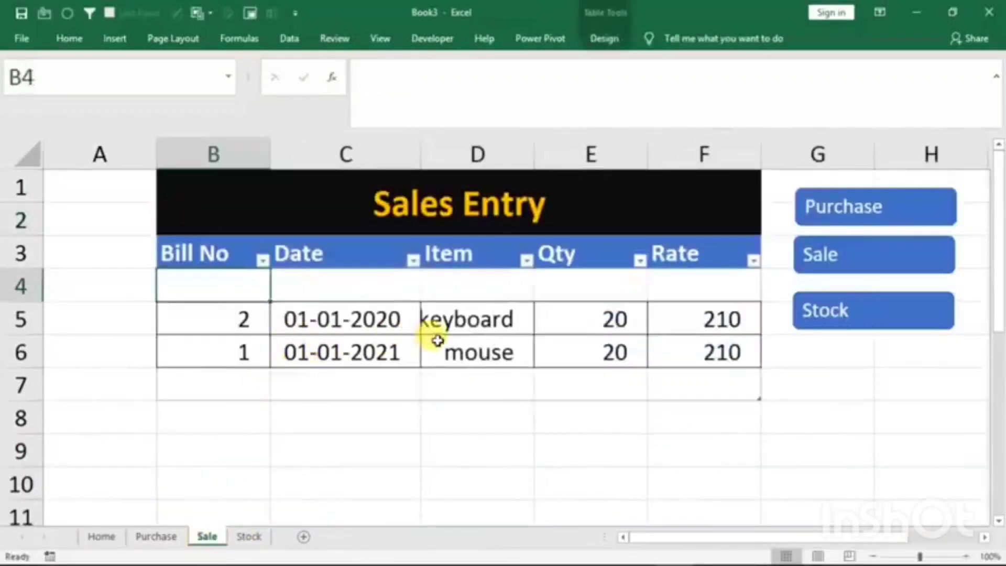
left_click_drag(534, 154, 559, 154)
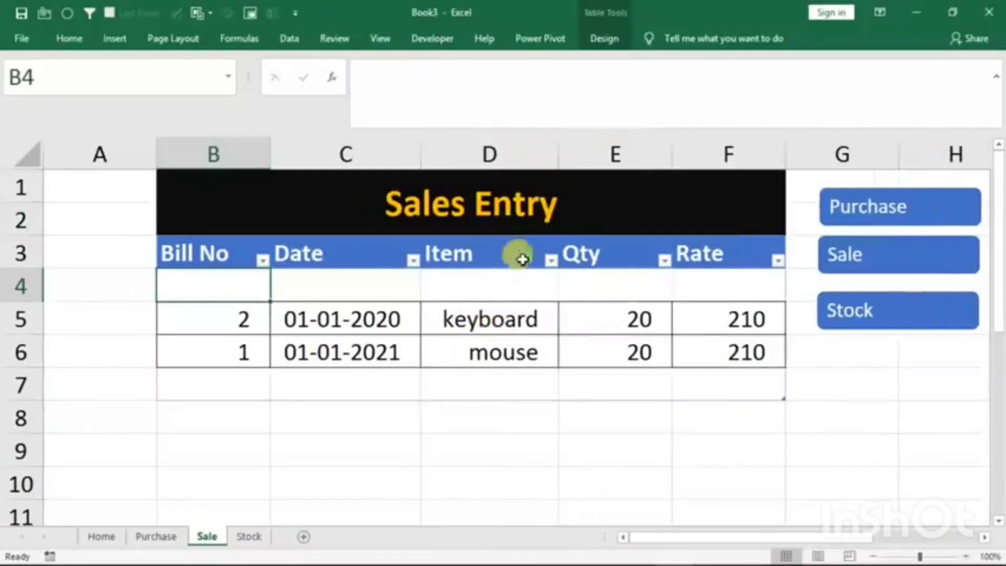
left_click(247, 536)
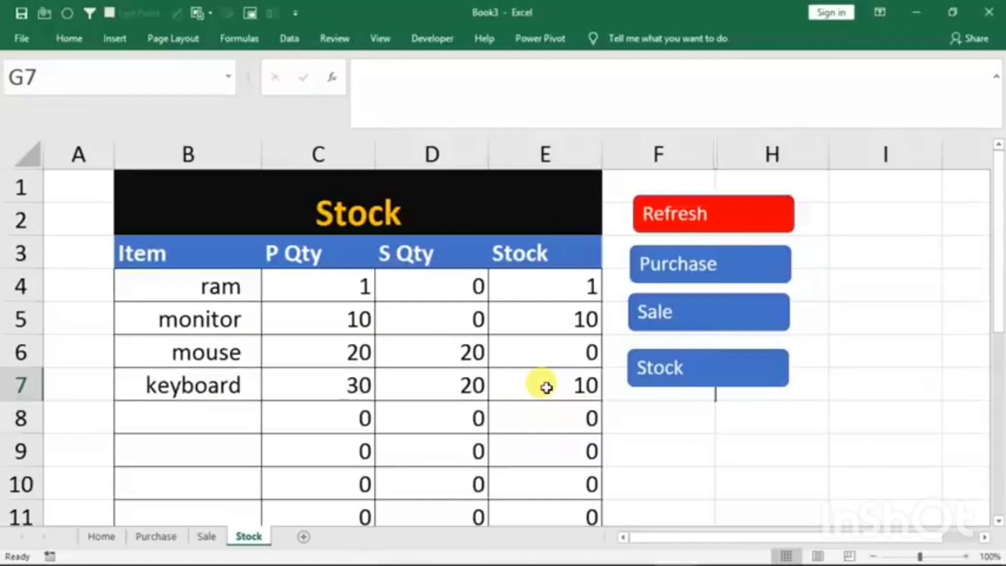
- Start another sale on the Home sheet's entry form with bill number 3, date 1/1/2020 and item keyboard
left_click(102, 536)
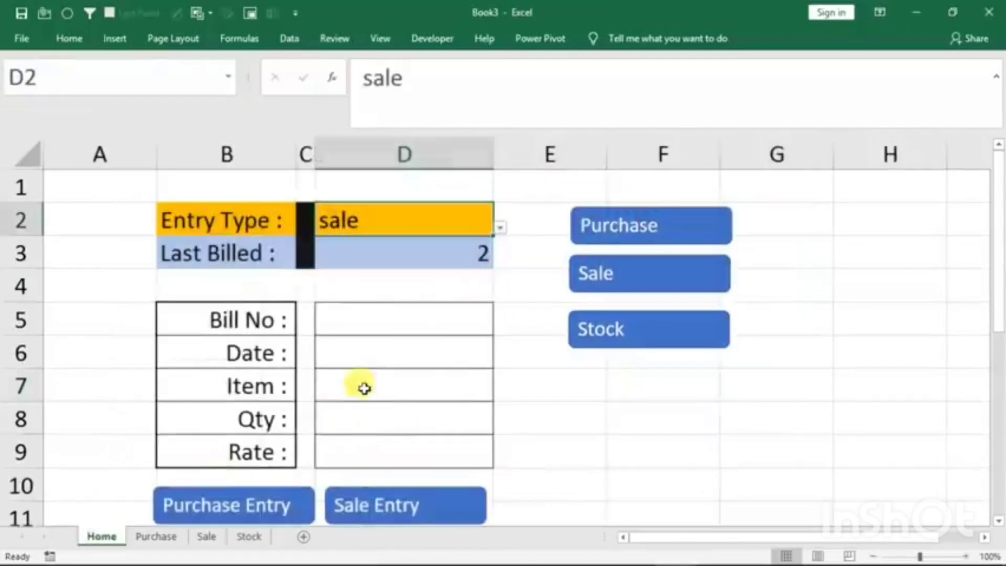
left_click(359, 317)
type("3")
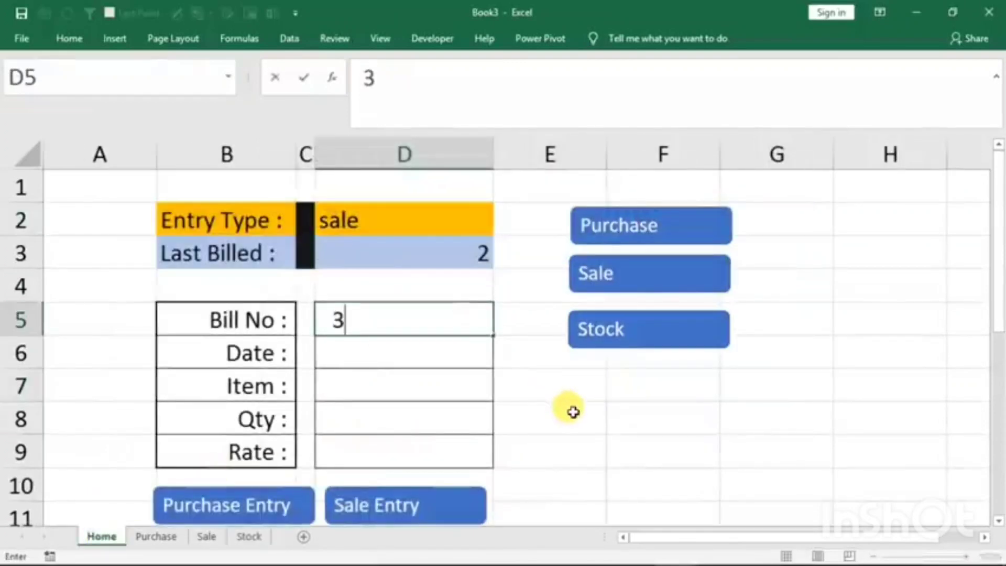
key("Return")
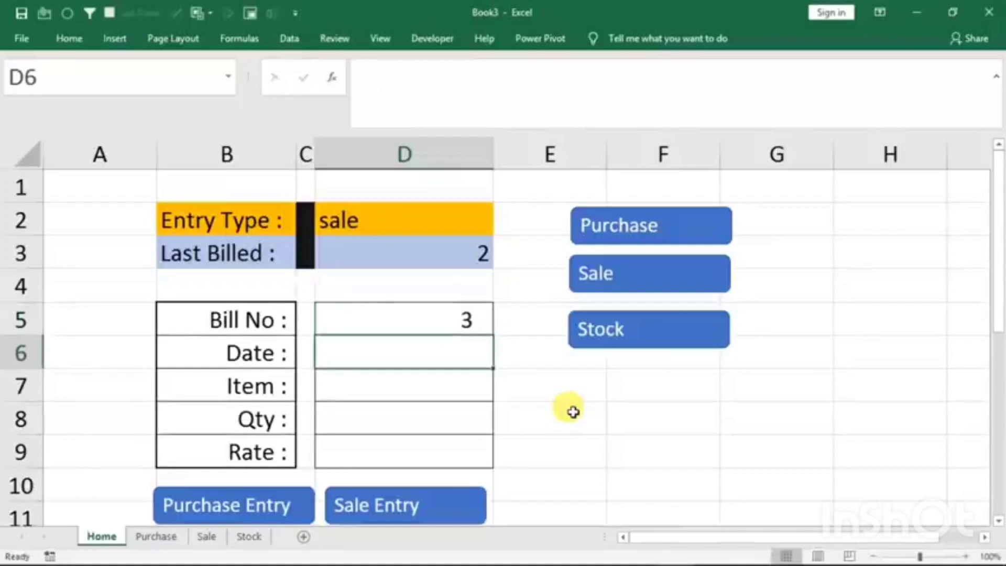
type("1/1/2020")
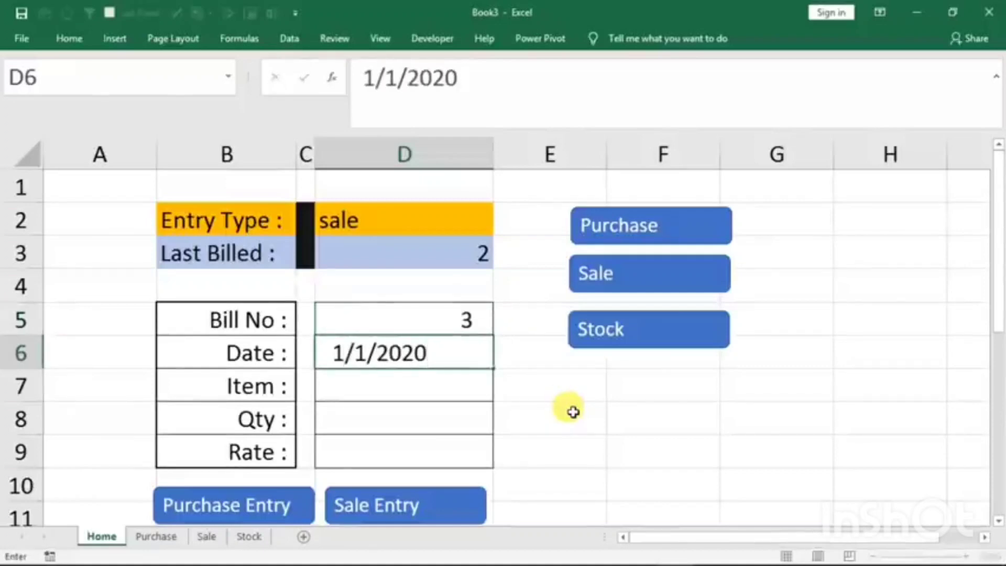
key("Return")
type("keyboard")
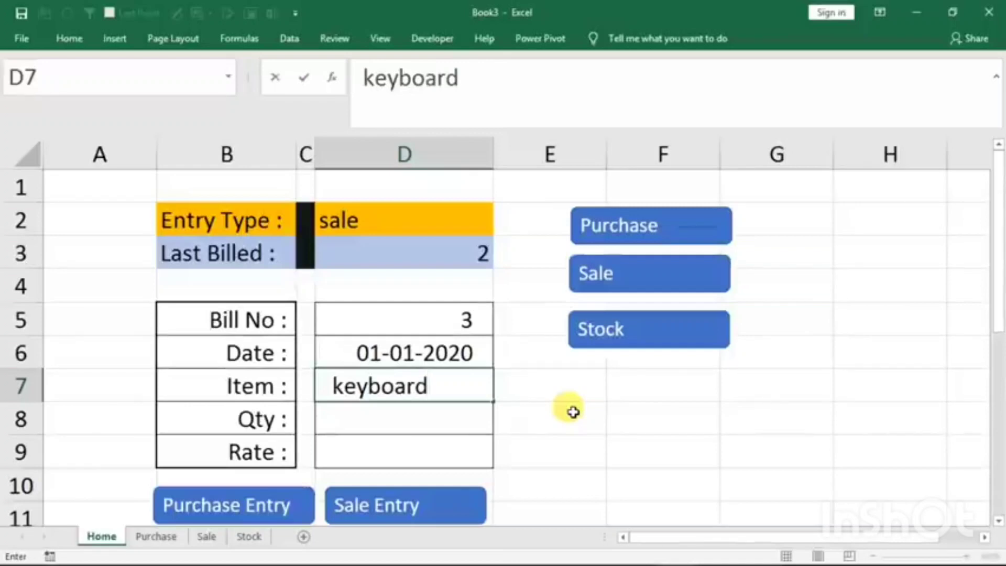
key("Return")
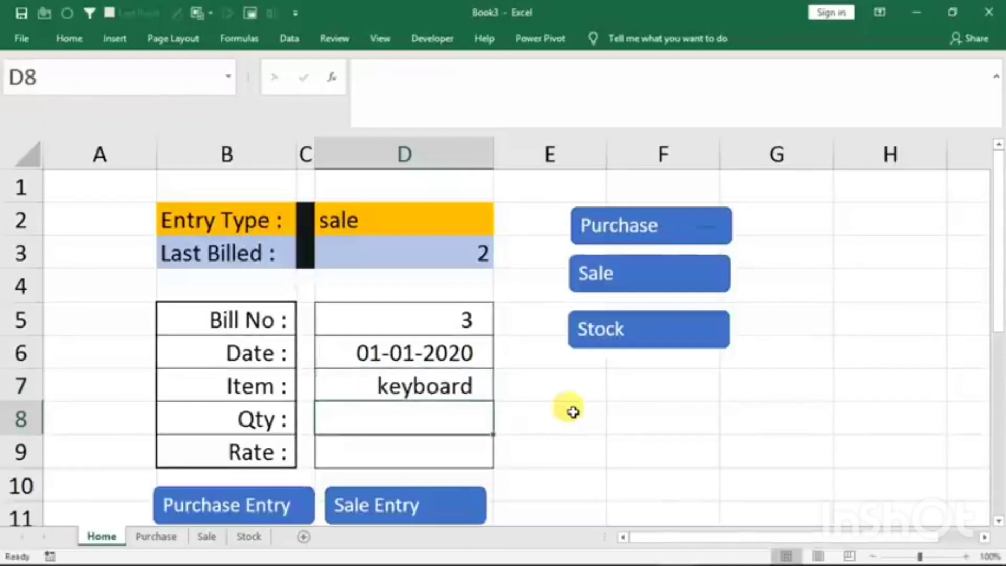
- Set the form's quantity to 12 to test the stock warning, review the Purchase sheet's entries and return to the Home sheet
type("12")
key("Return")
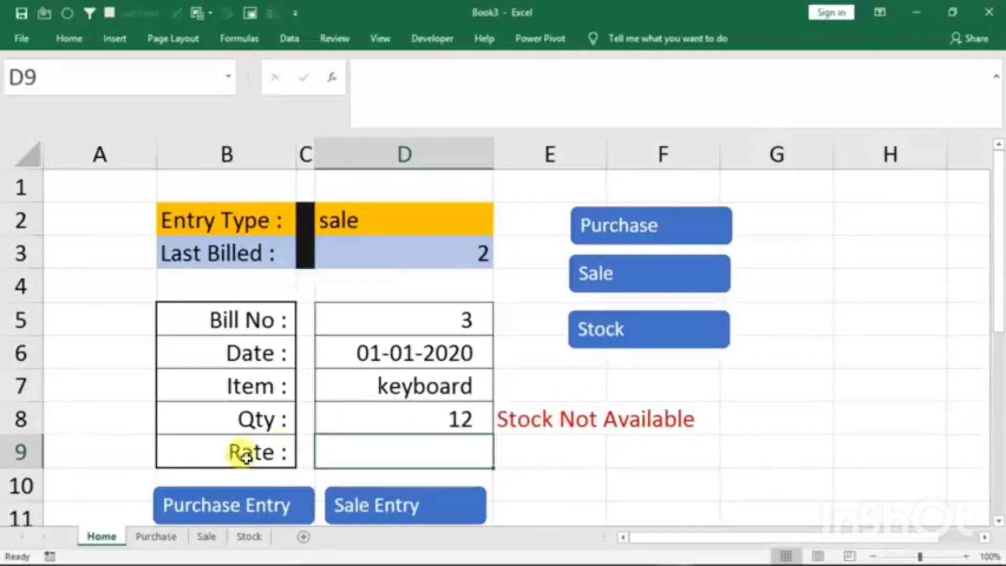
left_click(152, 540)
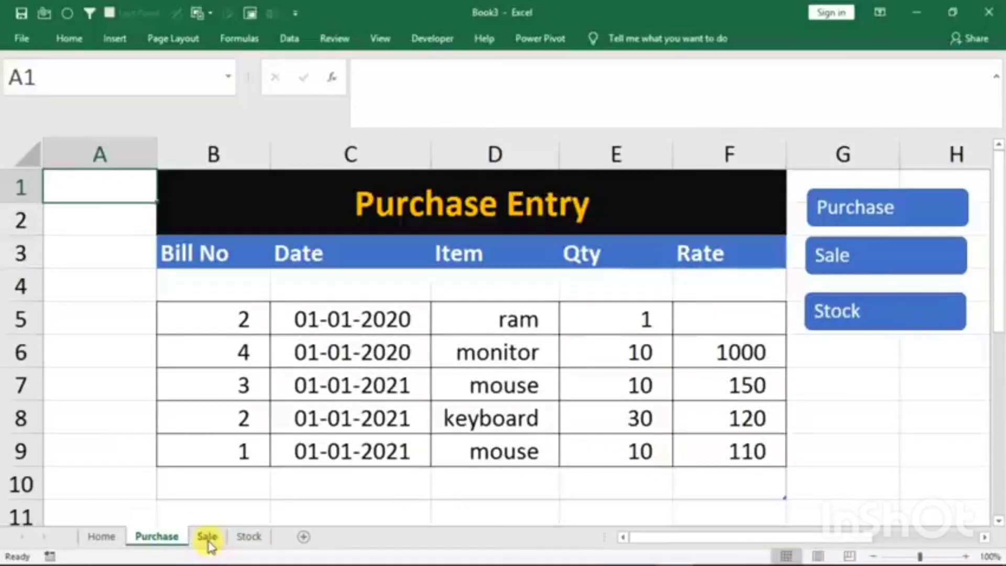
left_click(105, 537)
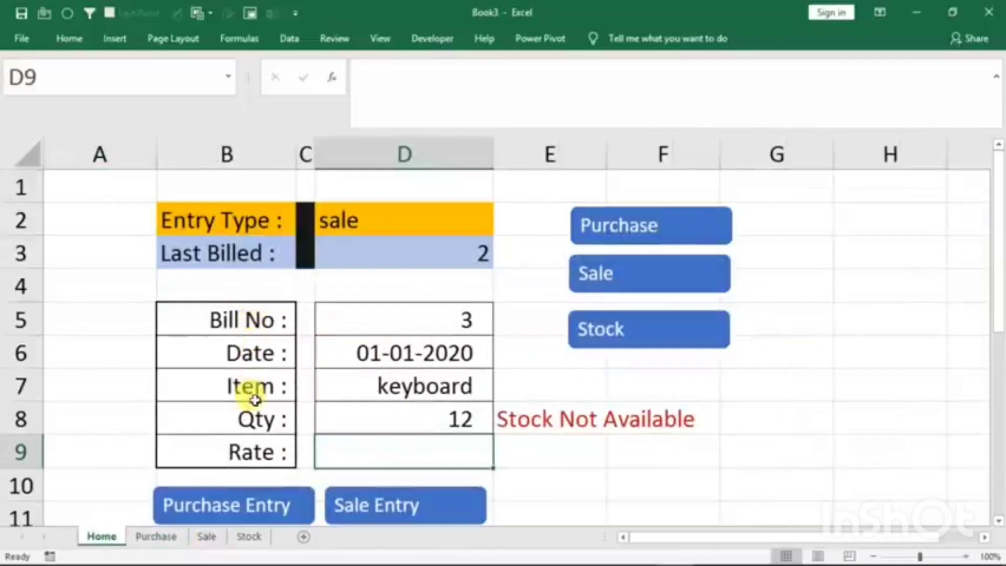